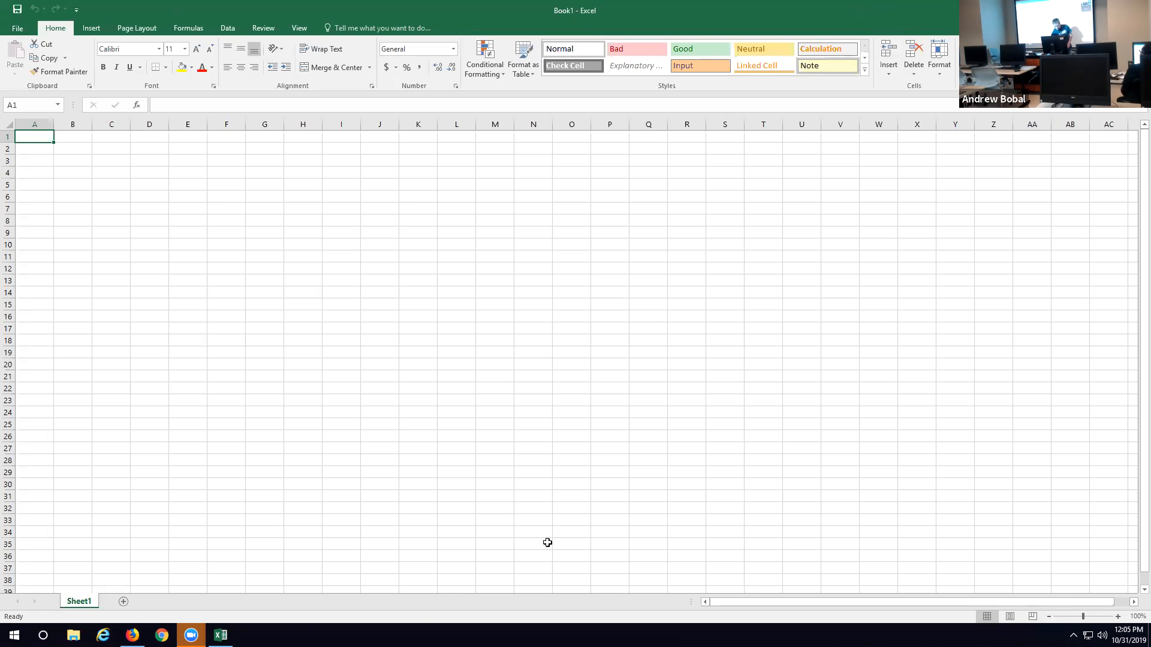
Step: Switch to Firefox, open Microsoft's Financial Sample.xlsx from the search results in Excel, and enable editing of the workbook
click(132, 636)
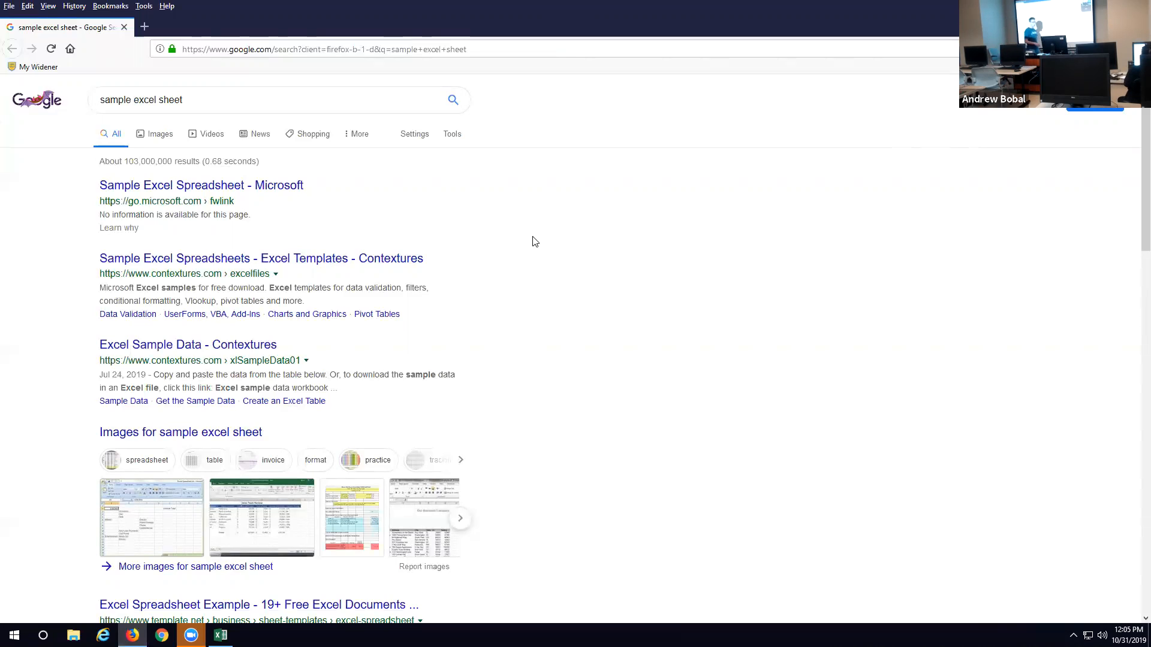
click(274, 187)
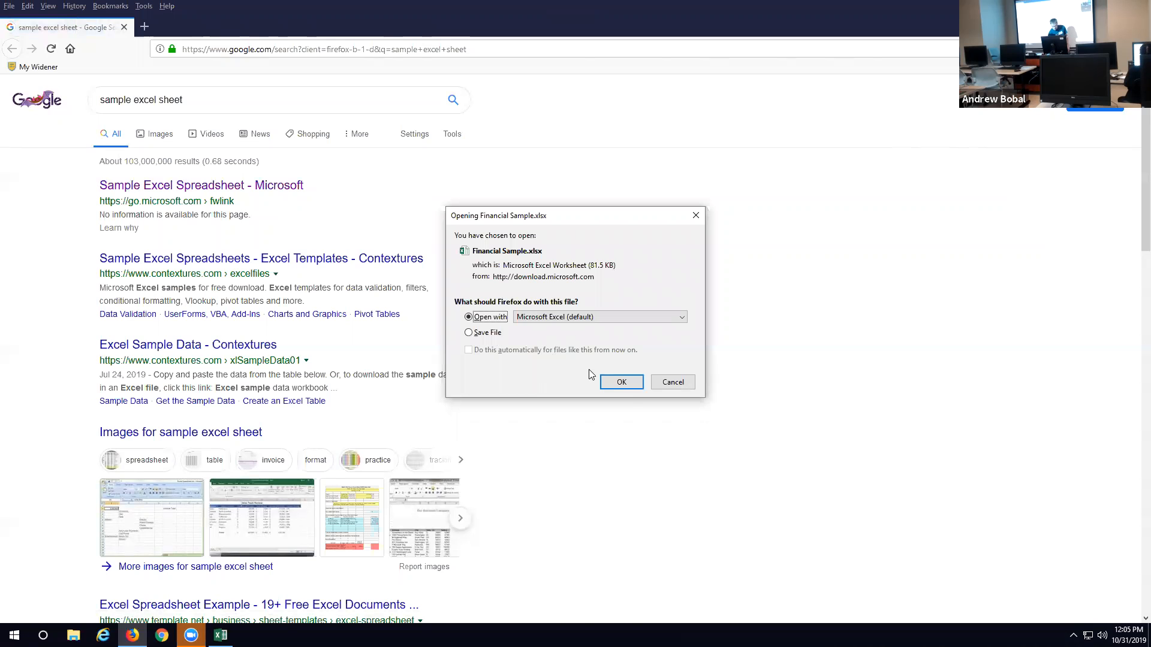
click(623, 384)
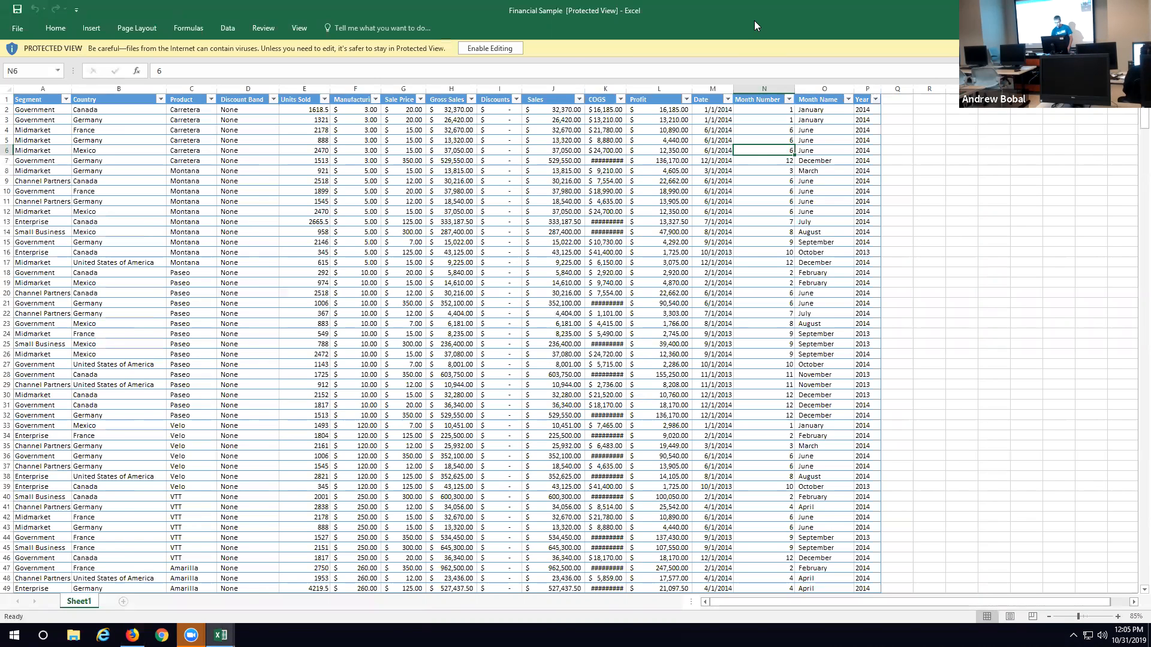
click(489, 48)
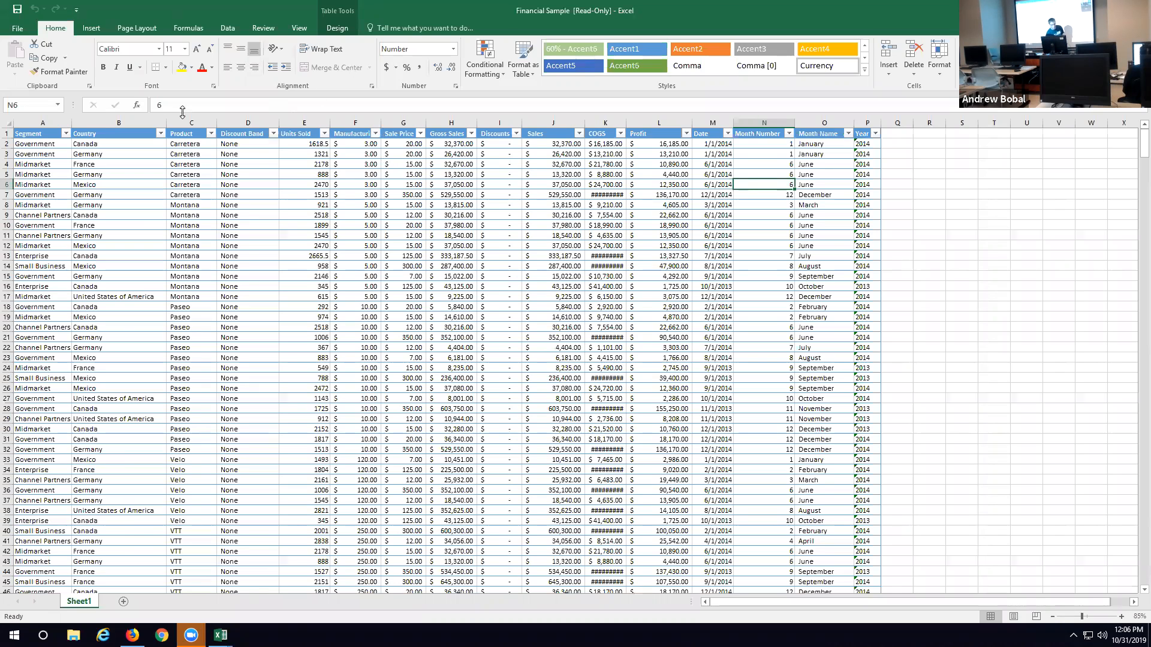
Step: Examine the financial table across its Segment to Year columns and down to the last record, and return to the first row
click(56, 144)
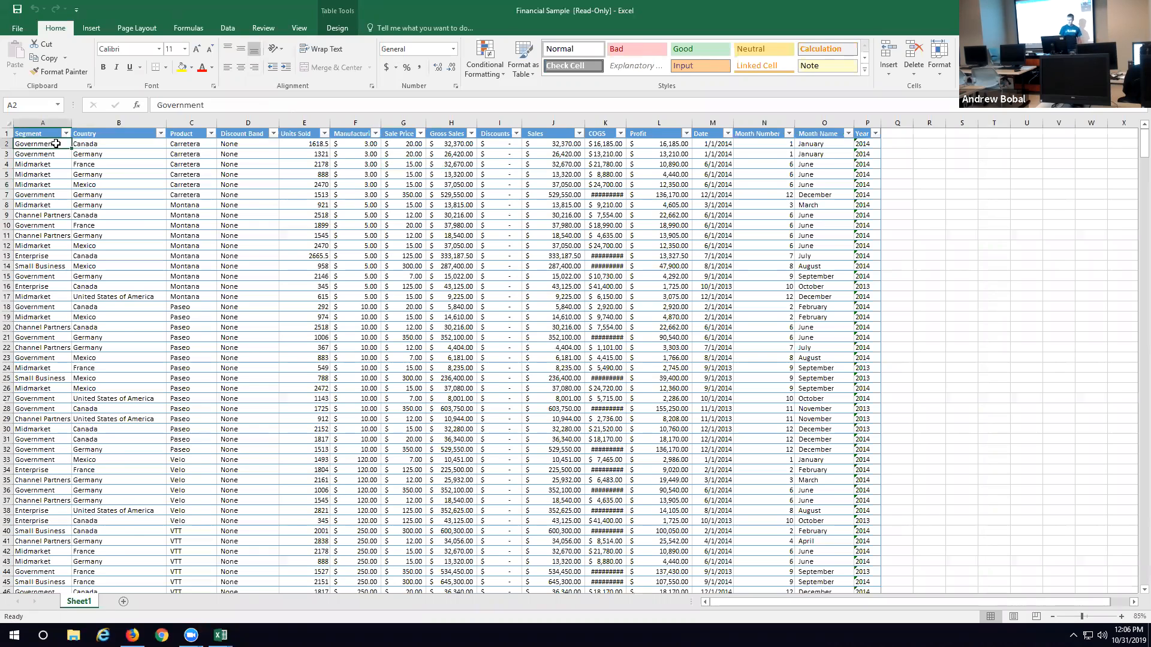
click(869, 145)
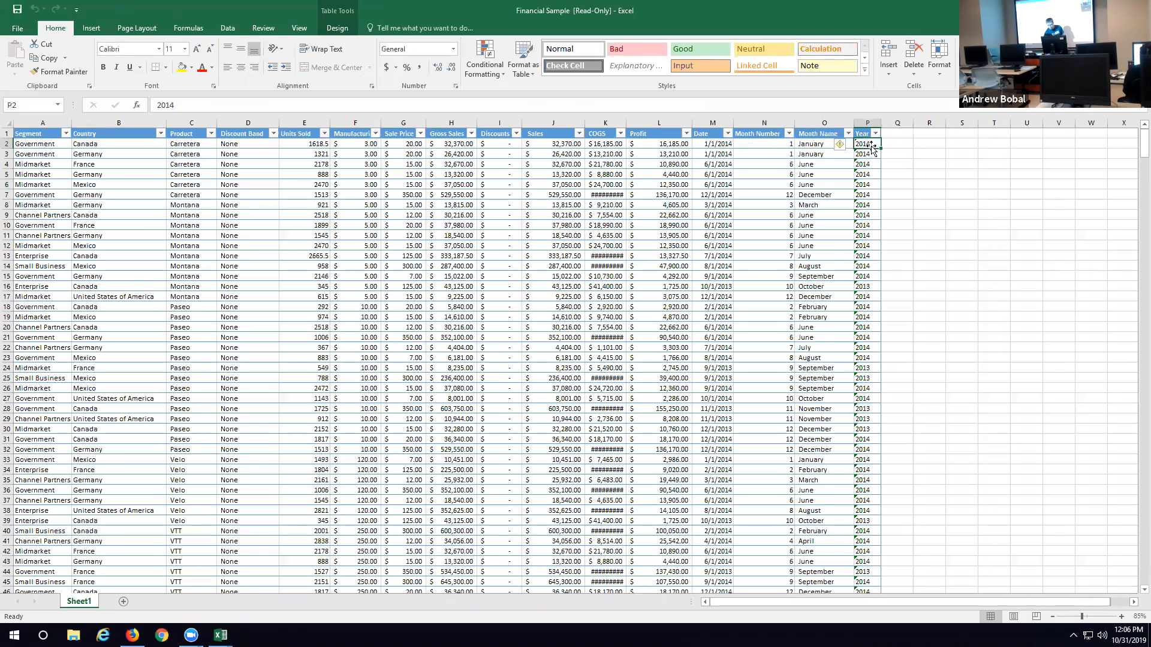
scroll(869, 145, down, 20)
scroll(868, 146, down, 20)
scroll(861, 146, down, 8)
drag(1135, 412, 1125, 616)
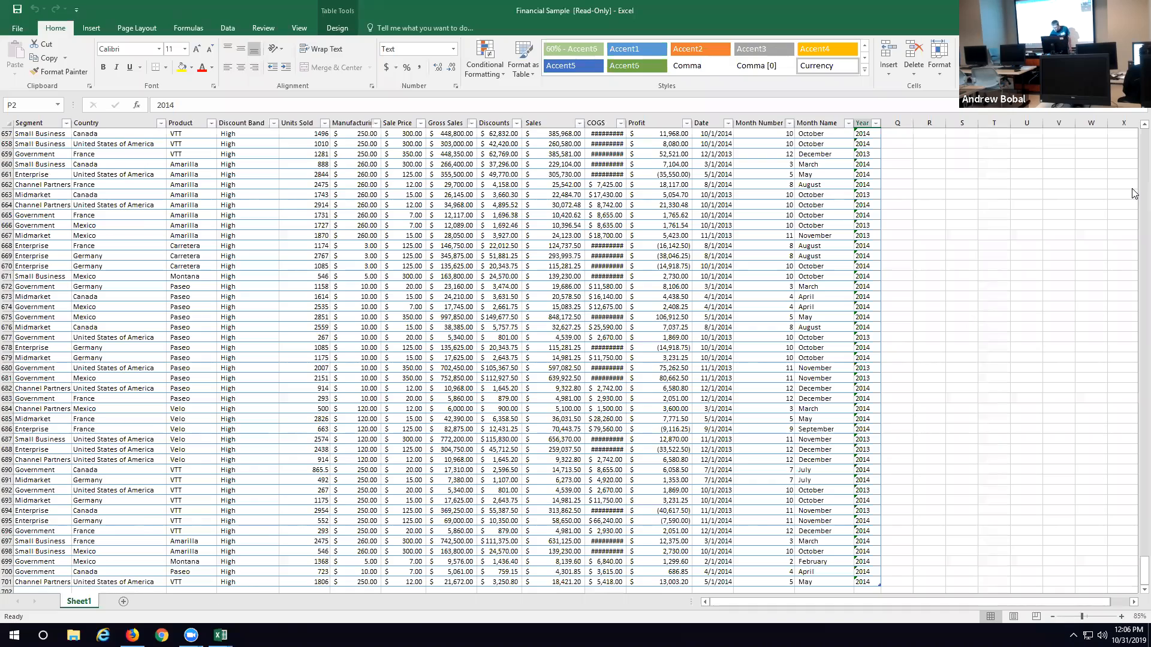
drag(1145, 570, 1133, 84)
Step: Examine the table's extent by jumping between its first and last columns and its first and last rows, ending at cell A1
click(51, 149)
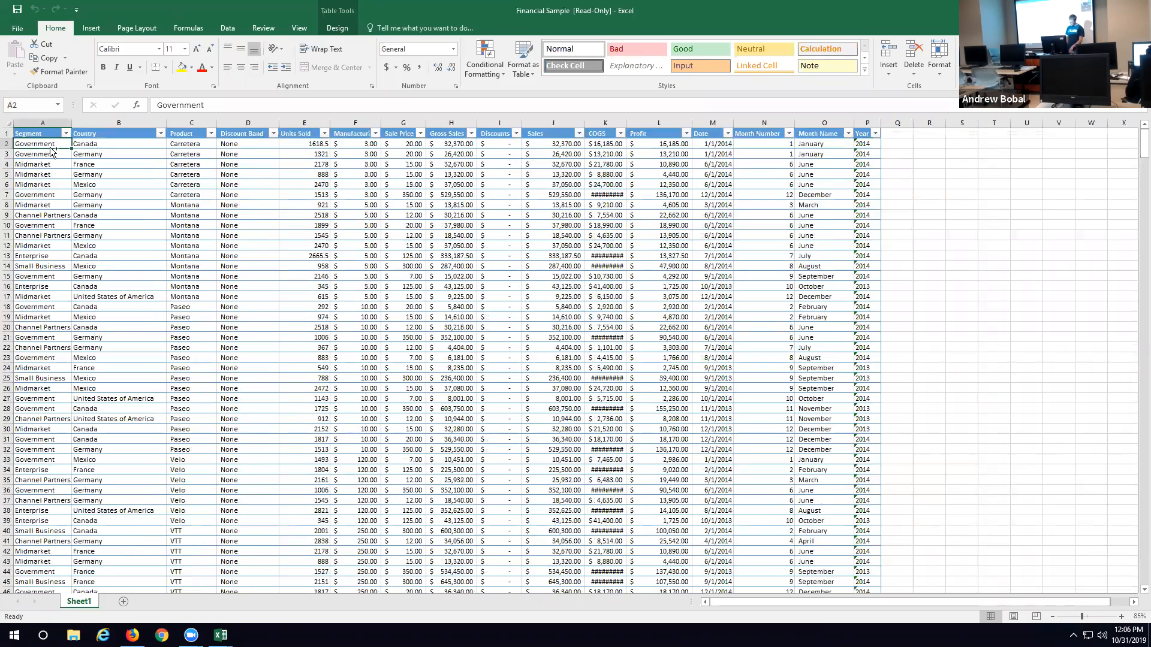
key(ctrl+Right)
key(ctrl+Left)
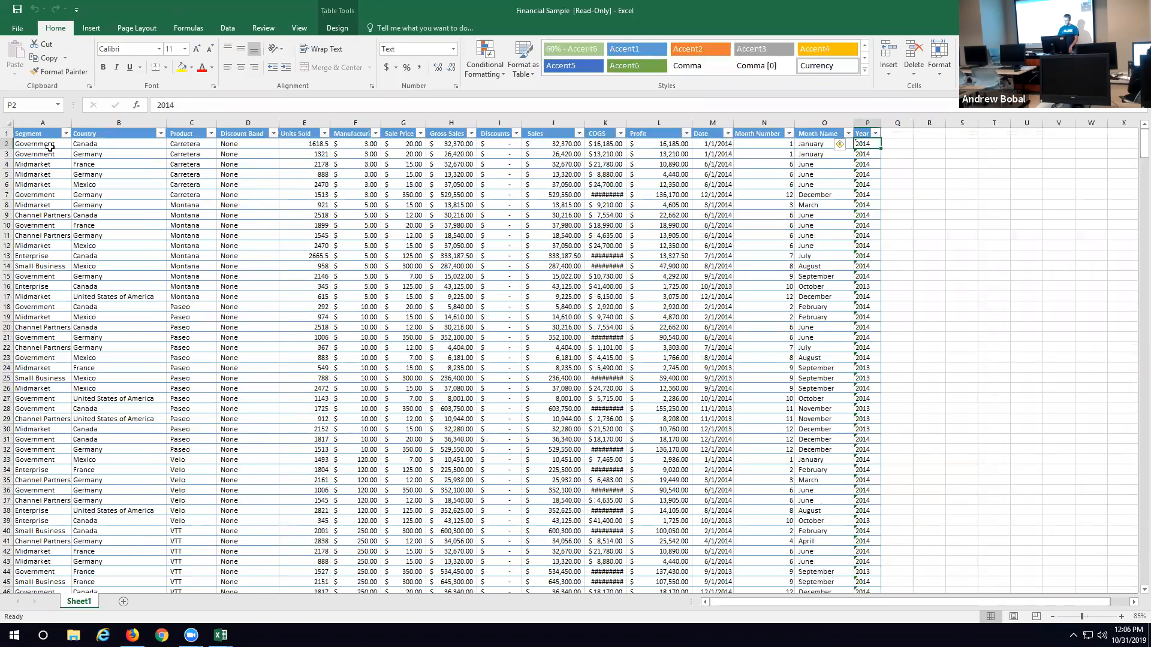
key(ctrl+Down)
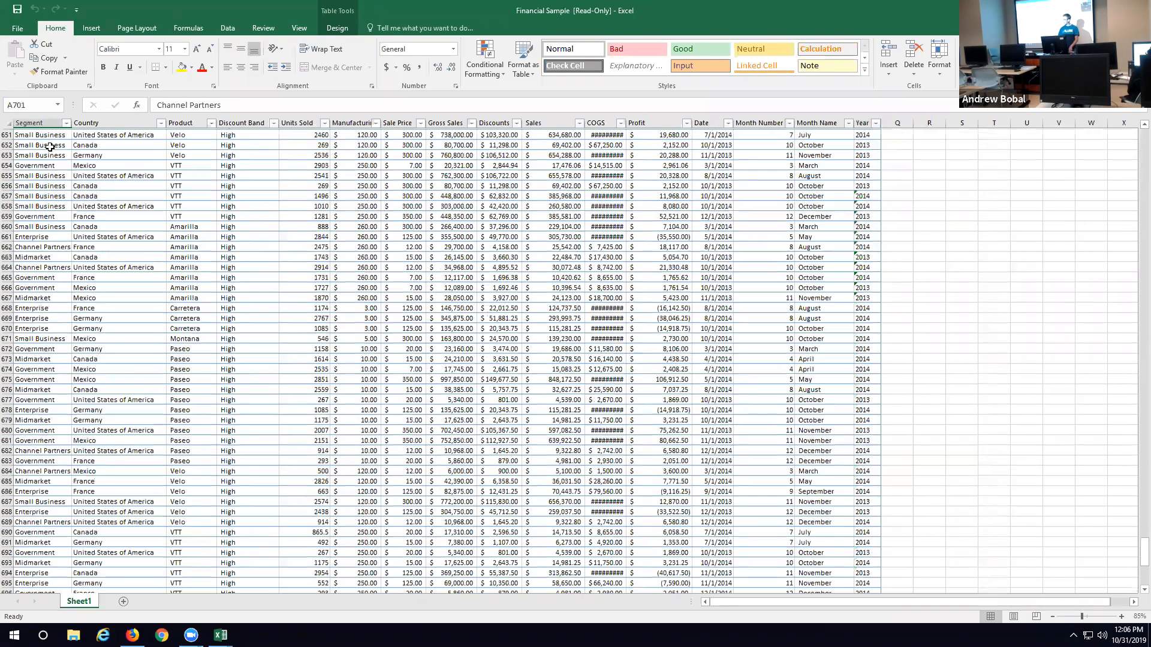
key(ctrl+Right)
key(ctrl+Left)
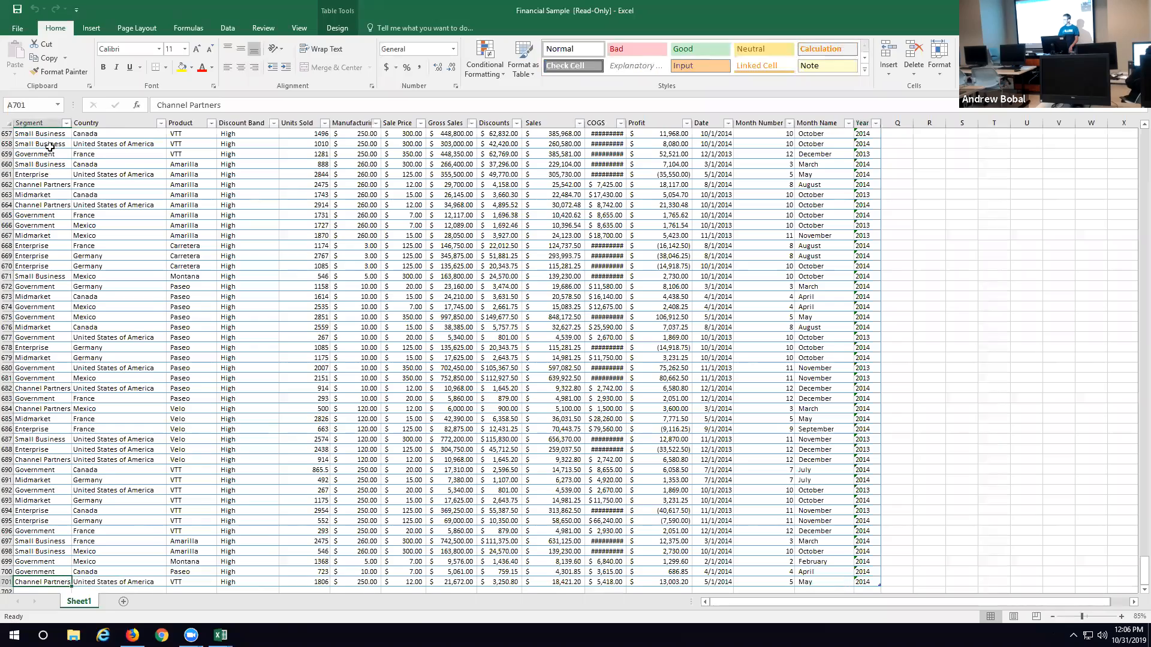
key(ctrl+Up)
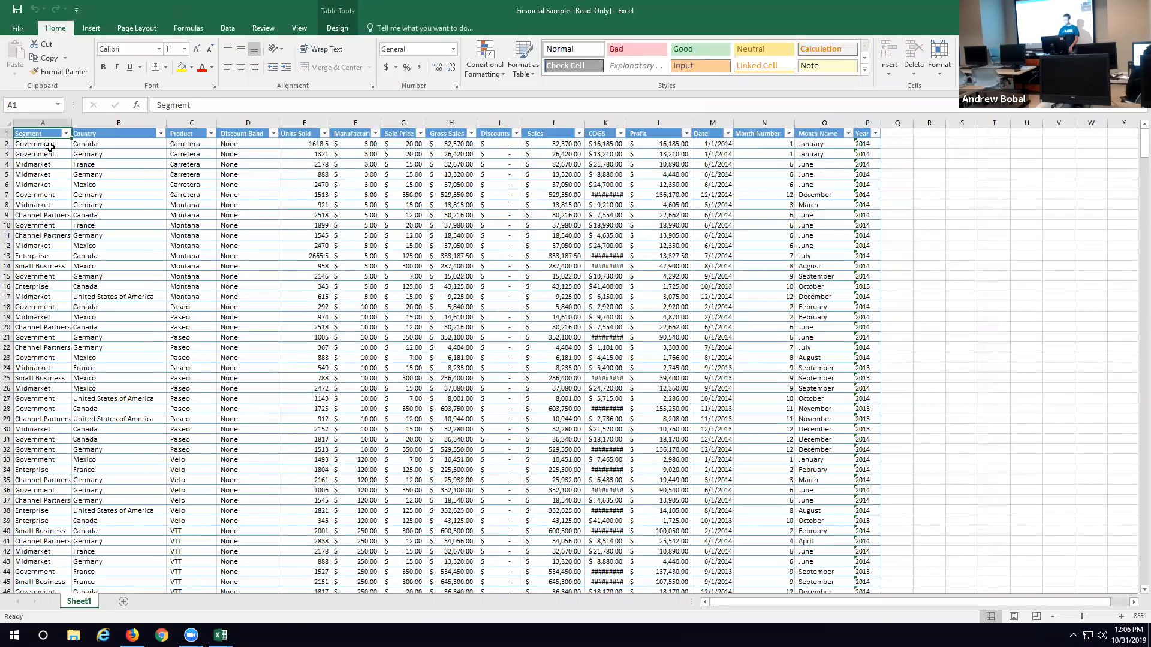
key(ctrl+Down)
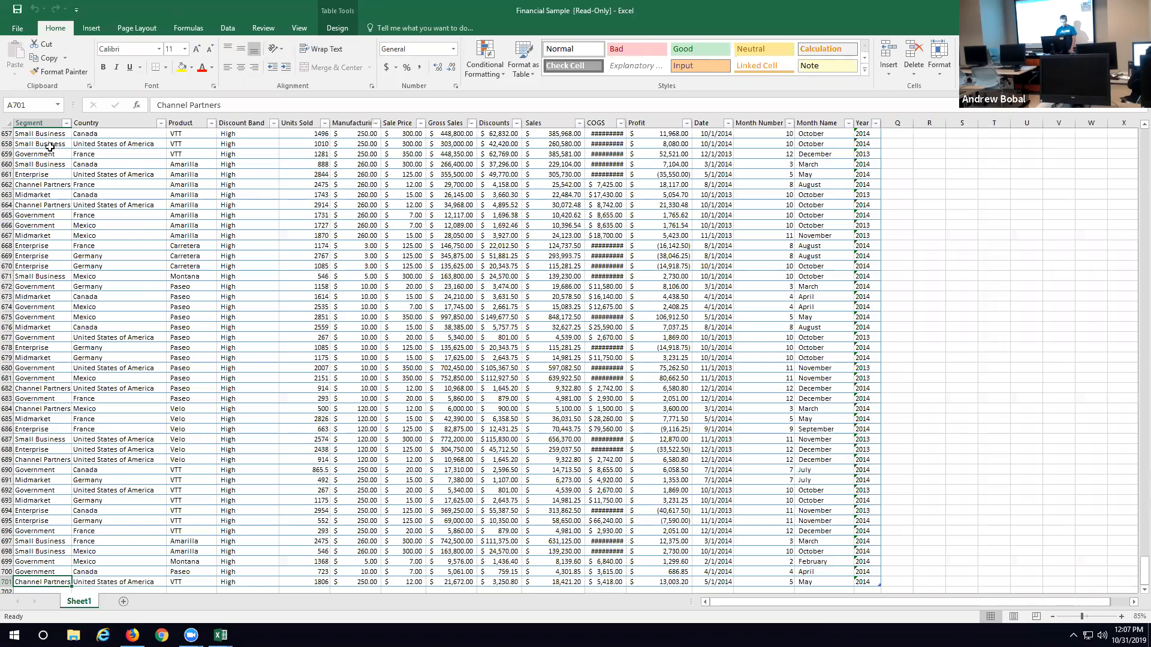
key(ctrl+Home)
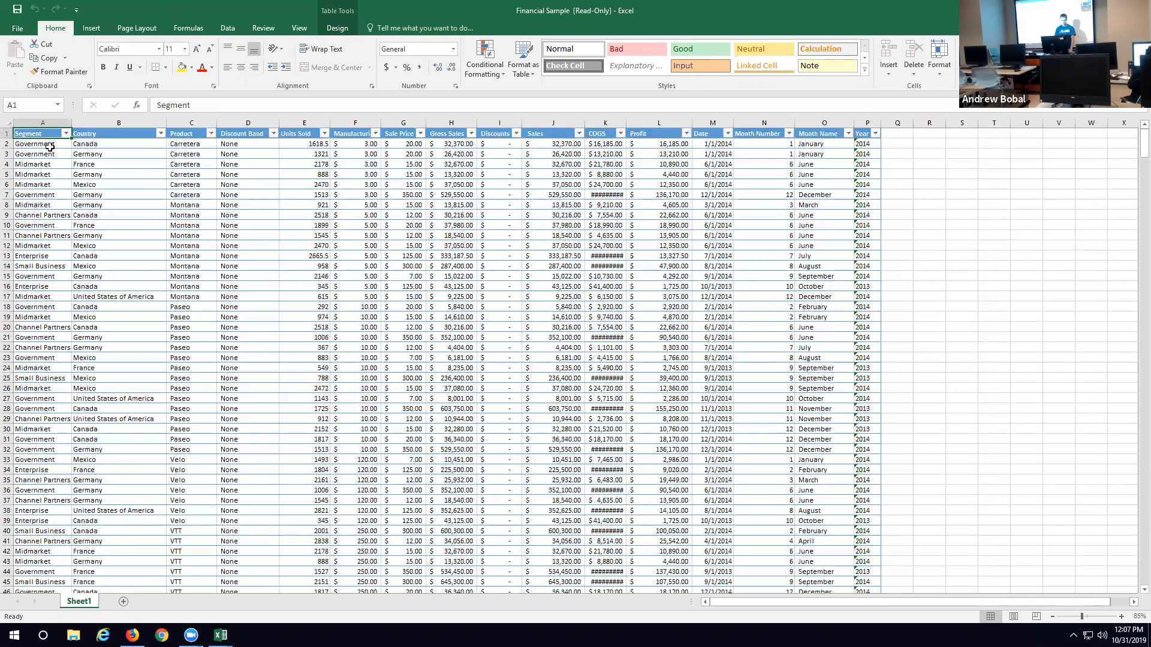
key(ctrl+Down)
key(ctrl+Up)
key(ctrl+Right)
key(ctrl+Left)
key(ctrl+Down)
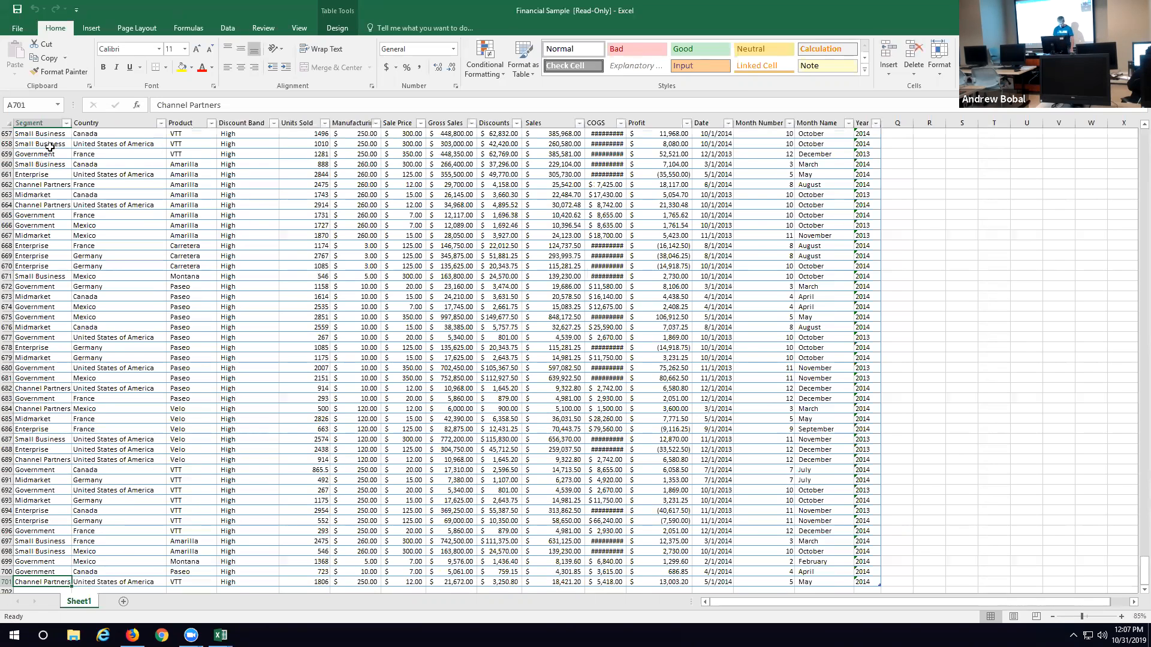
key(ctrl+Home)
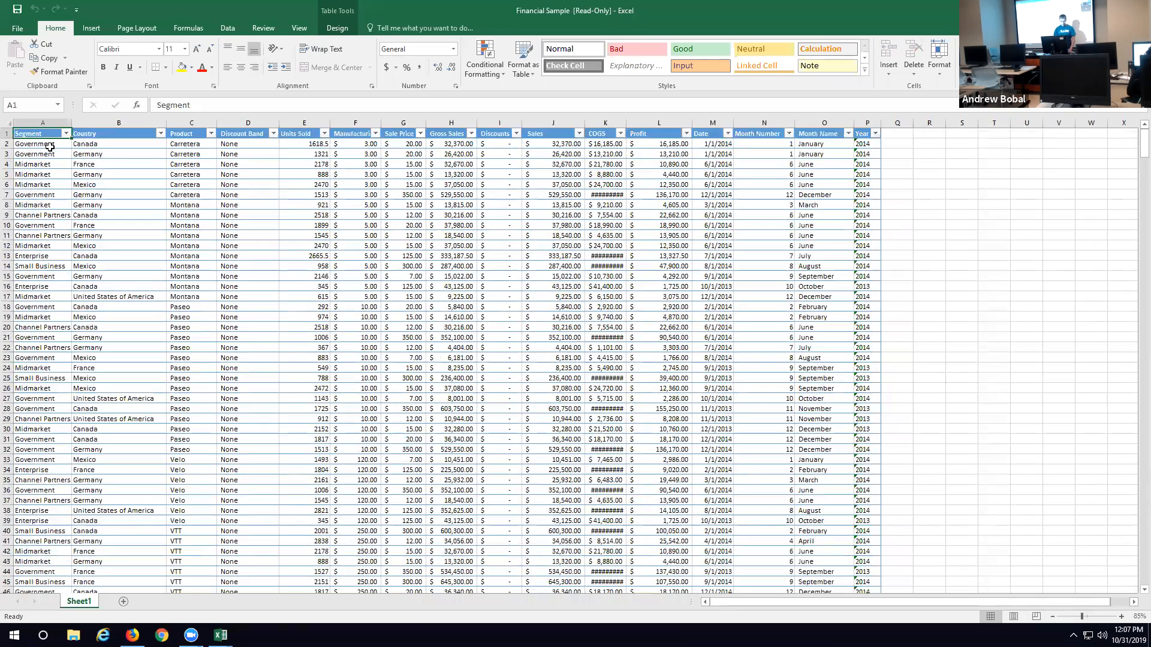
Step: Freeze the worksheet's top row and check that the headers stay in place through the records
click(9, 134)
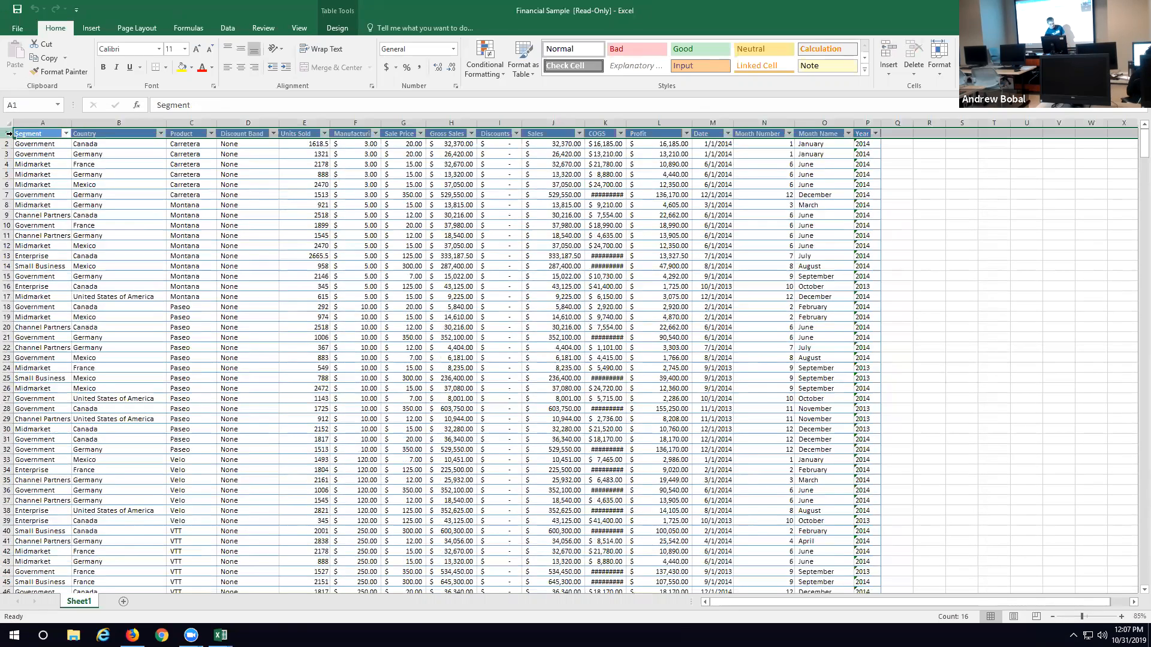
click(301, 31)
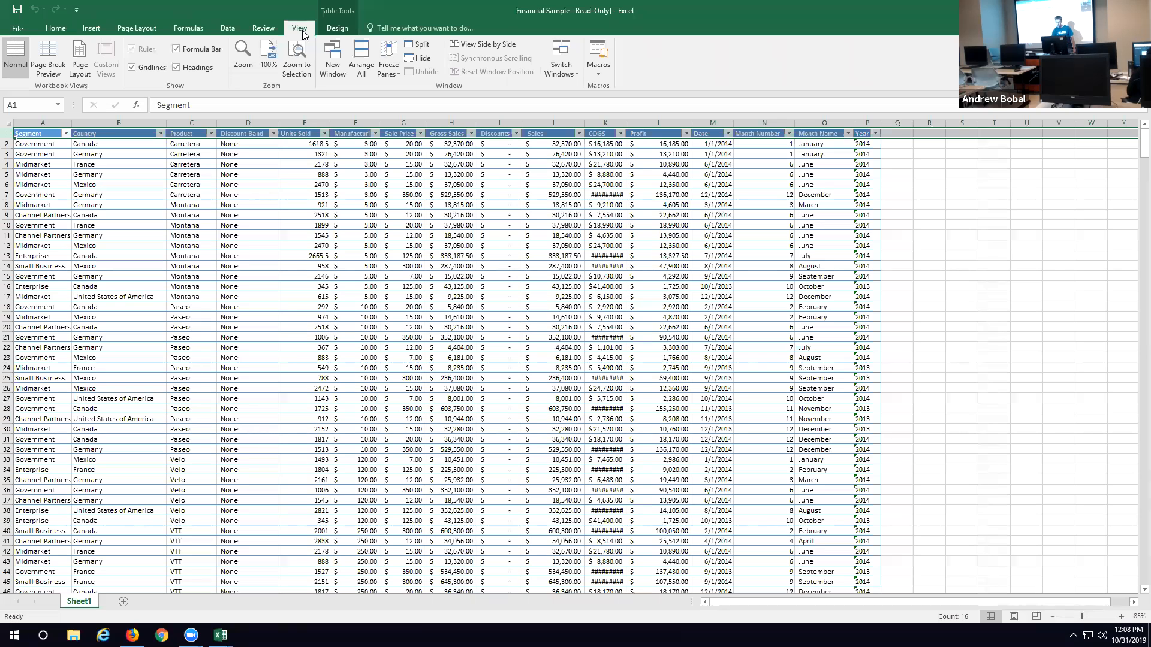
click(388, 60)
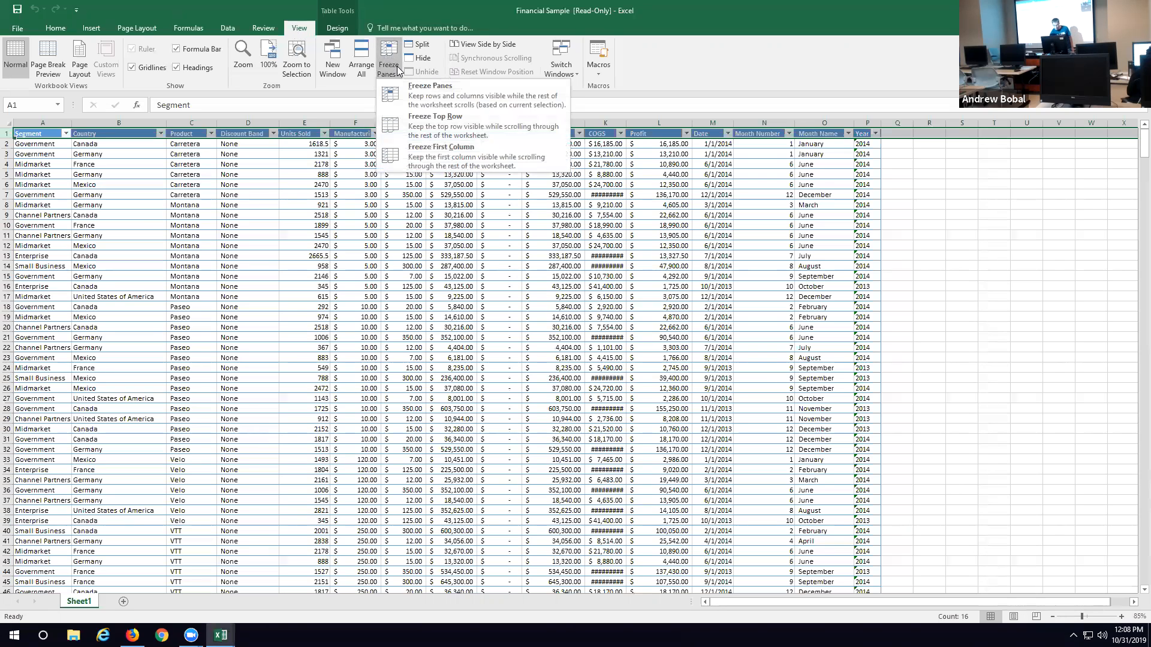
click(447, 128)
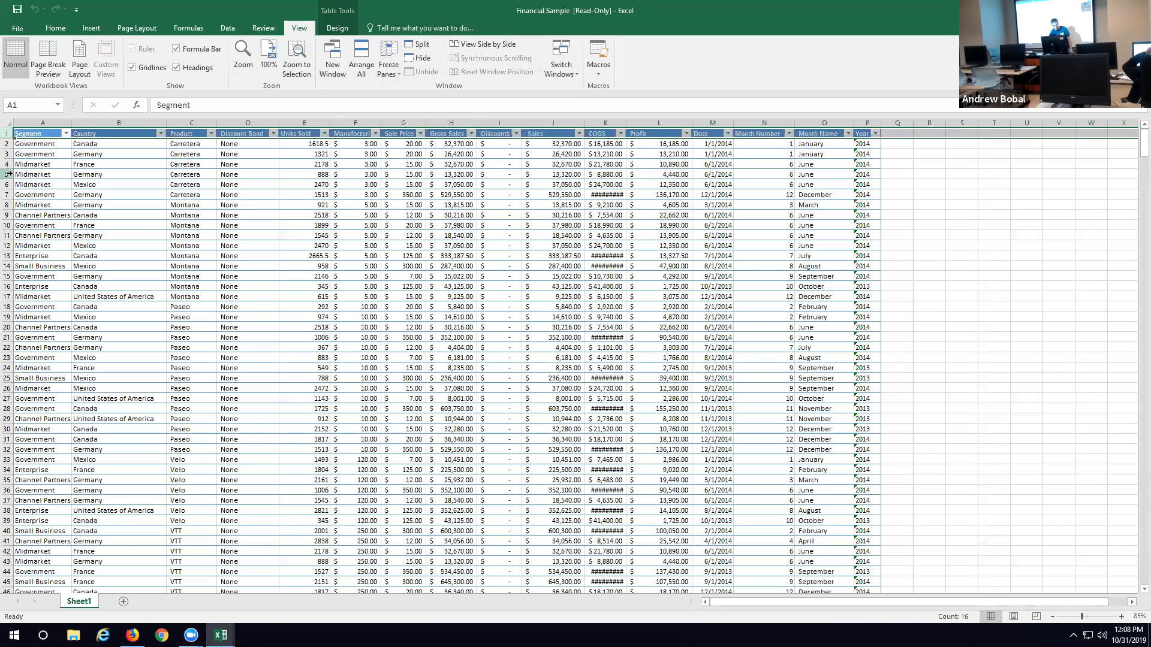
scroll(124, 177, down, 10)
scroll(124, 176, down, 5)
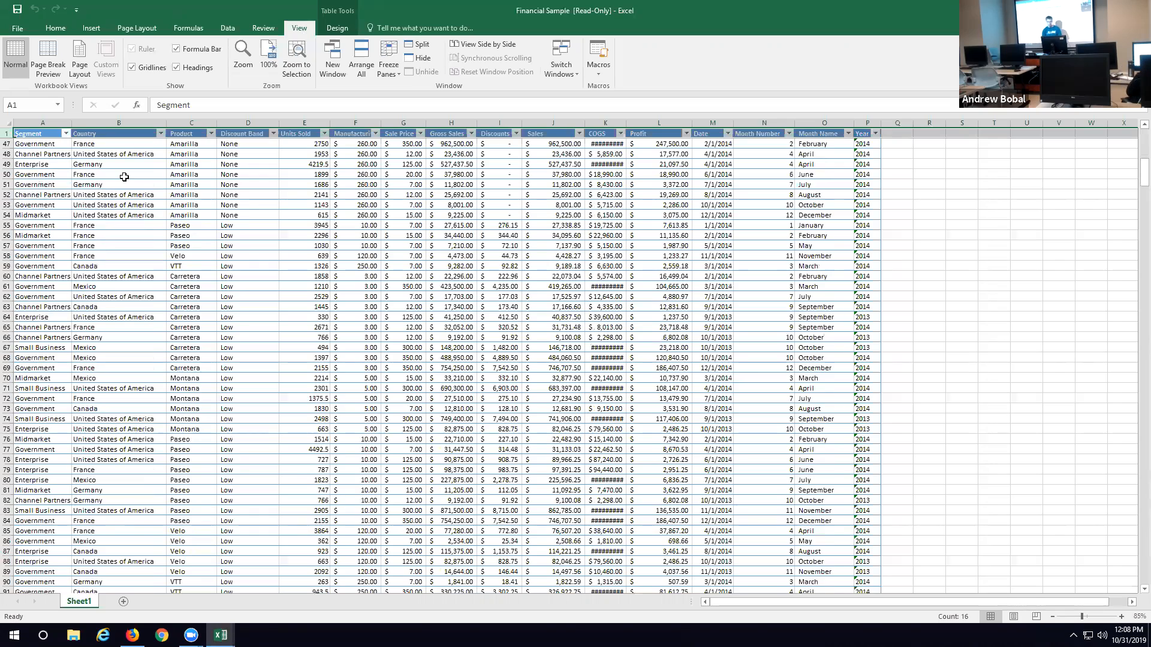
scroll(429, 208, up, 8)
scroll(430, 208, up, 7)
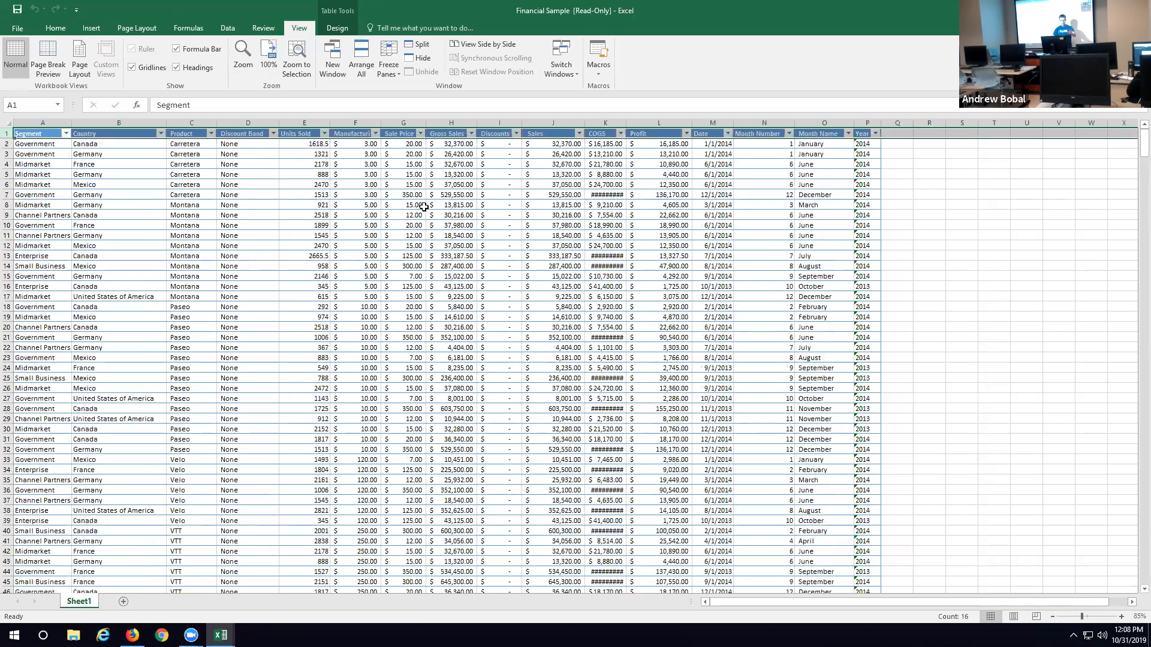
Step: Unfreeze the top row and freeze the panes based on the selected range A1:P7, checking how the frozen rows behave
drag(869, 196, 15, 135)
click(389, 71)
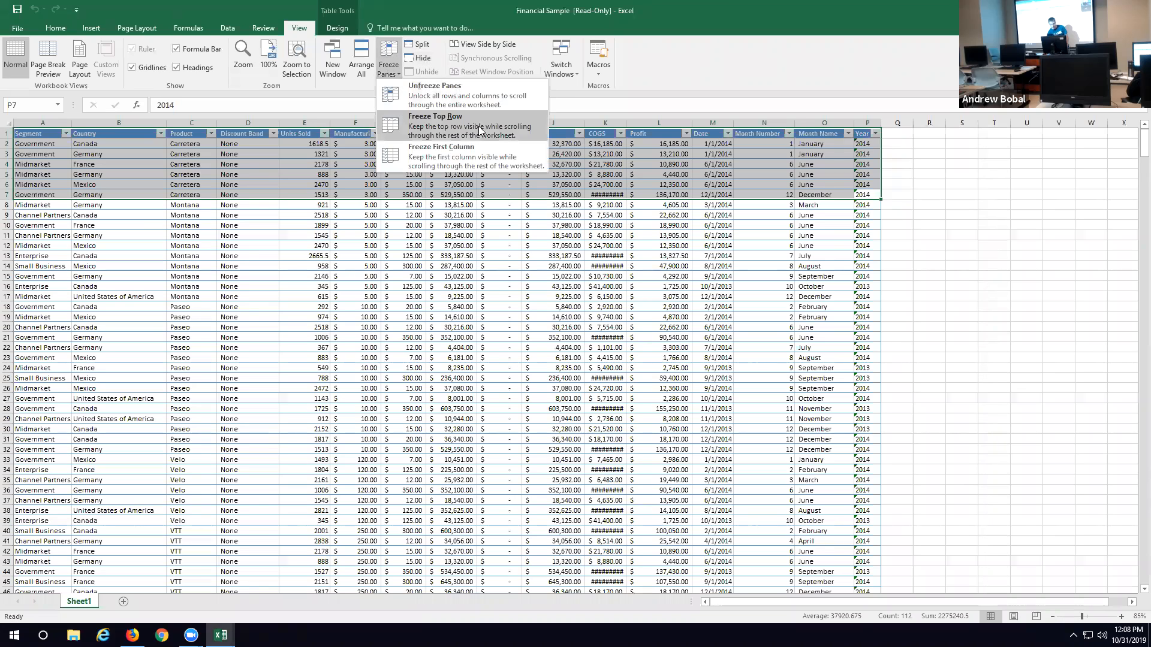
click(432, 97)
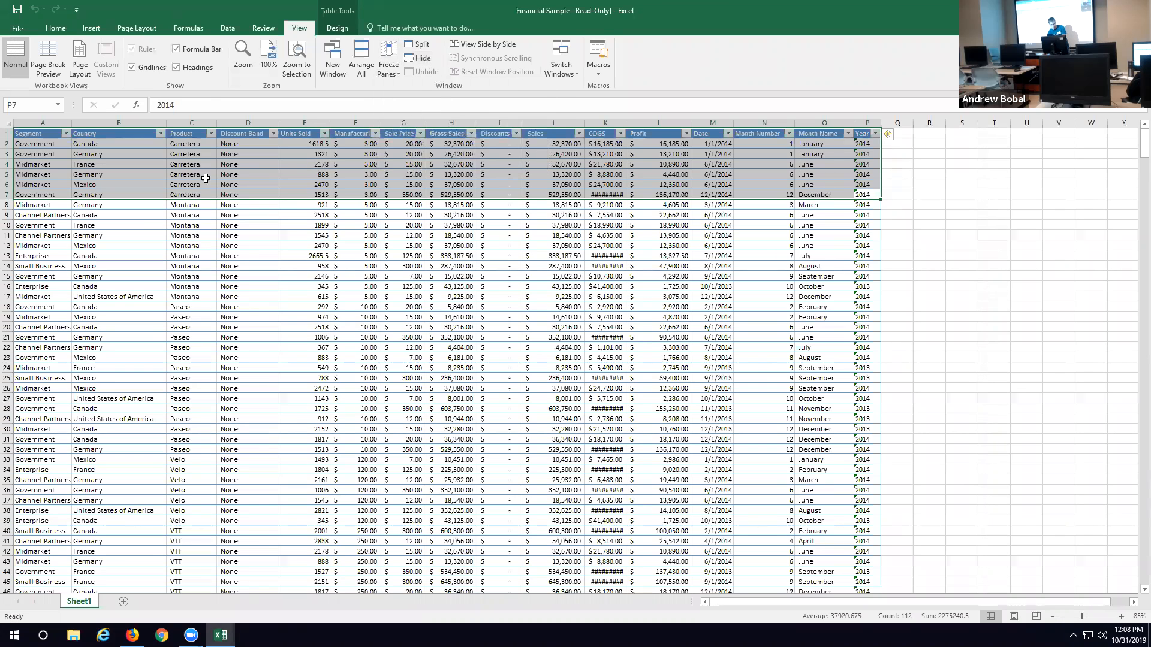
click(399, 69)
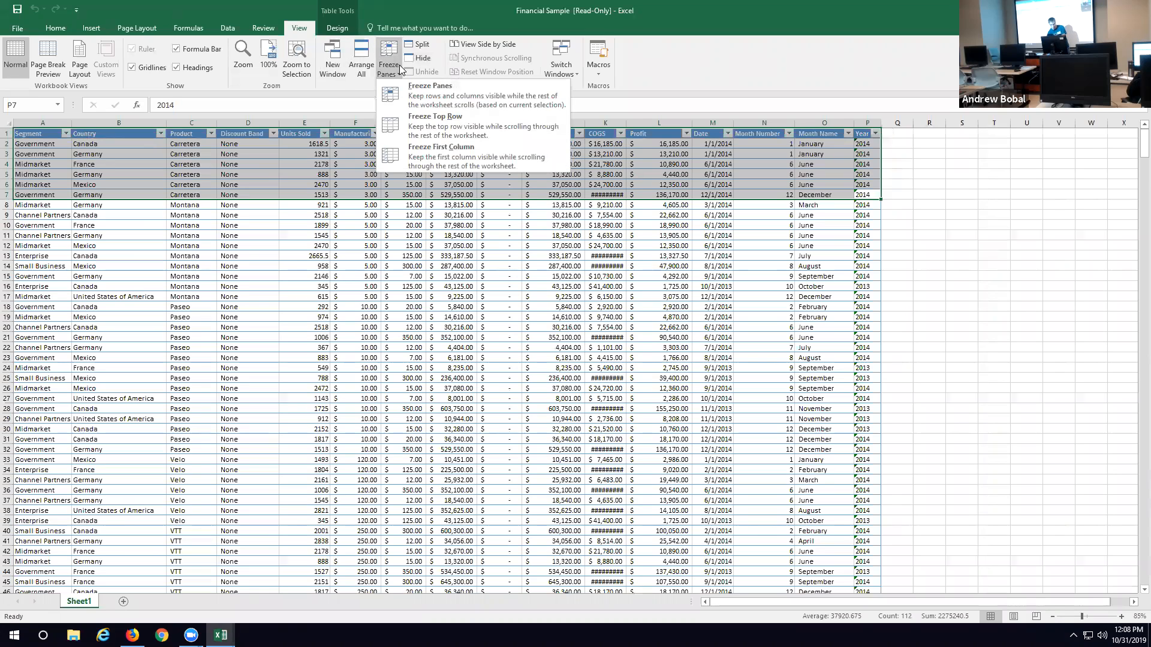
click(488, 96)
scroll(882, 271, down, 1)
scroll(882, 271, down, 9)
scroll(882, 272, down, 11)
scroll(882, 271, down, 3)
scroll(882, 272, up, 20)
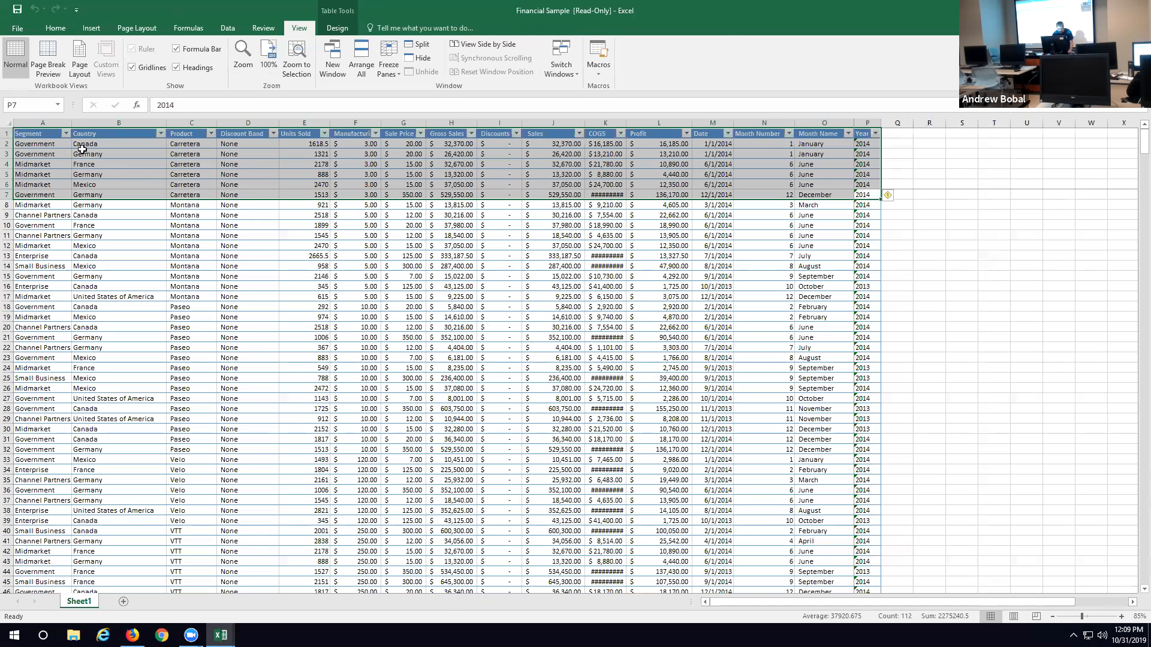
click(926, 223)
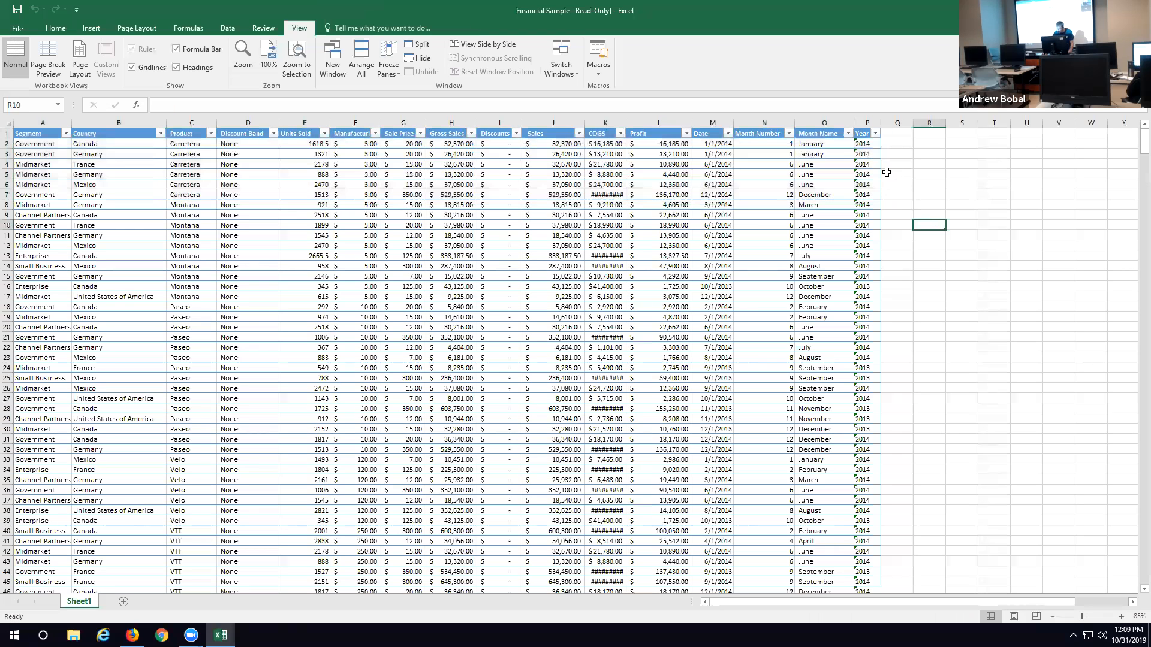
click(848, 133)
click(848, 133)
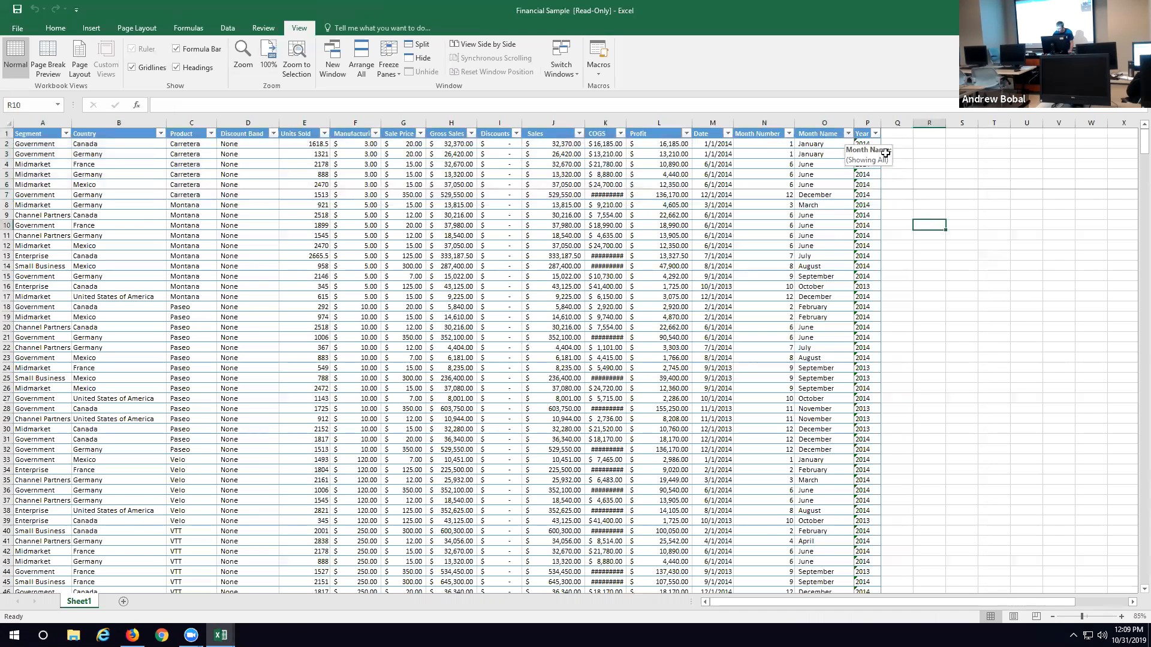
Step: Filter the Country column to show only United States of America records
click(228, 29)
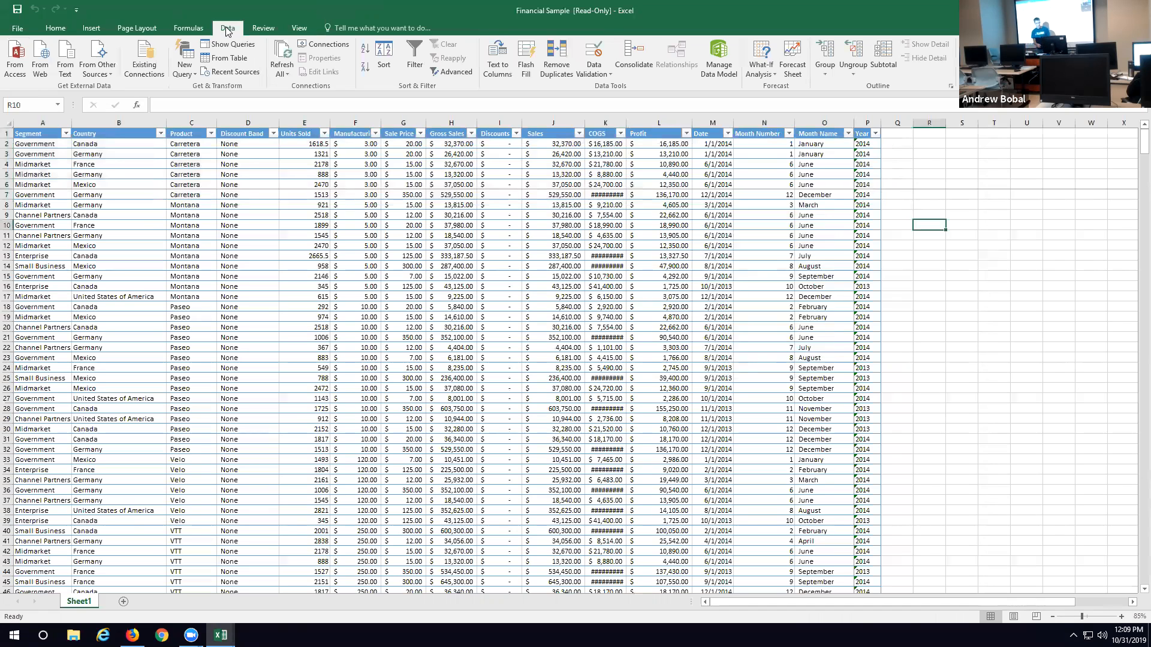
click(161, 133)
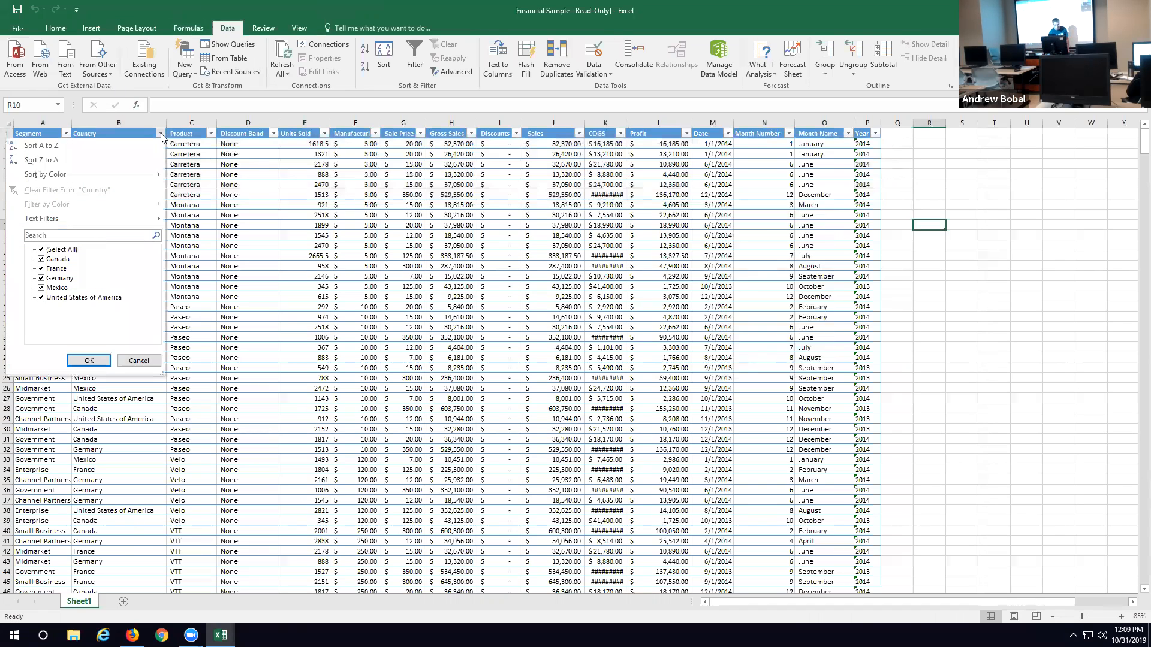
click(73, 250)
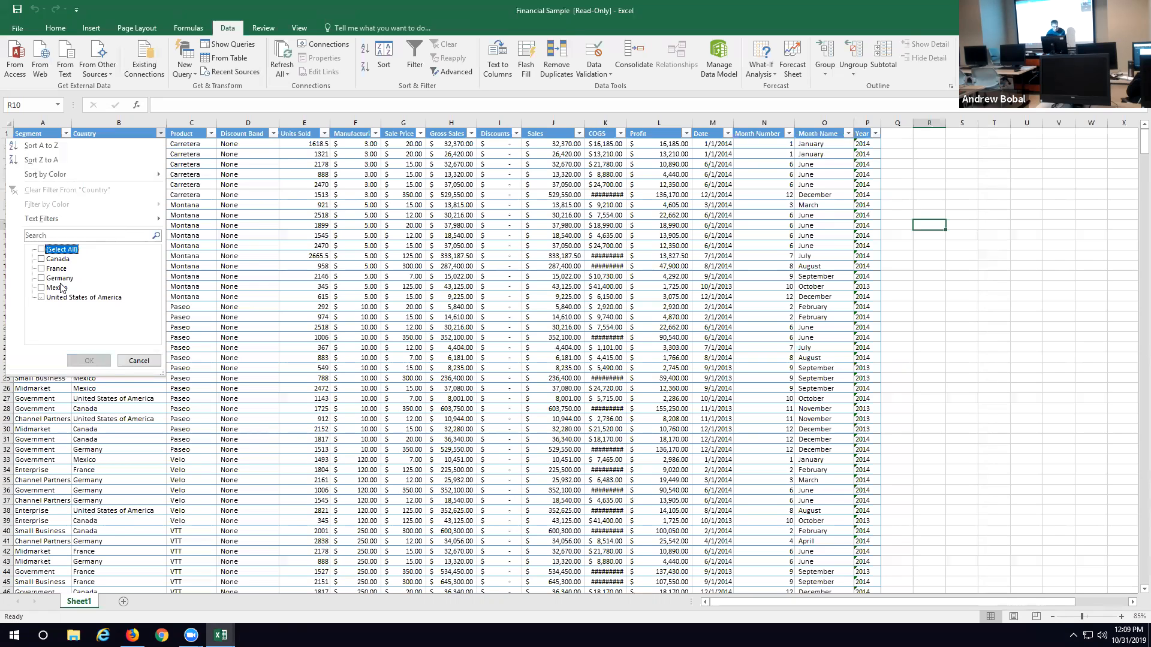
click(40, 298)
click(102, 358)
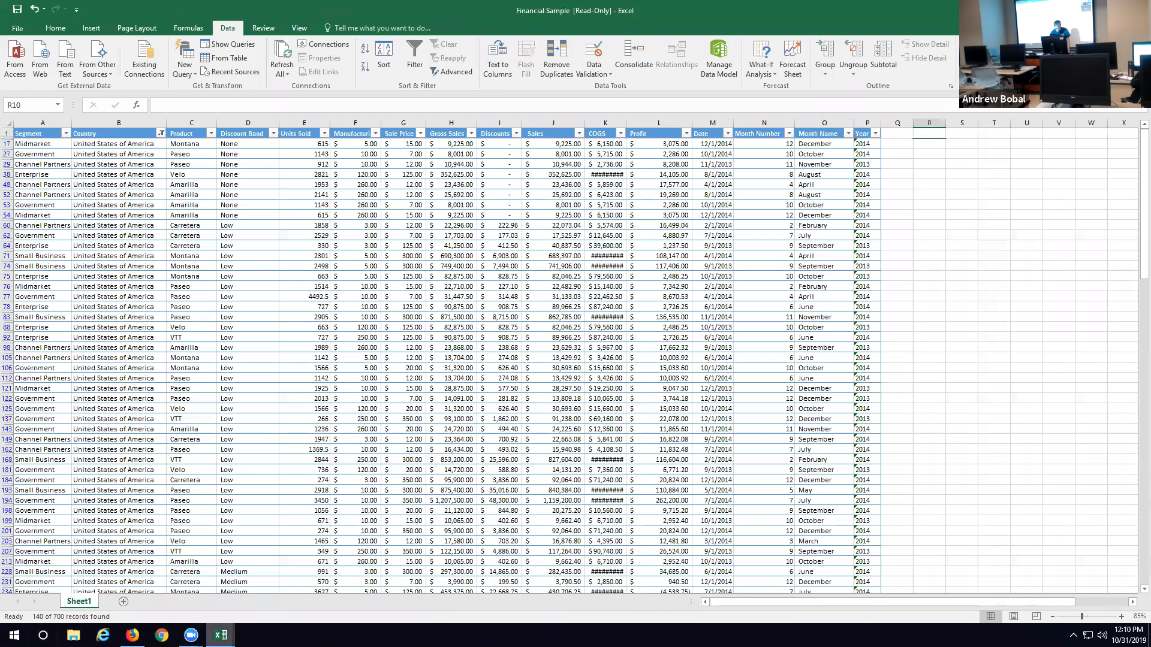
Step: Switch to the blank Book1 workbook and enter the header "Favorite Animal" in cell A1
mouse_move(221, 636)
click(160, 600)
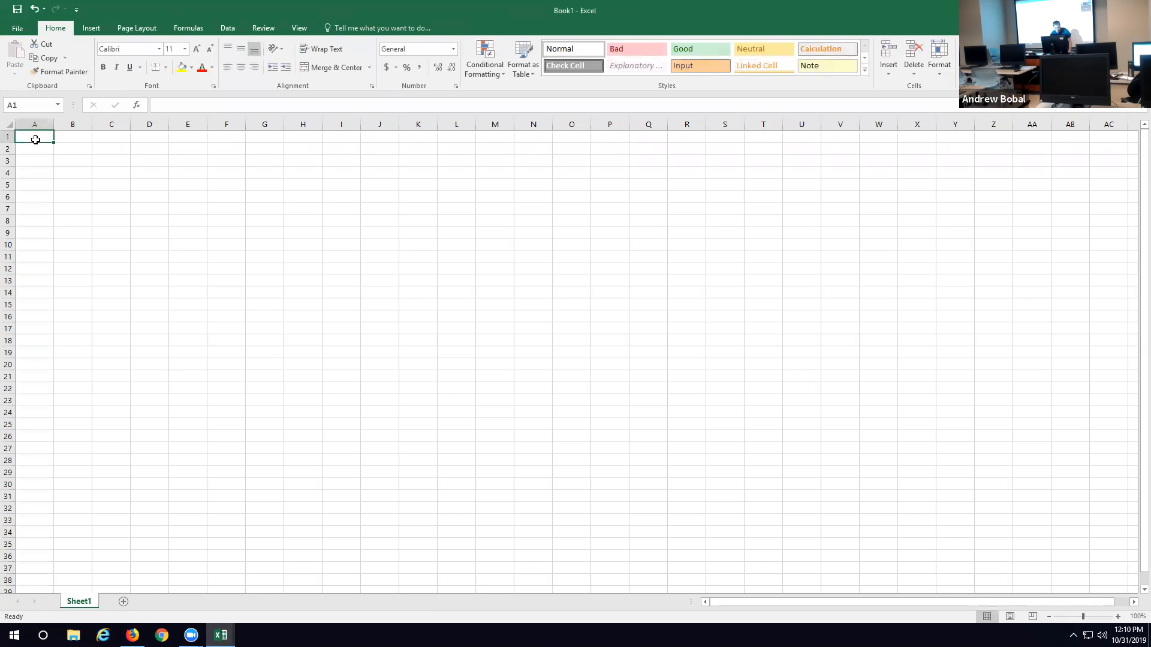
text(Fa)
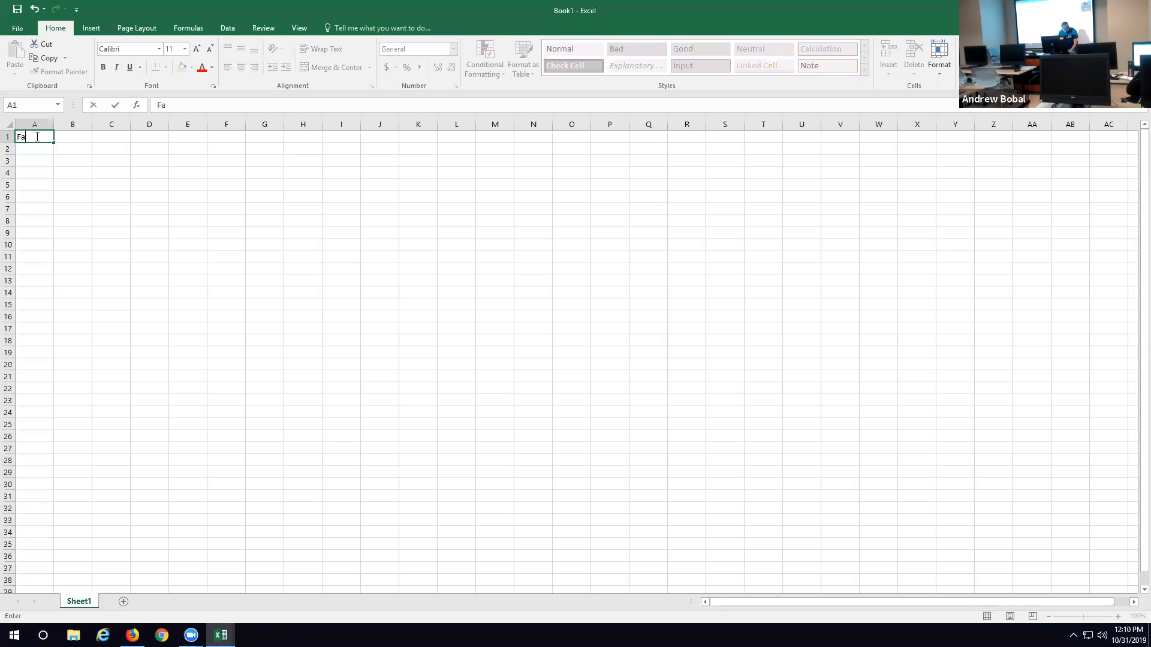
text(vorite3)
text(NIMAL)
key(BackSpace)
key(BackSpace)
key(BackSpace)
key(BackSpace)
key(BackSpace)
text(NIMAL)
key(BackSpace)
key(BackSpace)
key(BackSpace)
key(BackSpace)
key(BackSpace)
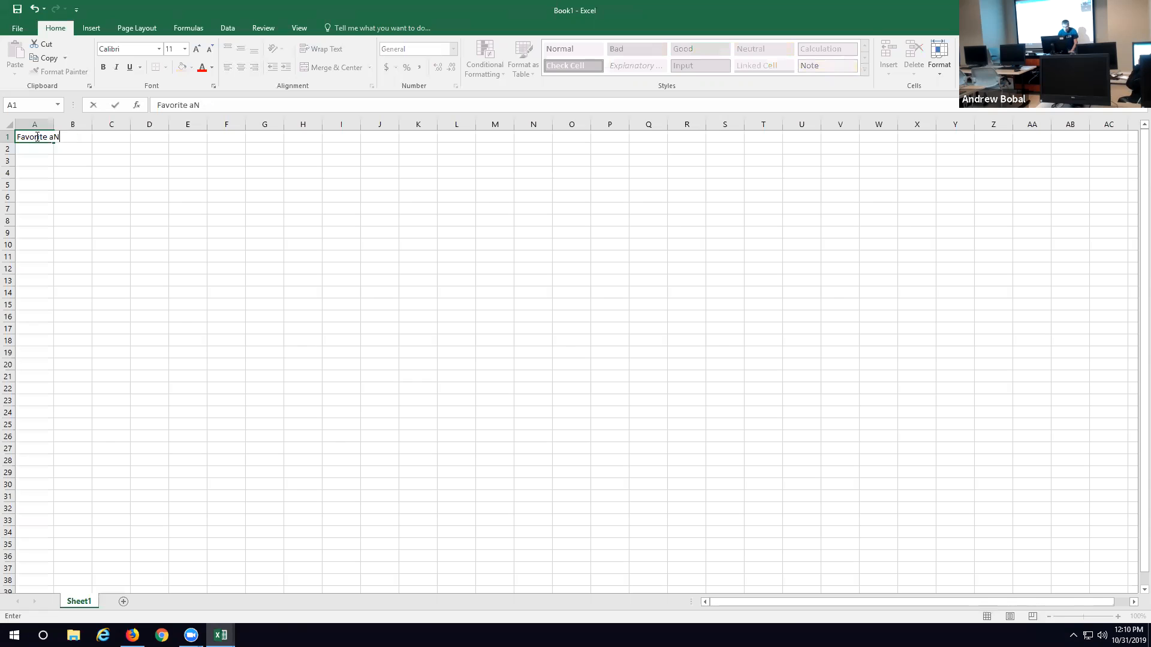
text(Animal)
Step: Enter Lion, Bird, Dolphin and dog below the header in cells A2 to A5
click(38, 152)
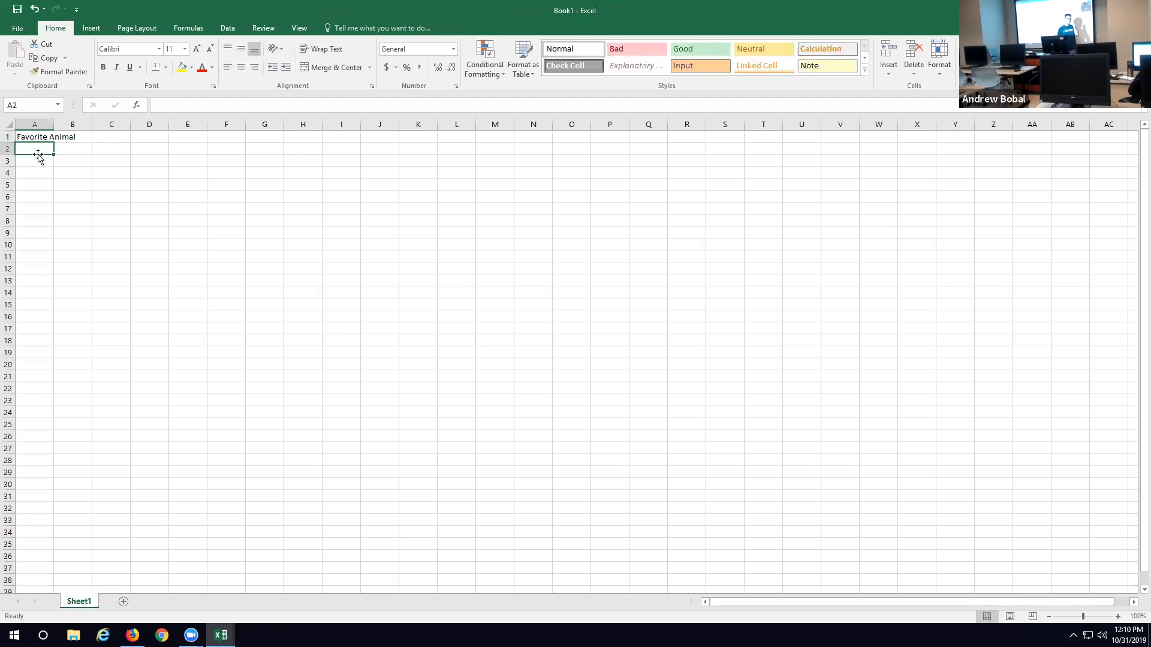
text(Lion)
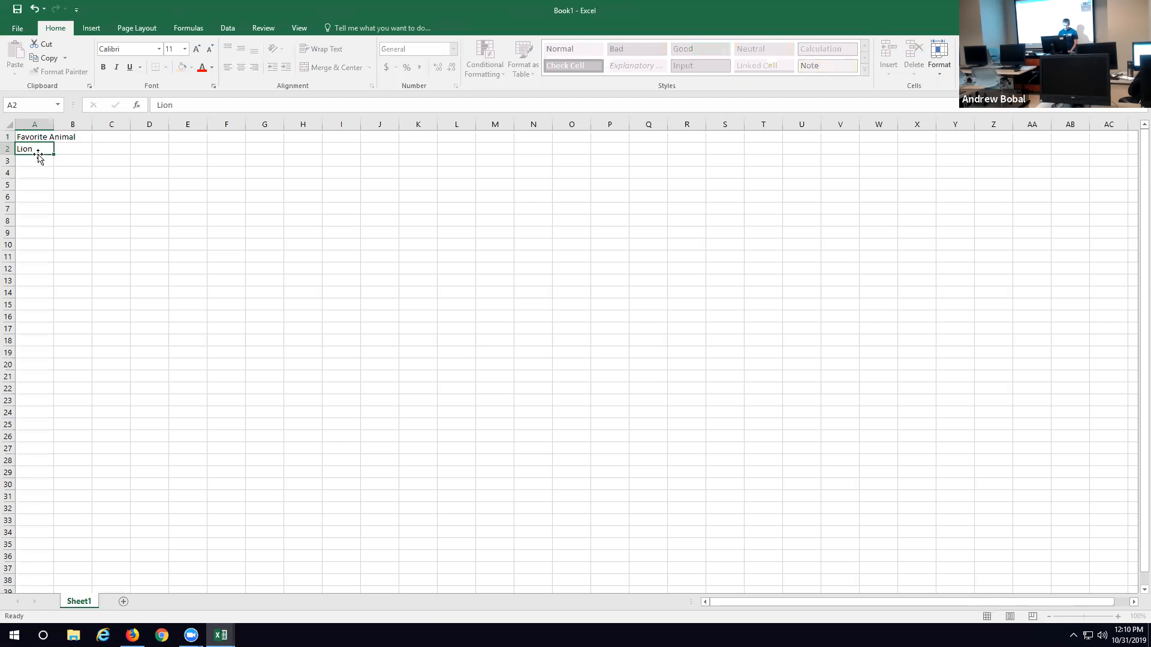
key(Return)
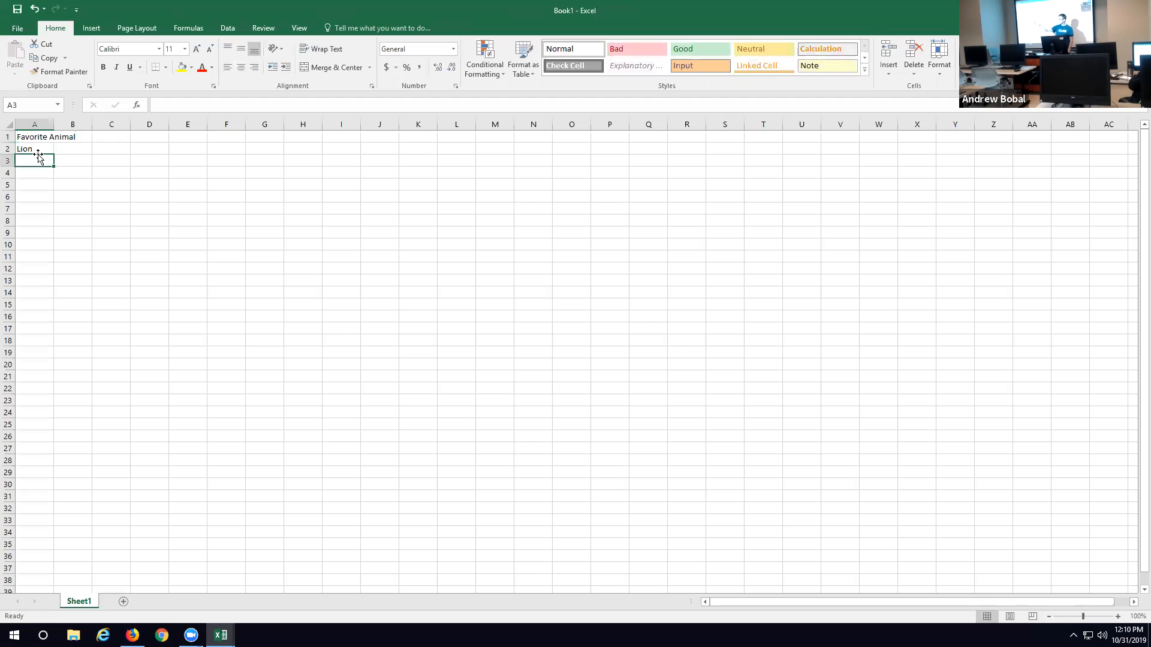
text(Bird)
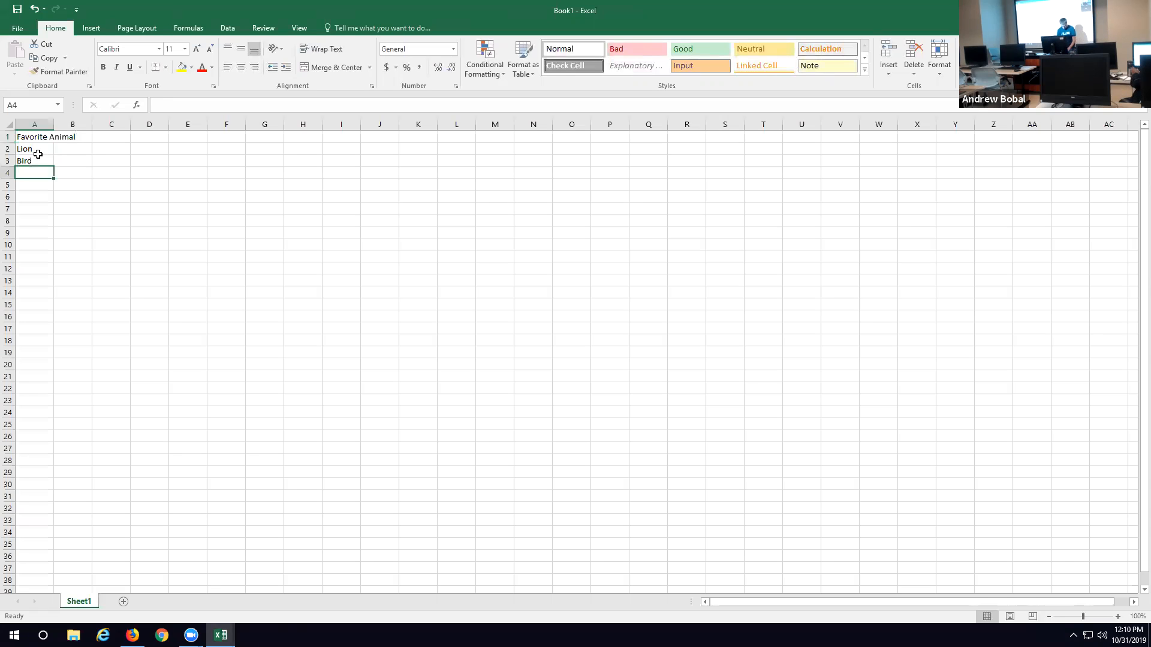
text(Dolphin)
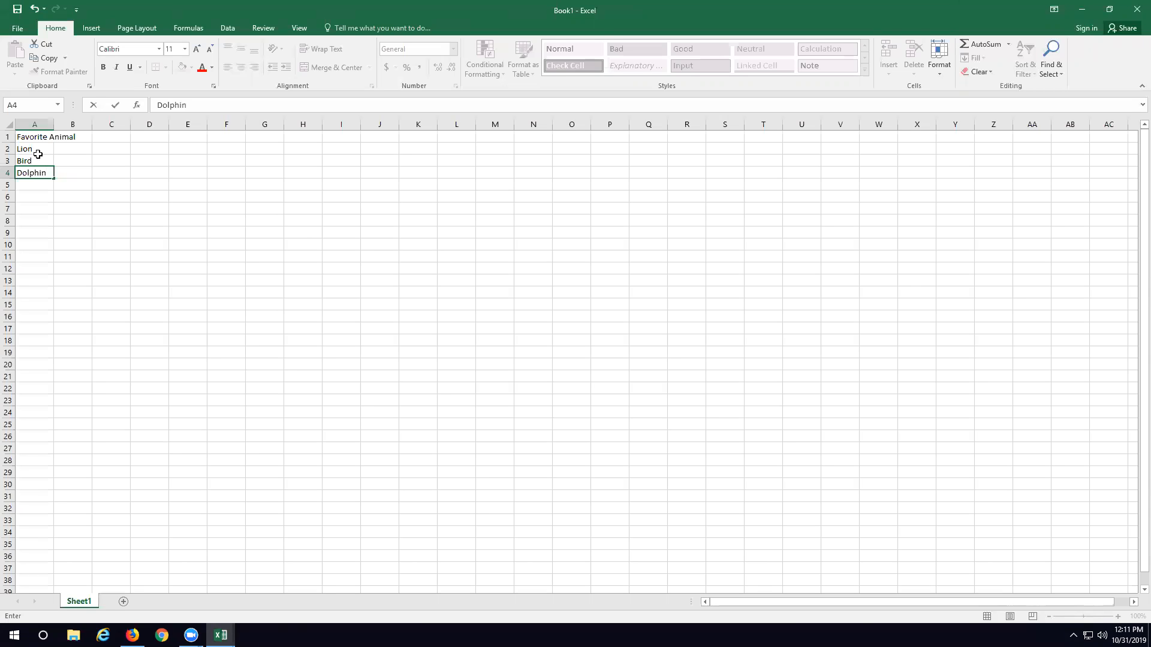
key(Return)
text(dog)
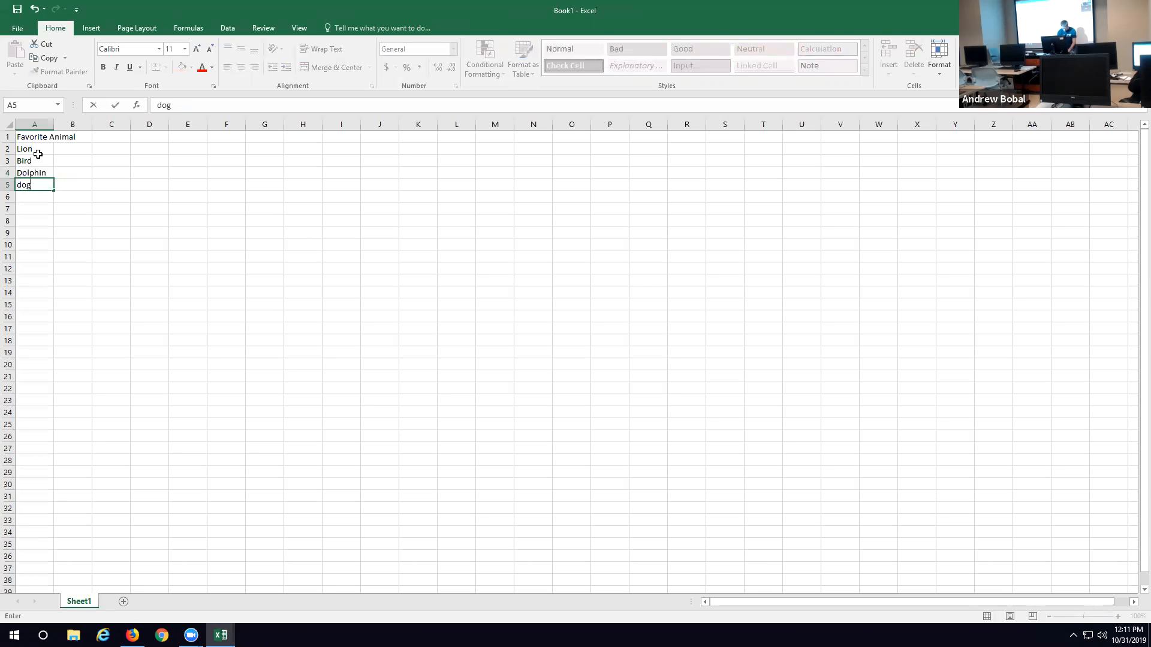
key(Return)
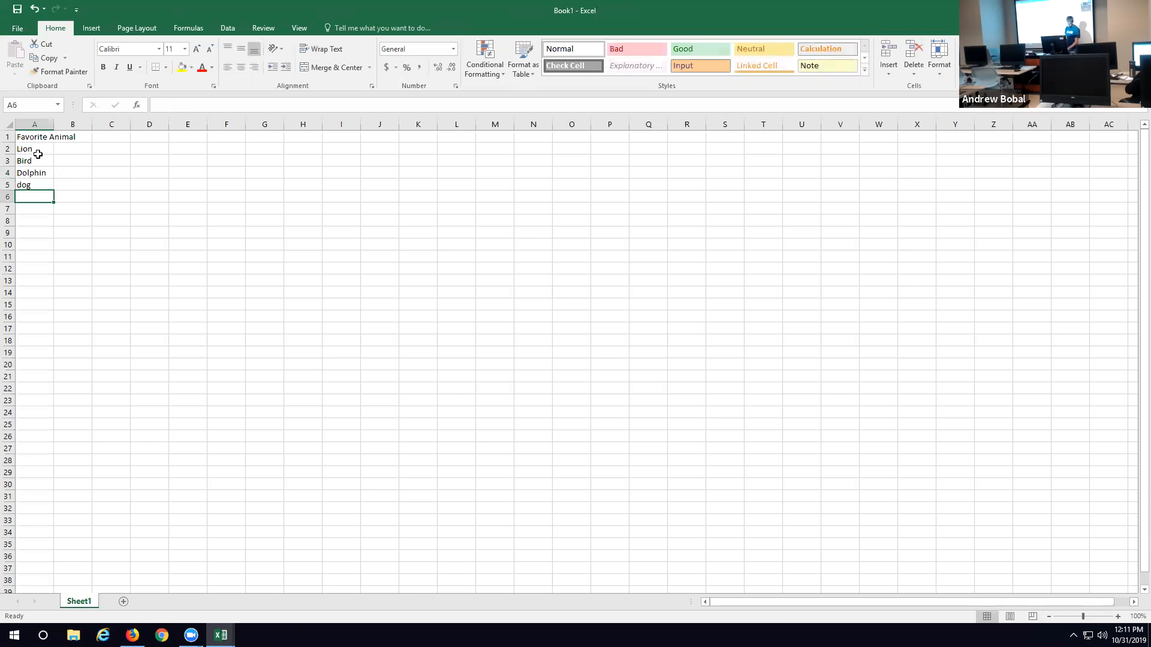
Step: Extend the animal list with Lion in cell A6 and Bird in cell A7
text(lion)
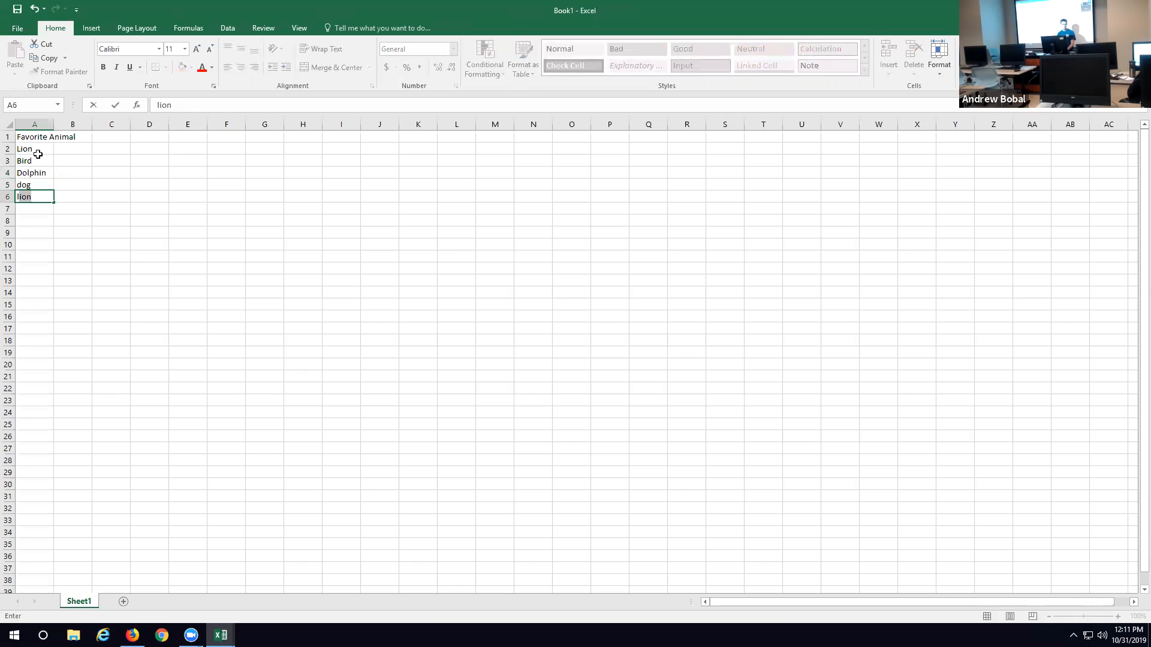
key(Return)
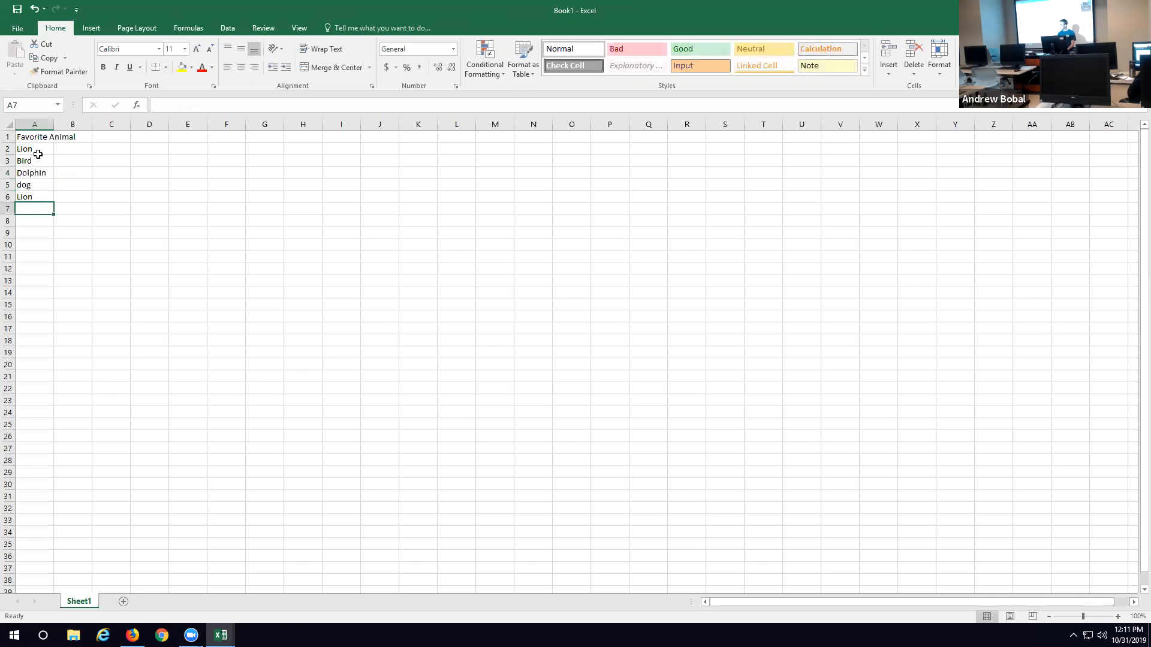
text(bird)
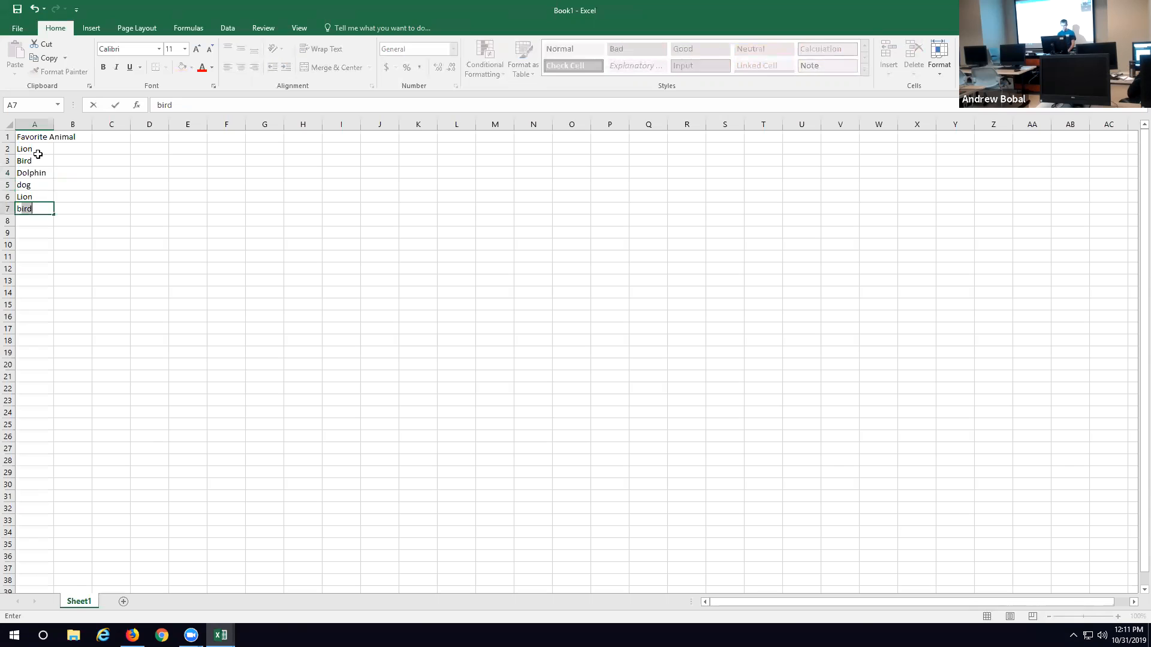
key(Return)
Step: Enter Dolphin in cell A8, replacing the incomplete entry, and lion in cell A9
text(d)
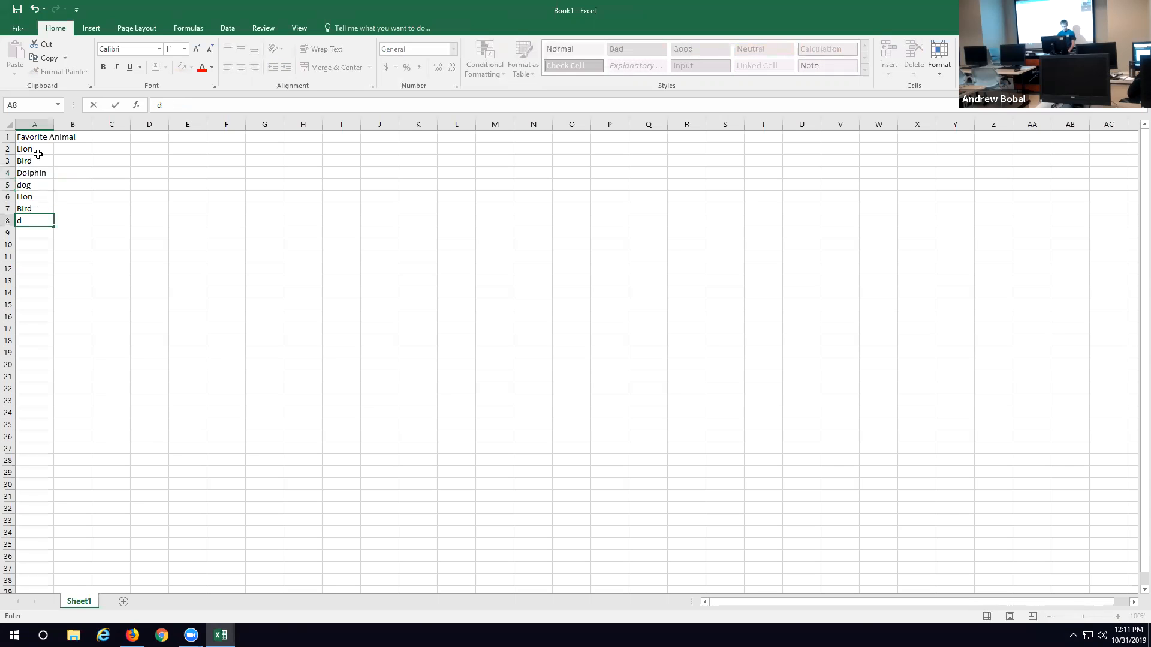
key(Return)
key(BackSpace)
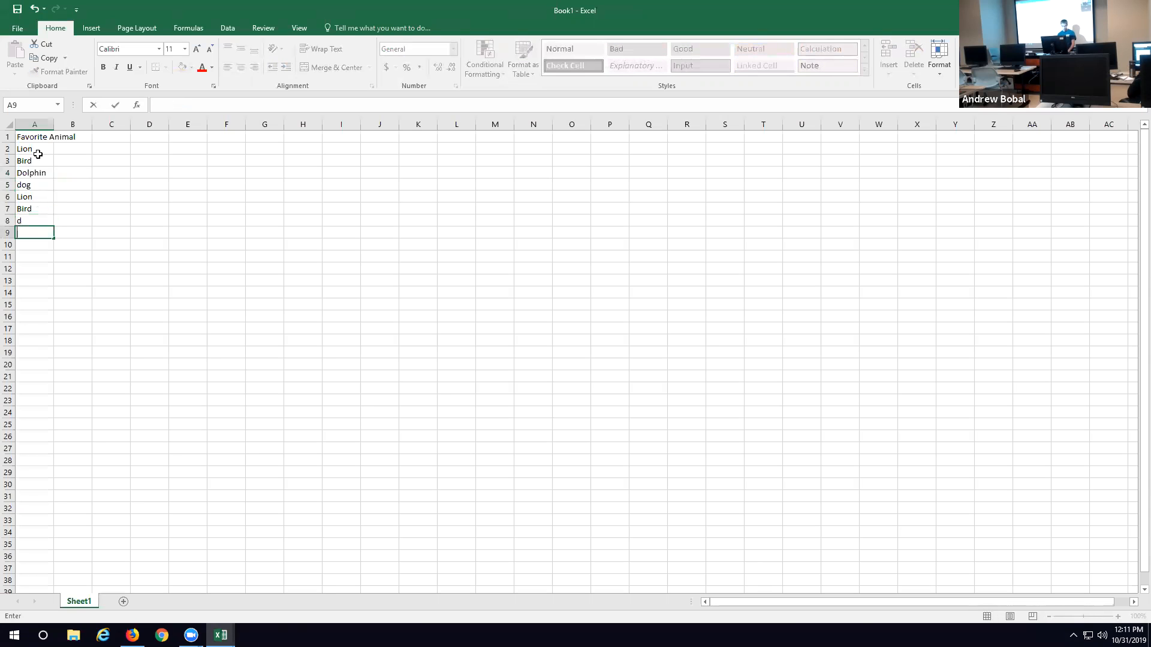
click(42, 224)
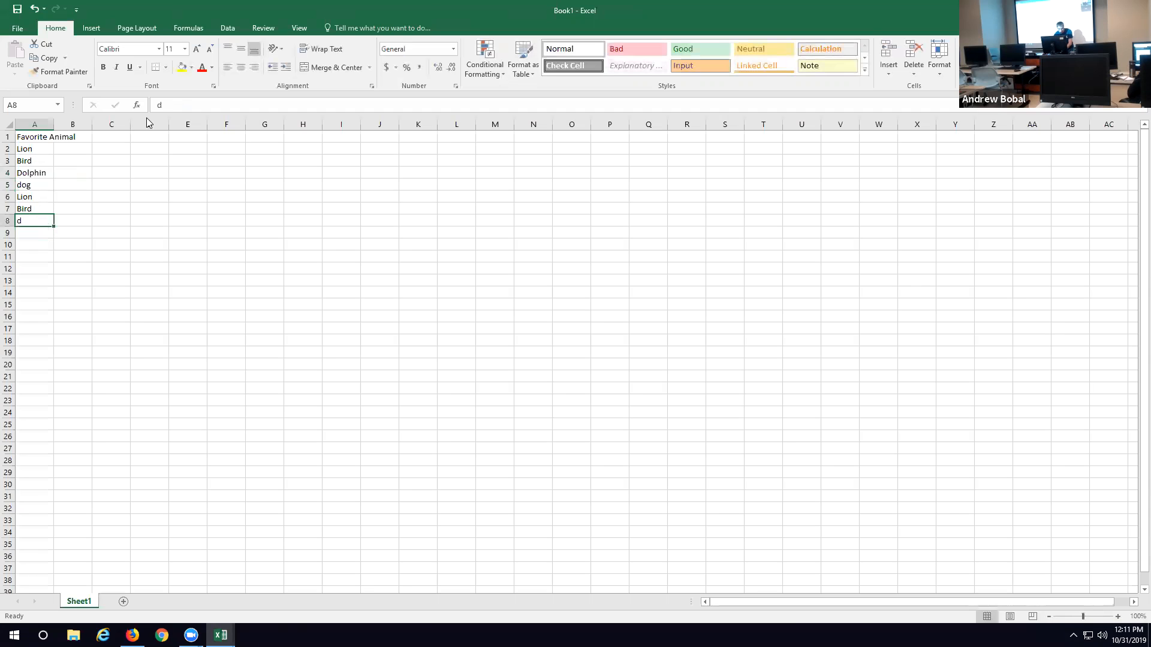
click(178, 106)
key(BackSpace)
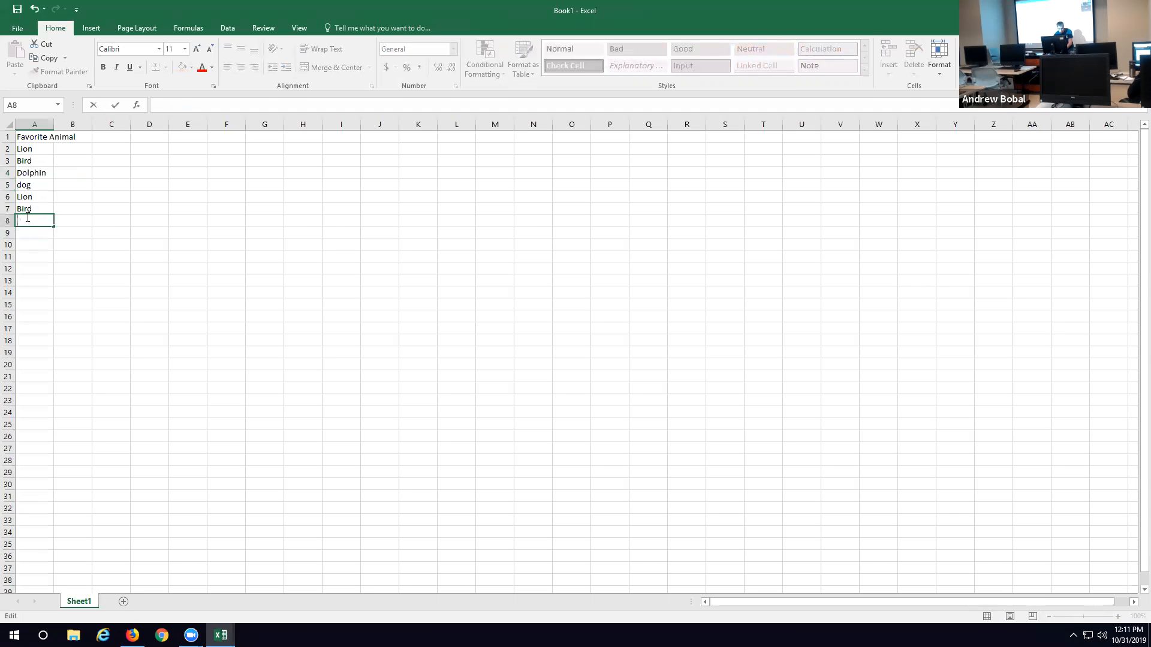
text(dol)
key(Return)
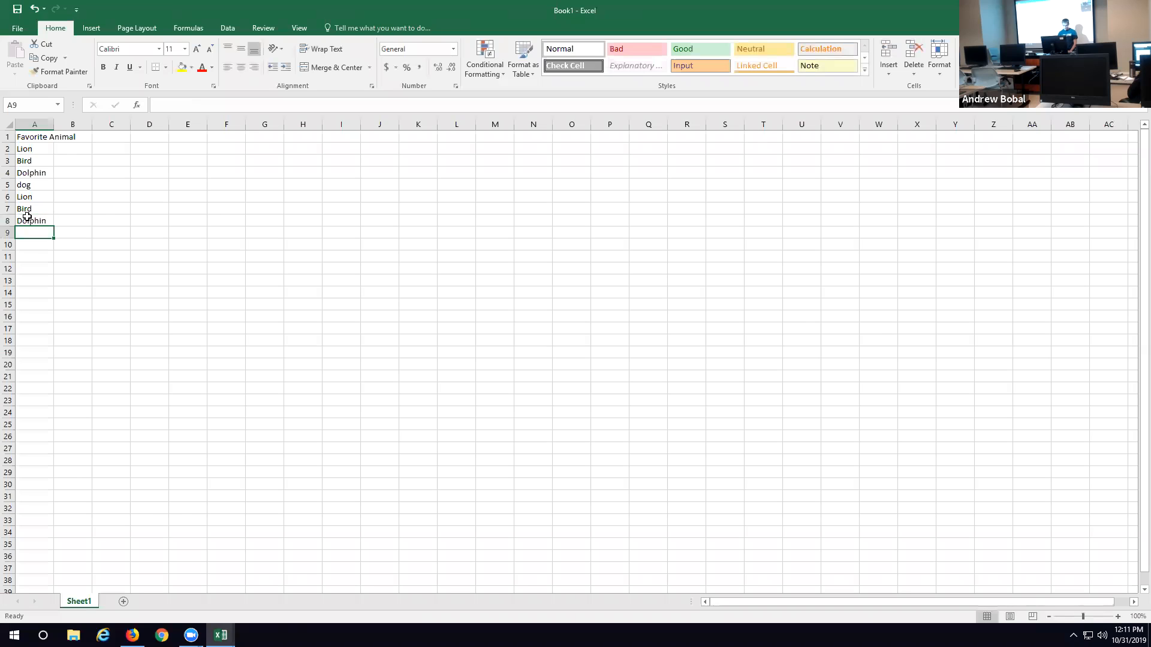
text(lion)
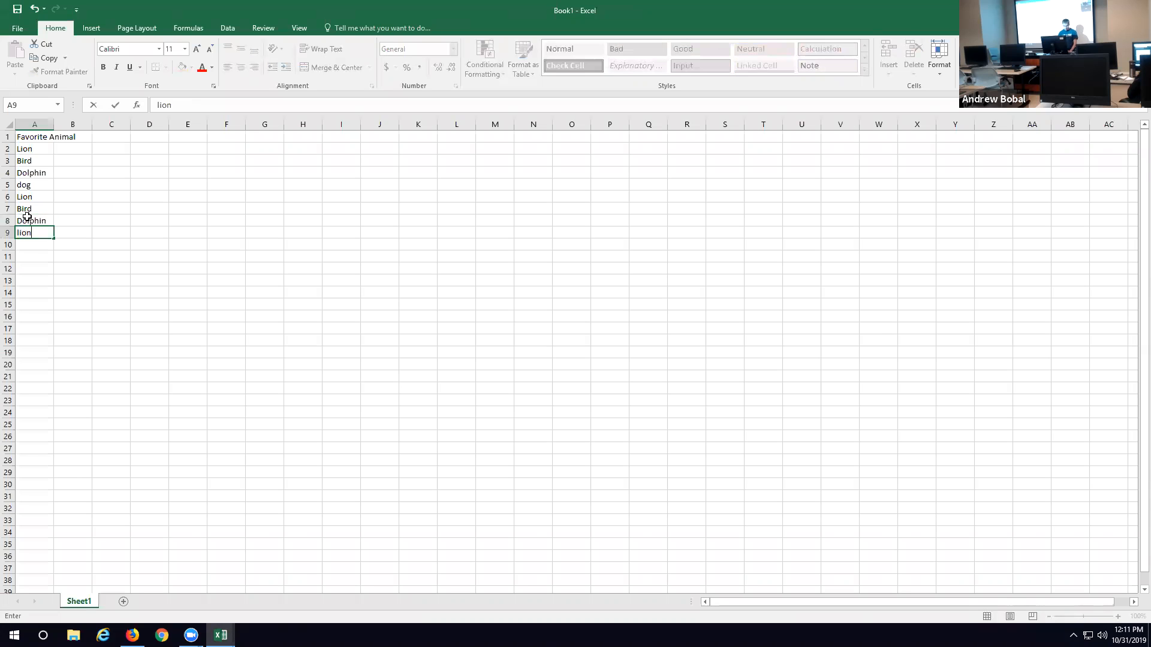
key(Return)
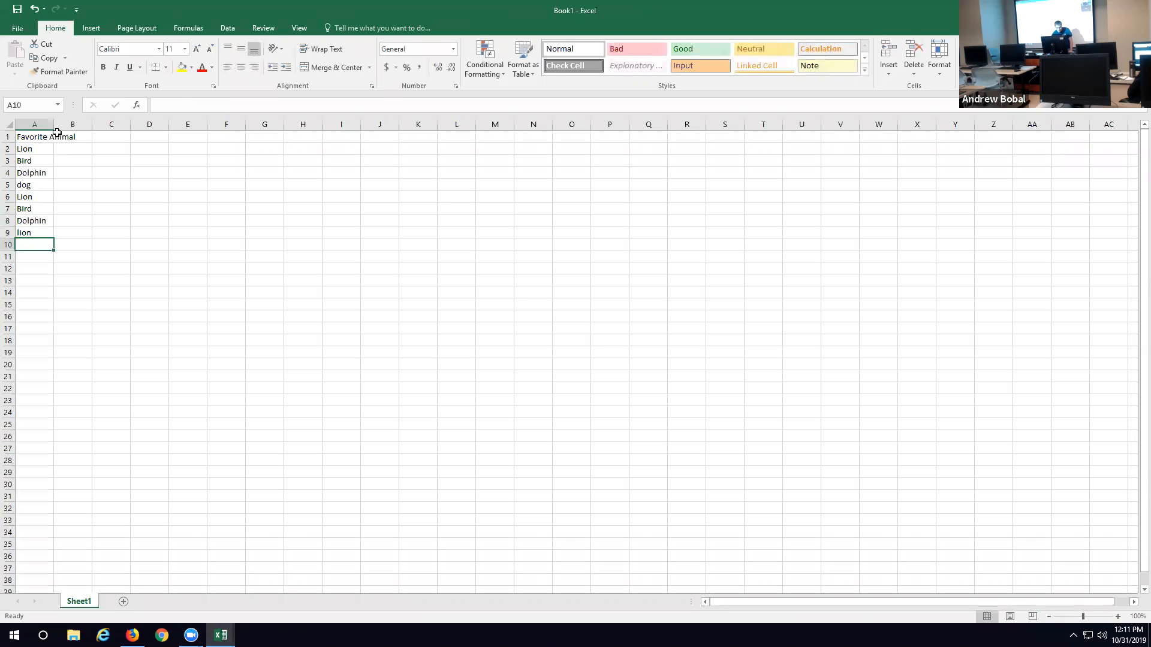
Step: Add a filter to the Favorite Animal header and view its list of filter values without applying any change
click(39, 138)
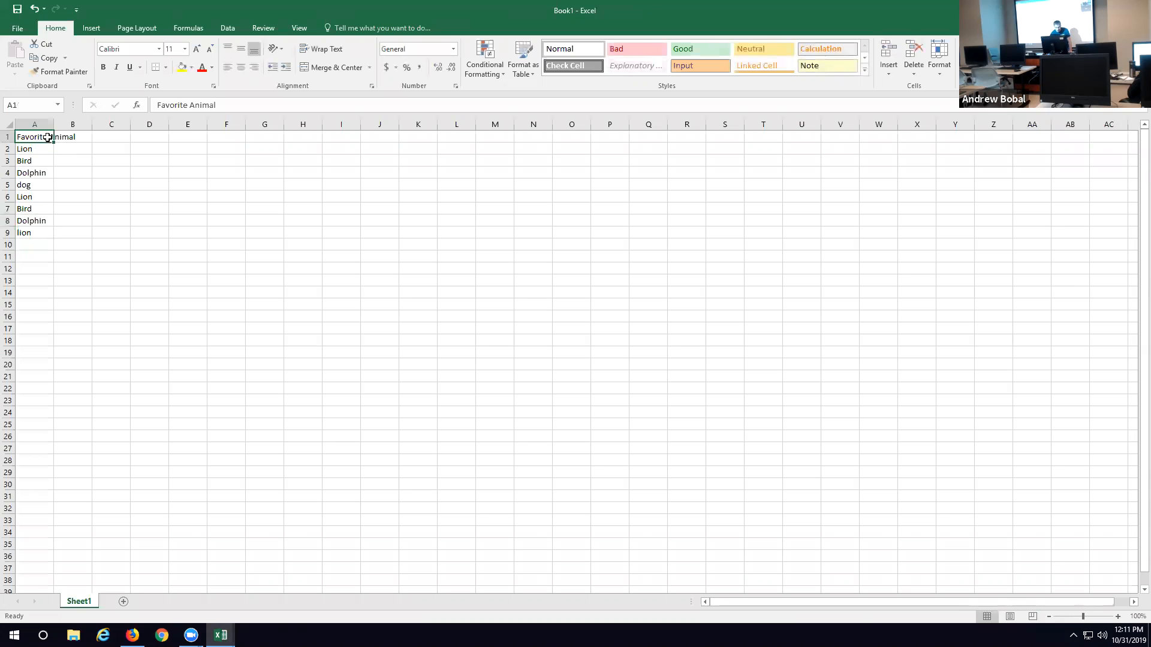
click(227, 28)
click(418, 57)
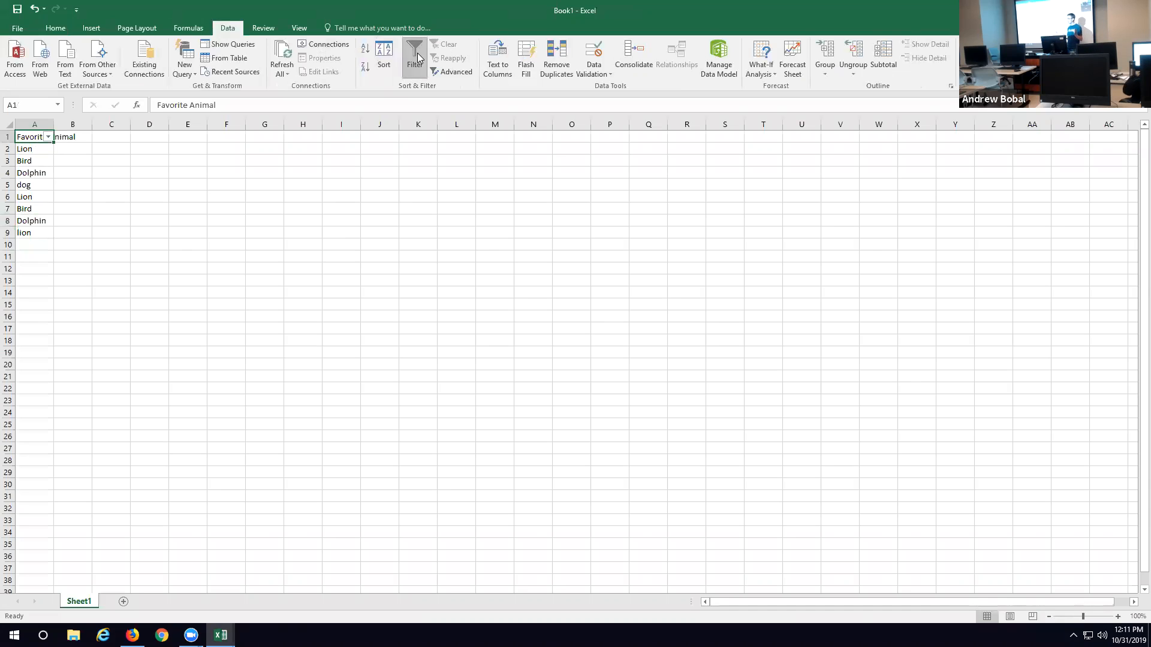
click(49, 137)
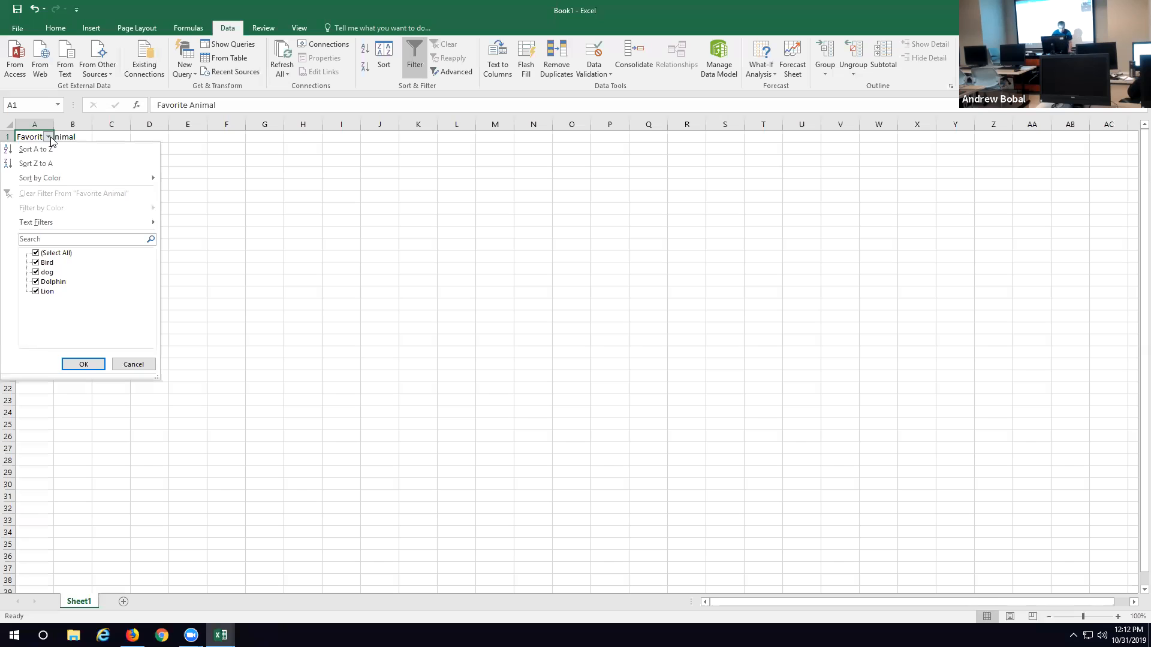
click(134, 363)
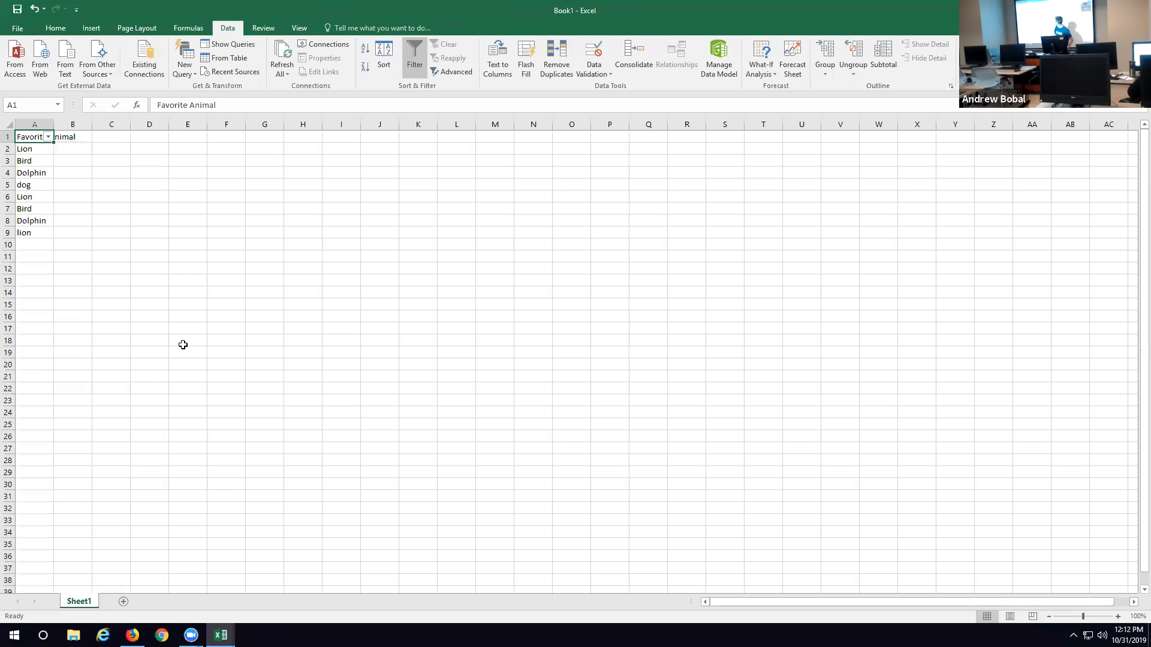
Step: Try widening column A by hand and auto-fitting it to its contents, undoing each width change
click(138, 205)
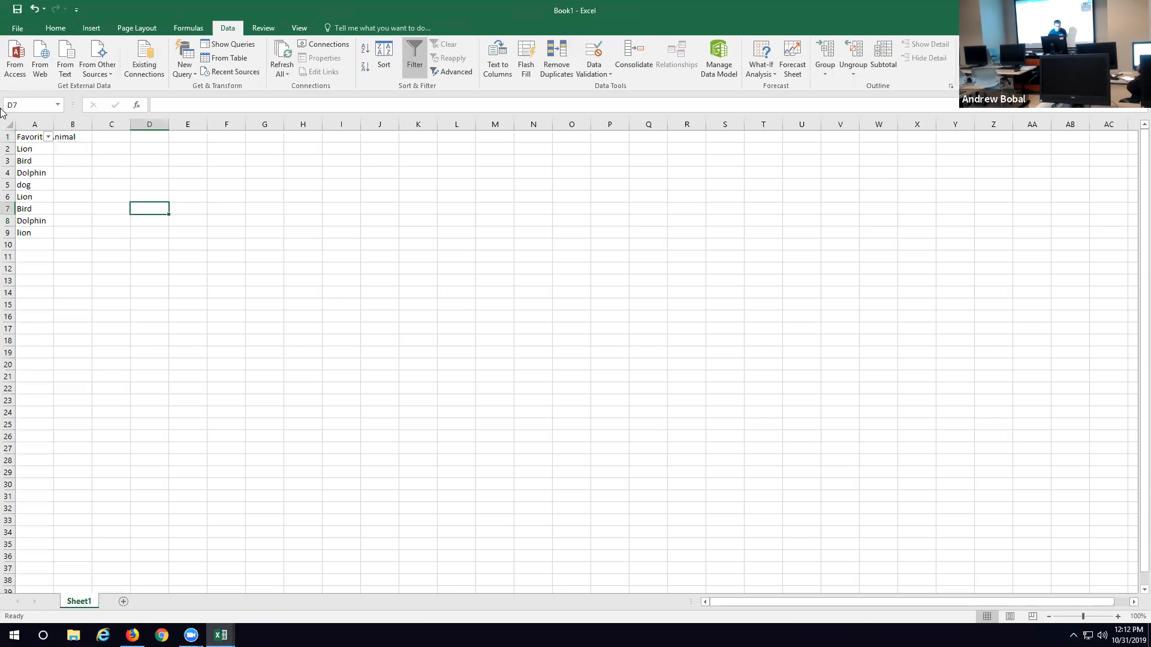
drag(52, 125, 76, 124)
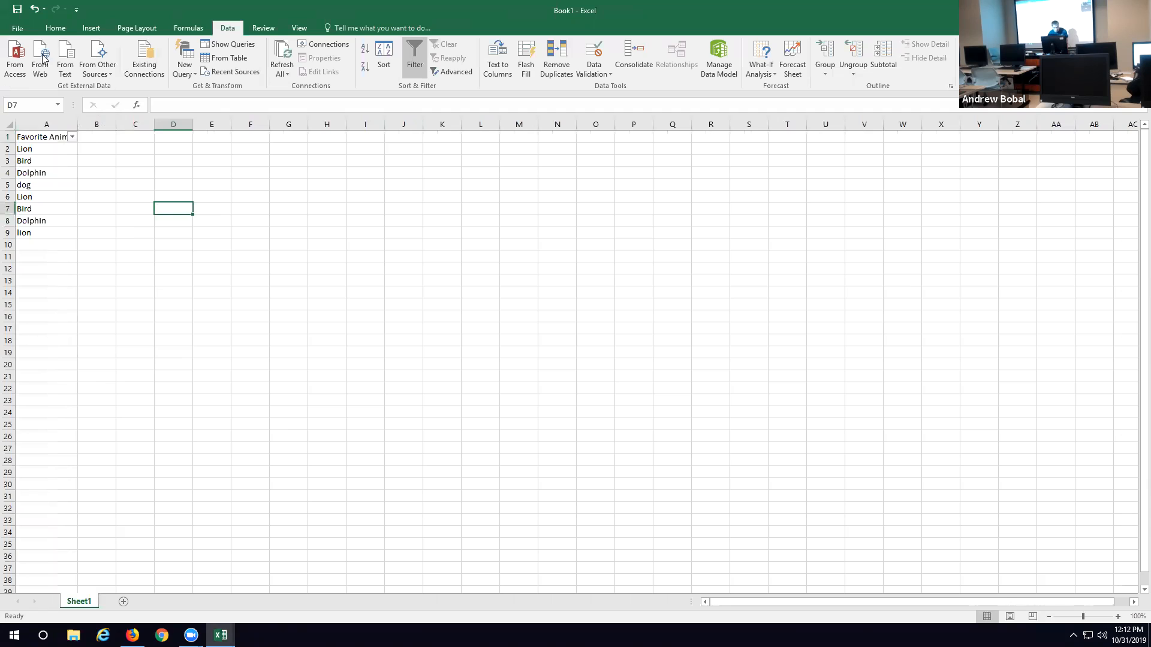
click(34, 8)
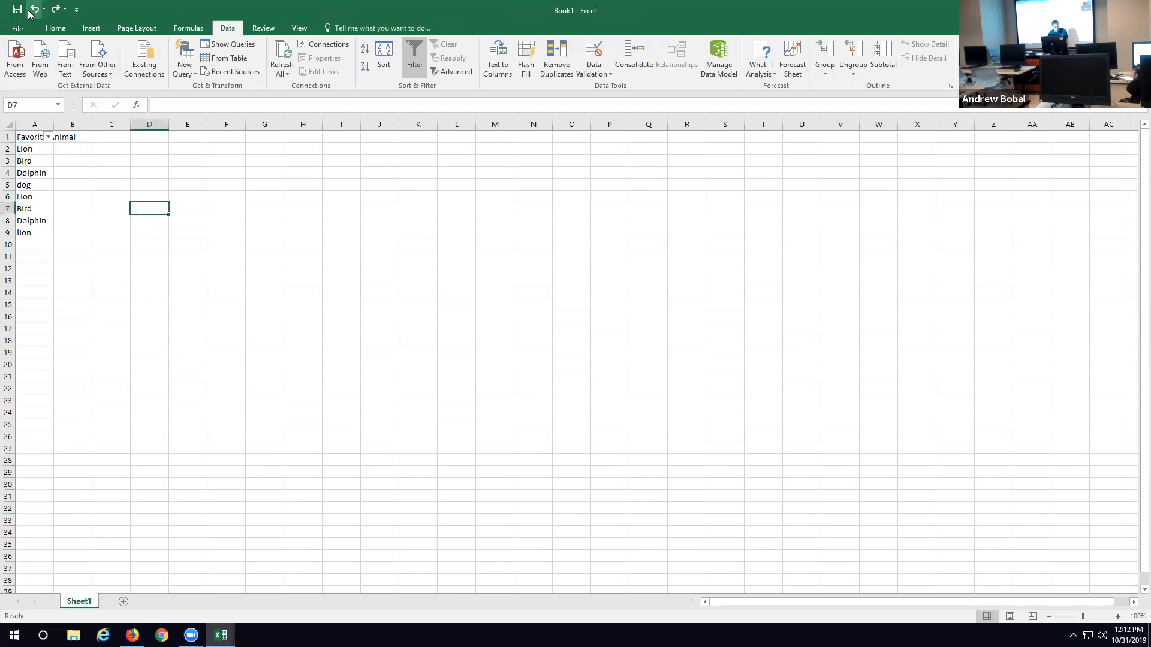
double_click(53, 124)
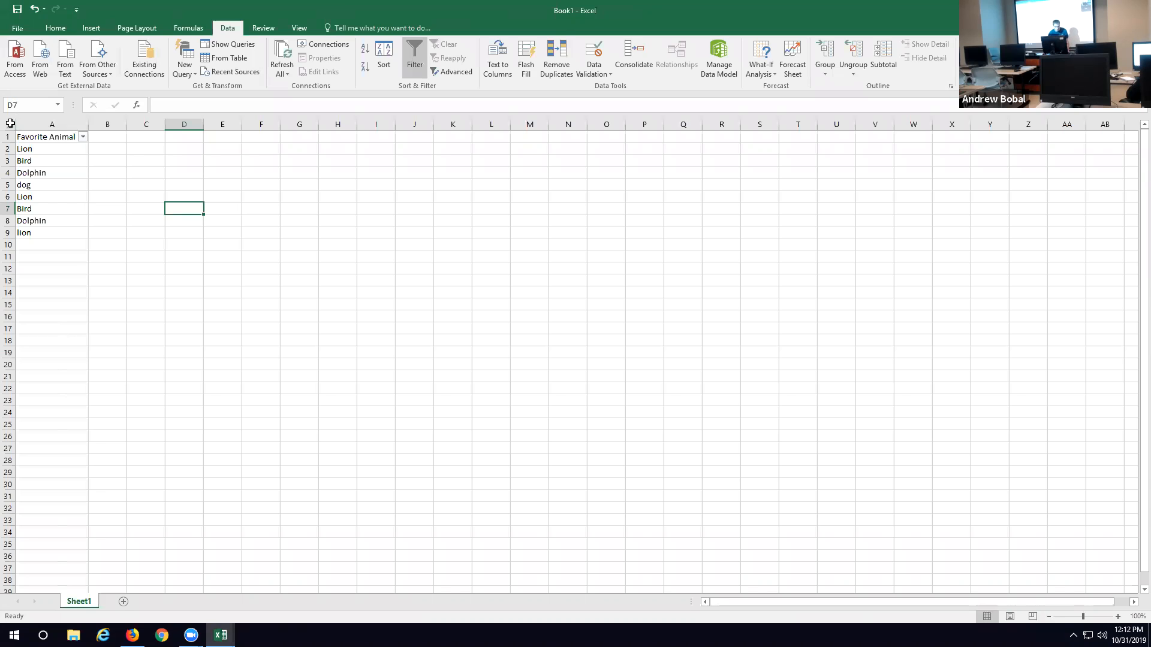
click(36, 11)
Step: Select the entire sheet, widen all columns to nearly fit the Favorite Animal header, and roughly double the height of all rows
click(6, 122)
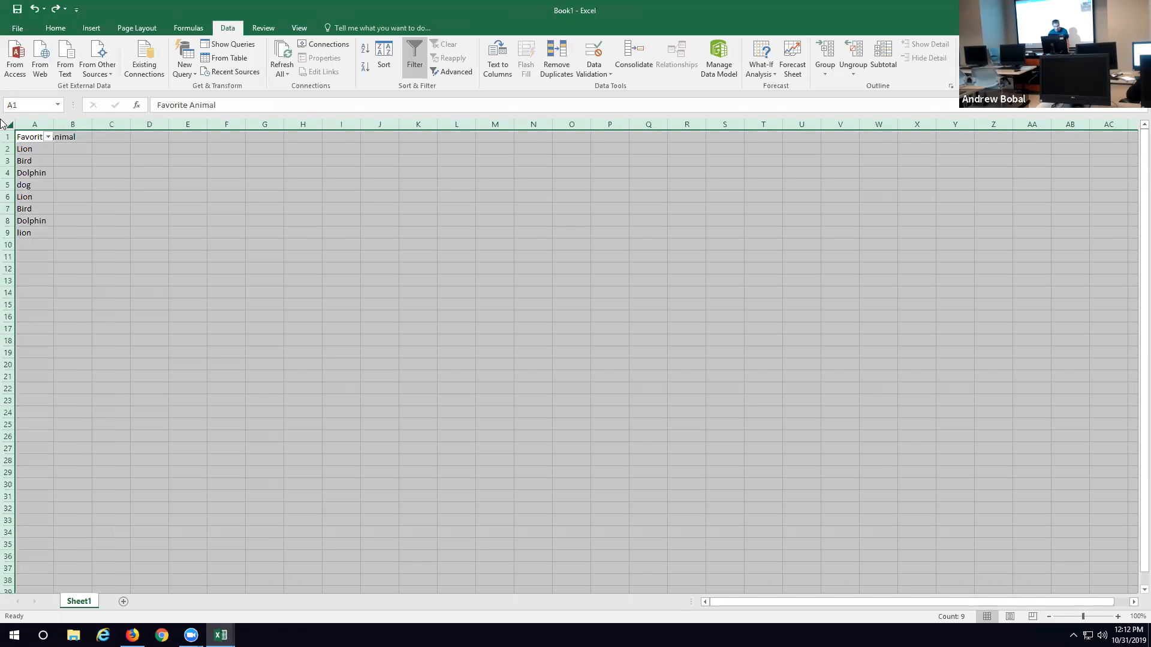
drag(54, 122, 84, 123)
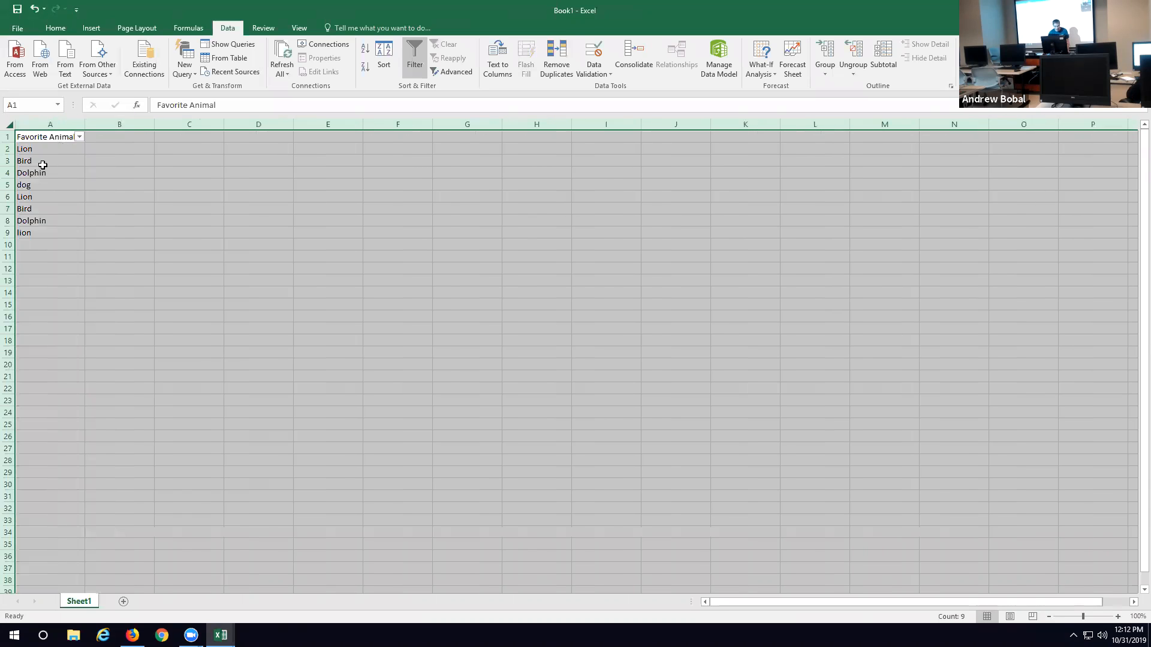
drag(5, 143, 6, 154)
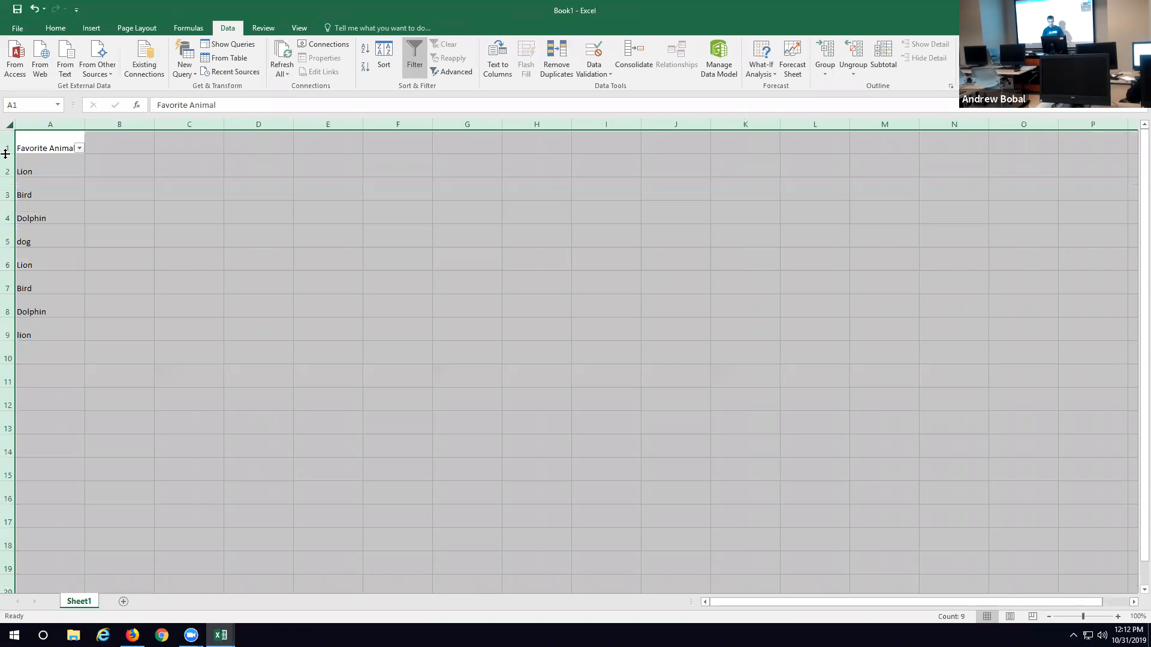
click(192, 192)
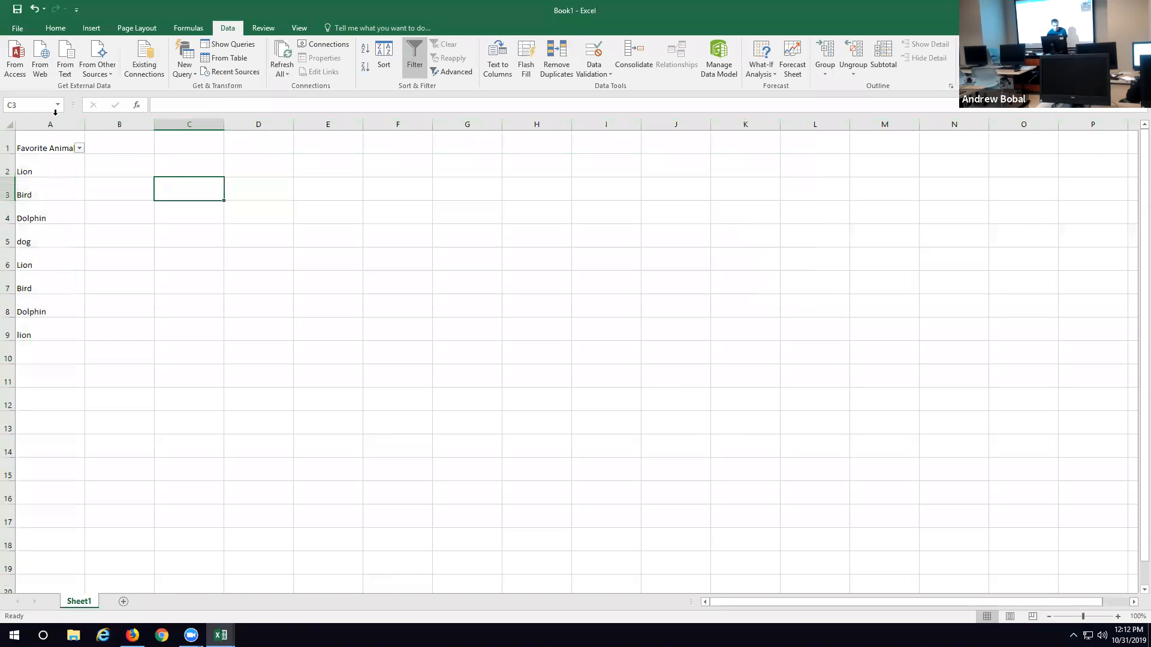
Step: Select the entire sheet again, make all columns slightly narrower and all rows shorter, and select column B
click(8, 123)
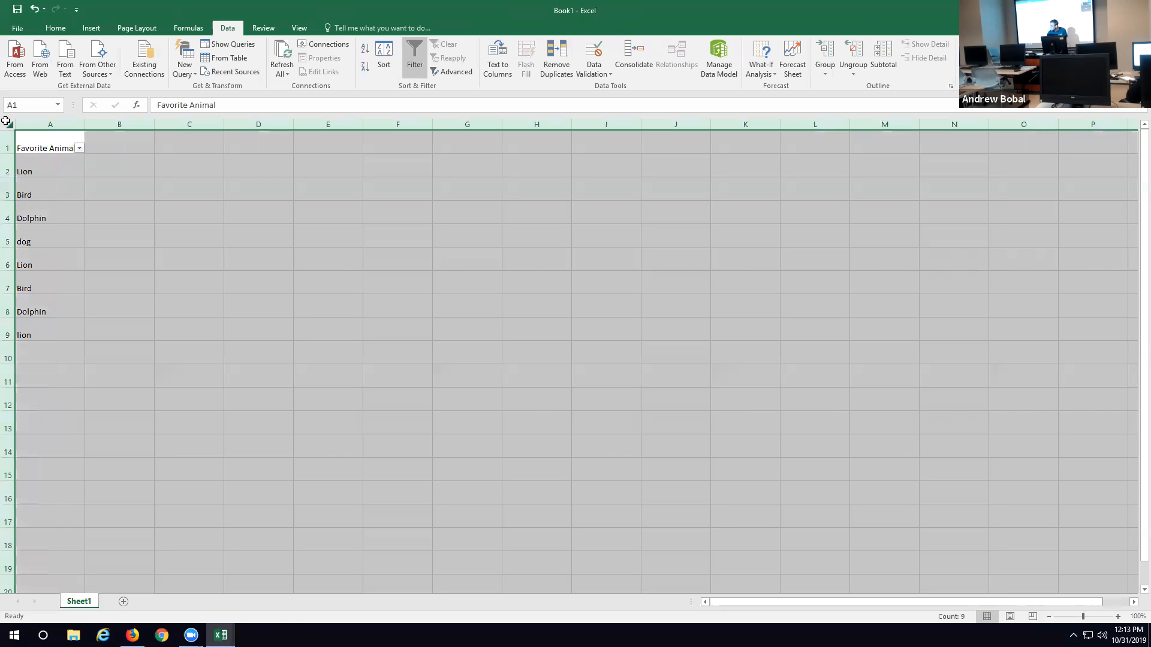
drag(84, 125, 72, 124)
drag(10, 154, 11, 149)
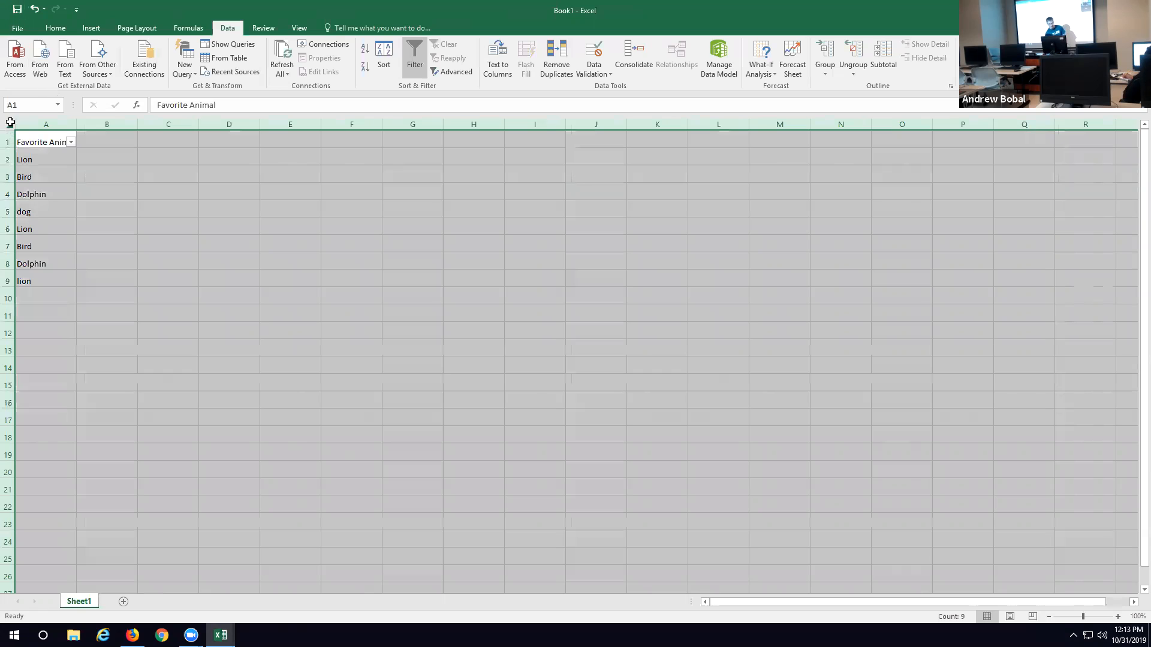
click(106, 124)
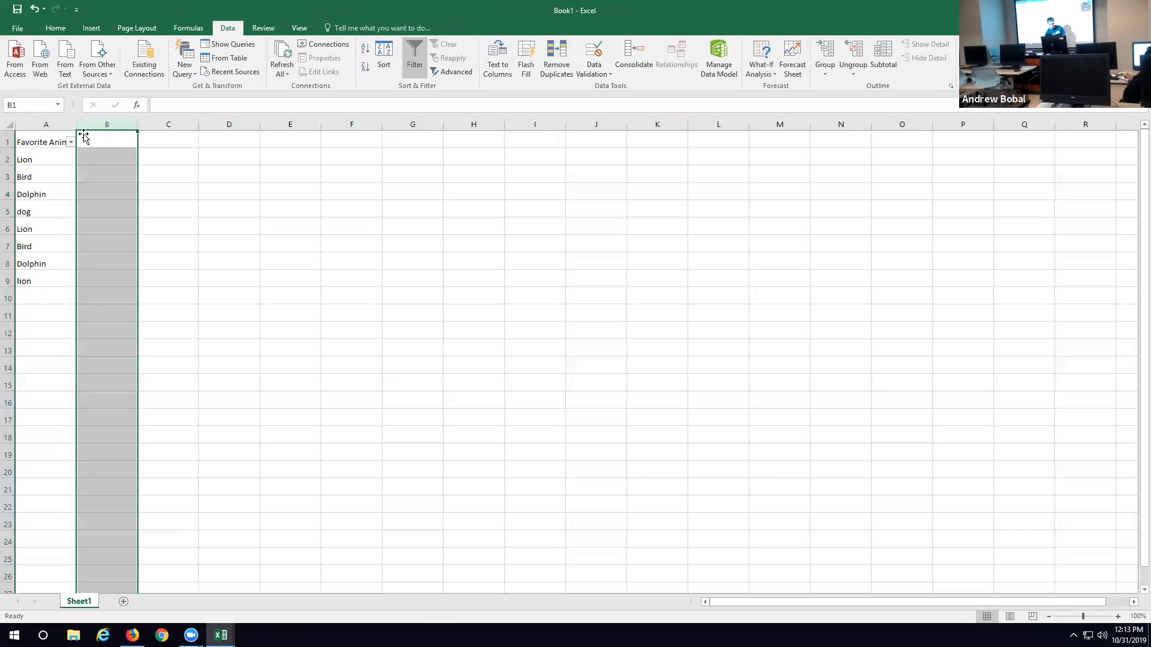
Step: Widen column A so the full Favorite Animal header fits beside its filter arrow
drag(77, 125, 94, 127)
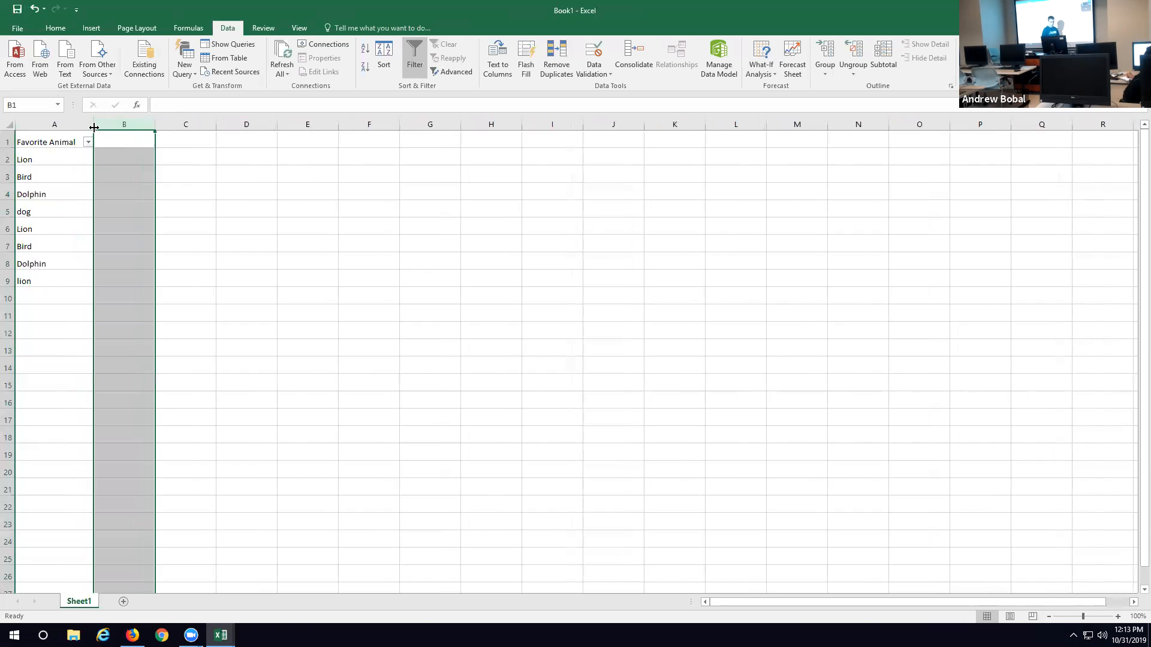
drag(61, 161, 69, 280)
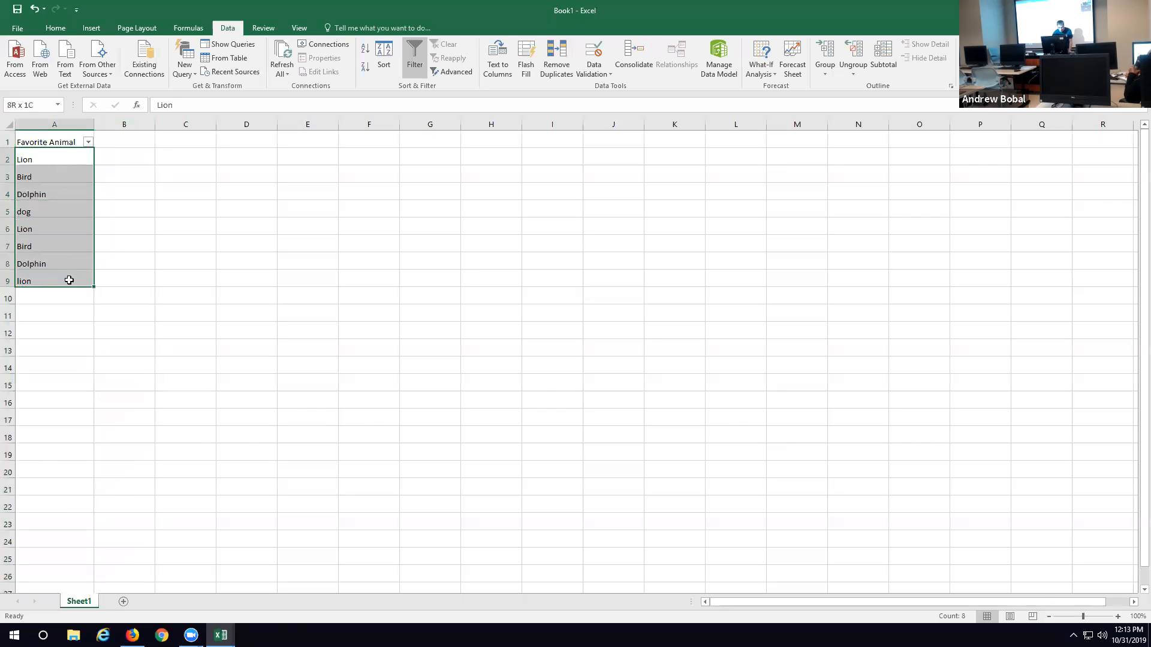
click(154, 242)
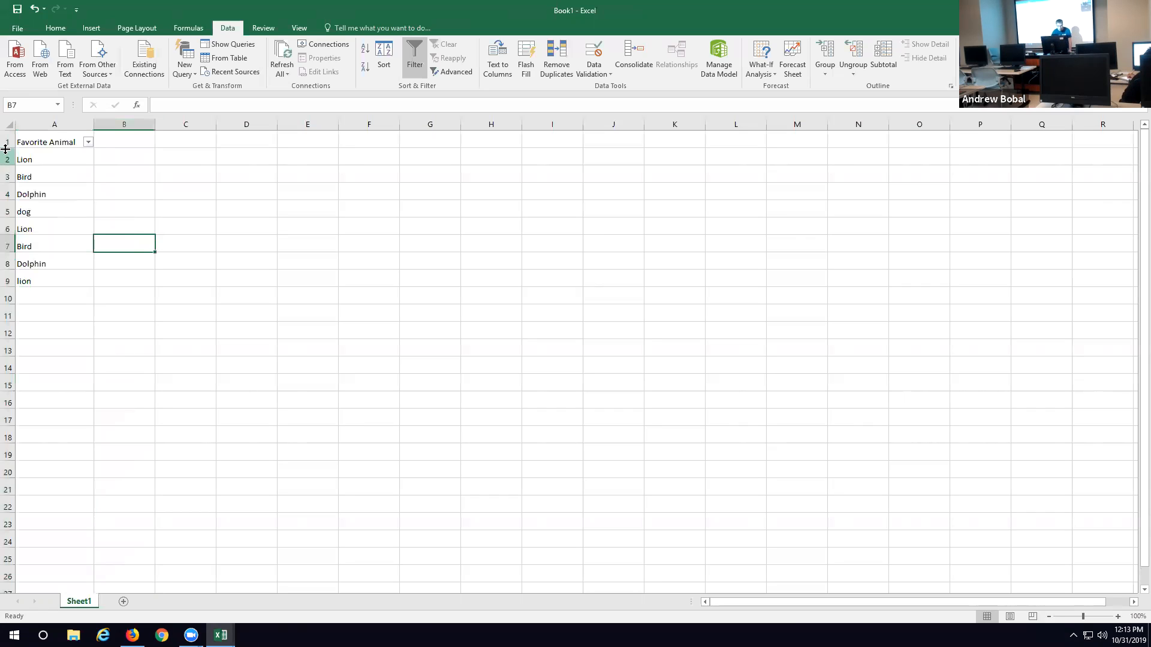
Step: Apply list data validation to cells A2 to A5, using the range =$A$2:$A$5 as the source
click(65, 162)
drag(67, 172, 70, 212)
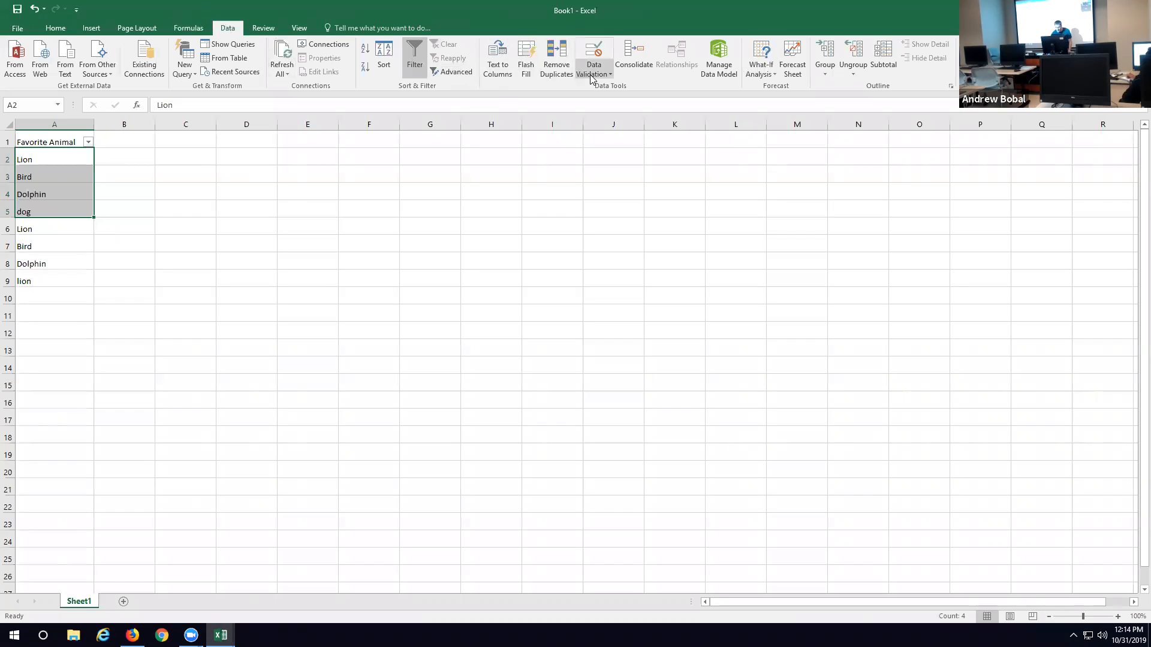
click(599, 57)
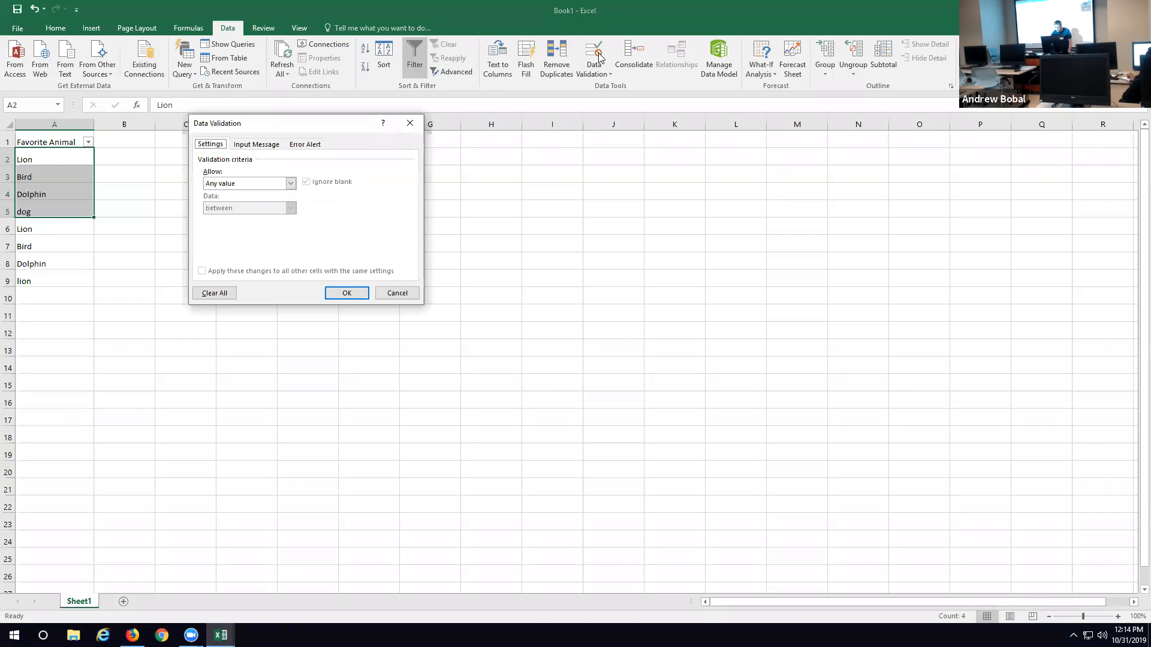
click(291, 183)
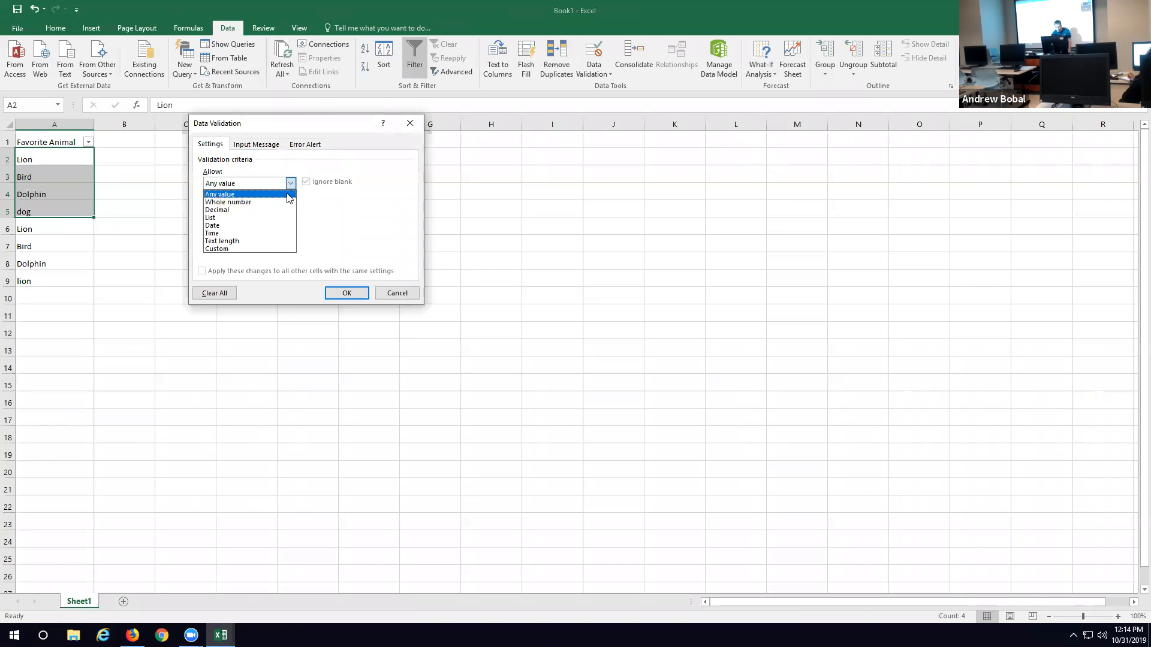
click(270, 218)
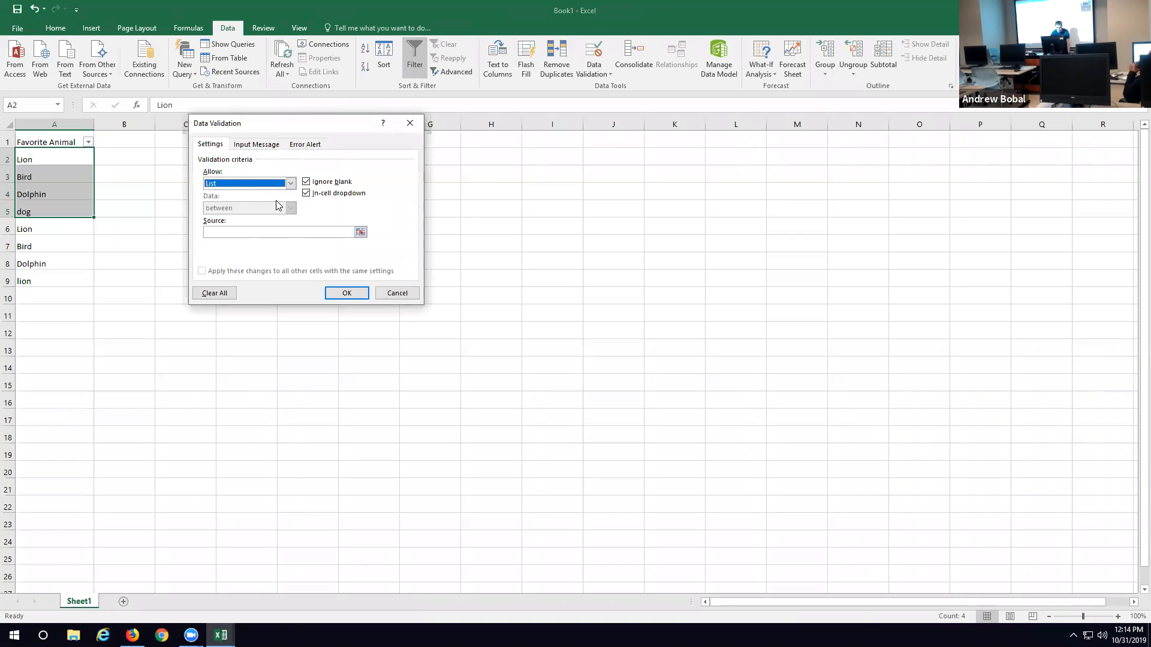
click(360, 232)
drag(63, 158, 70, 207)
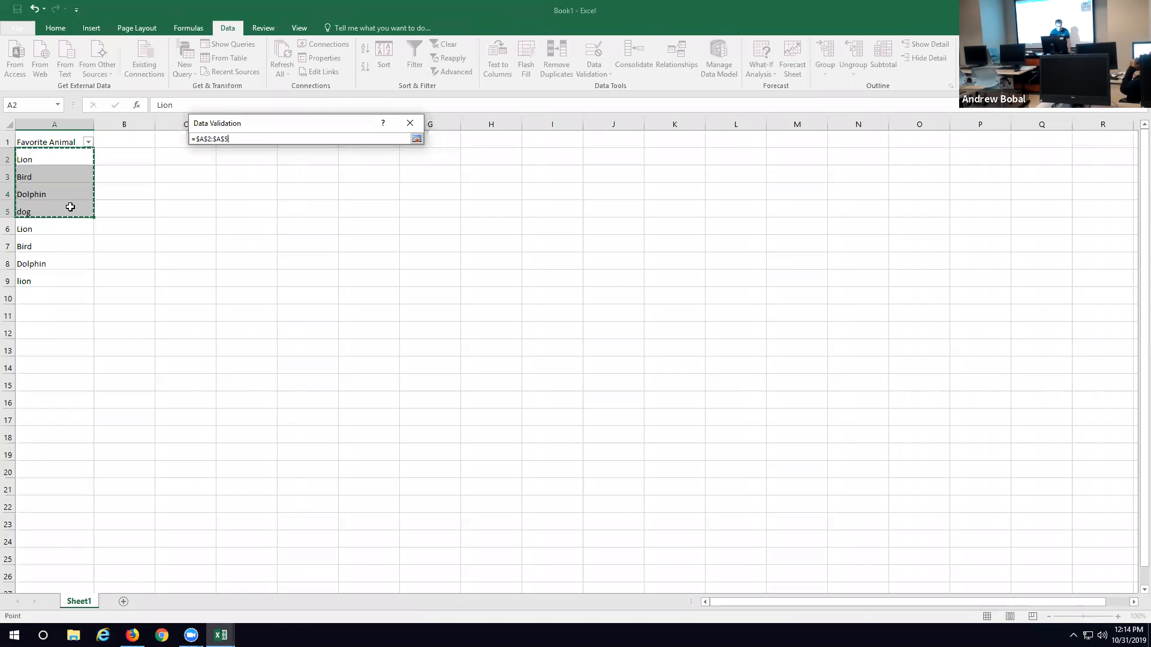
click(417, 138)
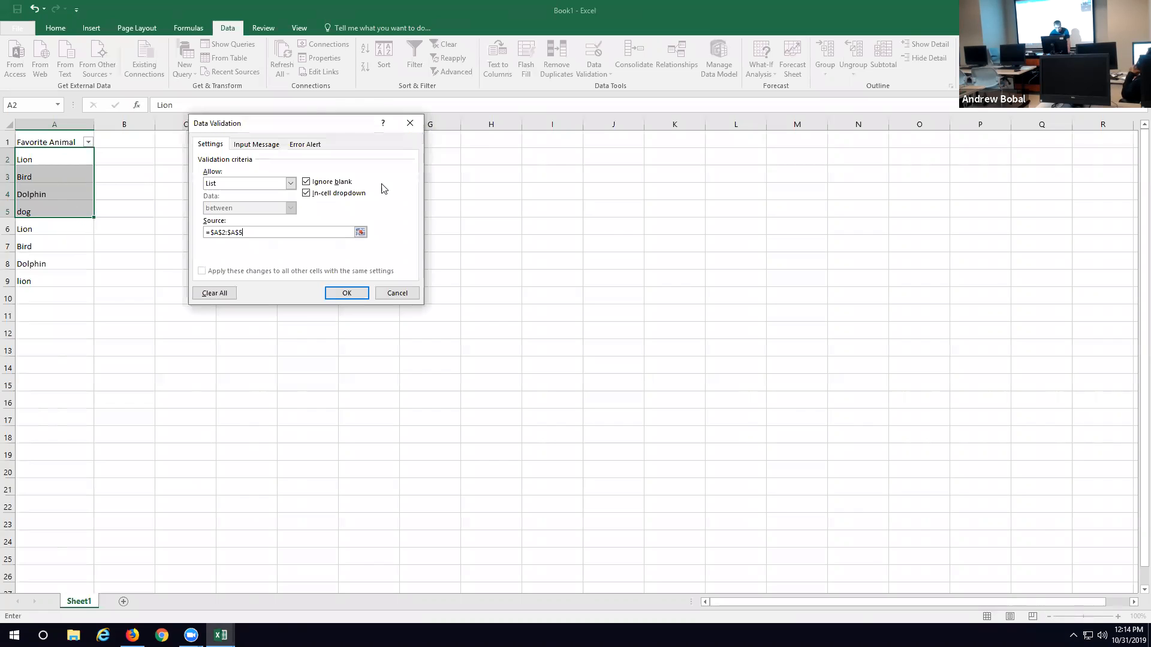
click(362, 294)
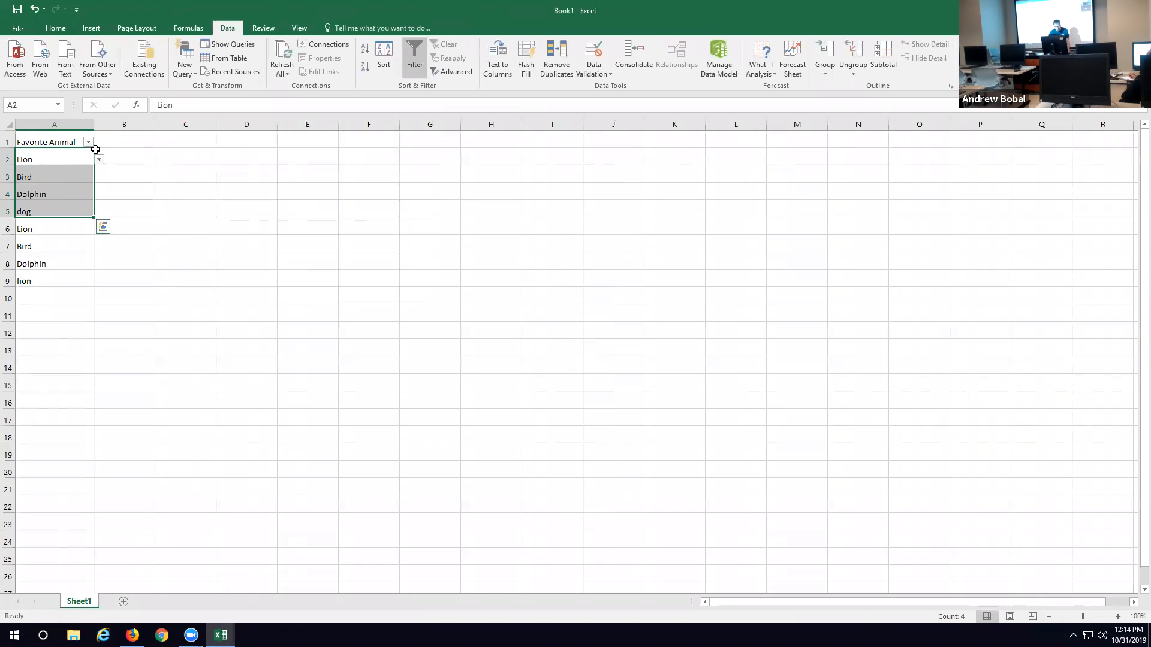
Step: Review the validation drop-down choices of cell A2 without picking a different one
click(124, 160)
click(62, 163)
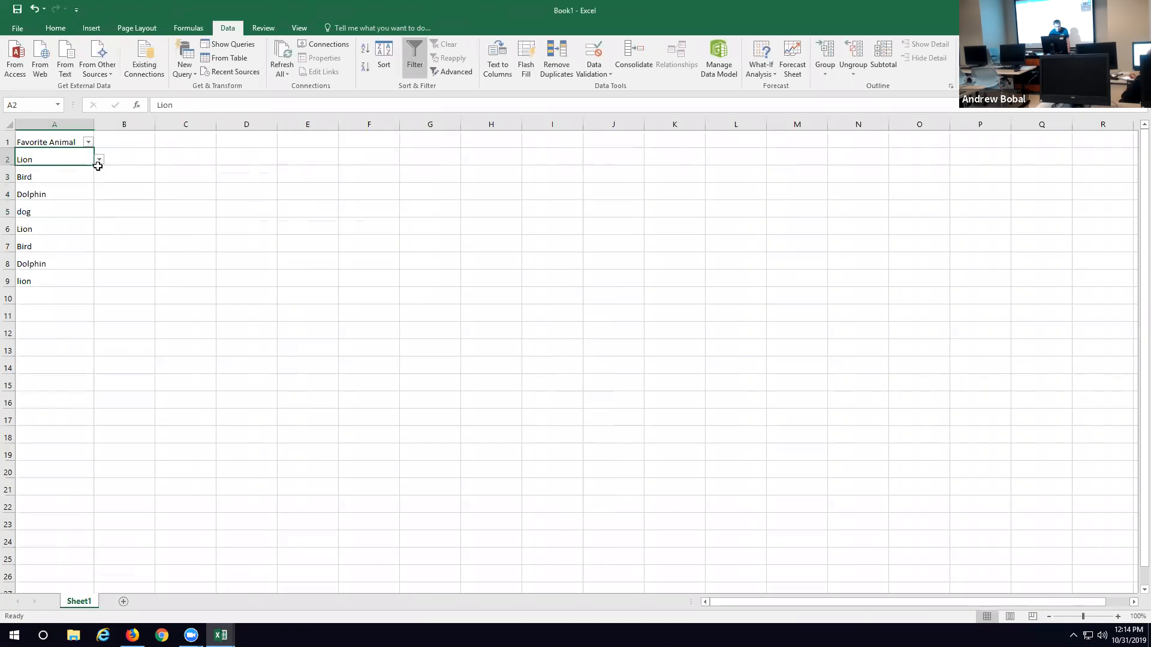
click(100, 161)
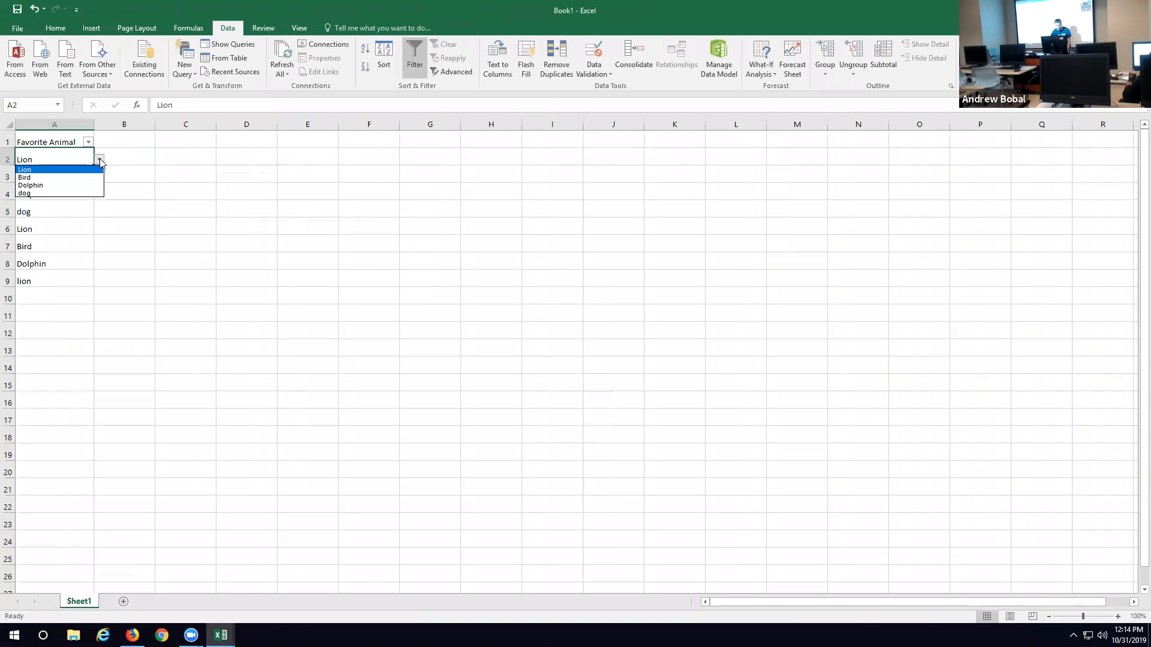
click(36, 157)
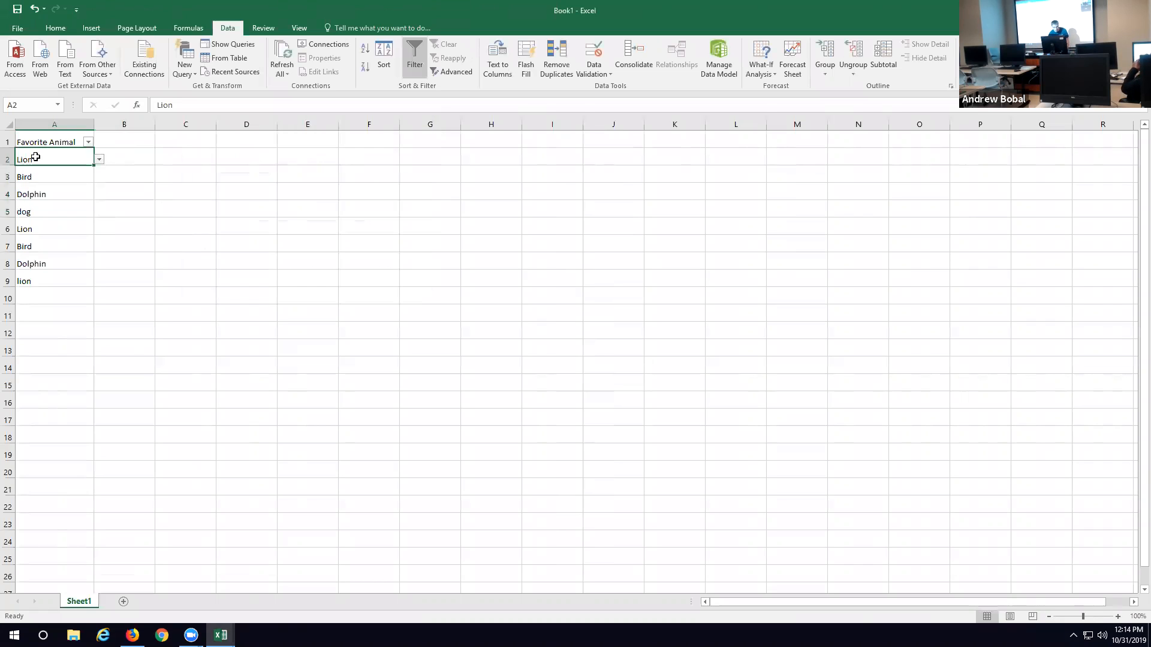
Step: Replace the entry in cell A2 with cat and check the cell's drop-down choices
click(182, 108)
key(BackSpace)
key(BackSpace)
key(BackSpace)
key(BackSpace)
text(c)
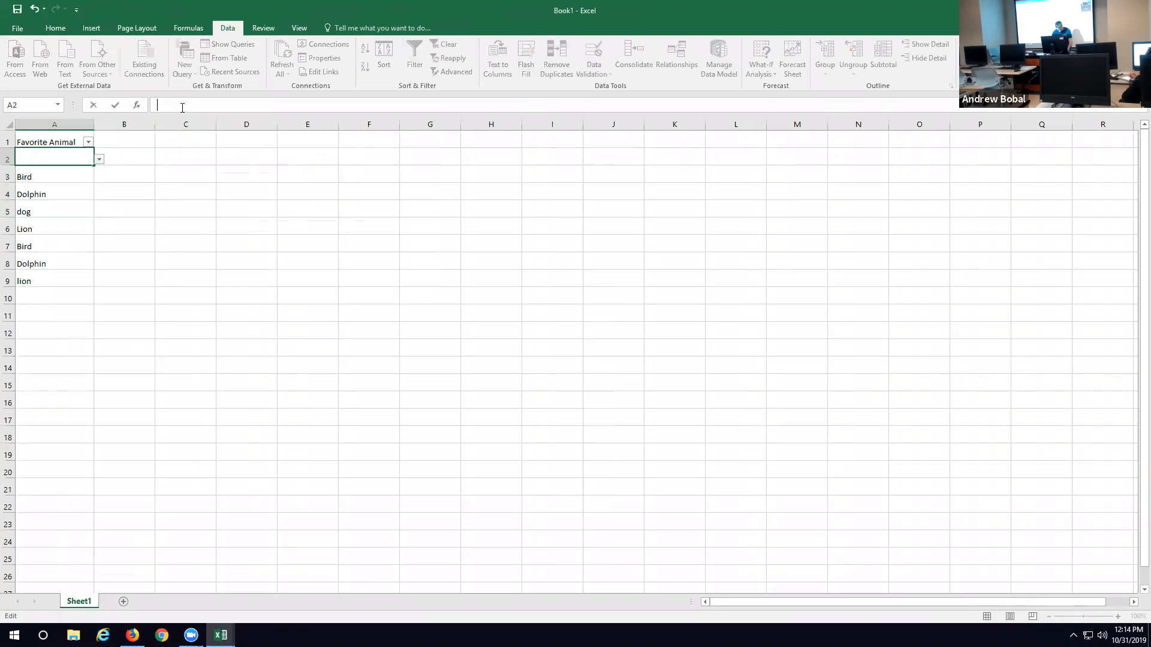
text(at)
key(Return)
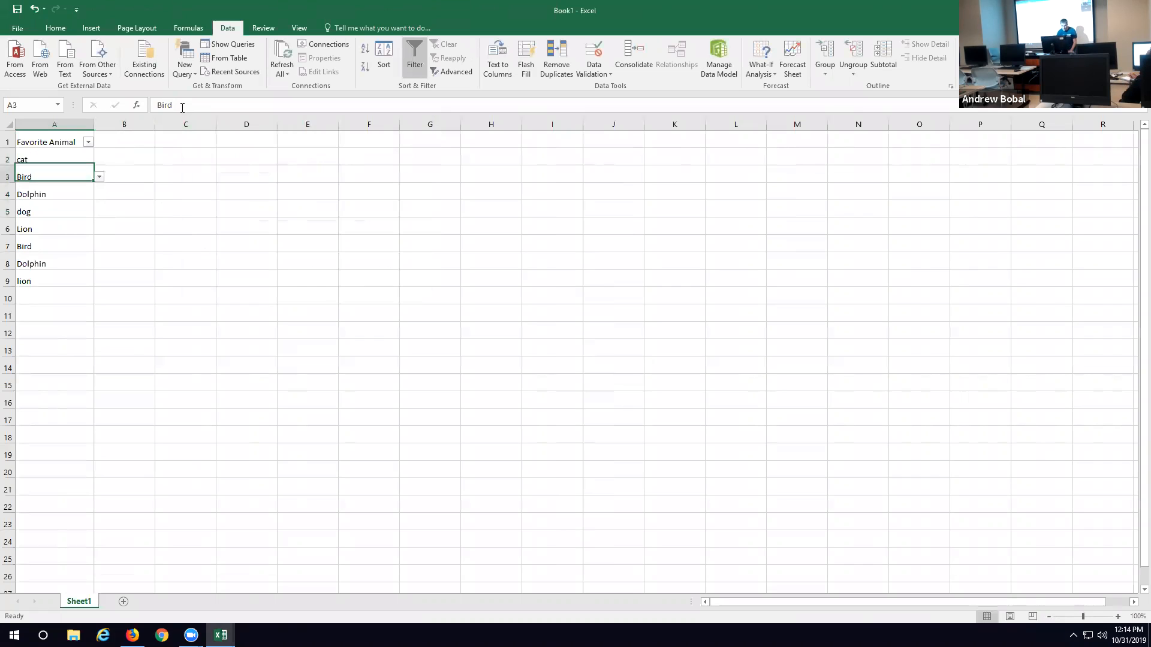
click(75, 156)
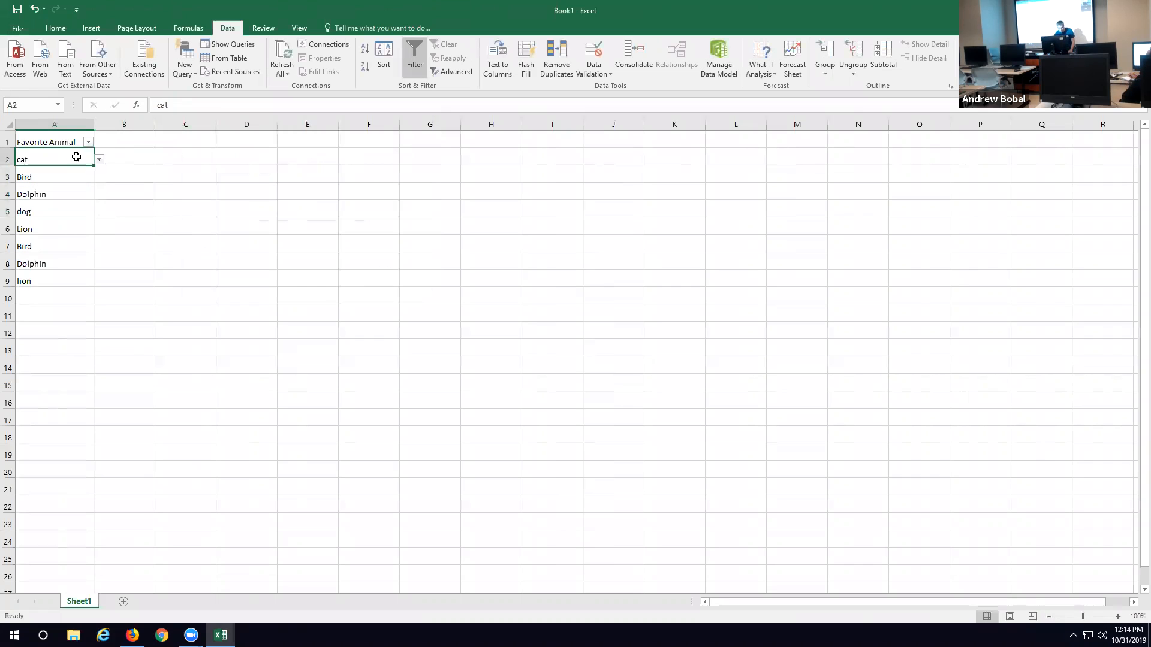
click(100, 160)
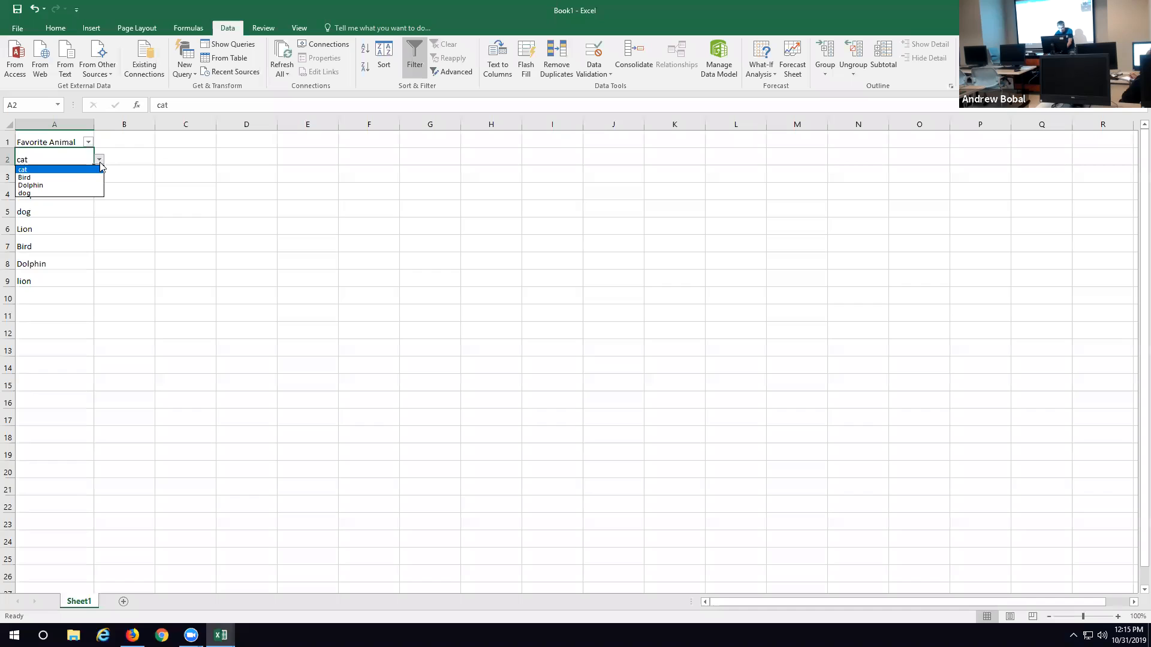
click(62, 170)
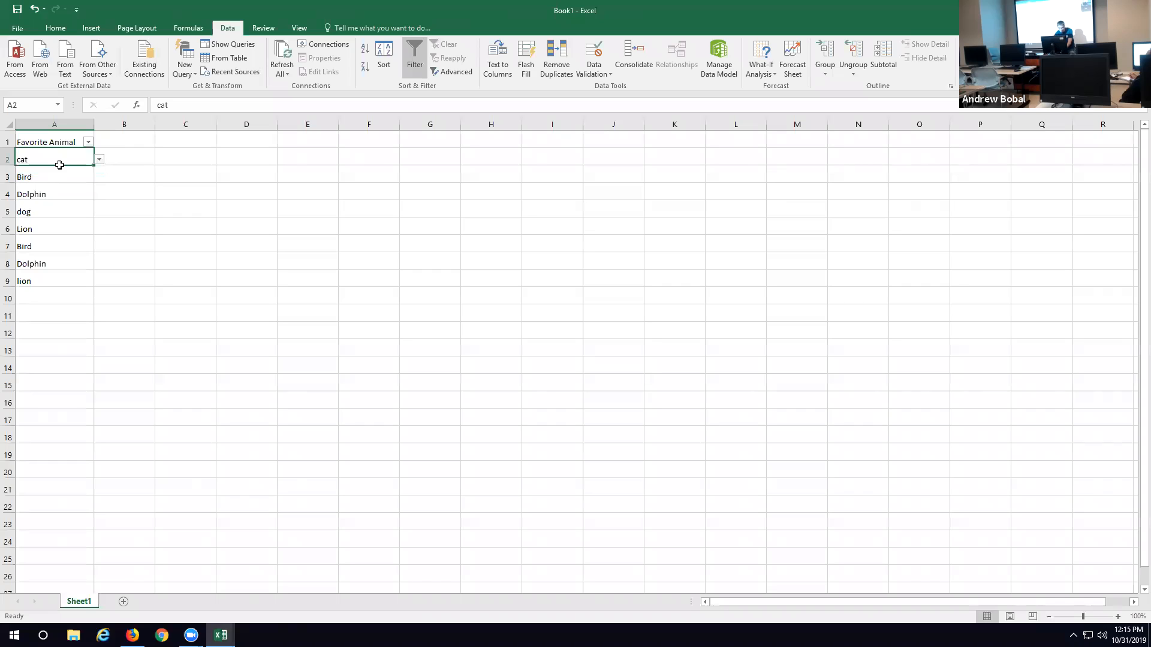
Step: Change the entry in cell A2 to dog
click(172, 104)
key(BackSpace)
key(BackSpace)
key(BackSpace)
text(dog)
click(151, 223)
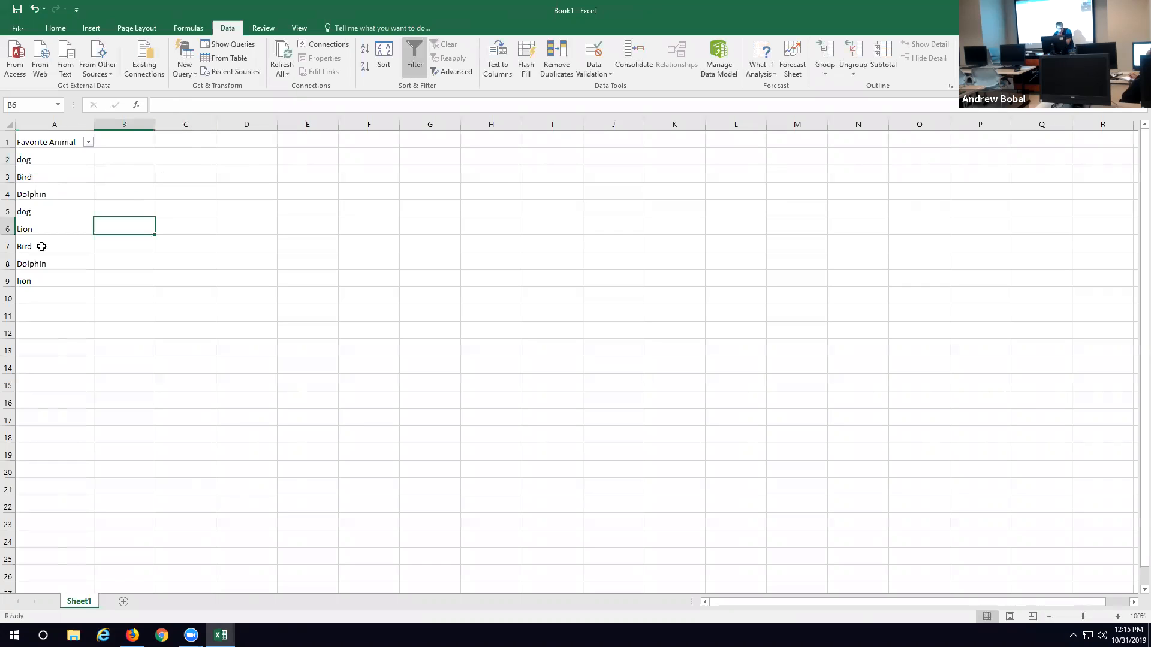
Step: Try filling dog from cell A2 down through A9, and undo the fill
click(48, 232)
click(62, 161)
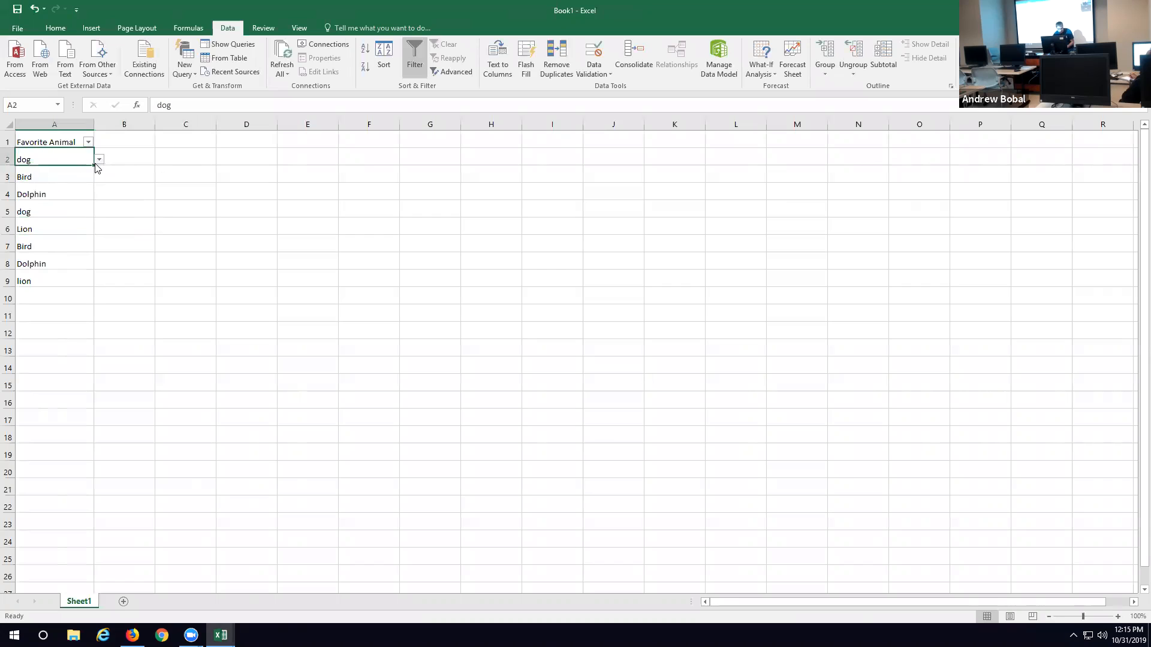
drag(94, 164, 93, 293)
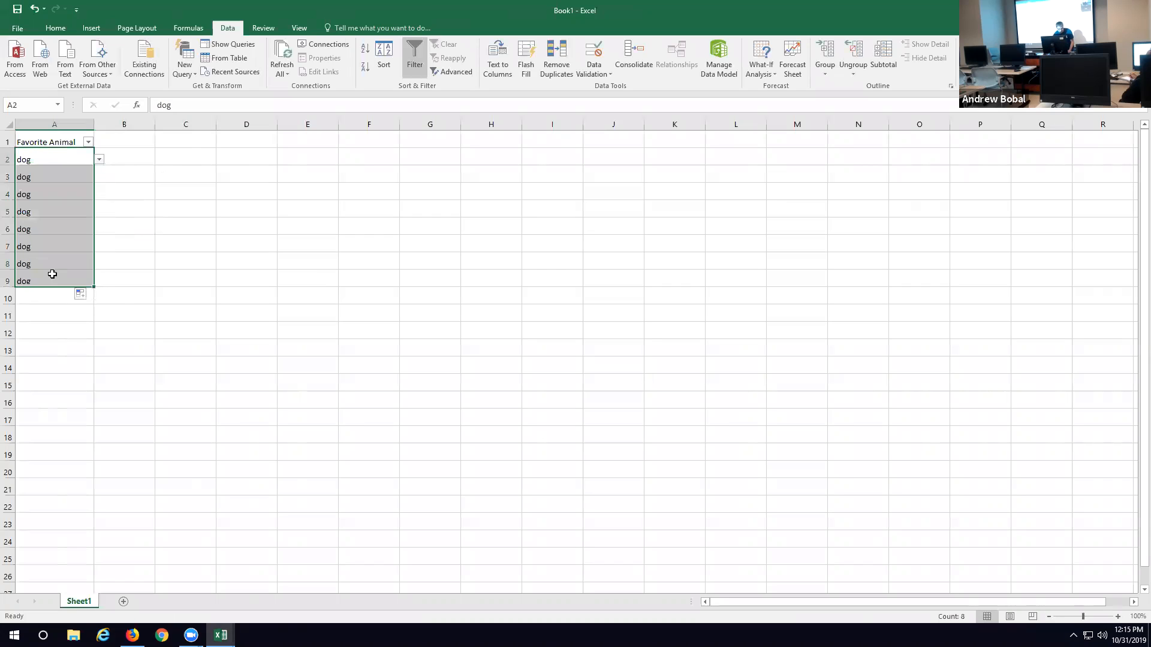
click(35, 9)
Step: Fill dog from cell A2 across into cell B2, carrying the drop-down validation with it
click(57, 174)
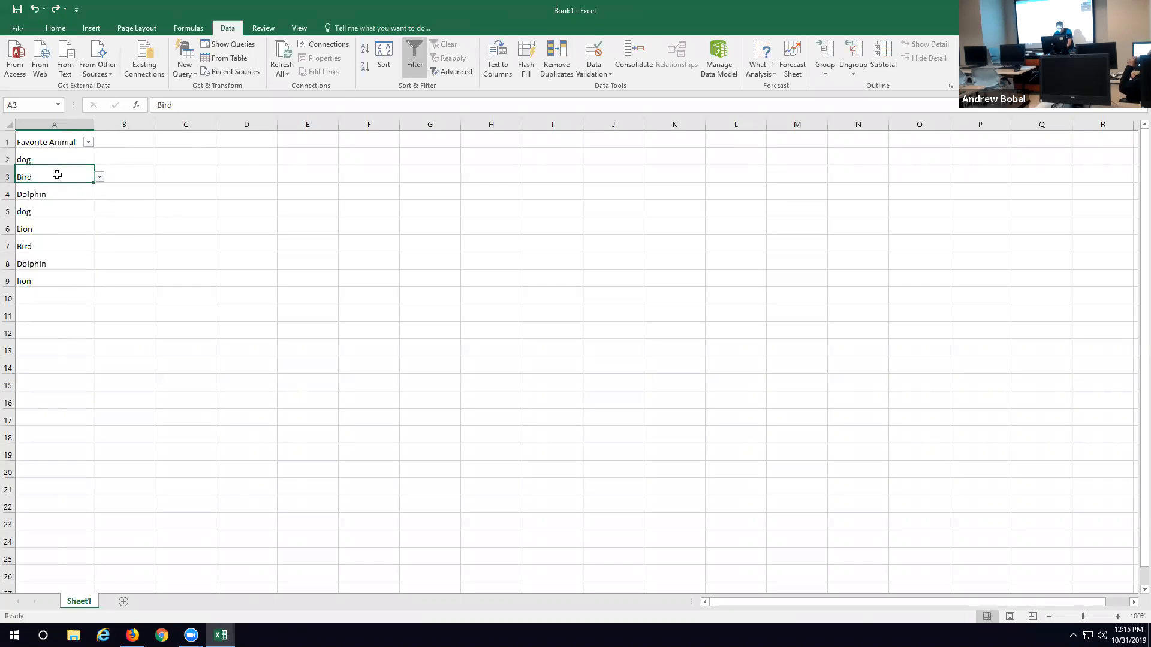
click(68, 194)
click(70, 216)
click(50, 158)
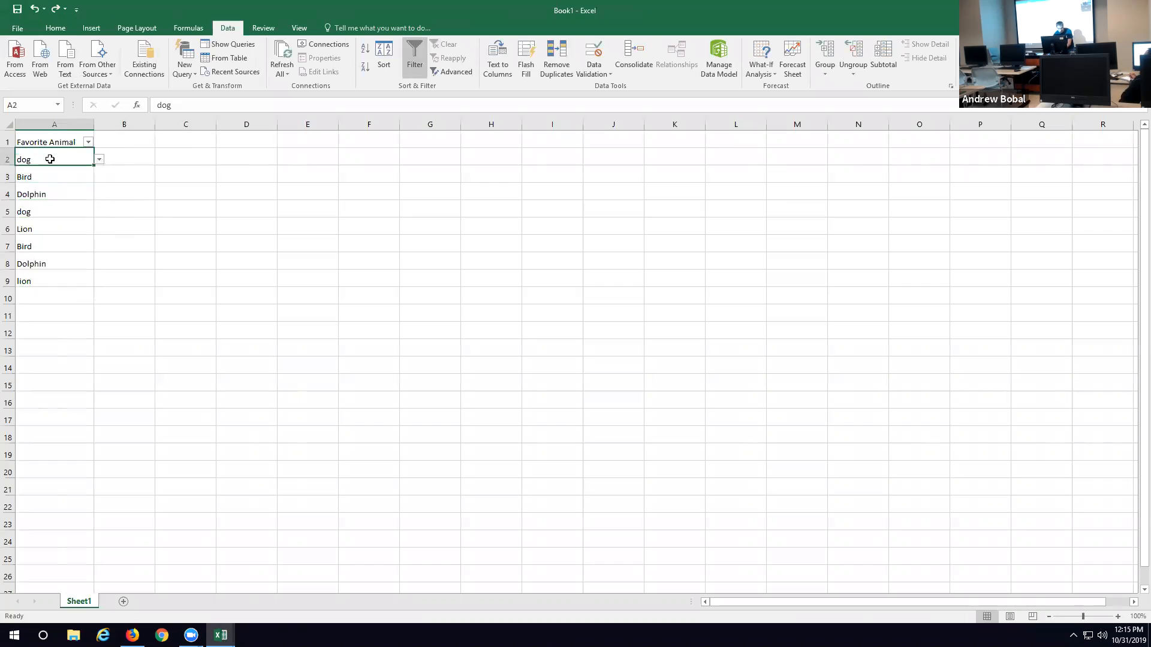
click(94, 164)
click(97, 161)
drag(93, 163, 180, 230)
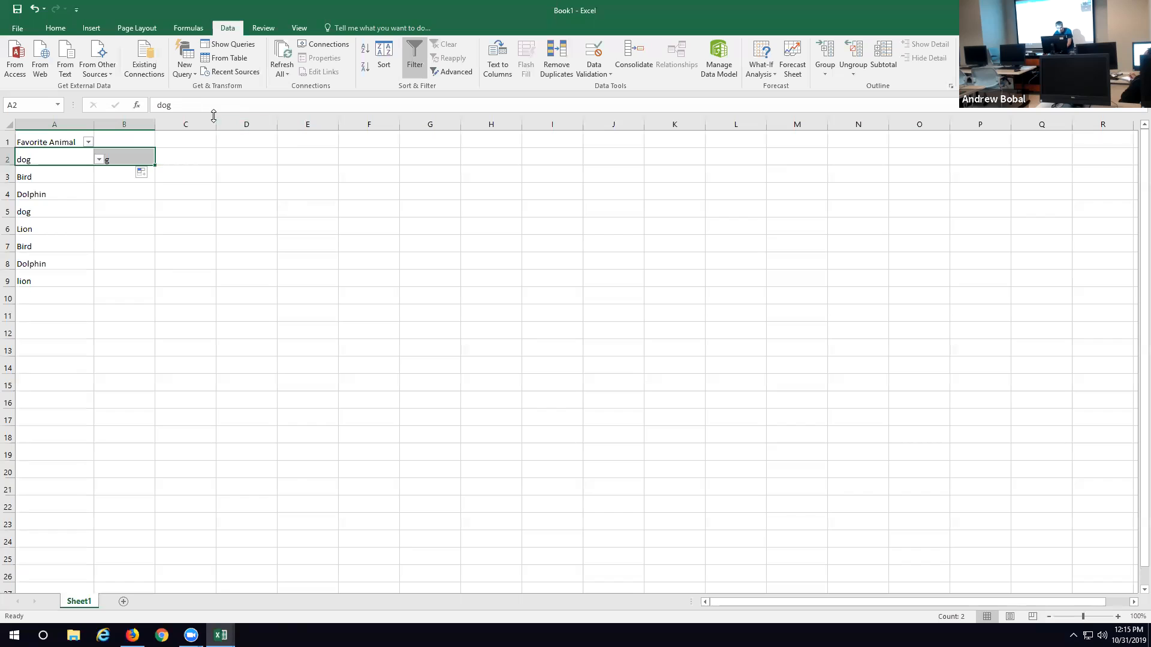
Step: Try clearing the entry in cell A2, and undo the deletion
click(180, 105)
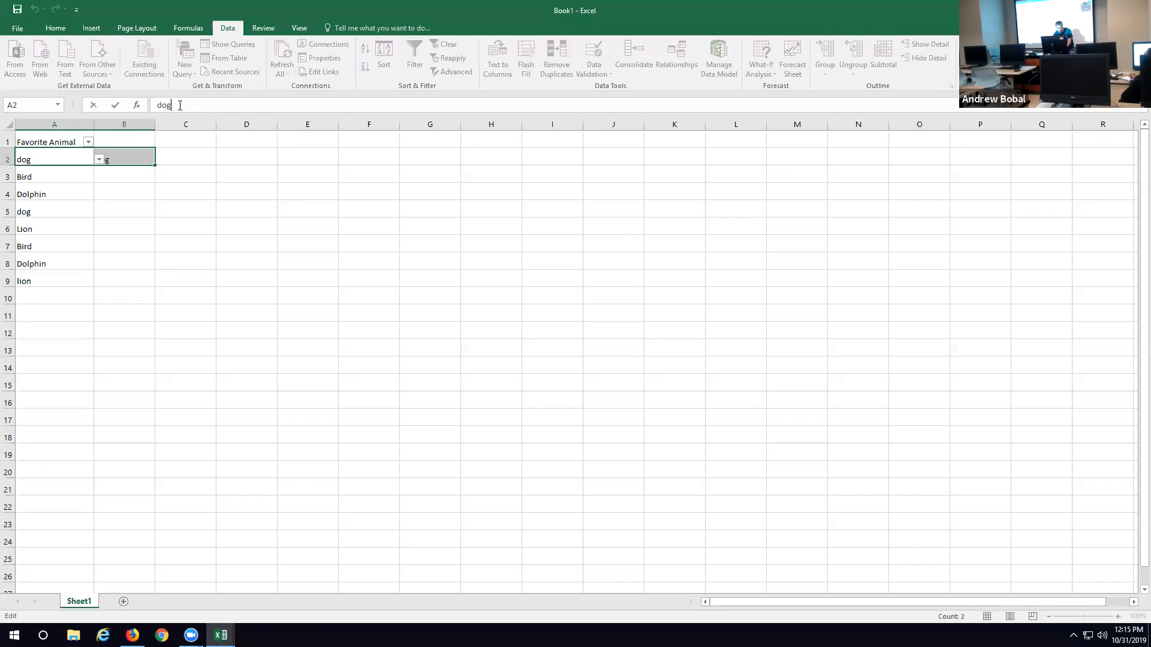
click(136, 231)
click(88, 161)
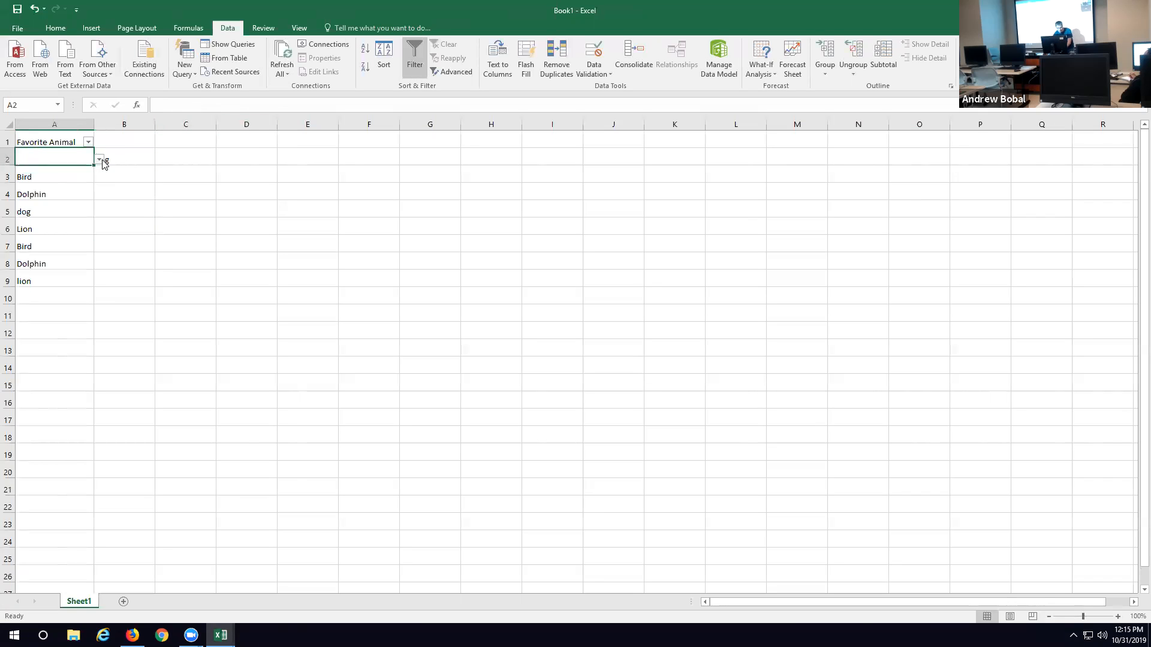
click(114, 161)
click(66, 160)
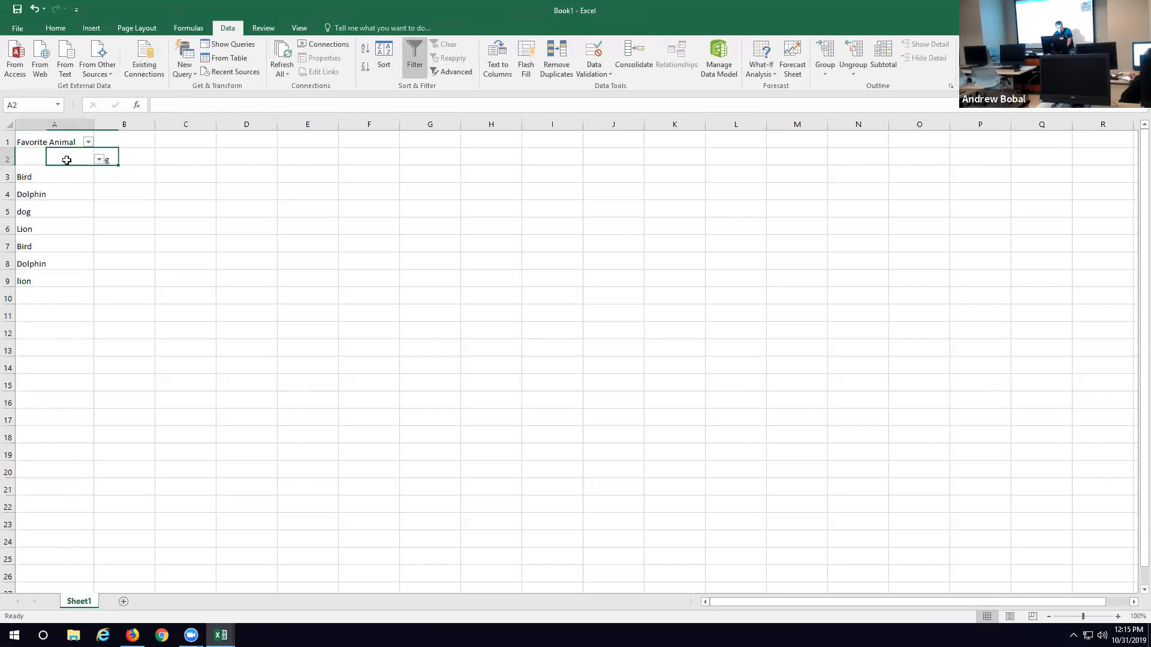
click(35, 9)
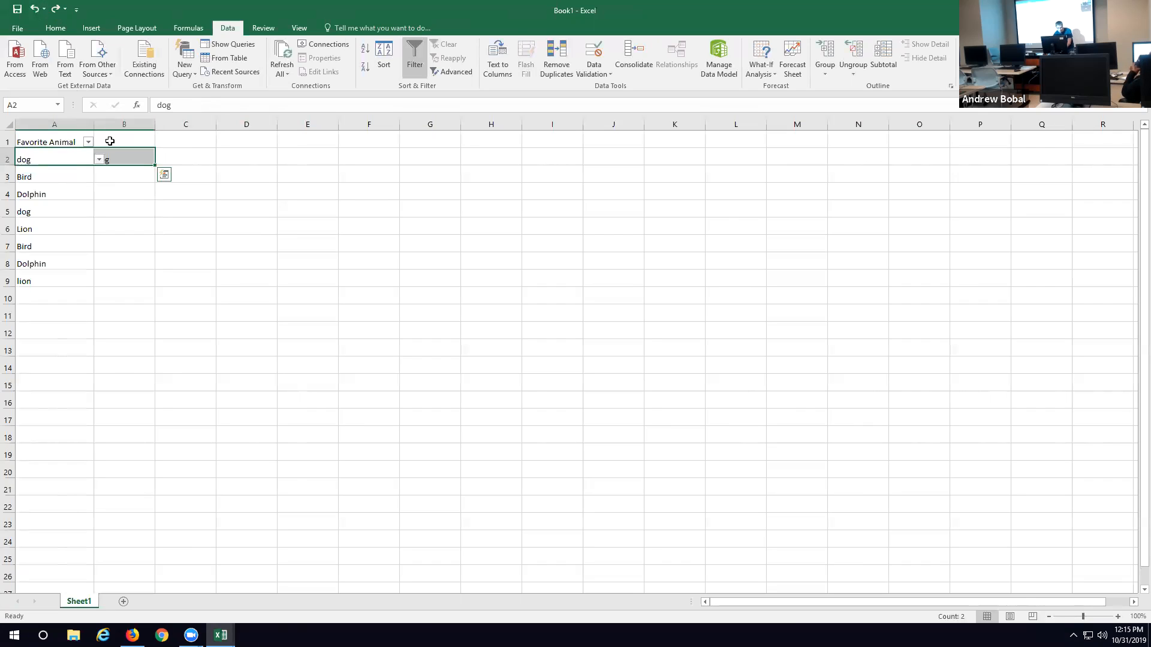
Step: Clear the entry in cell A2 and select cell B2
click(192, 106)
key(BackSpace)
key(BackSpace)
key(BackSpace)
click(193, 224)
click(124, 164)
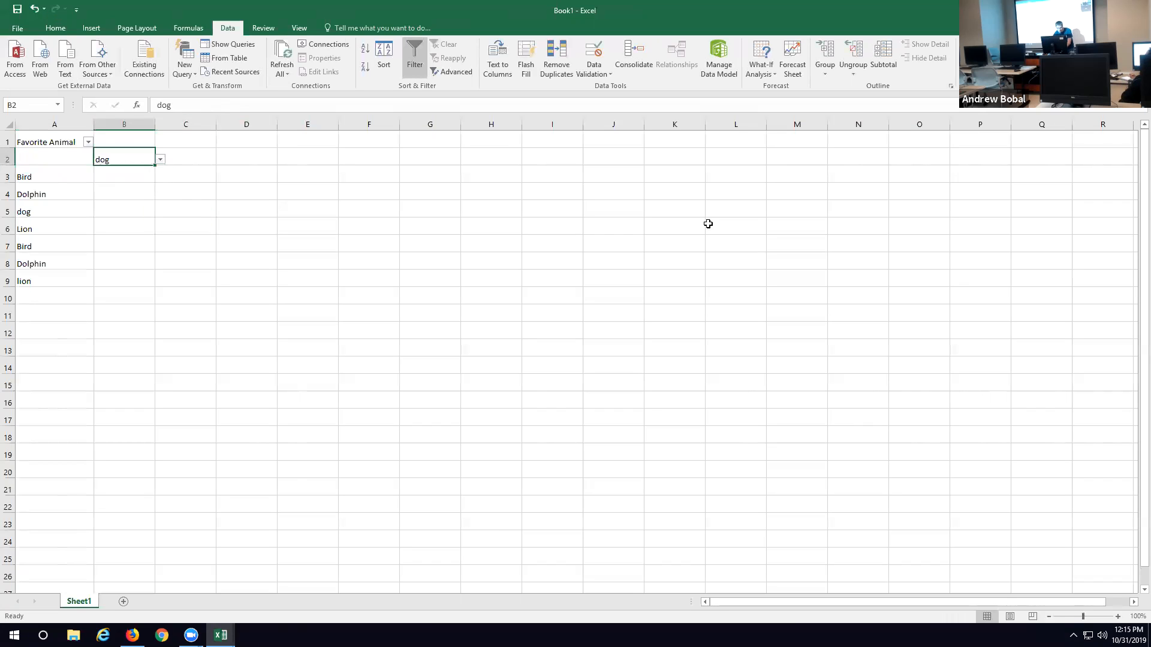
Step: Enter dog, bird, dolphin and lion in cells J5 to J8 as a separate source list
click(584, 209)
click(600, 209)
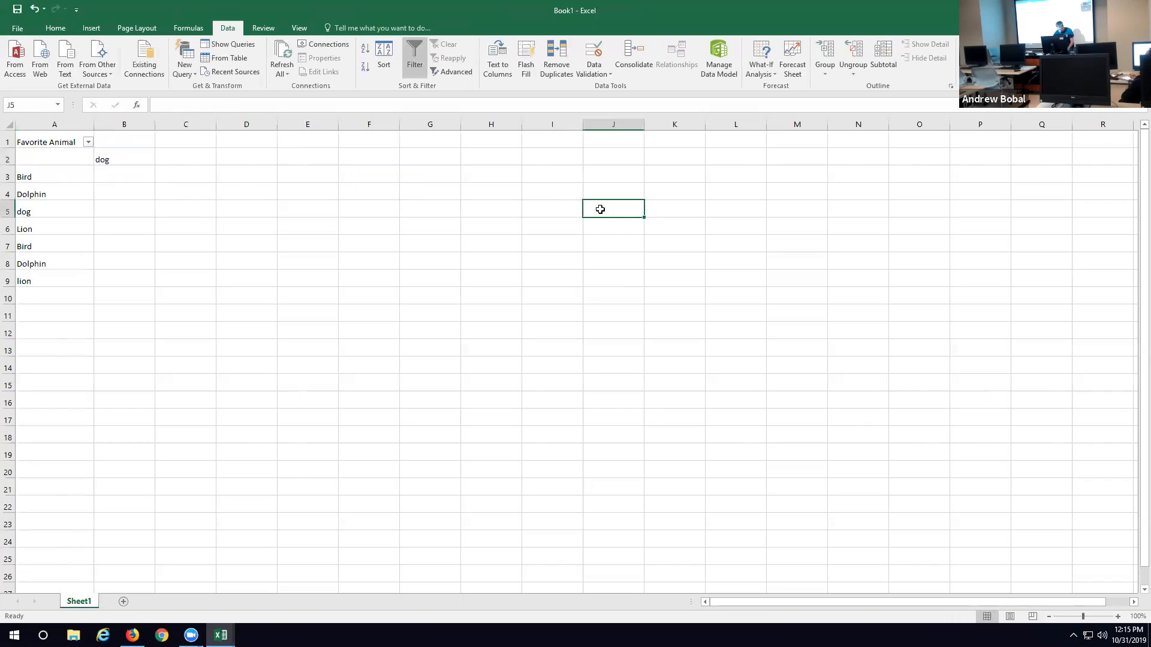
text(dog)
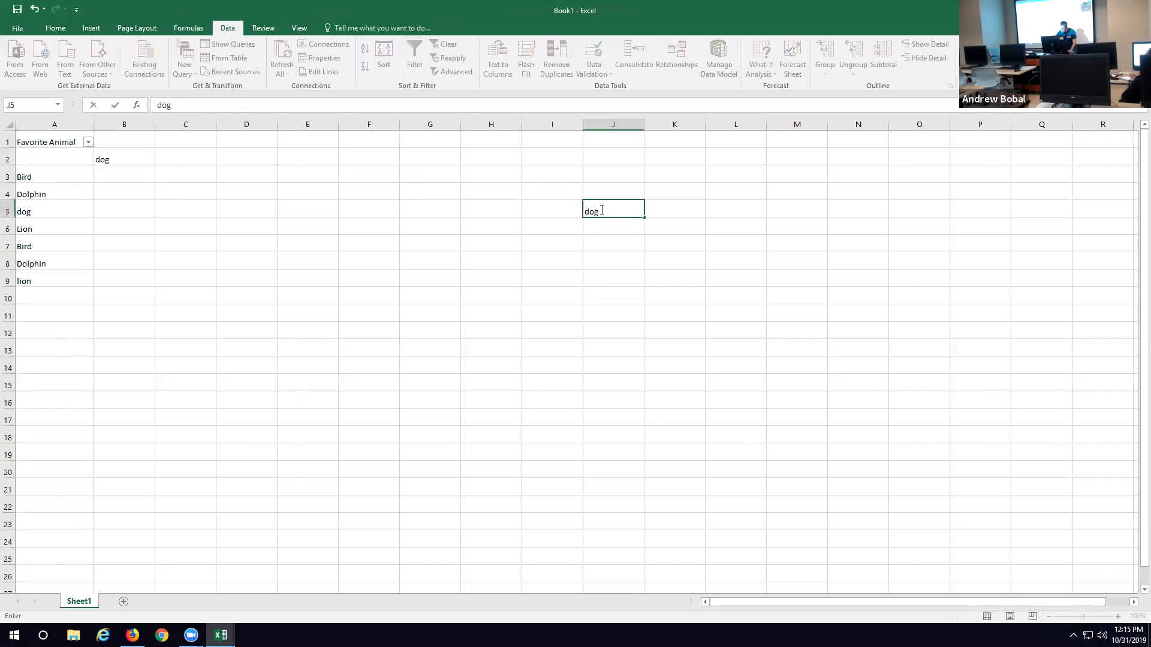
click(591, 225)
text(bird)
click(617, 243)
text(dolphin)
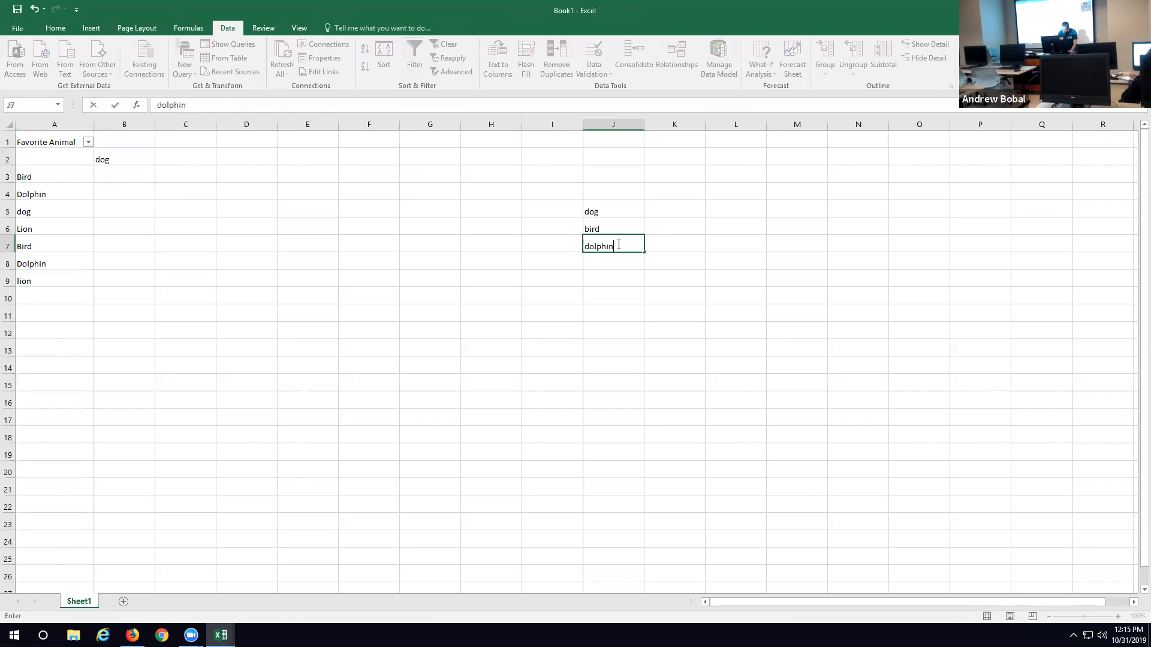
click(608, 264)
text(lion)
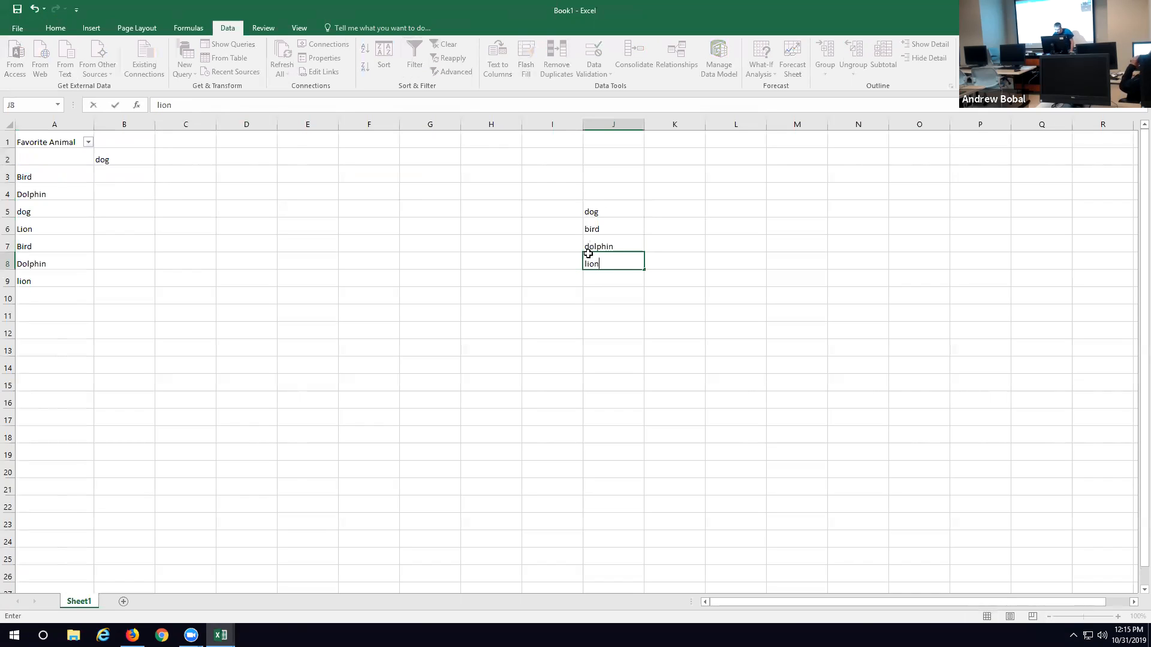
Step: Add list data validation to cell H5, using cells J5 to J8 as the source
click(485, 207)
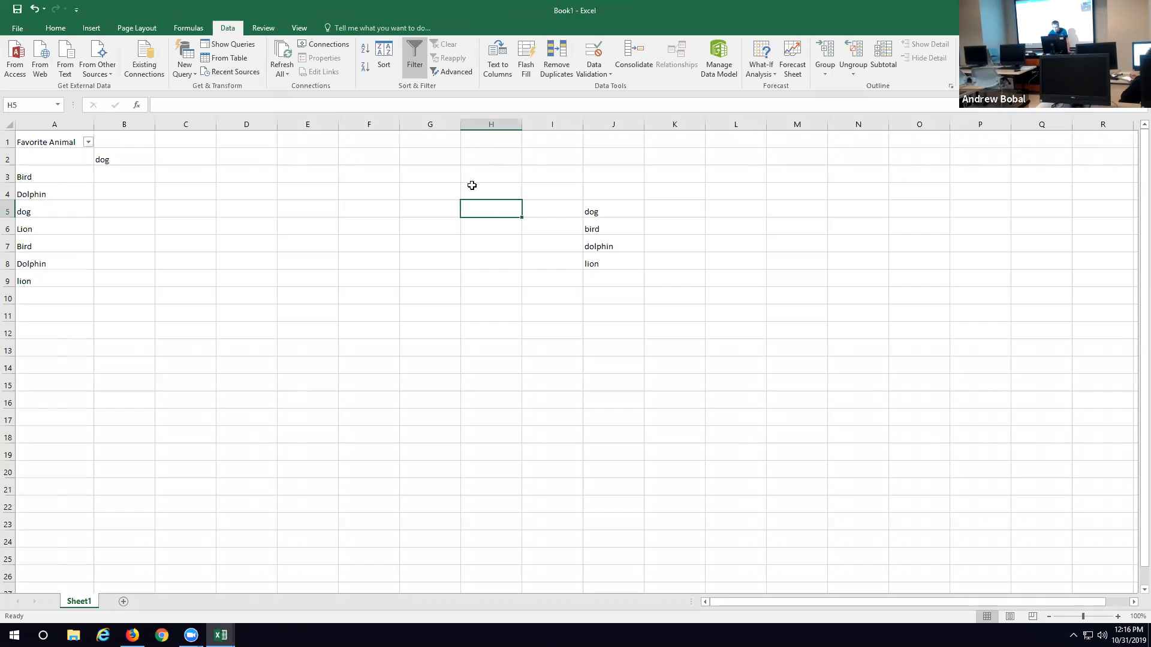
click(596, 57)
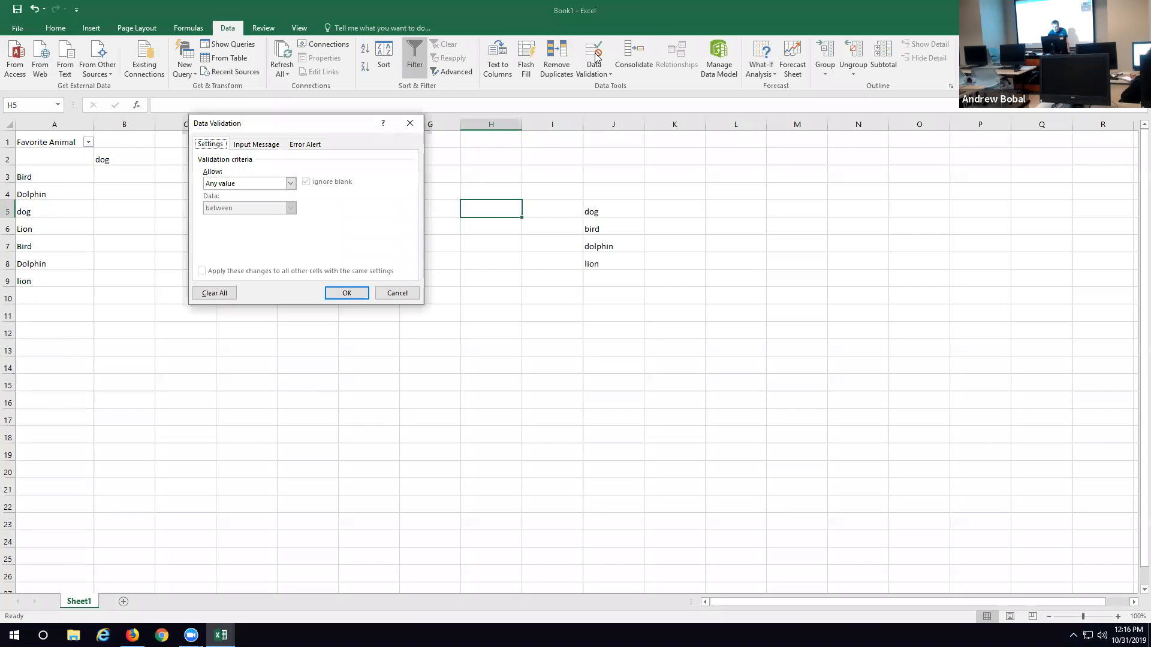
click(291, 183)
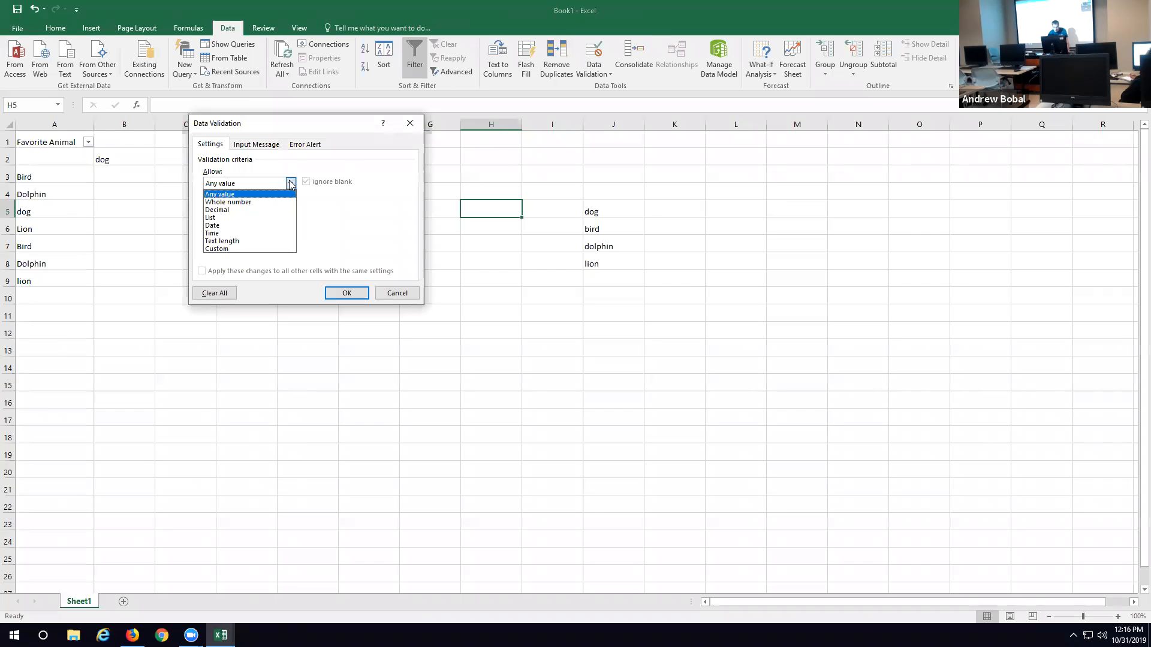
click(252, 218)
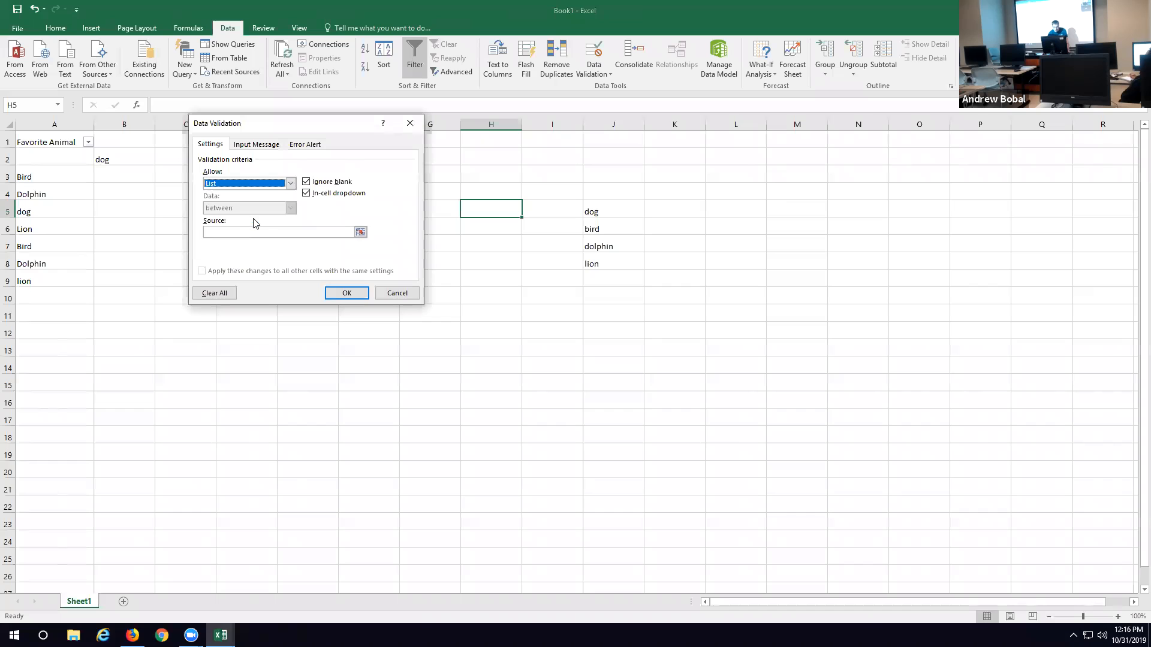
click(360, 233)
drag(591, 211, 607, 267)
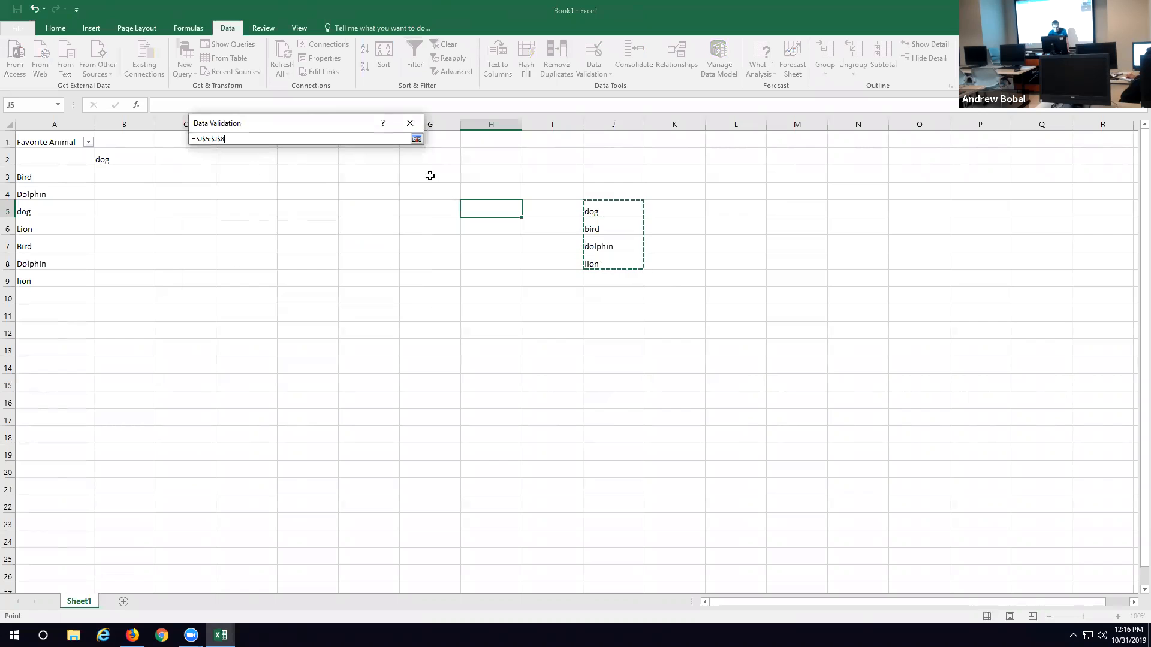
click(416, 138)
click(347, 293)
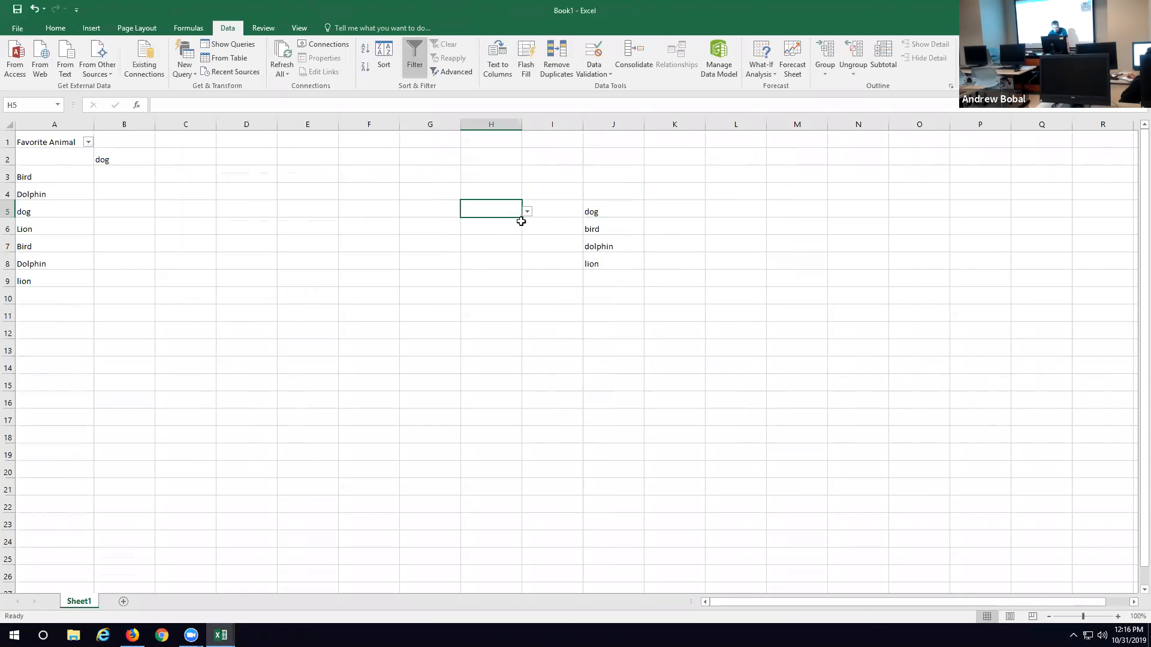
Step: Fill the drop-down validation from H5 down to H10 and choose dog in cell H5
drag(521, 217, 522, 301)
click(527, 212)
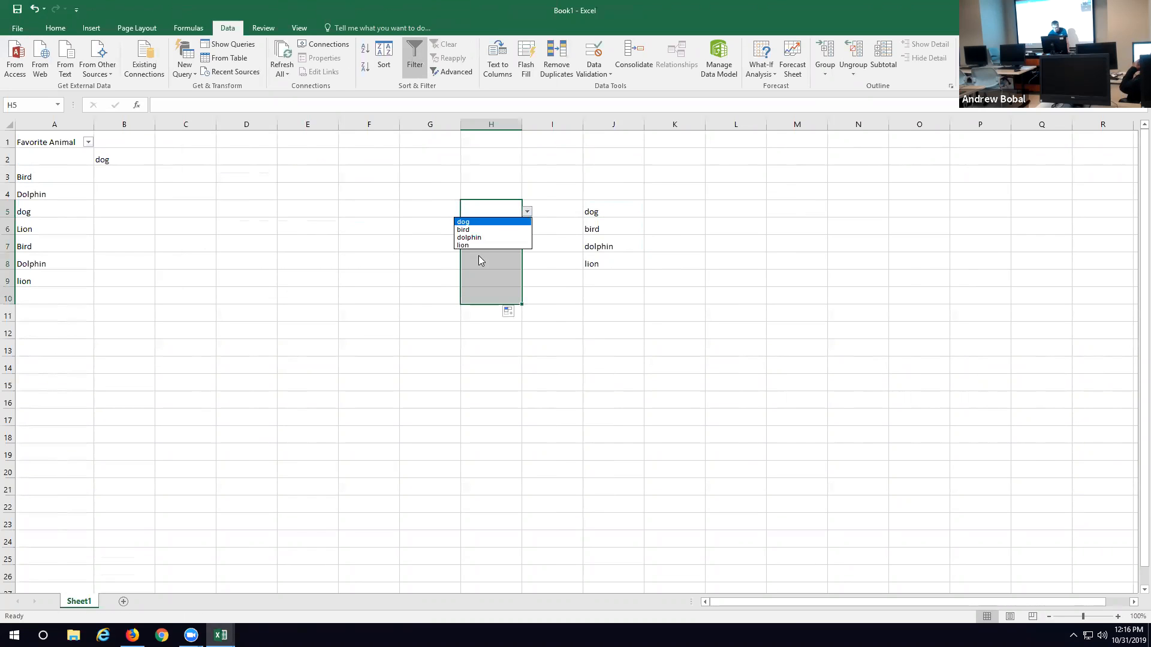
click(478, 222)
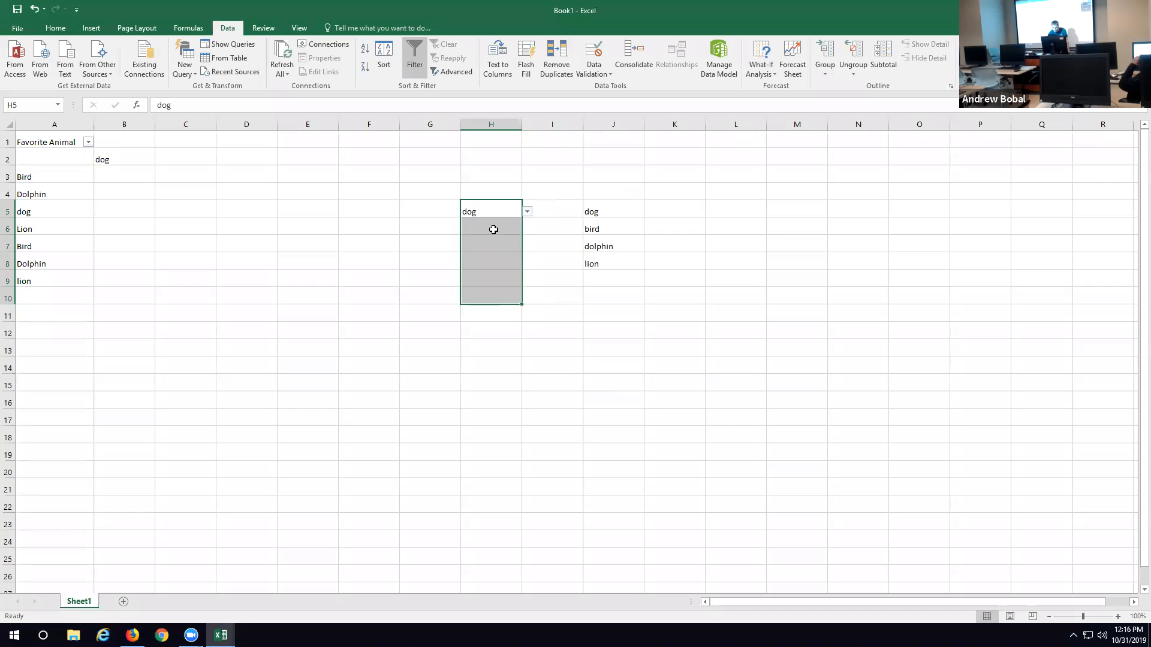
Step: Try to enter caT, an animal outside the source list, in cell H6, and cancel the entry
click(494, 228)
text(caT)
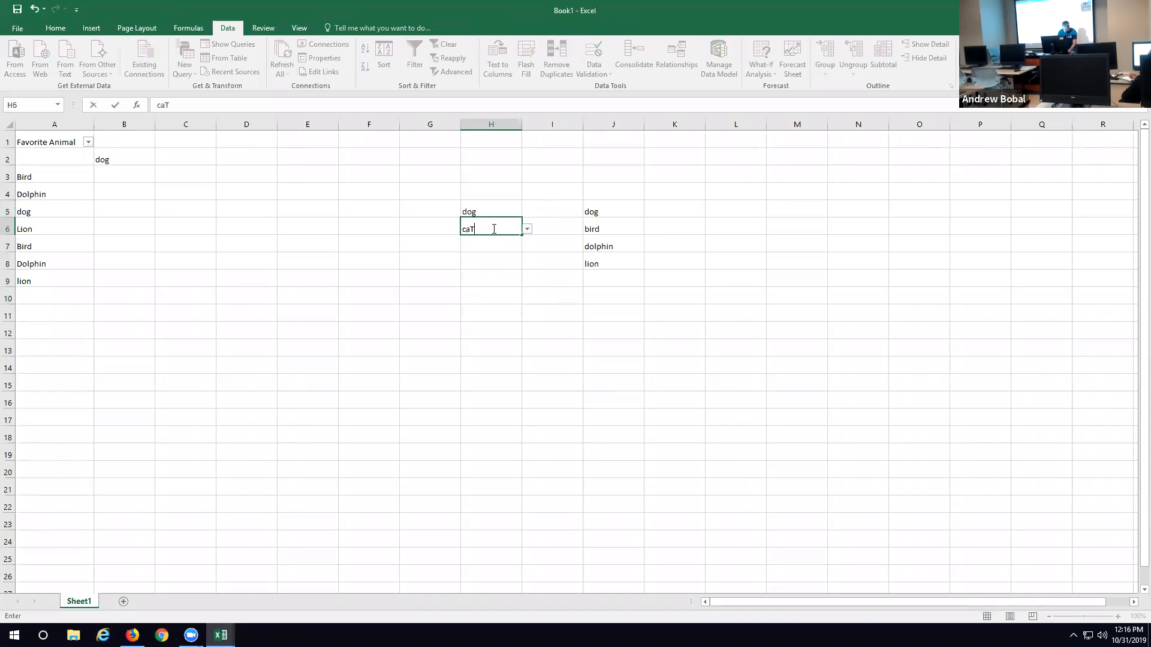
key(Return)
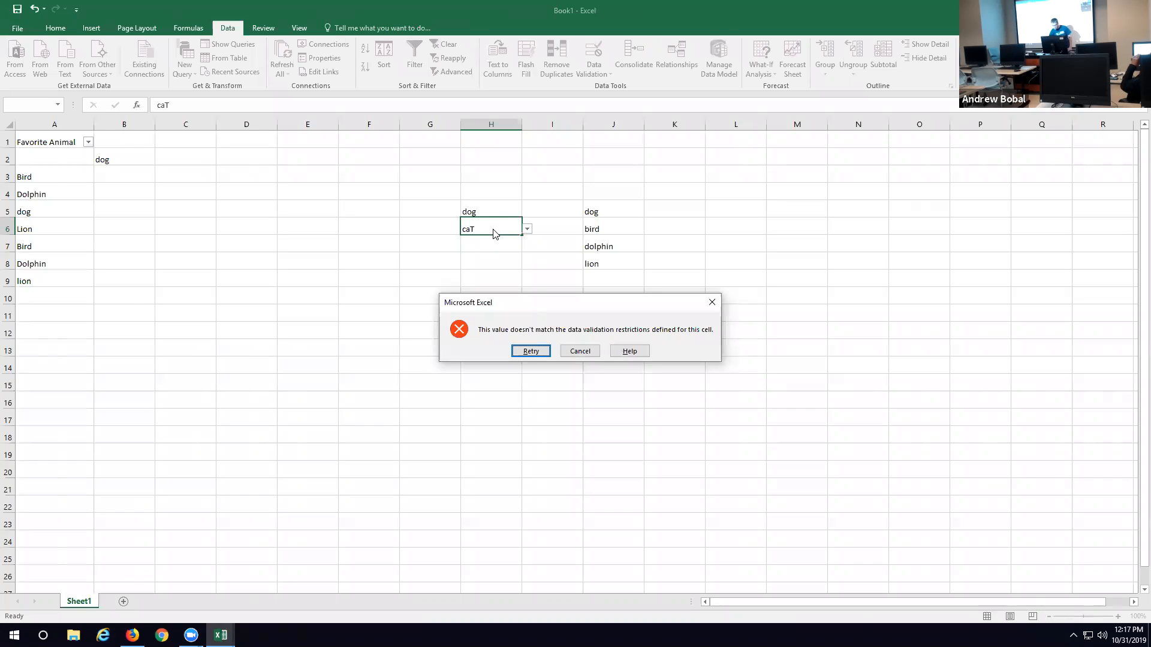
click(581, 352)
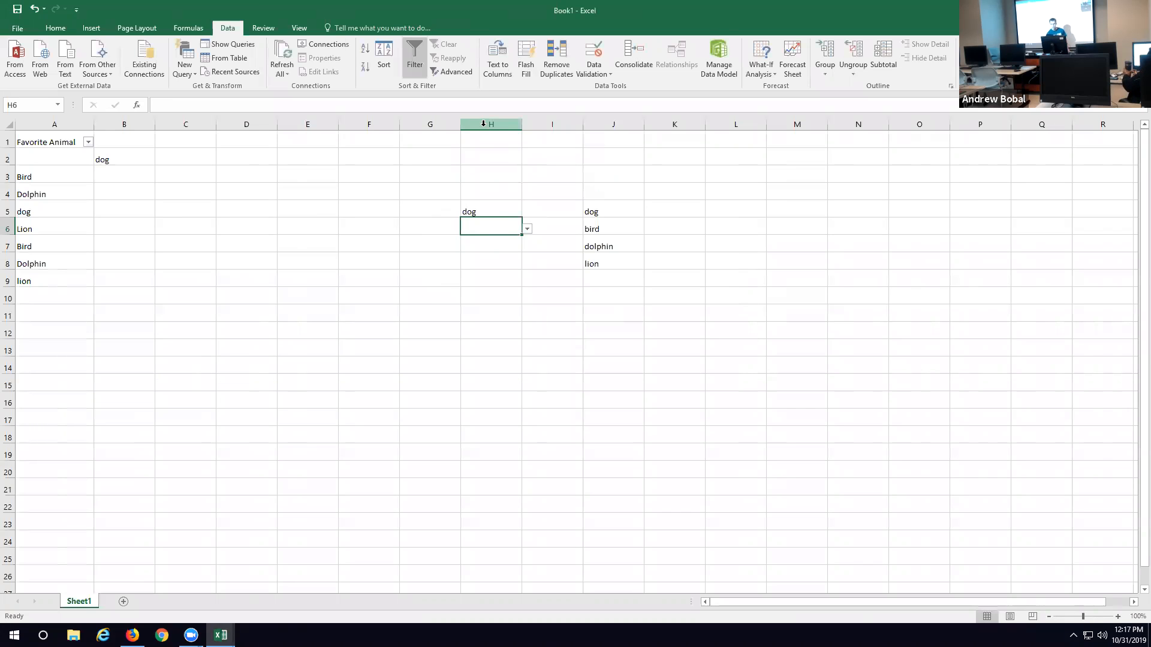
Step: Review the drop-down choices in cell H6 and their source list in cells J5 to J8
click(527, 228)
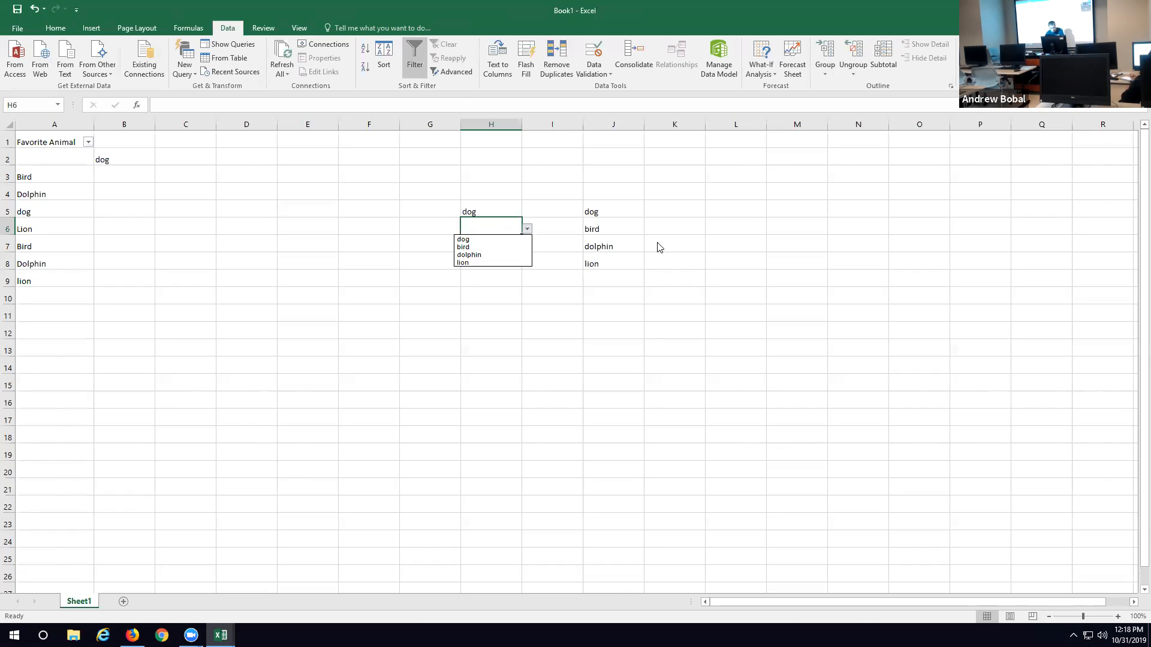
click(548, 191)
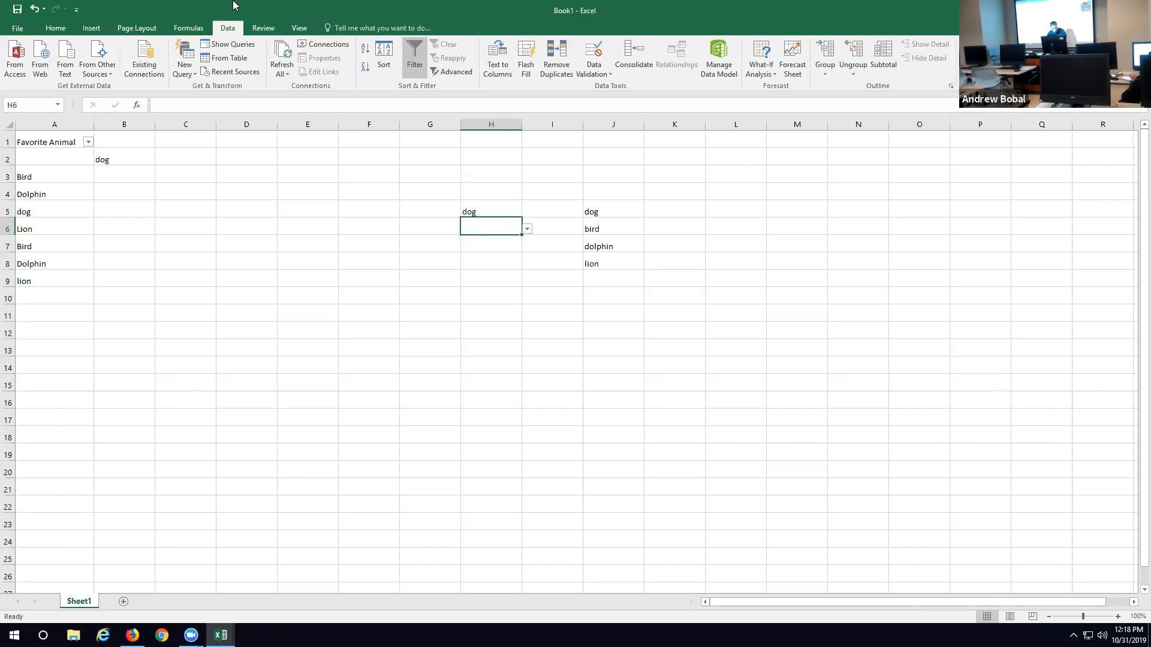
click(612, 211)
drag(612, 211, 618, 262)
click(197, 247)
click(53, 173)
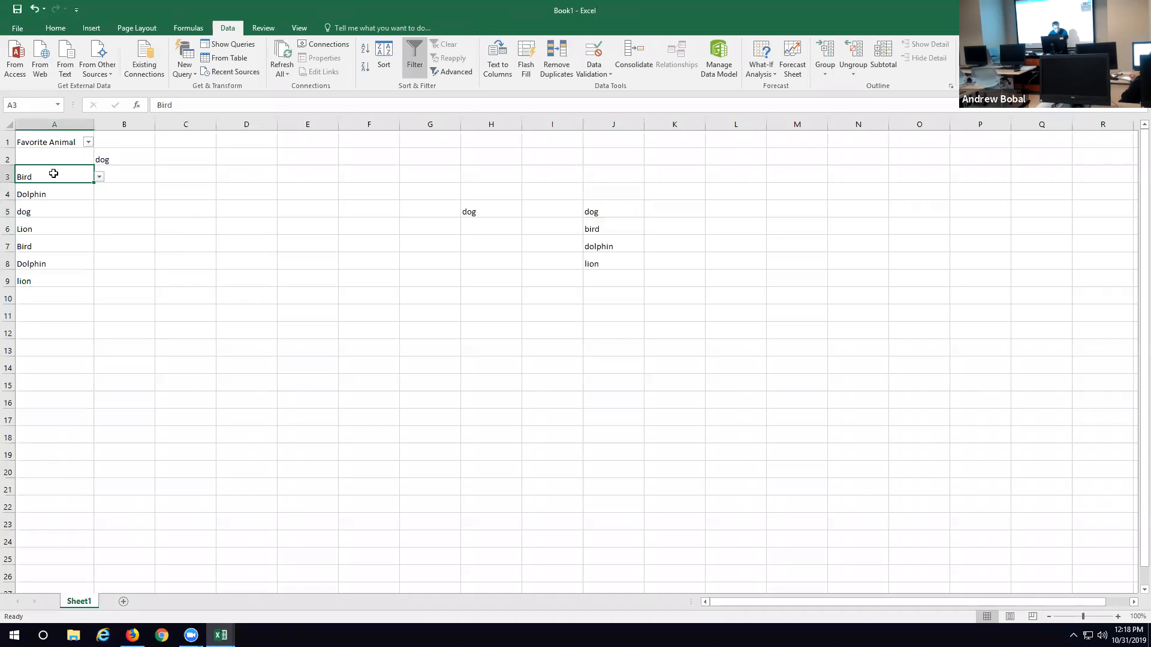
Step: Clear the entry in cell B2 and enter DOG in cell A2
click(106, 157)
key(Delete)
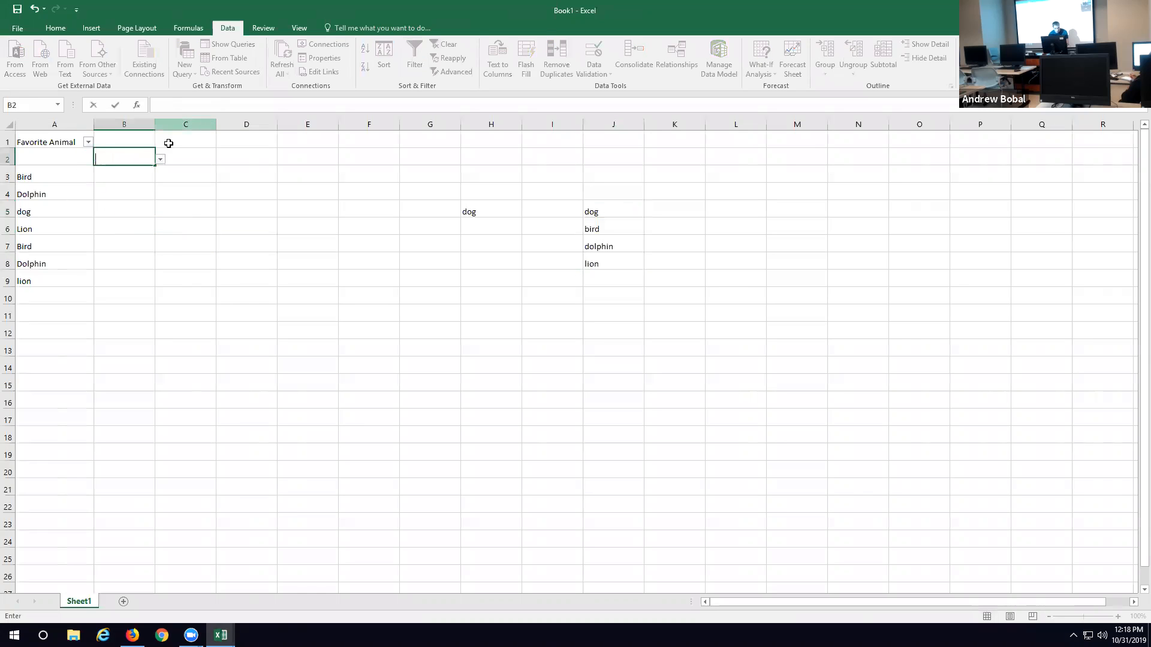
click(38, 162)
text(DOG)
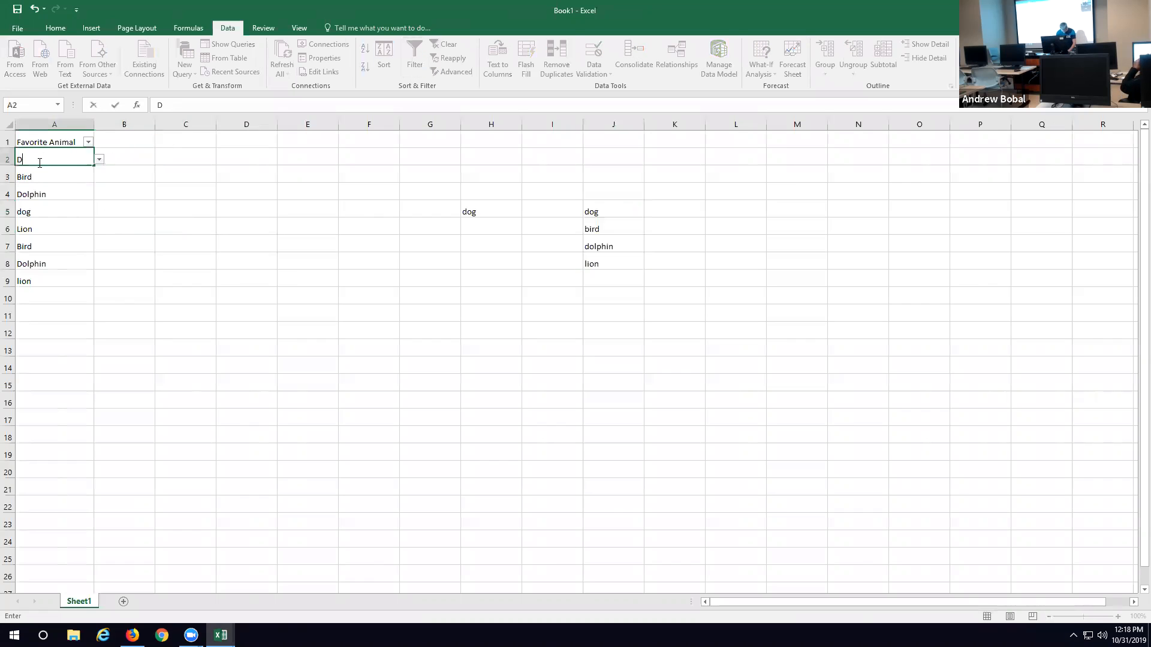
click(89, 191)
Step: Create the recommended clustered column PivotChart from the favorite animal list in cells A1 to A9
drag(63, 145, 64, 278)
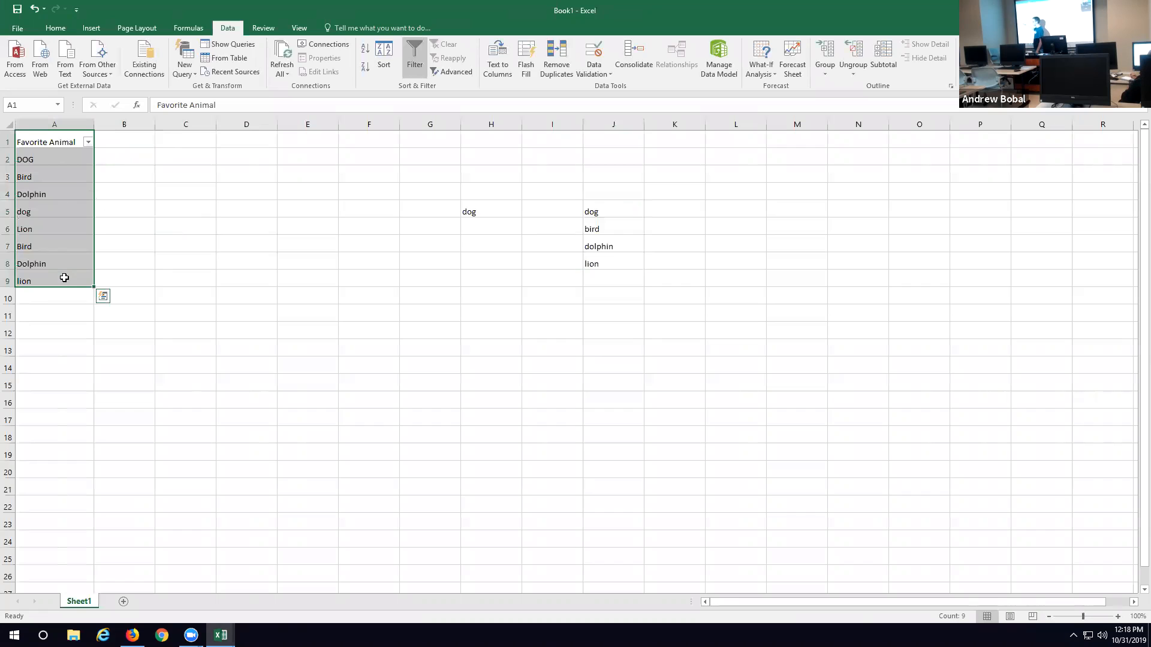
click(104, 297)
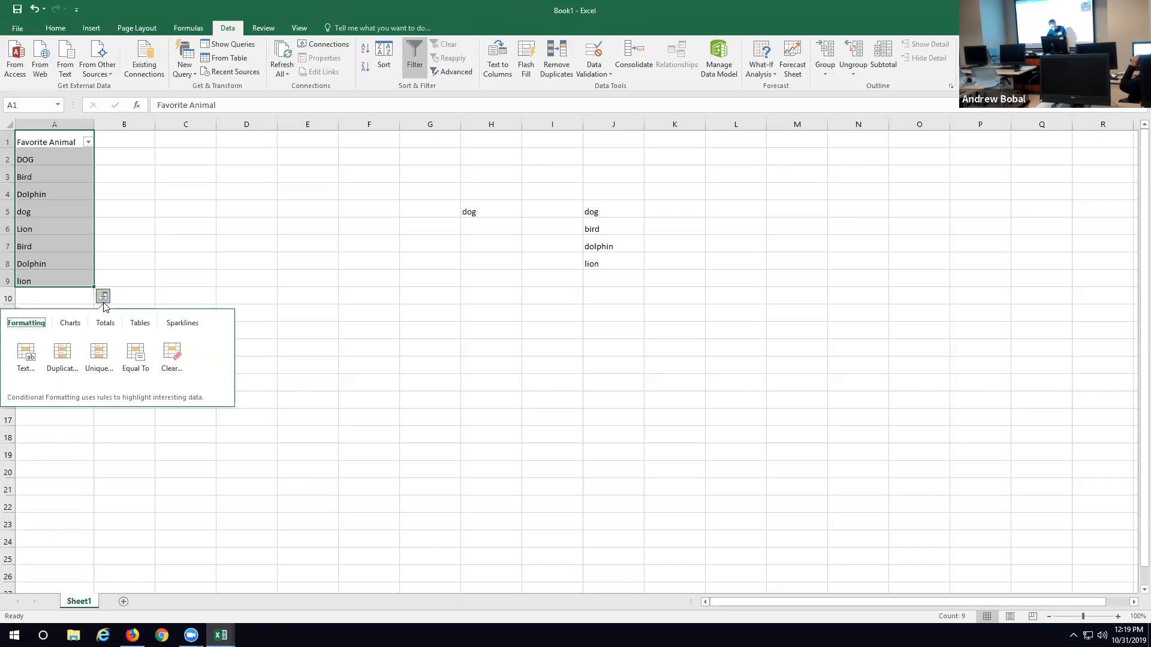
click(70, 323)
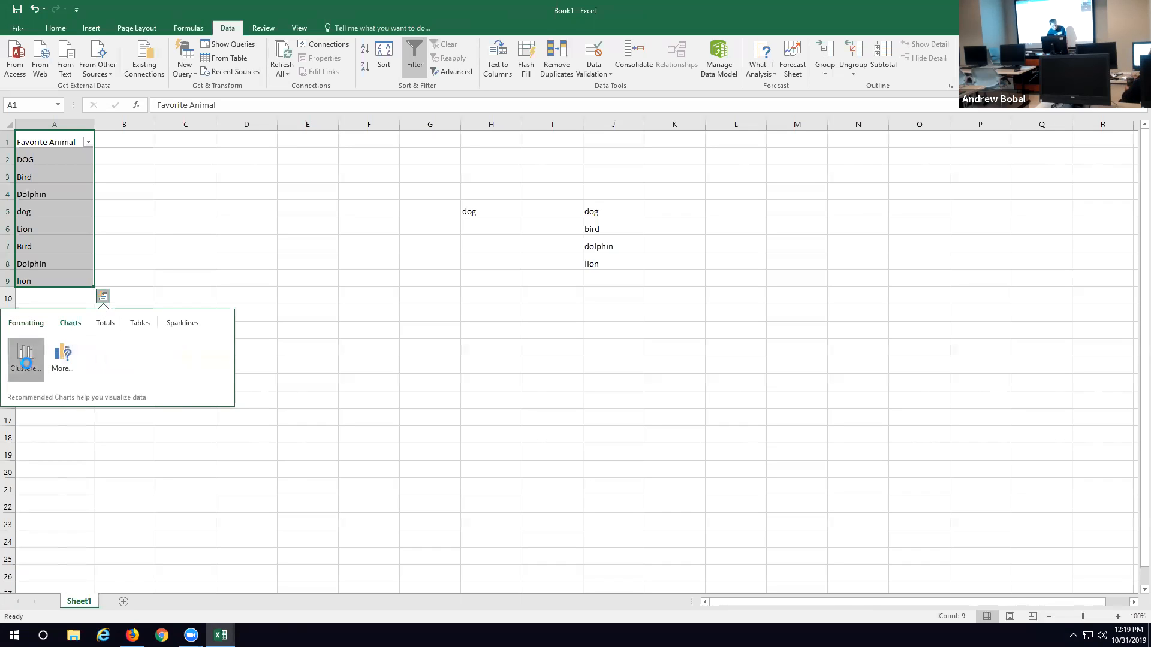
click(26, 360)
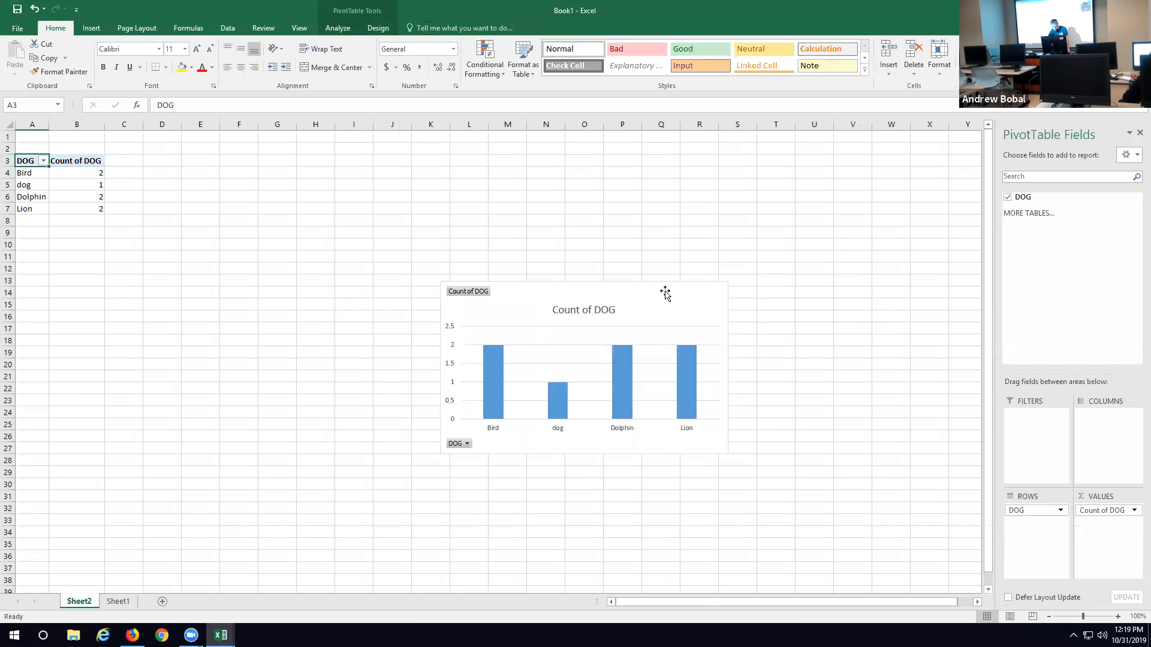
Step: Delete the PivotChart from Sheet2, keeping the PivotTable
right_click(703, 301)
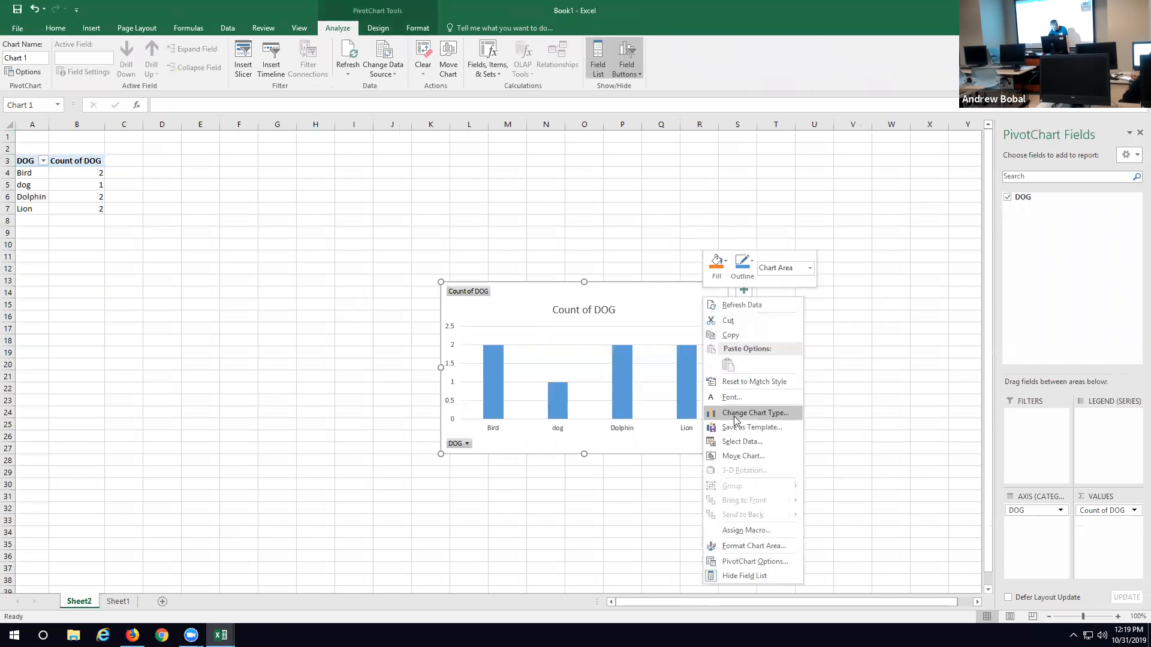
click(668, 304)
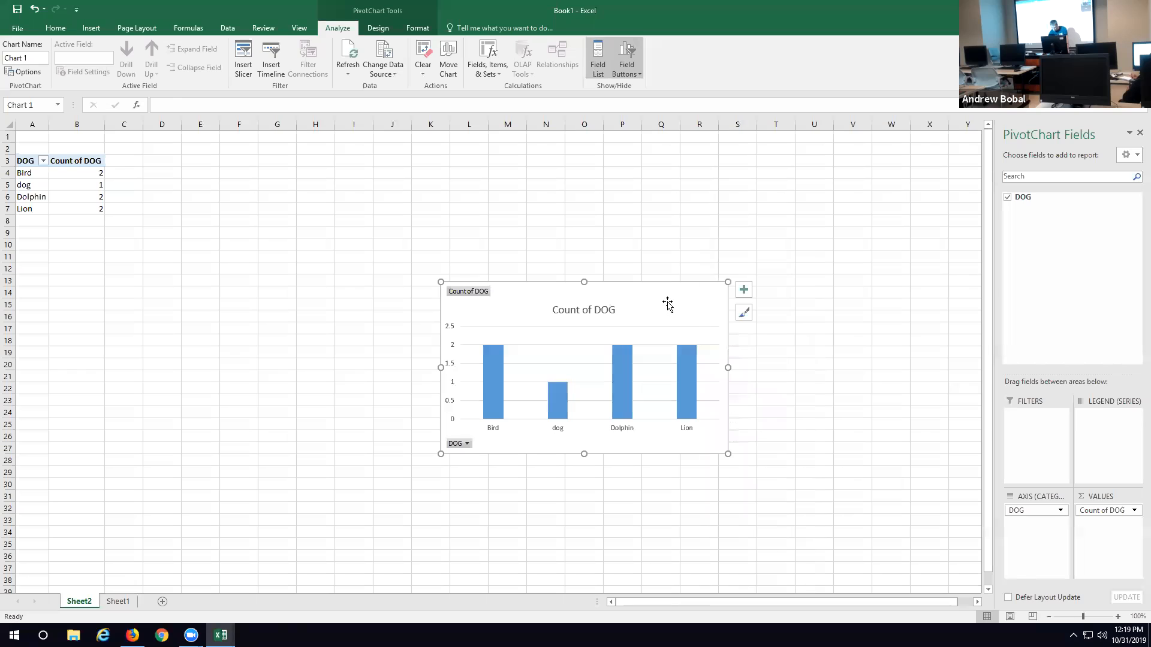
key(Delete)
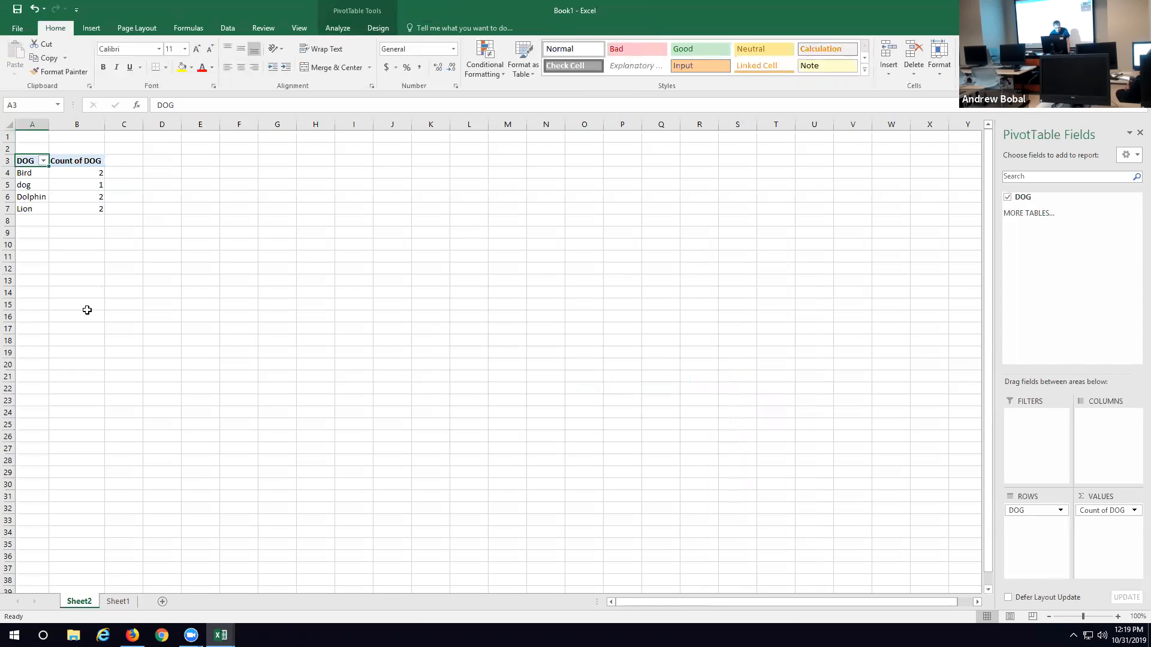
click(28, 258)
click(173, 109)
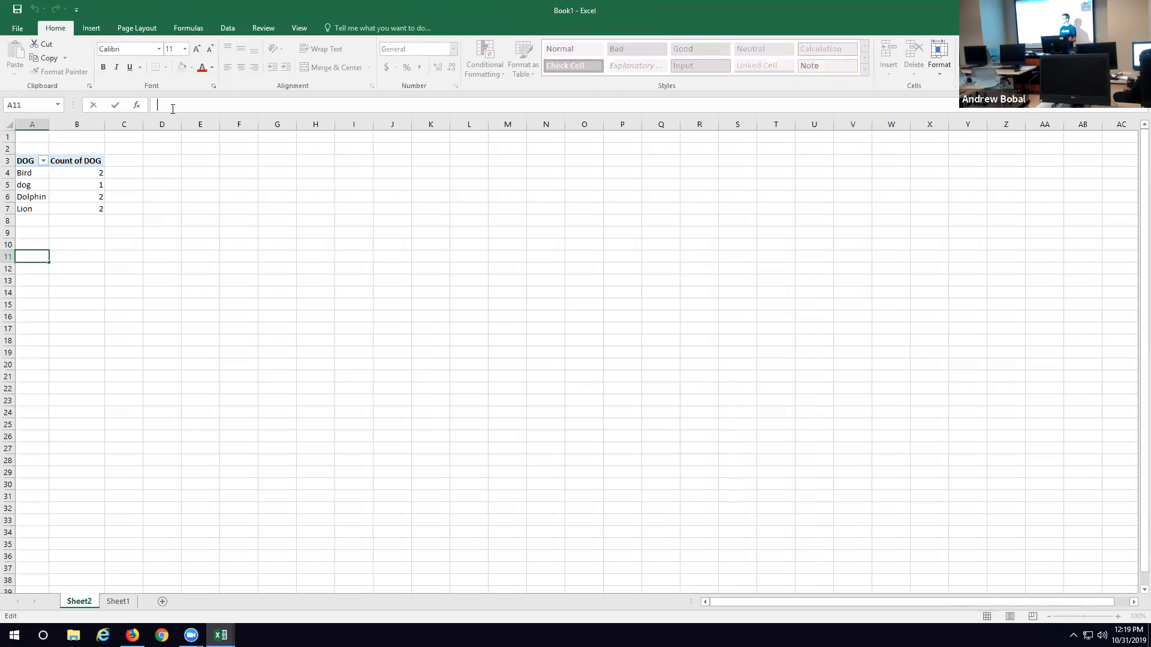
text(A)
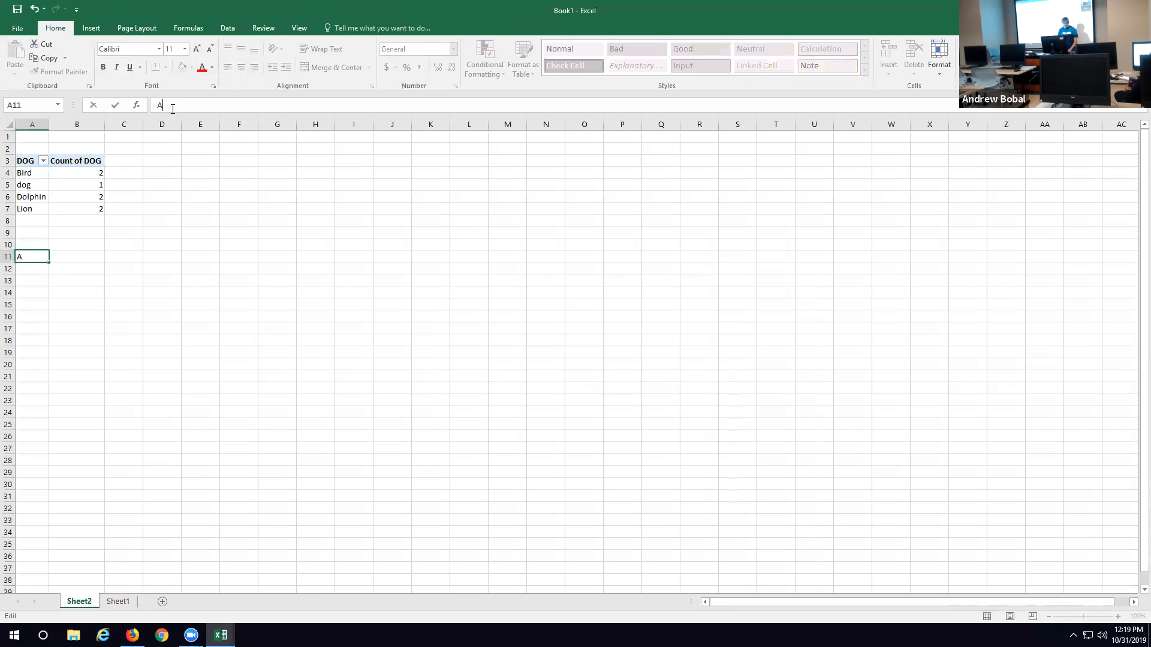
text(NDREW BOBAL)
key(BackSpace)
key(BackSpace)
key(BackSpace)
key(BackSpace)
key(BackSpace)
key(BackSpace)
key(BackSpace)
key(BackSpace)
key(BackSpace)
key(BackSpace)
key(BackSpace)
key(BackSpace)
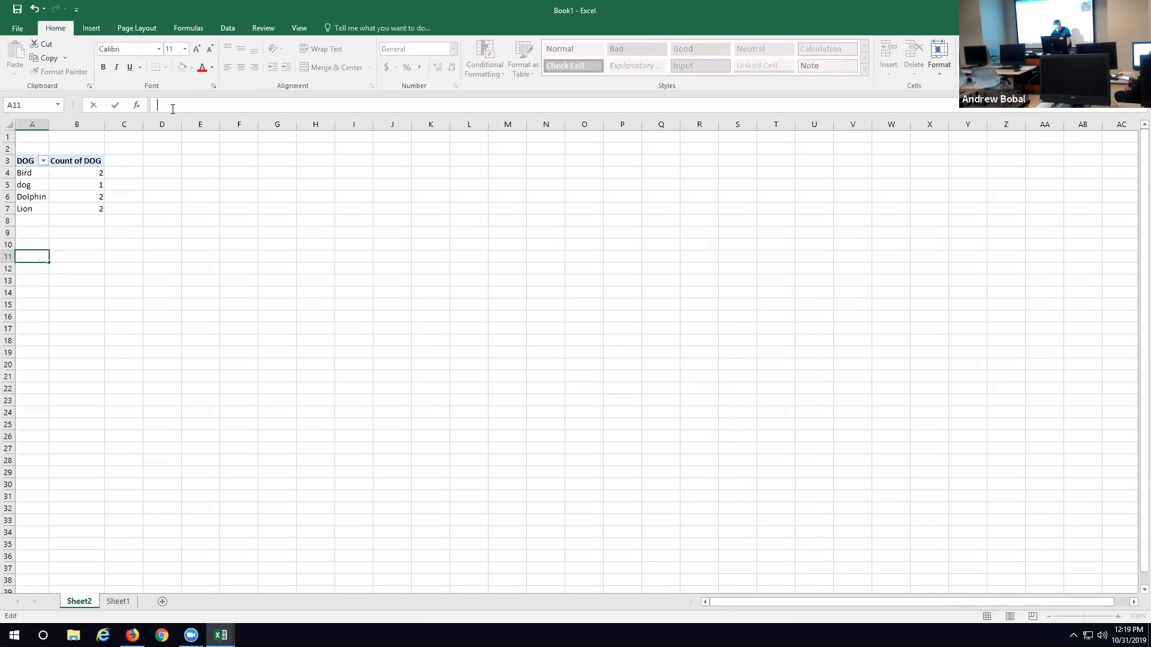
Step: Widen column A on Sheet2 and enter a person's full name in lowercase in cell A13
drag(44, 124, 113, 124)
click(64, 121)
click(37, 283)
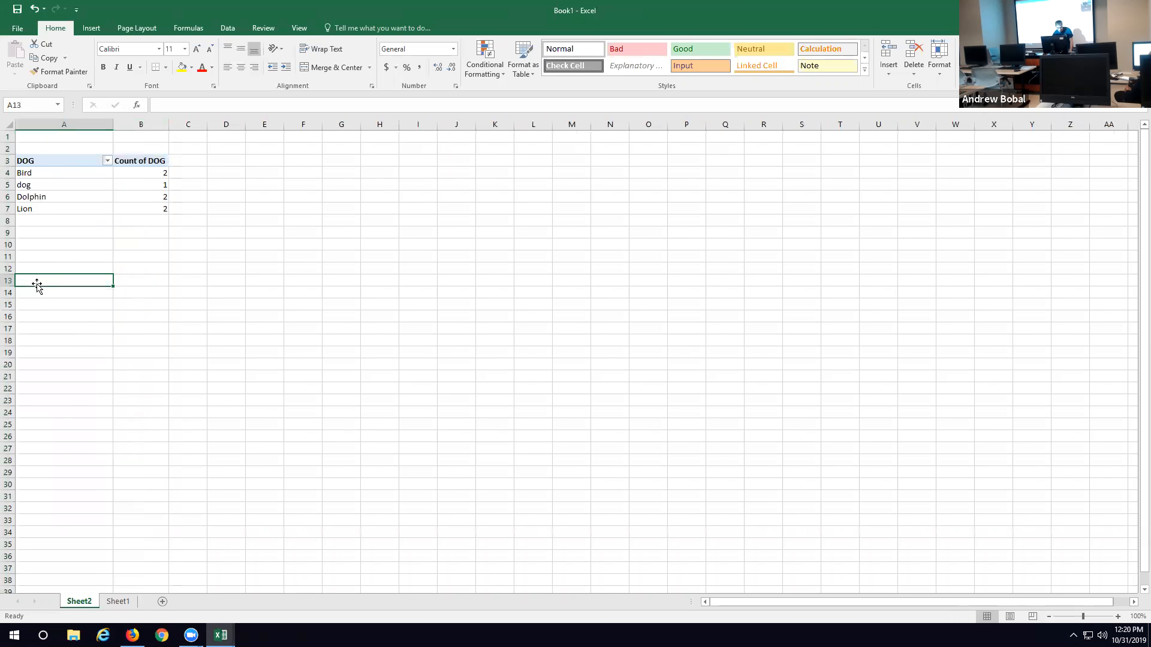
text(andrew bobal)
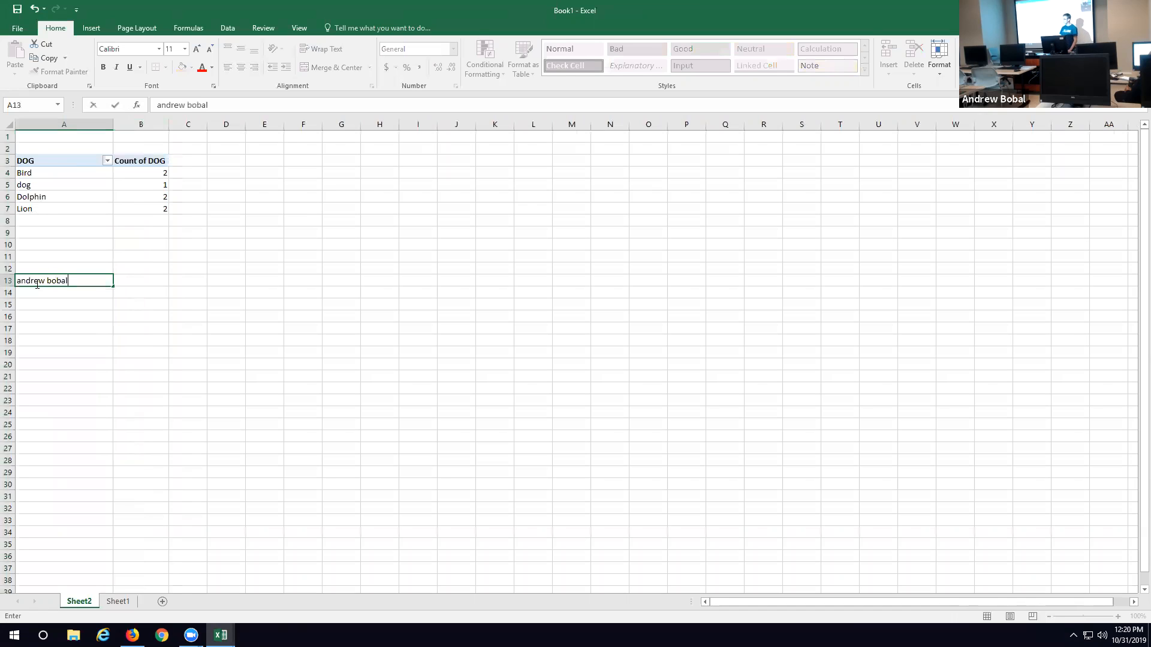
Step: Enter the formula =proper(A13) in cell B13 to capitalize the name in cell A13
click(136, 281)
click(180, 106)
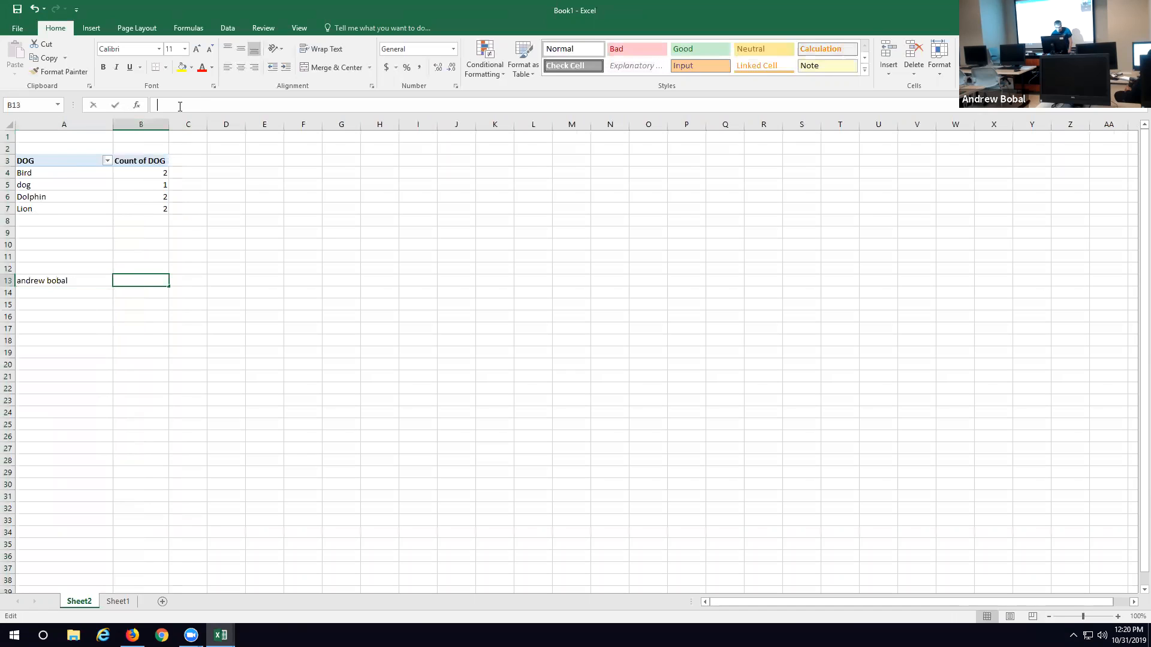
text(=)
key(BackSpace)
text(=p)
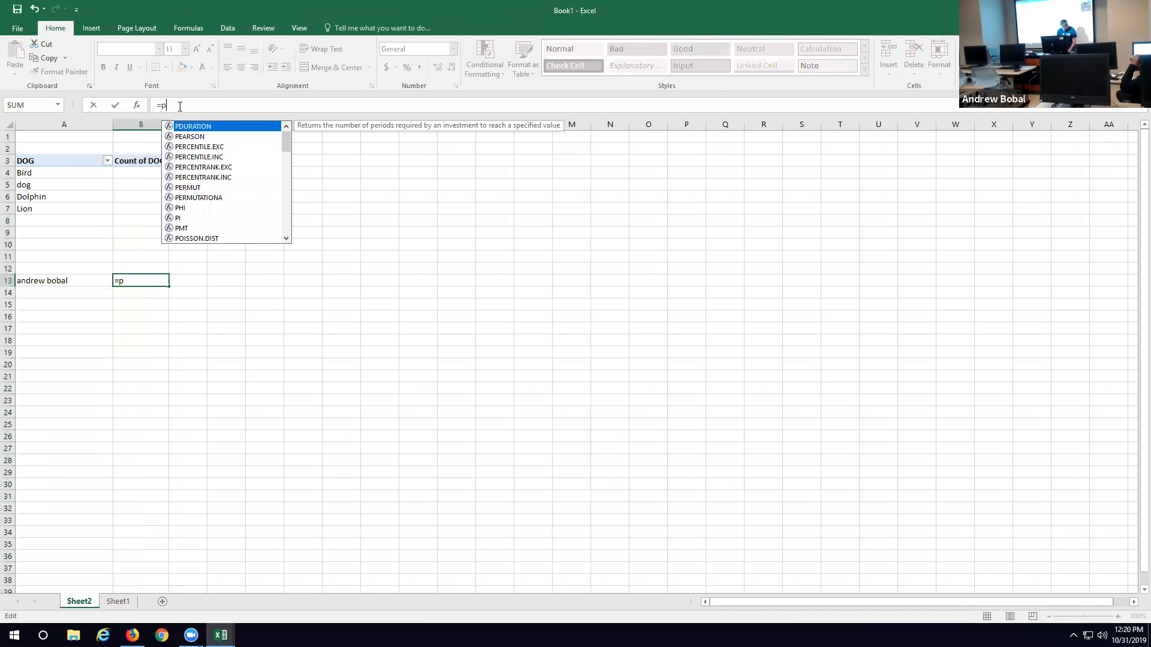
text(rop)
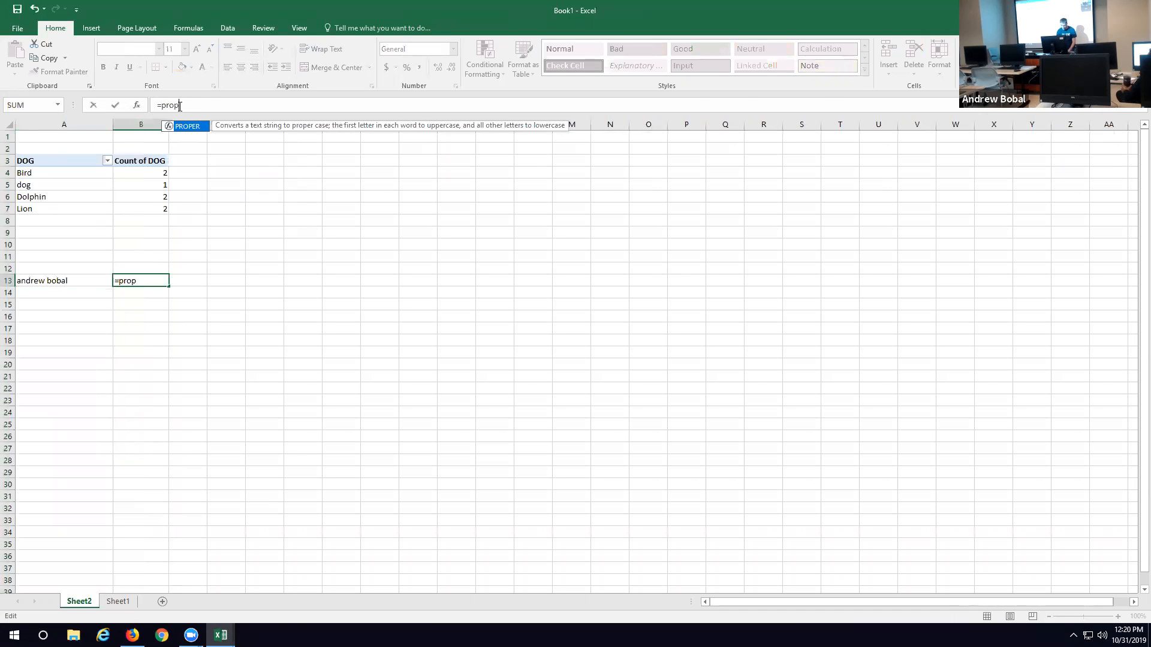
text(er()
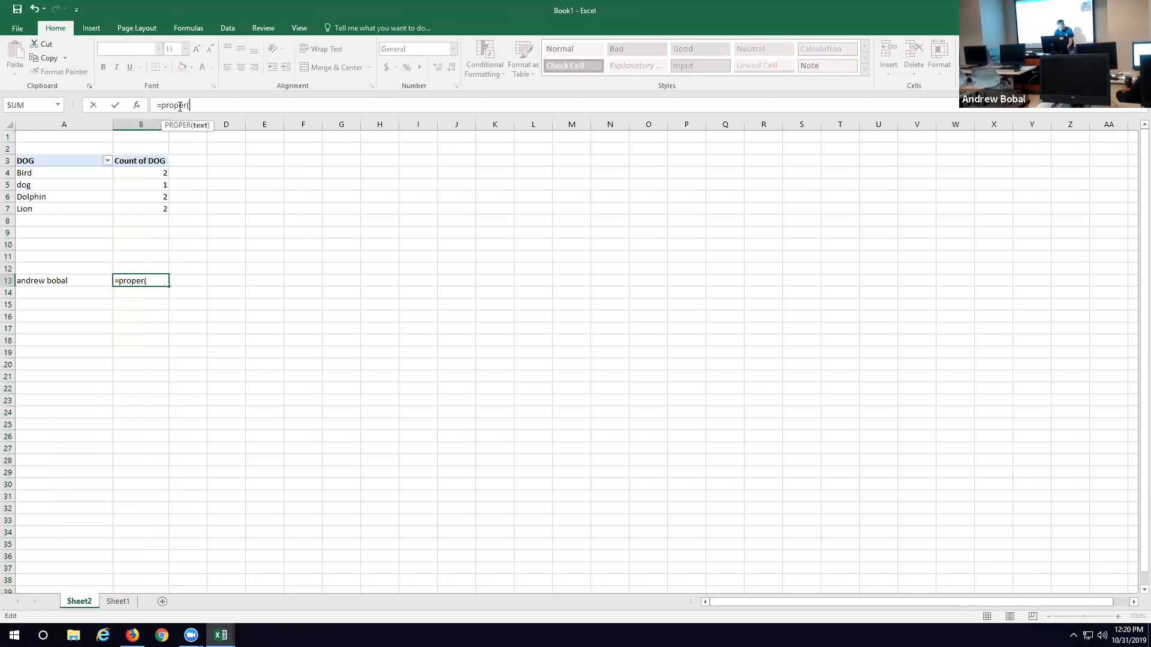
click(41, 282)
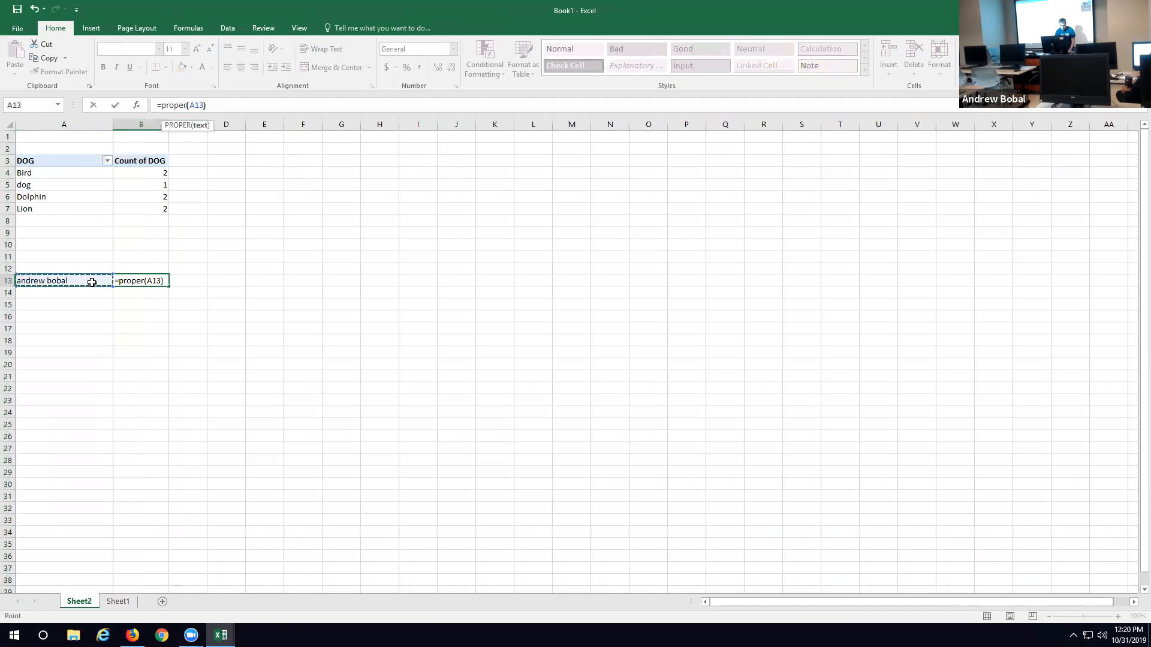
key(Return)
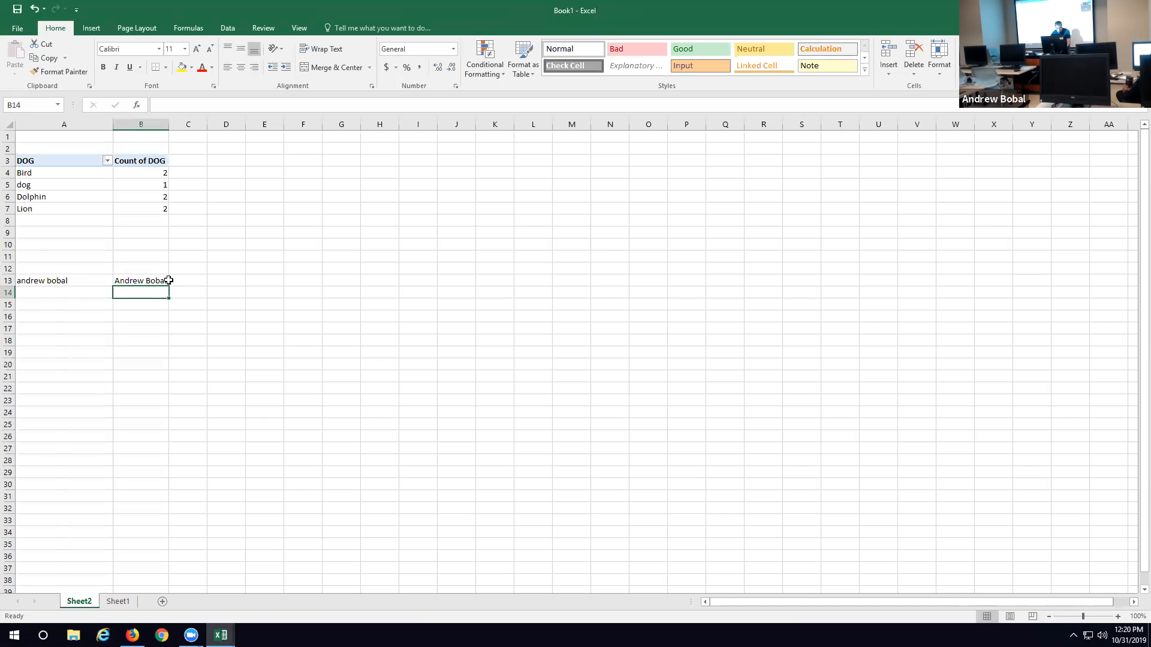
Step: Clear the PROPER formula from cell B13
click(137, 279)
drag(232, 106, 144, 105)
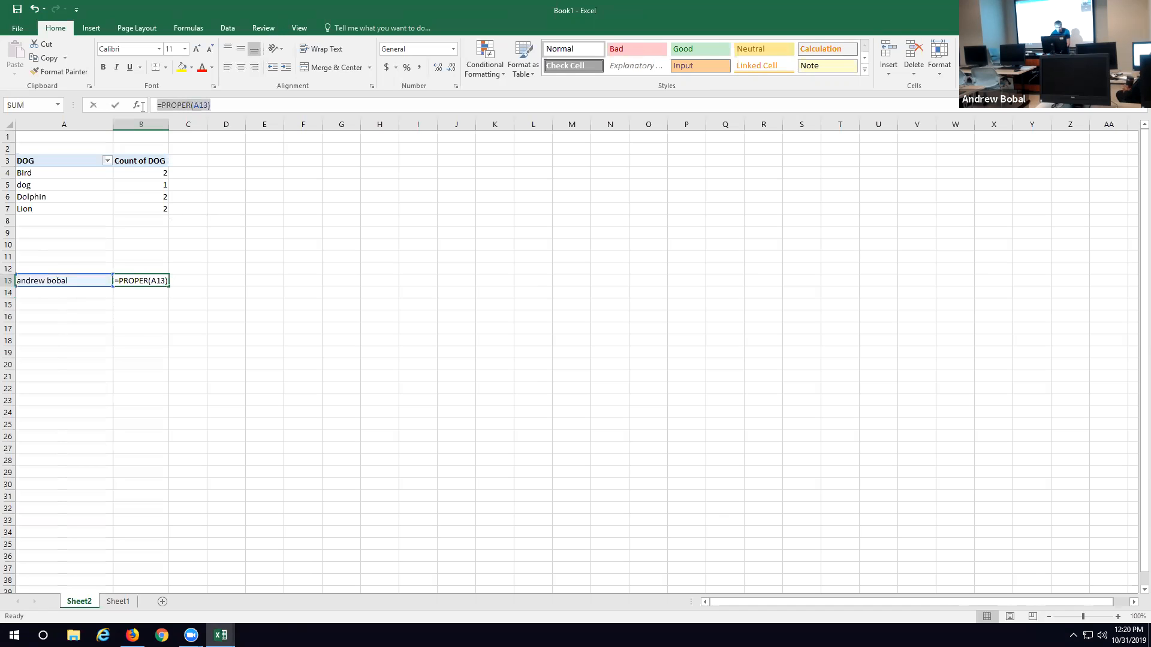
key(BackSpace)
Step: Split the full name in cell A13 with Text to Columns, delimited by Space only and with consecutive delimiters treated as one
click(82, 281)
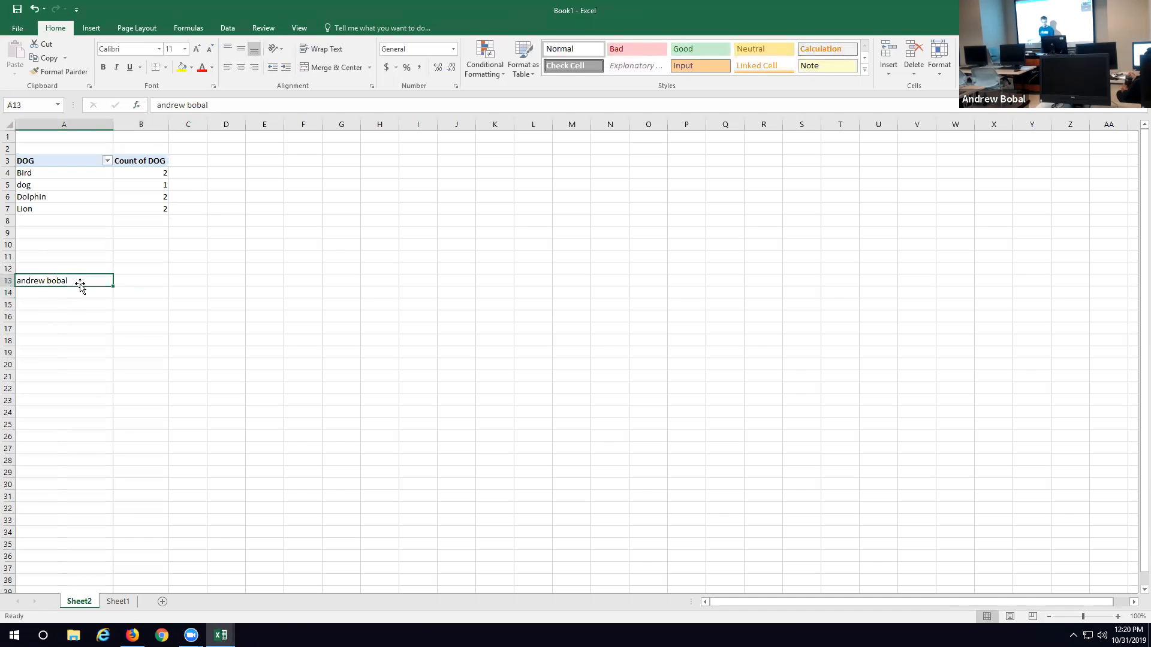
click(235, 30)
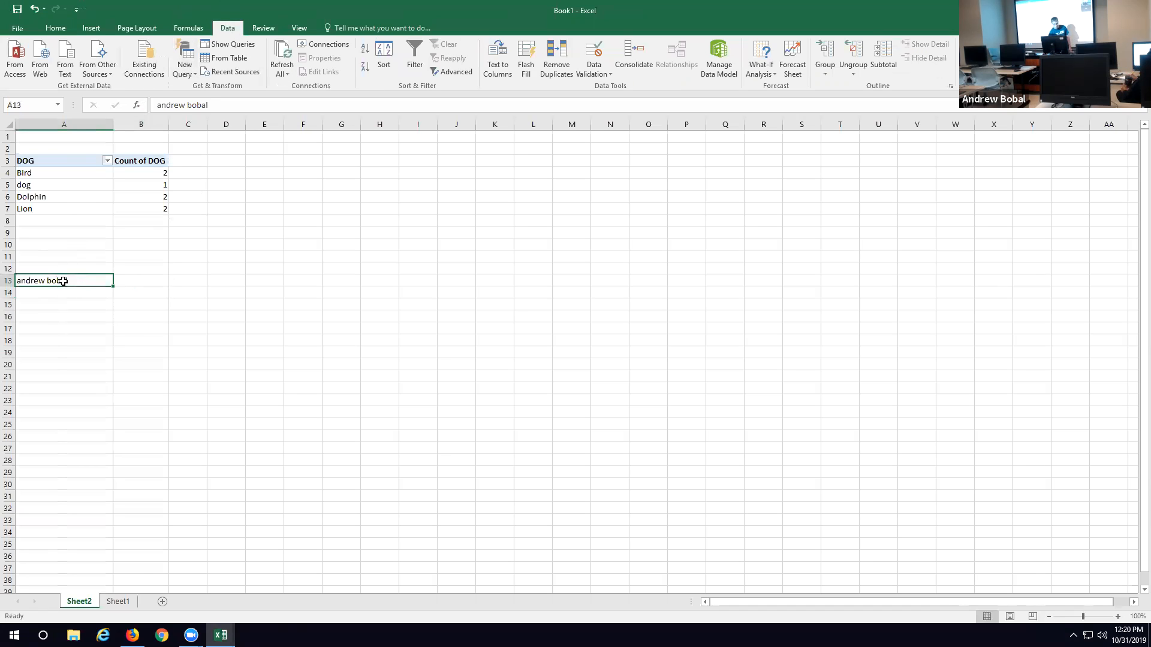
click(507, 66)
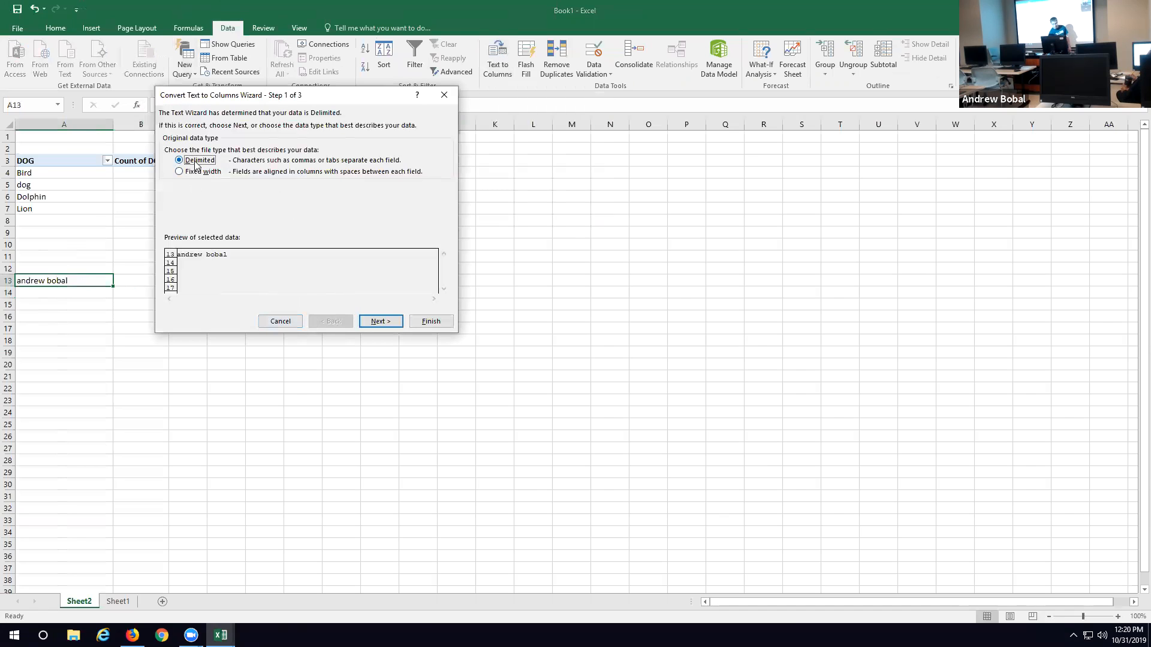
click(380, 322)
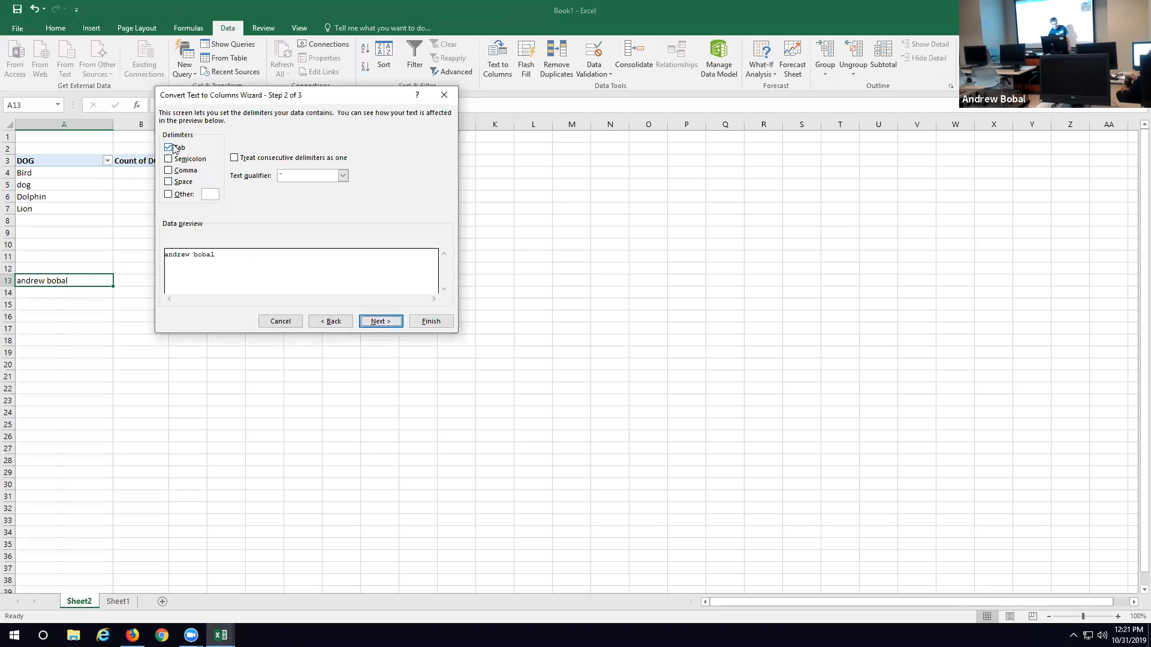
click(169, 182)
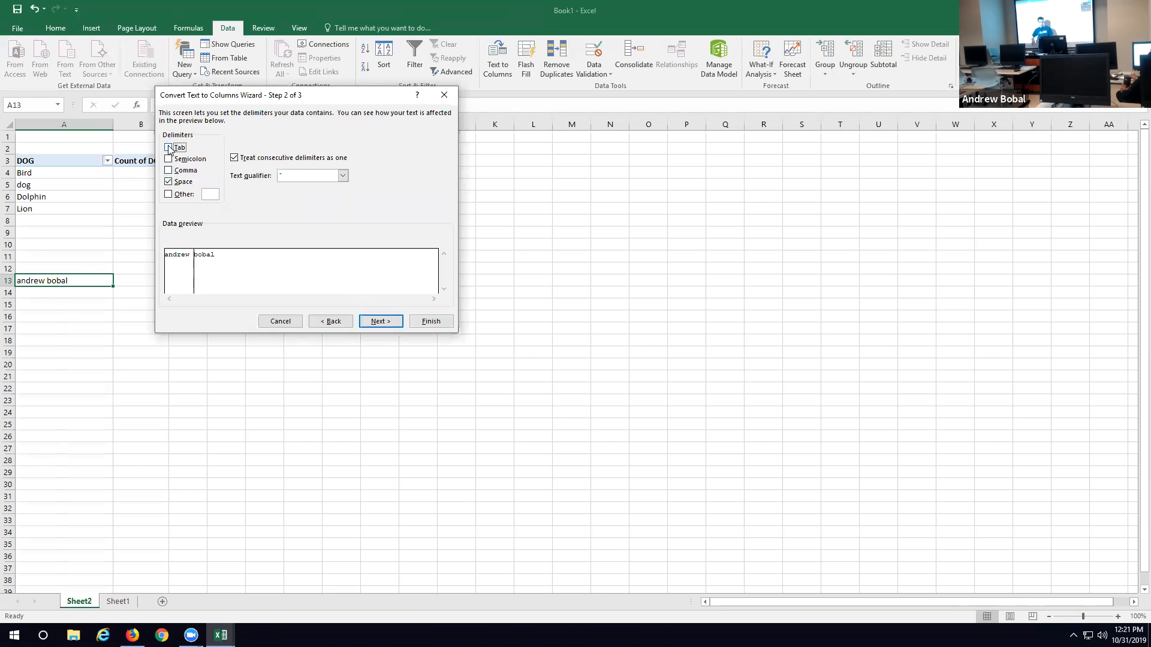
click(379, 321)
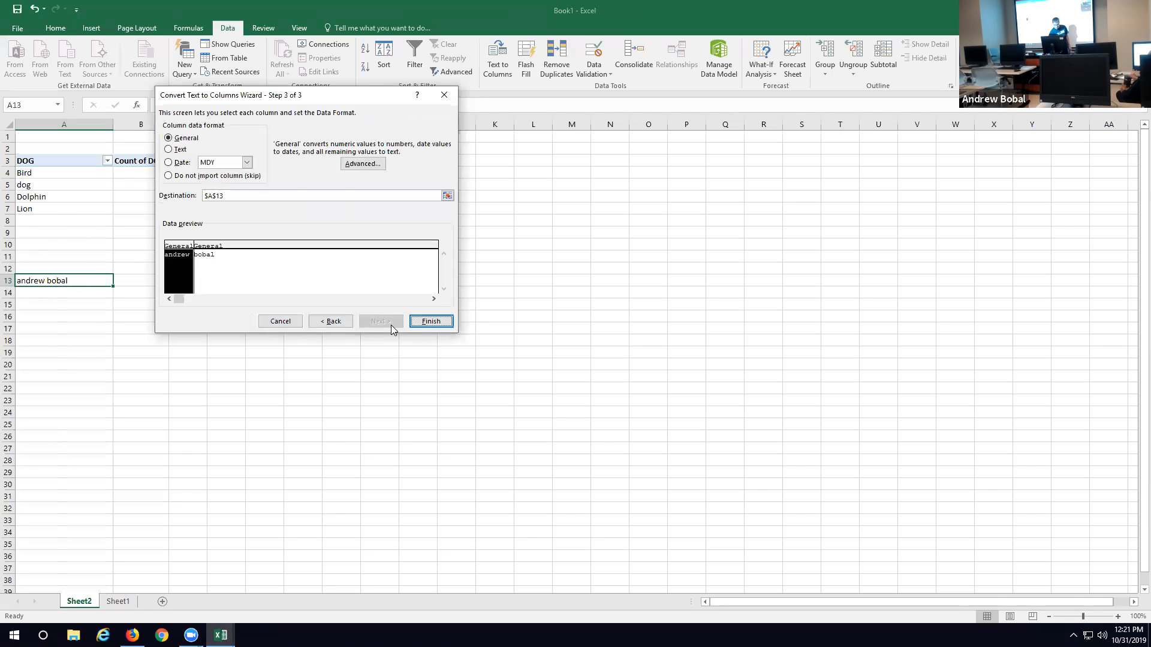
click(425, 324)
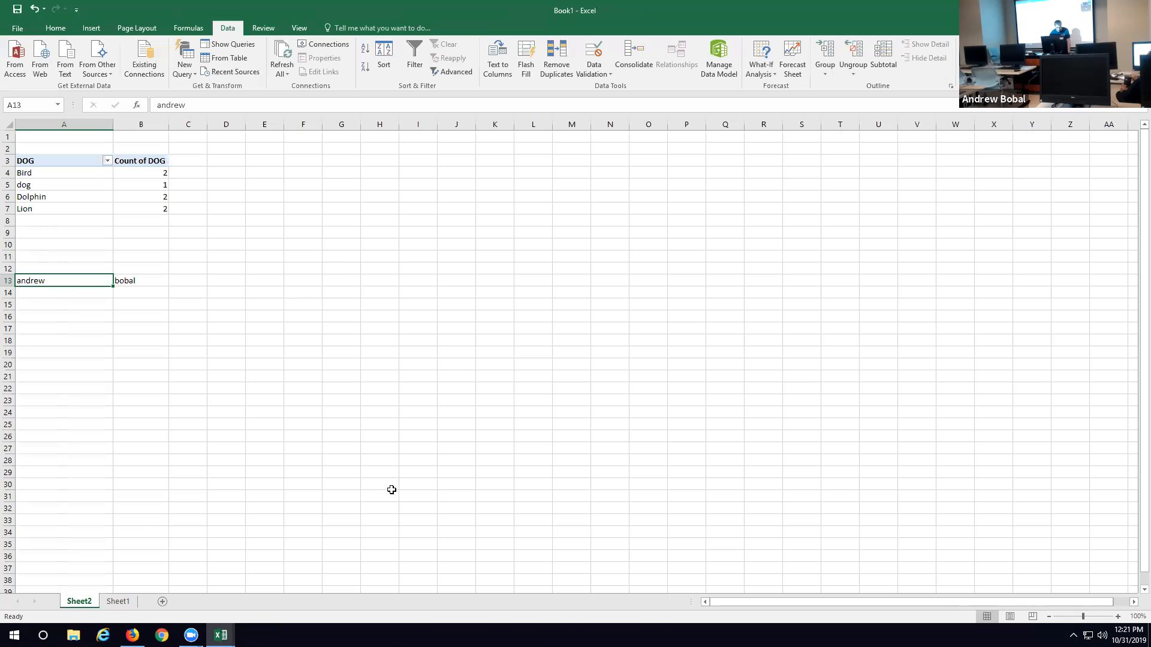
Step: Switch to Firefox, search for "canvas" and then "canvas widener", and open the canvas.widener.edu Sign In result
click(133, 636)
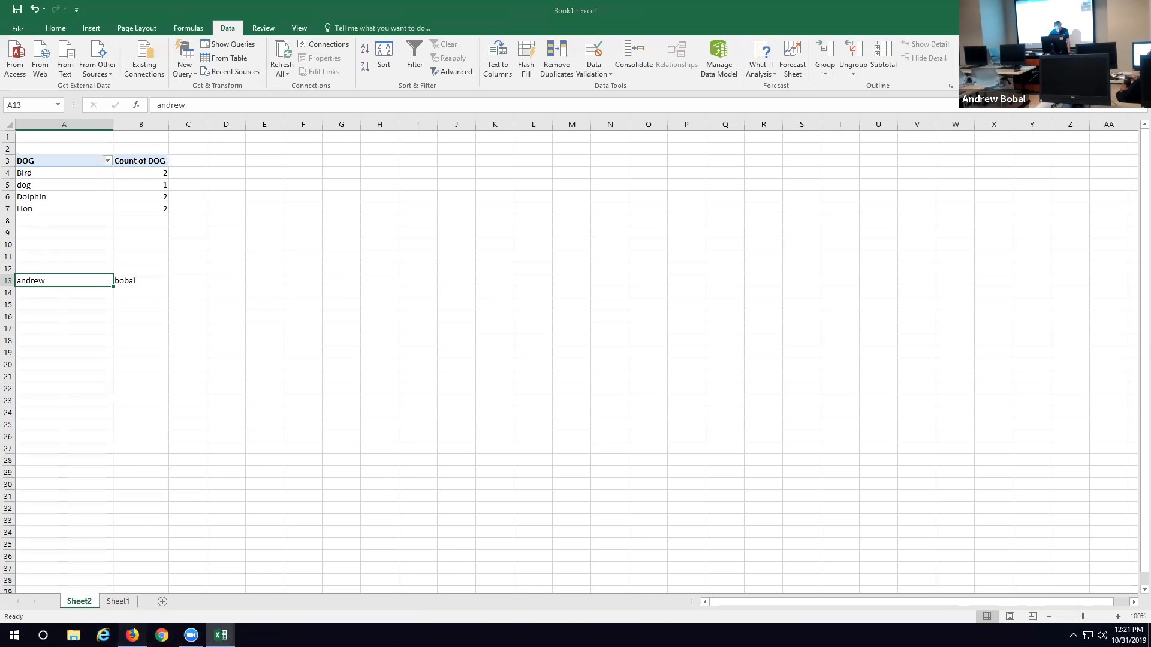
click(149, 27)
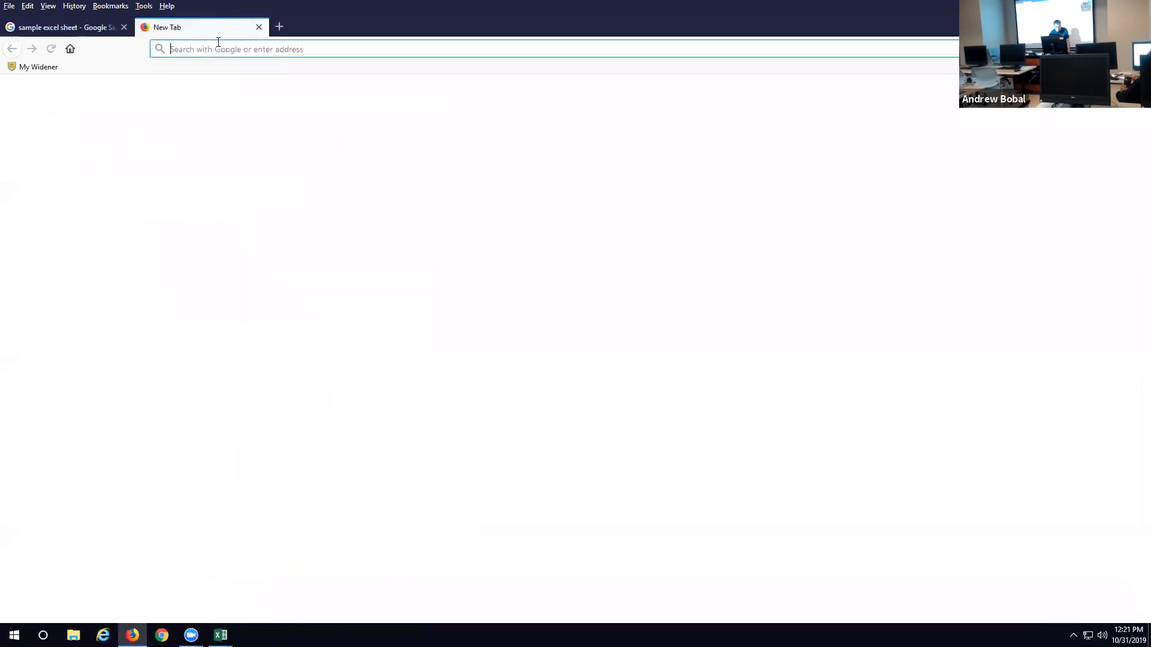
text(canvas)
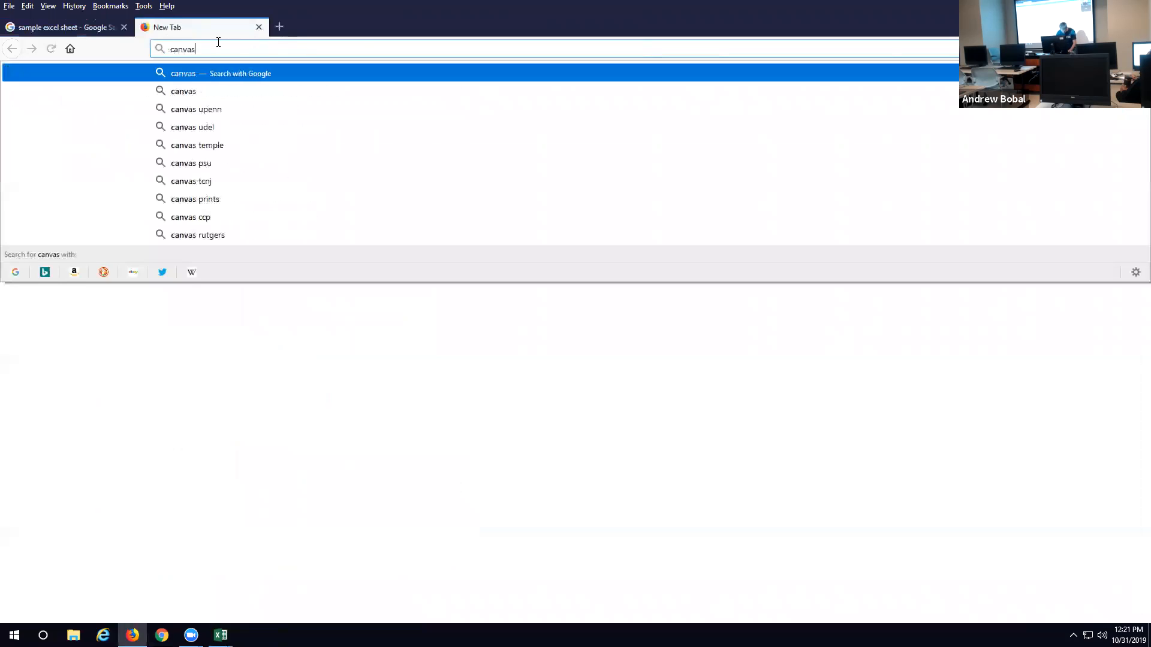
key(Return)
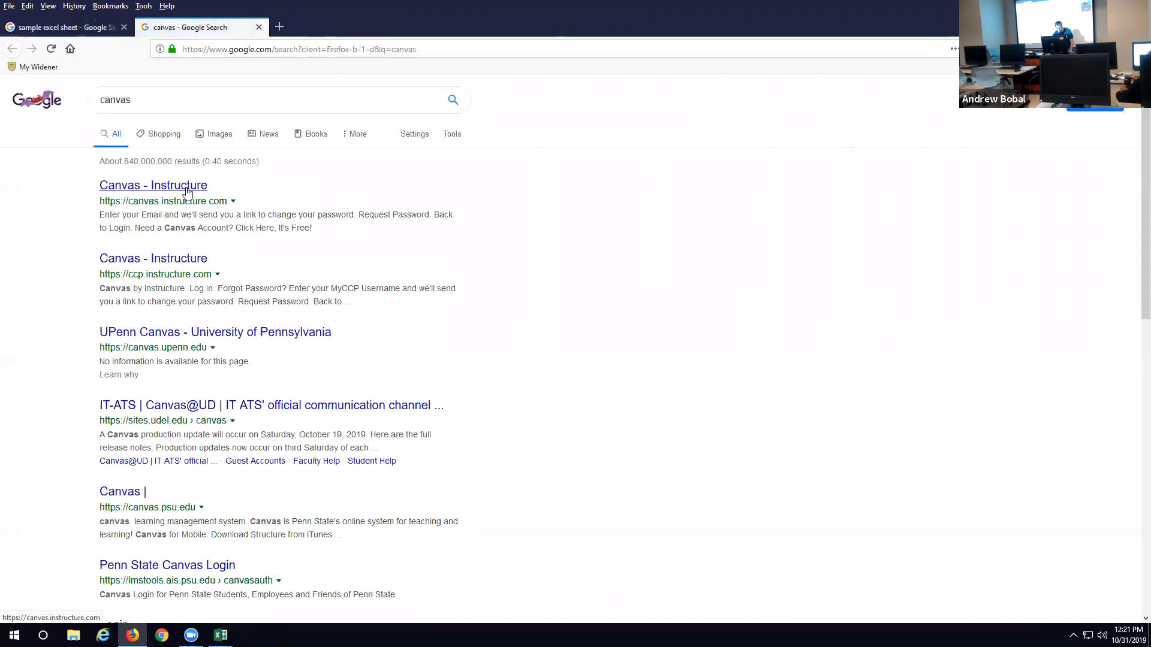
click(174, 97)
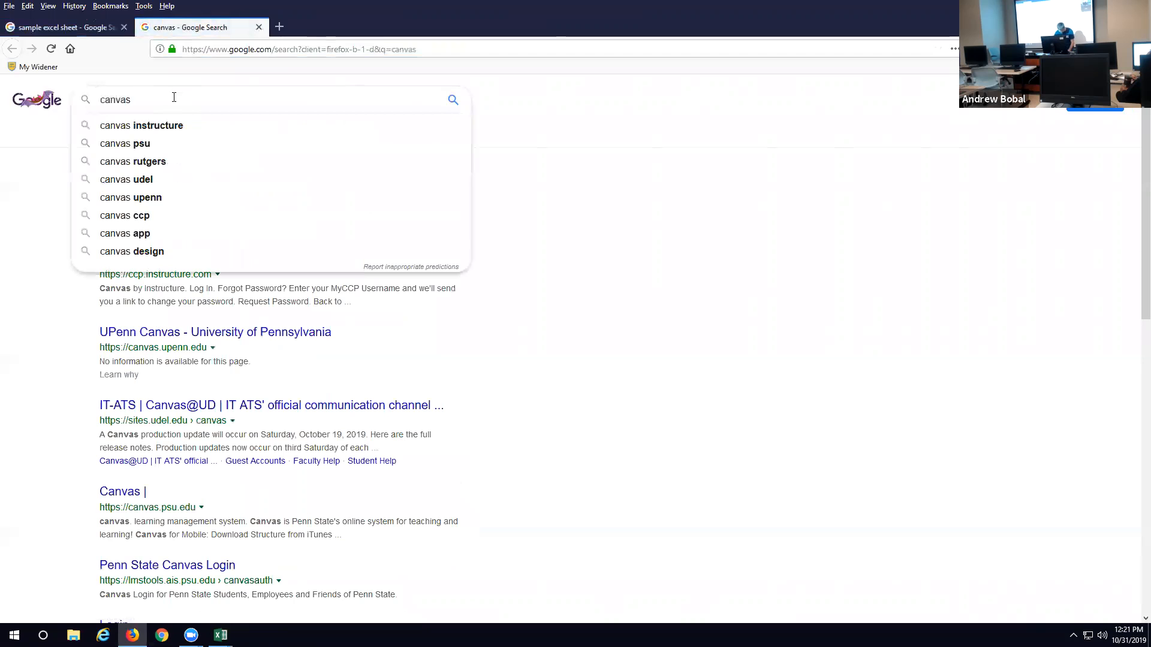
text(widener)
key(Return)
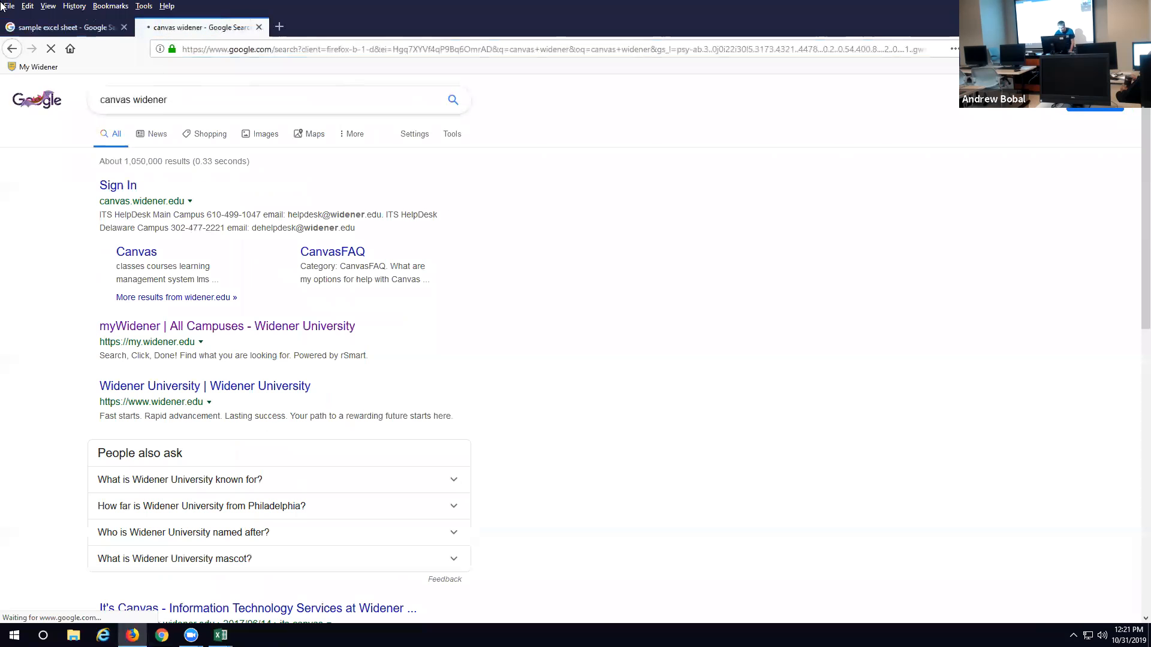
click(133, 187)
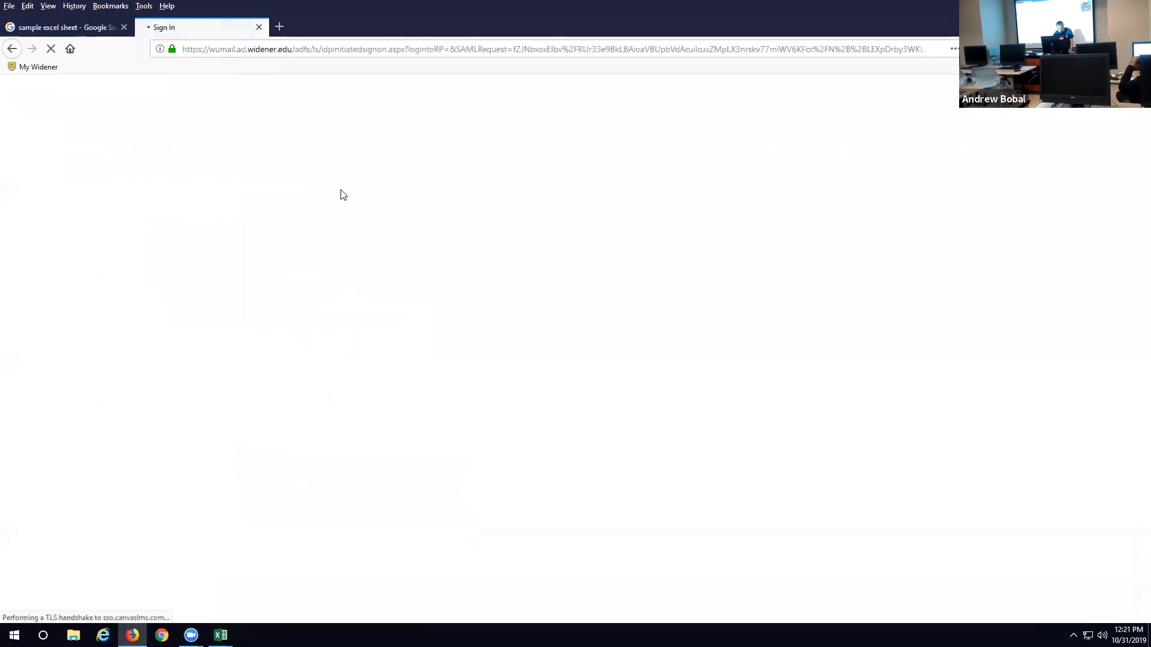
Step: Sign in to Widener University by entering the login ID and the account password
text(abobal)
key(Tab)
text(•••••••••••)
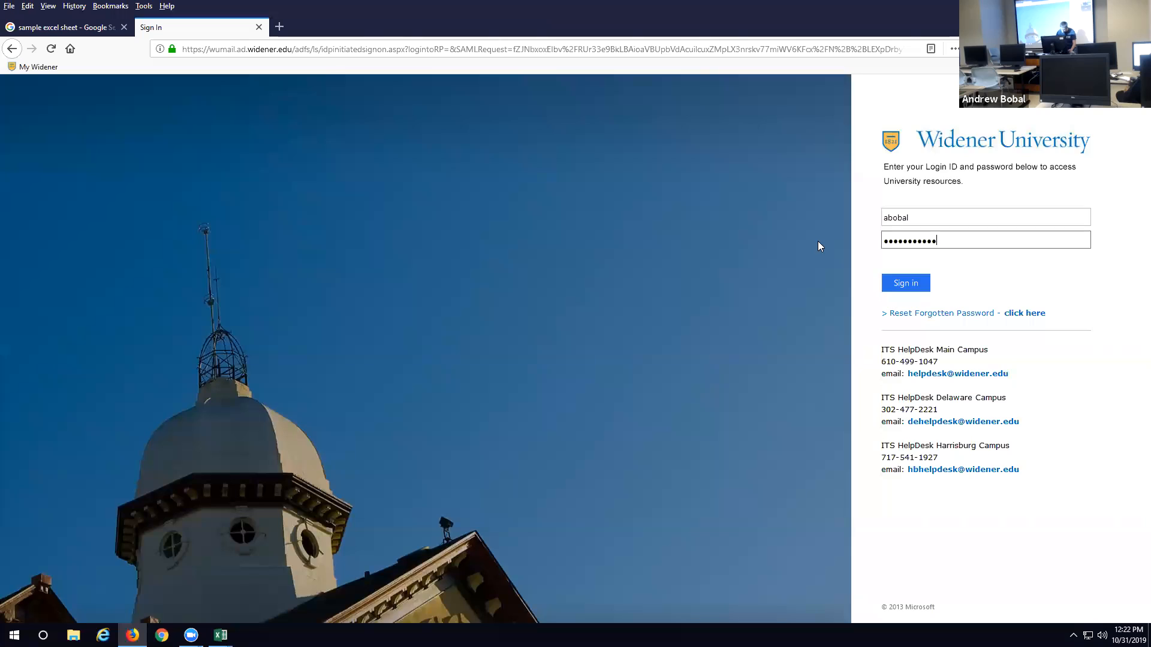
key(Return)
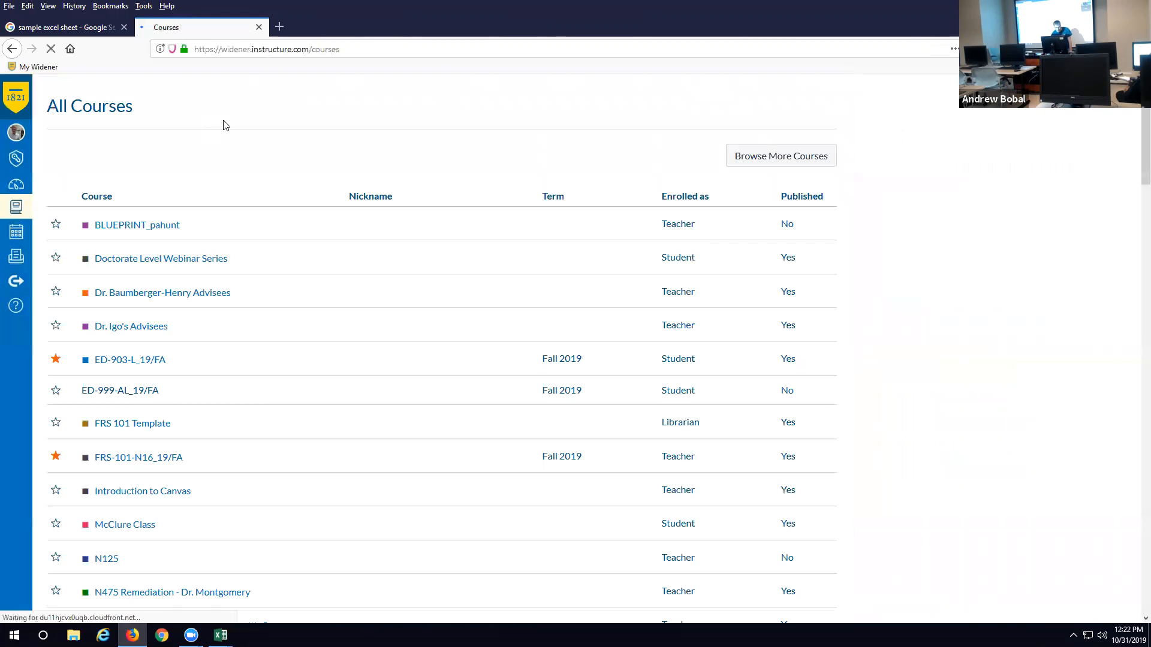
Step: Open the Freshman Seminar course FRS-101-N16_19/FA from the Canvas dashboard
click(13, 189)
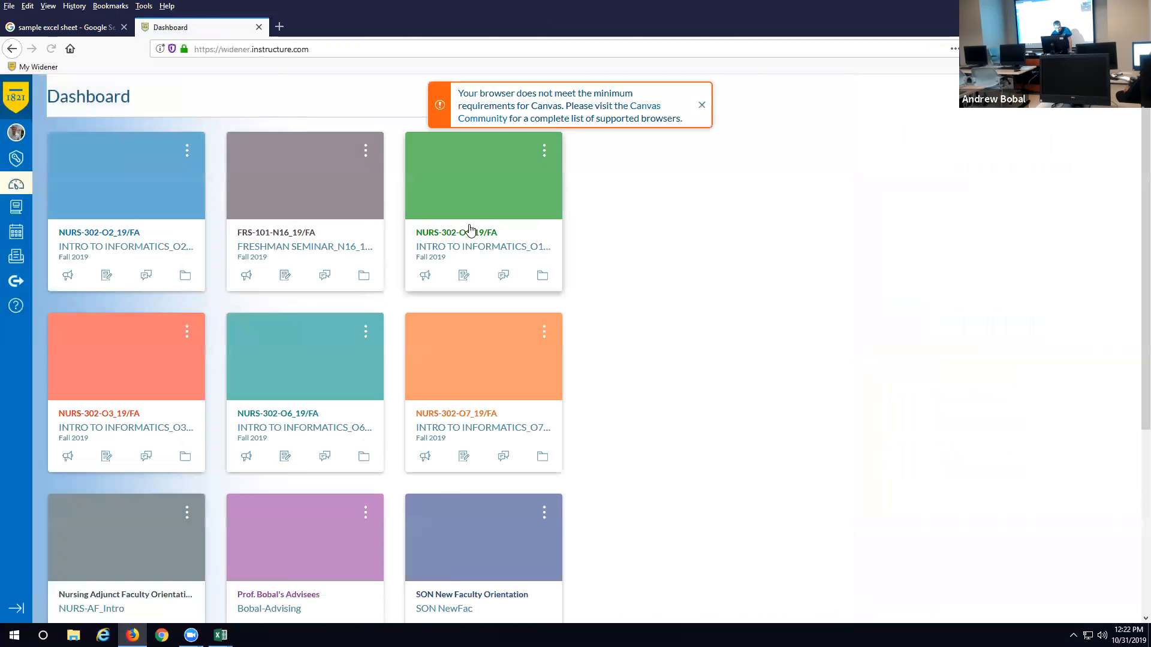
click(299, 252)
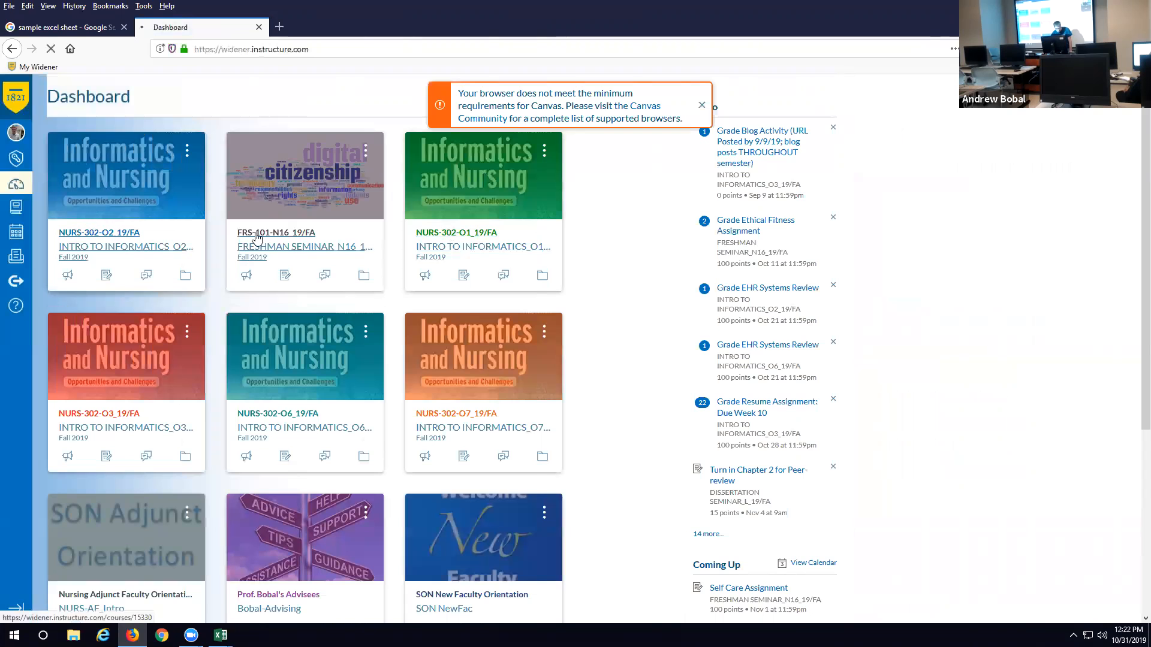
click(348, 250)
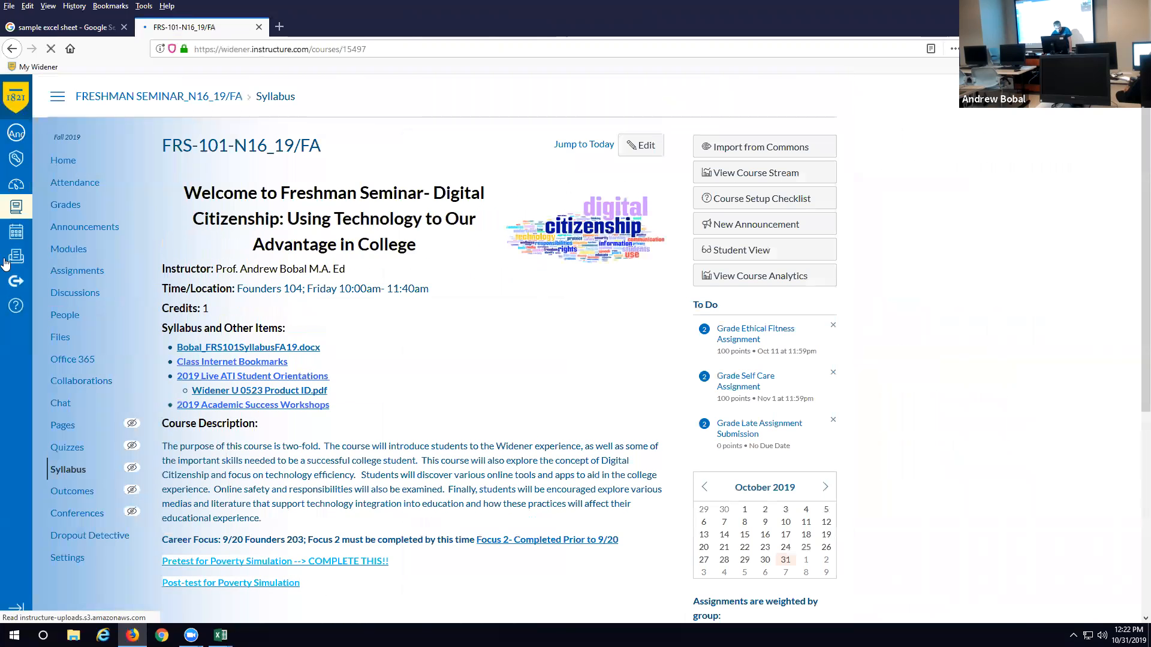
Step: Export the course gradebook as a CSV file and open it in Microsoft Excel
click(69, 205)
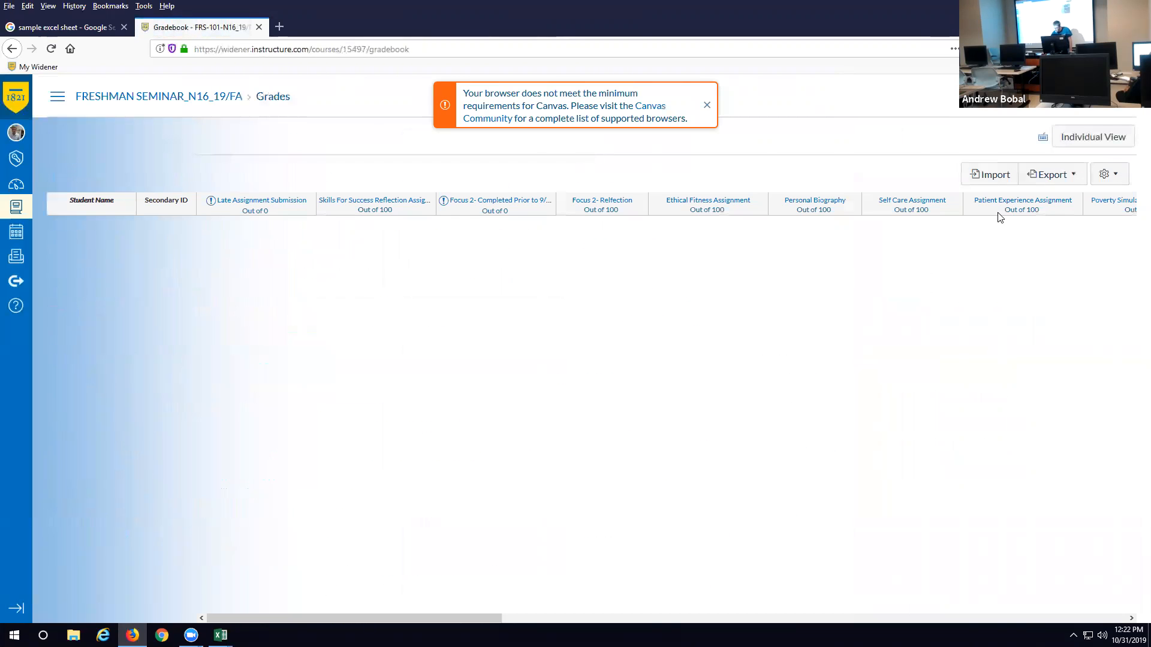
click(1052, 174)
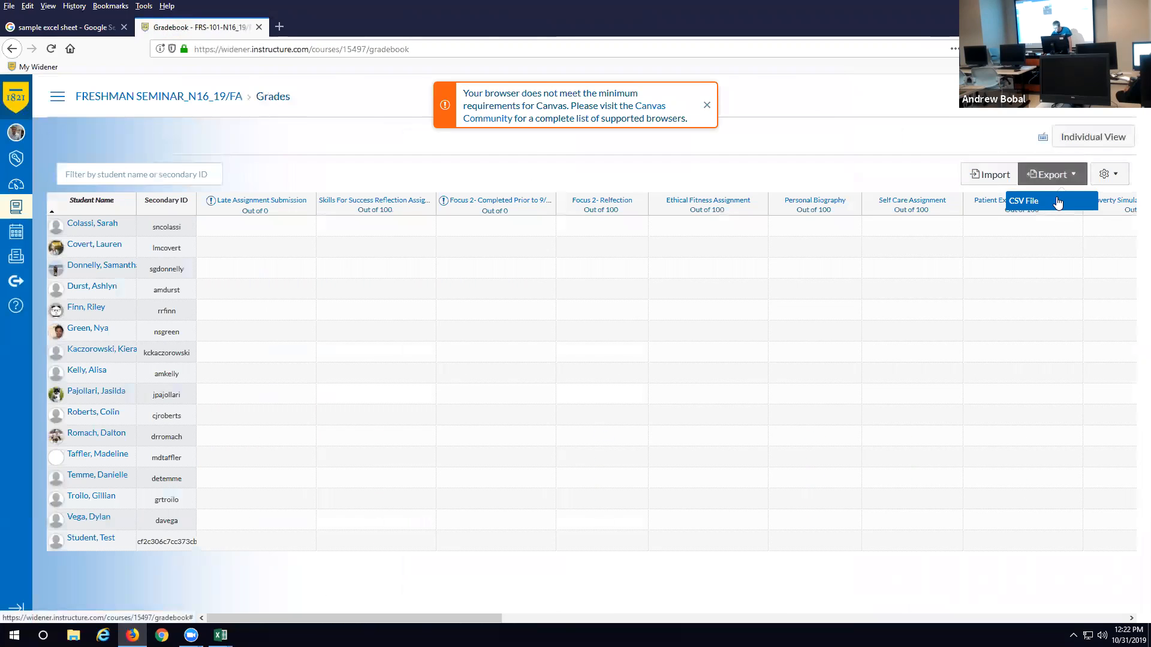
click(1055, 201)
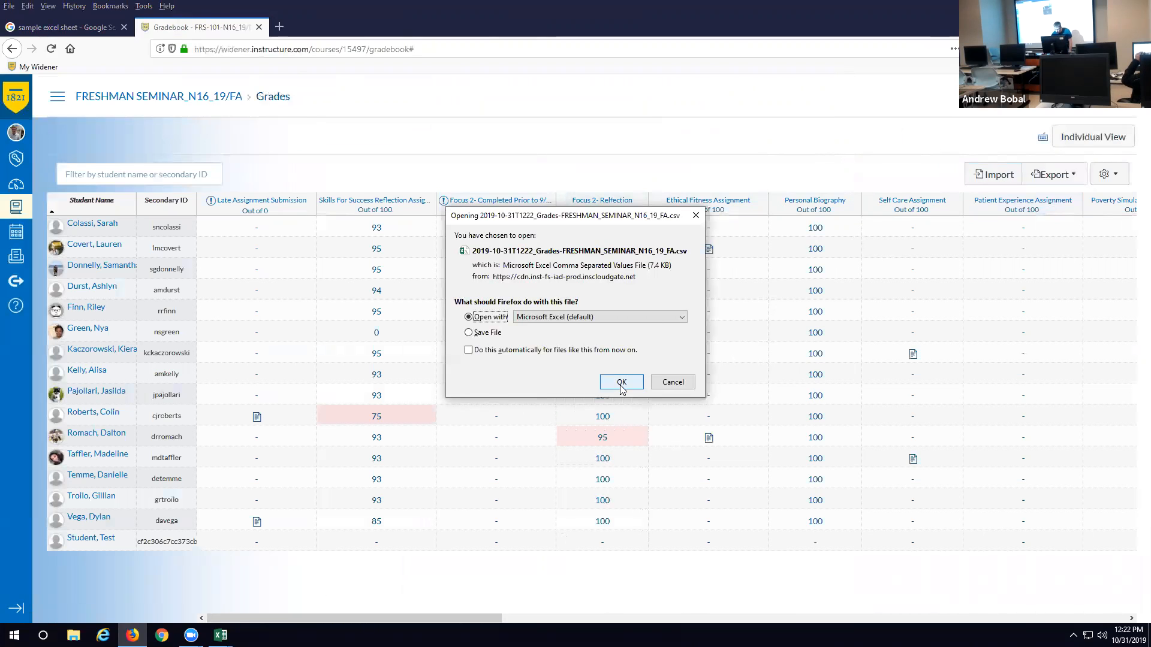
click(621, 387)
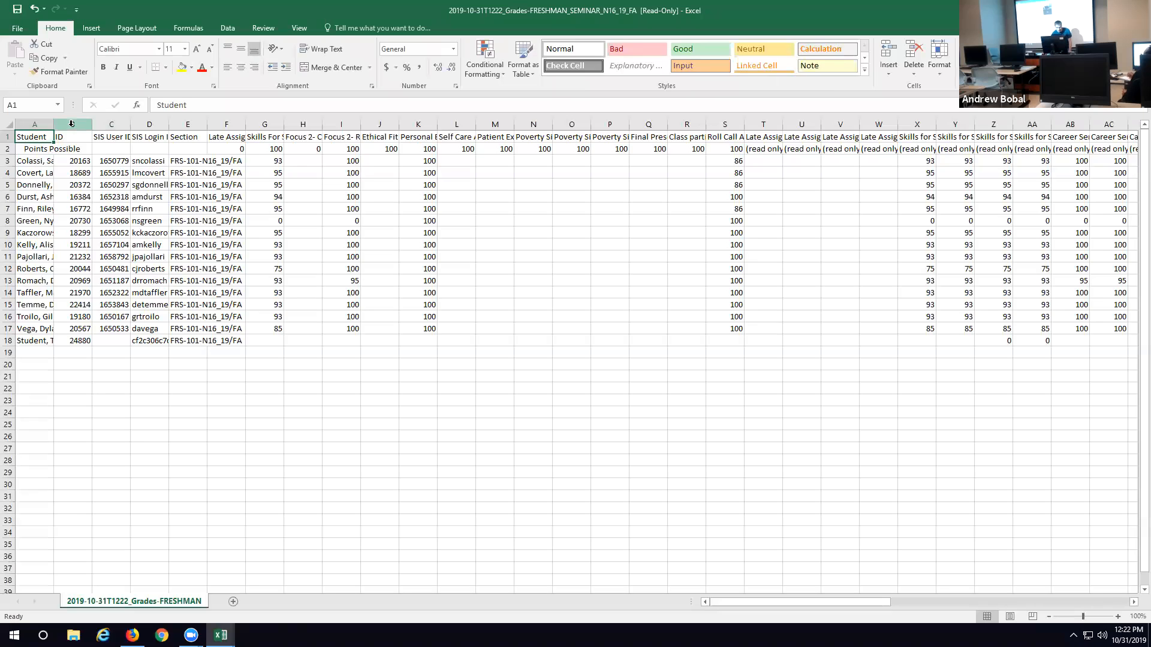
Step: Save the exported grades to the Desktop as an Excel Workbook named "sample"
drag(72, 124, 123, 126)
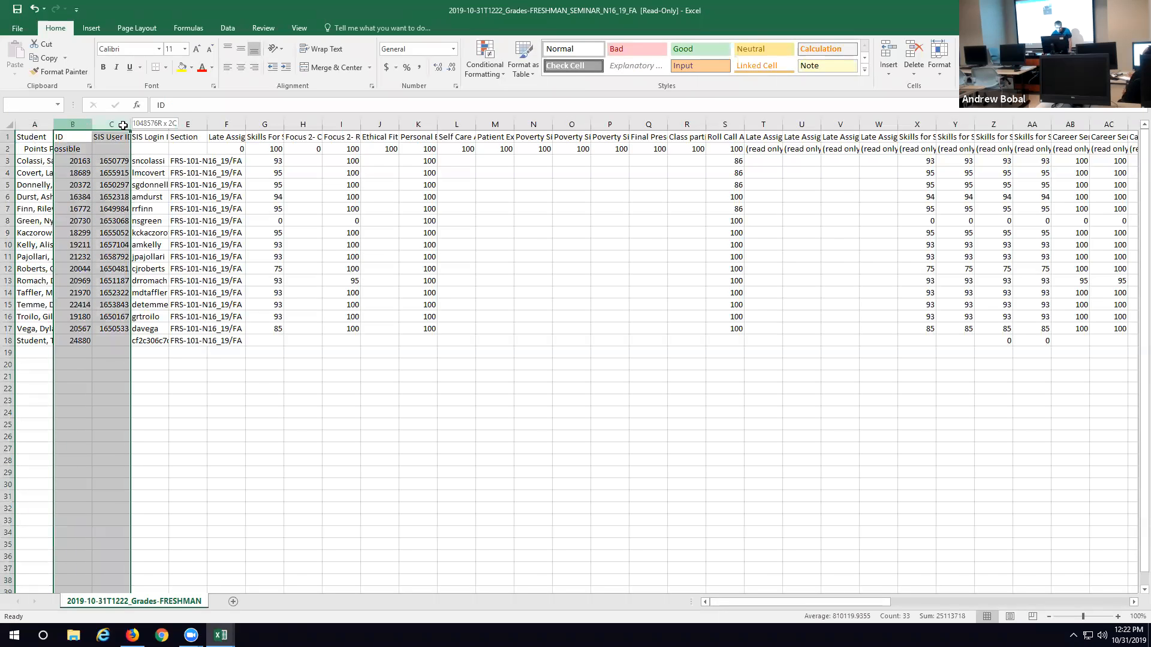
click(18, 28)
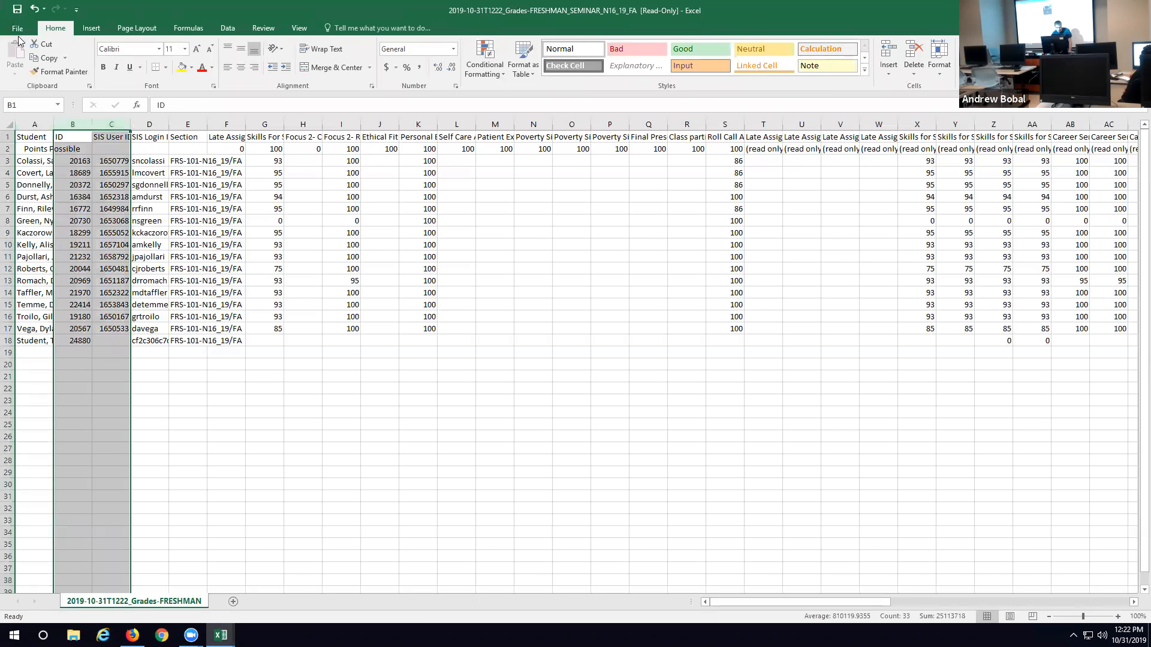
click(45, 155)
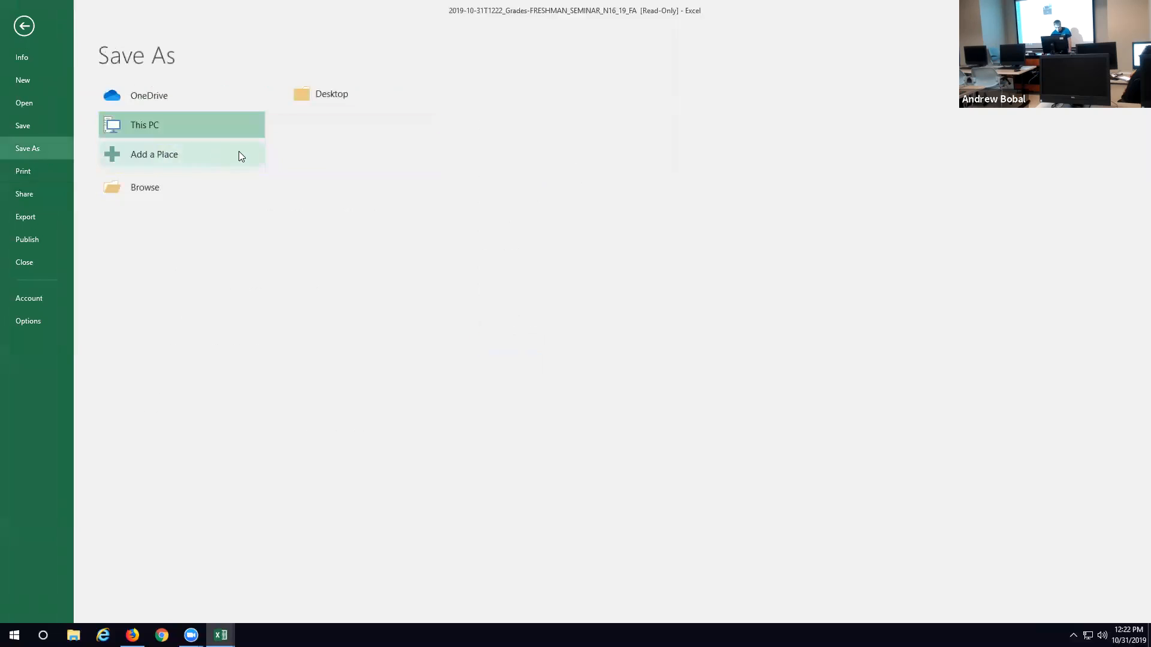
click(321, 97)
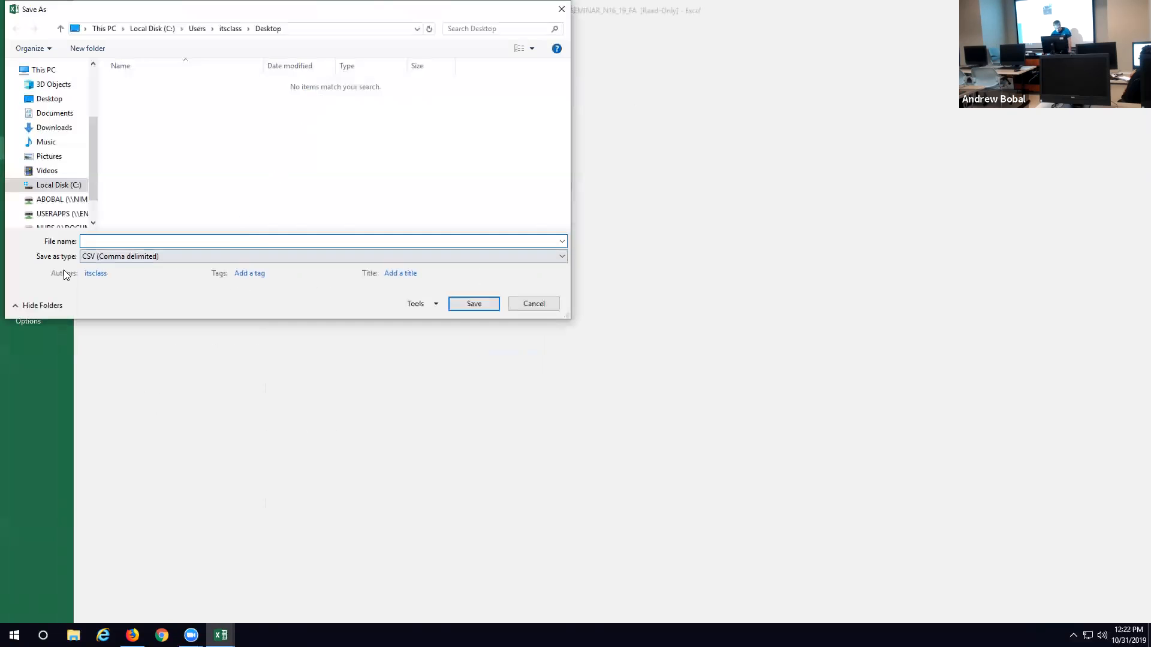
click(144, 256)
click(143, 267)
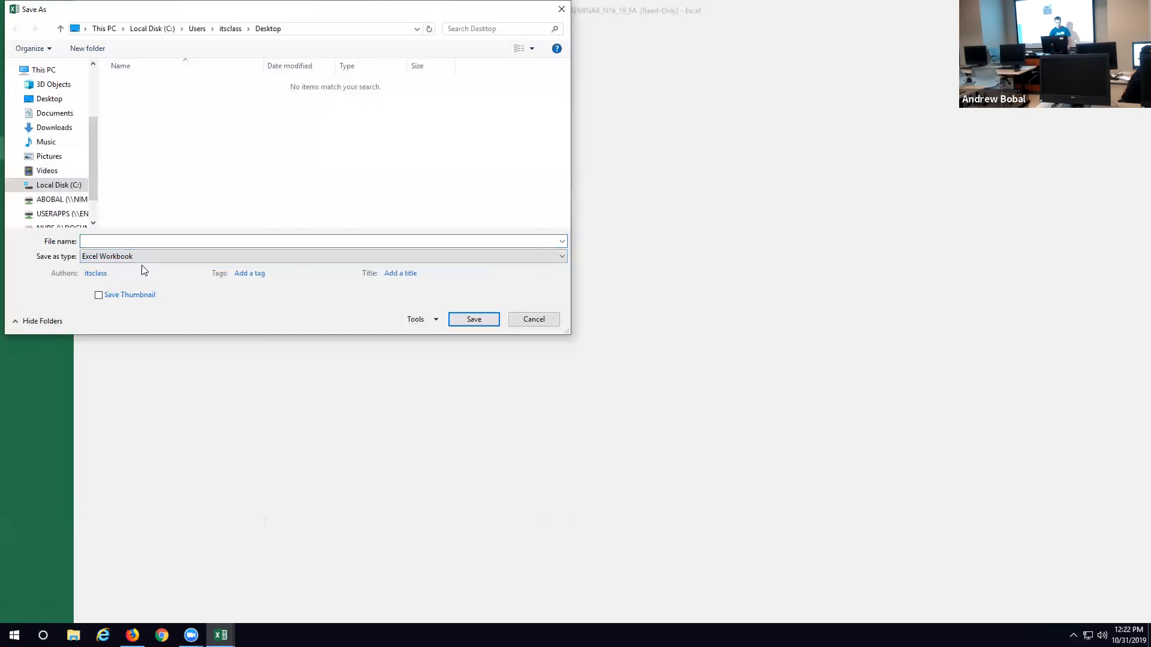
click(94, 238)
text(sample)
key(Return)
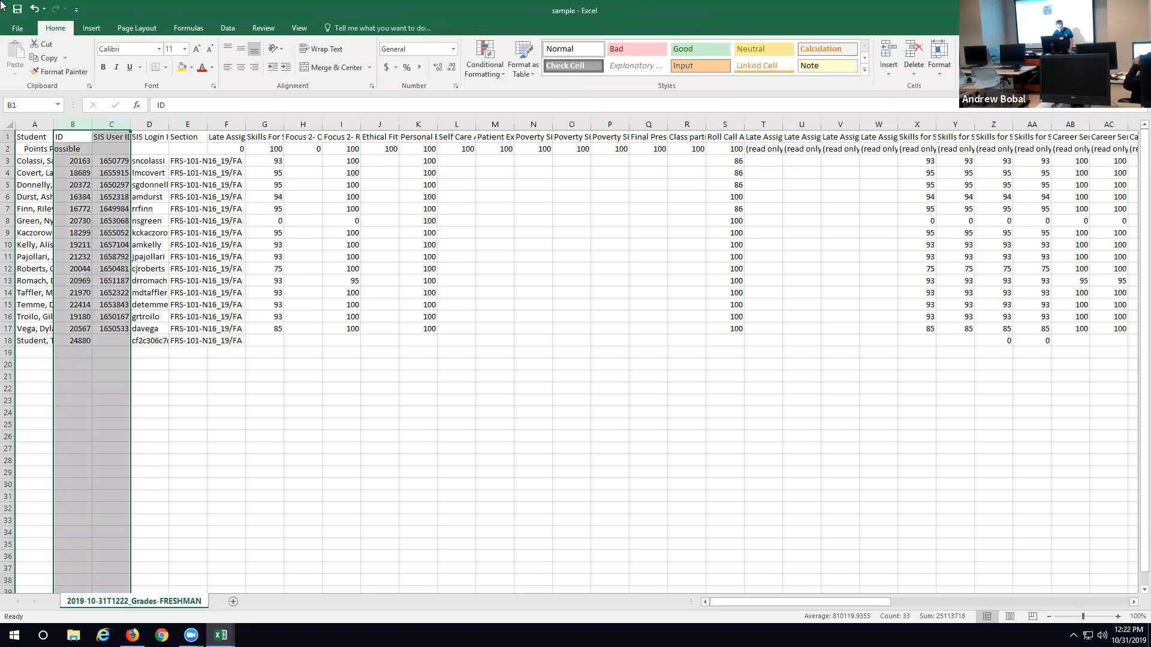
Step: Fit the widths of the Student column A and the SIS Login ID column D to their contents
double_click(53, 124)
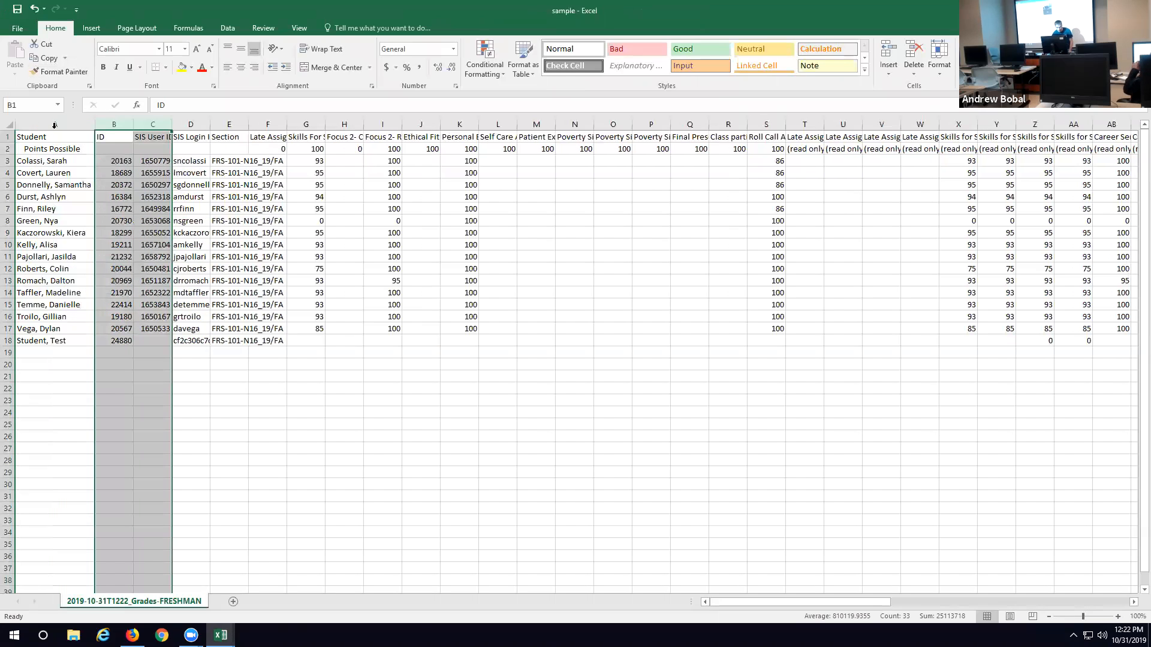
double_click(209, 124)
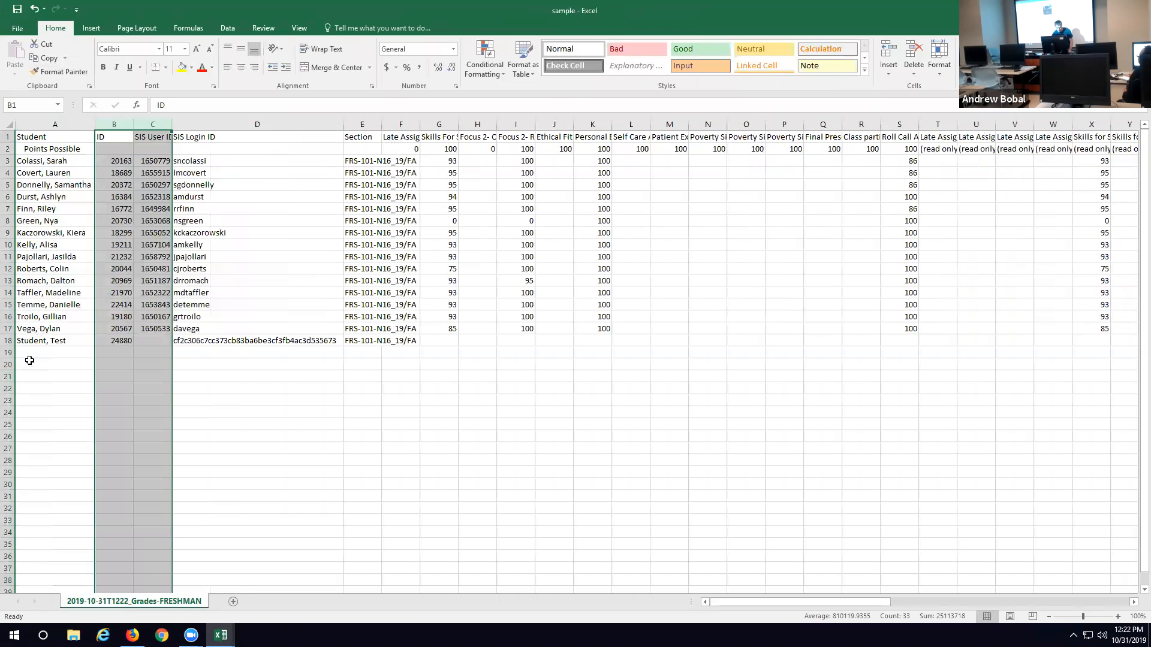
Step: Clear the test student's data in row 18 and all grade data from the Section column E onward
click(9, 340)
key(Delete)
drag(359, 123, 1045, 138)
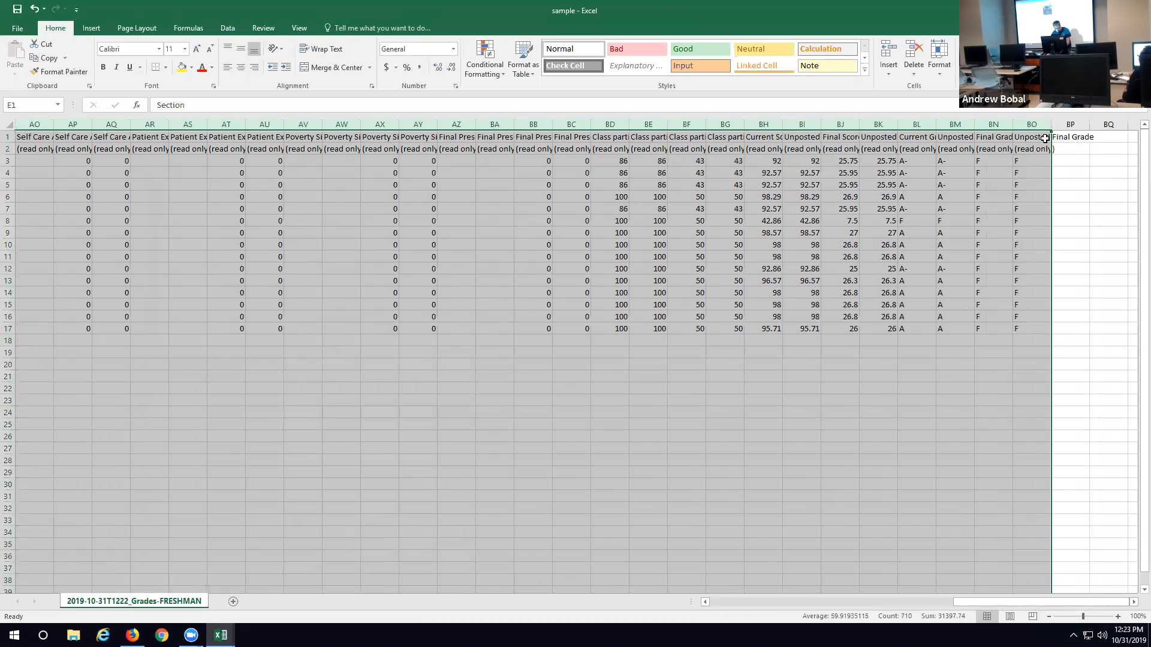
key(Delete)
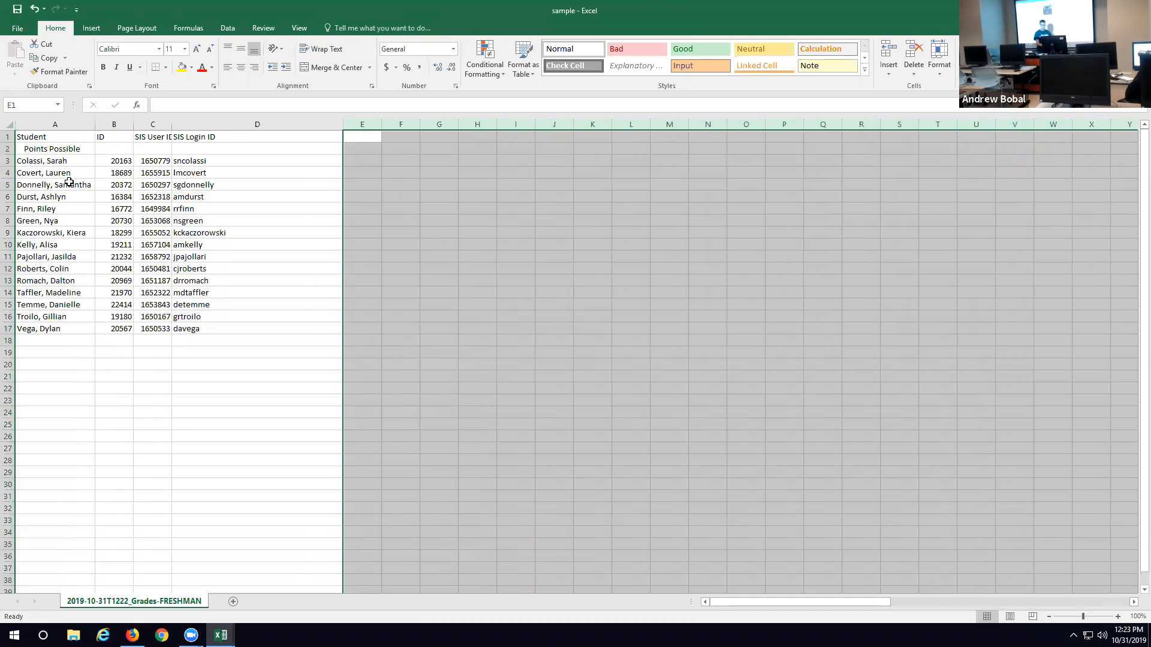
Step: Insert a blank column between the Student column and the ID column
right_click(93, 126)
click(72, 126)
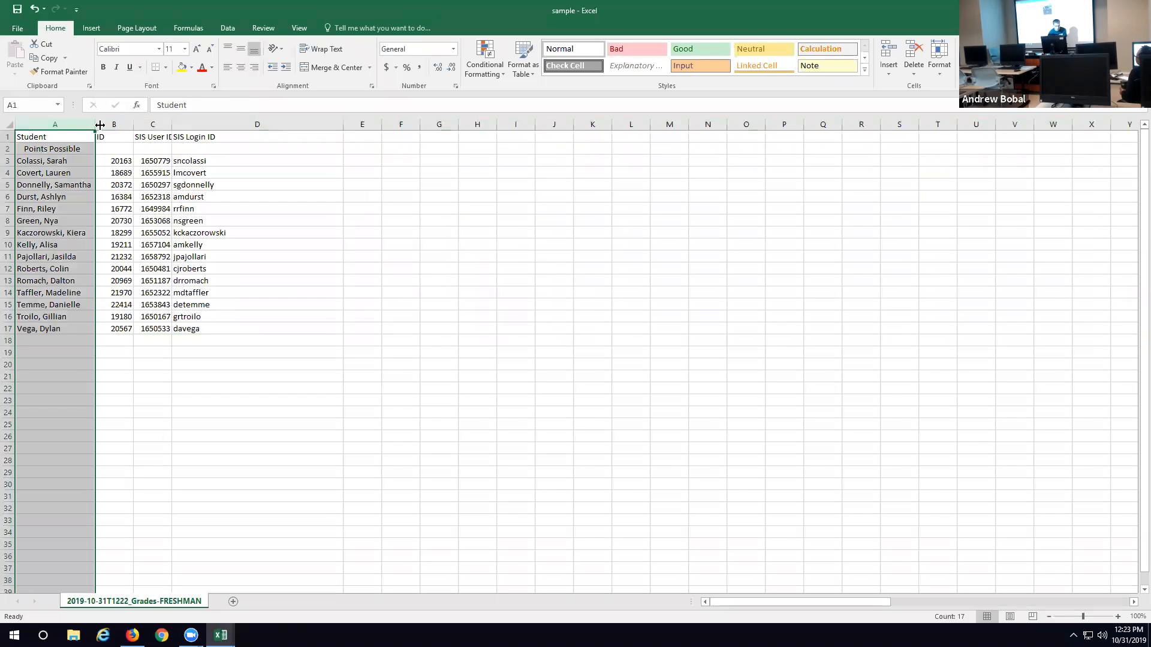
right_click(103, 127)
click(132, 207)
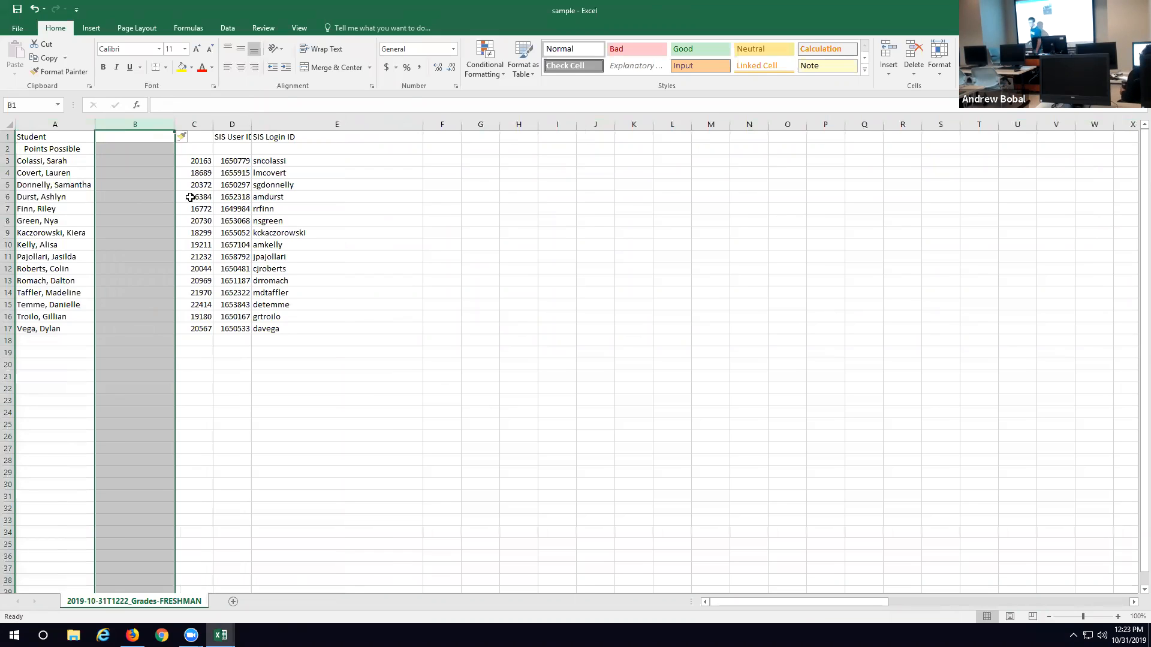
Step: Split the student names in A3:A17 with Text to Columns, using Comma as the only delimiter and A3 as the destination
click(69, 124)
drag(48, 161, 43, 328)
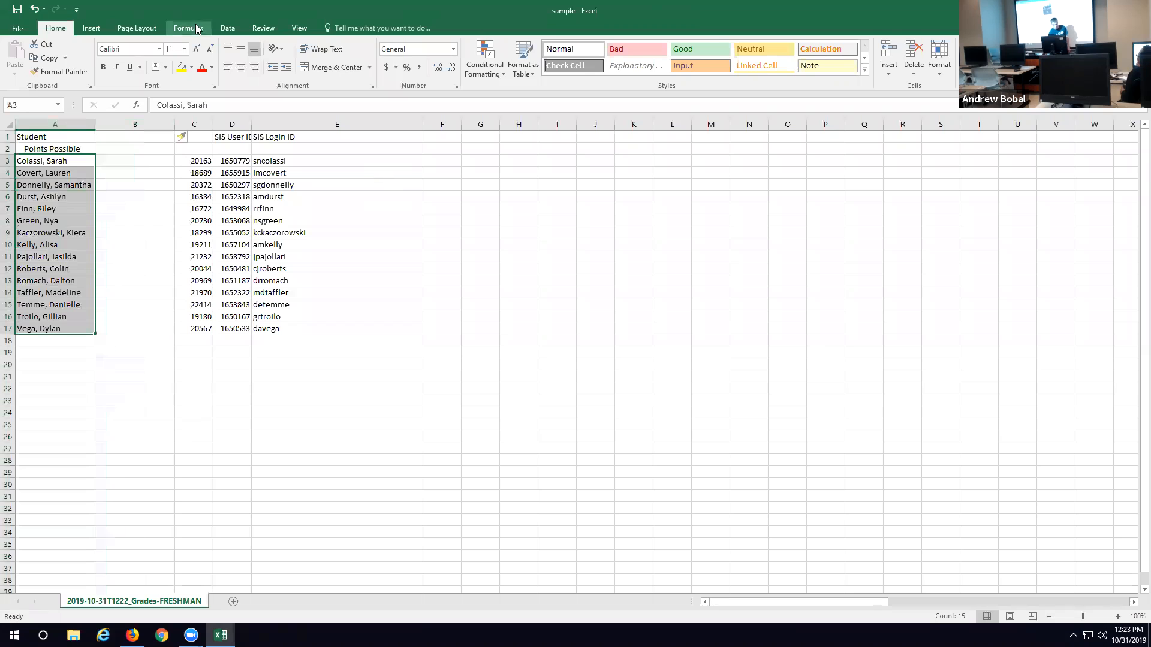
click(228, 29)
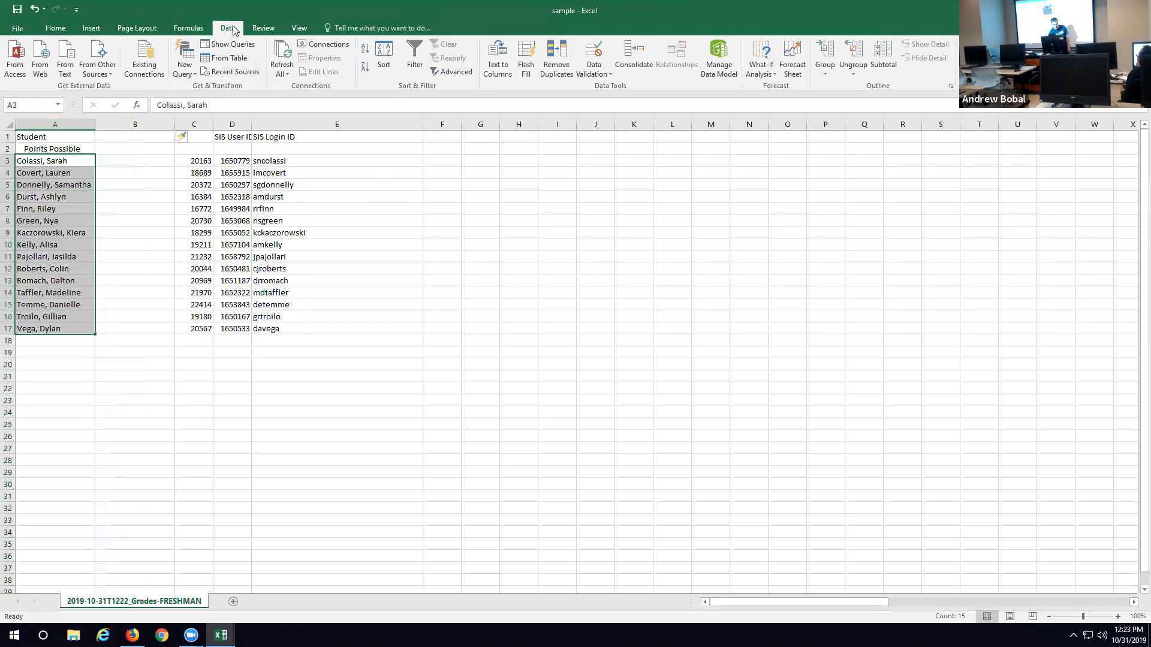
click(500, 57)
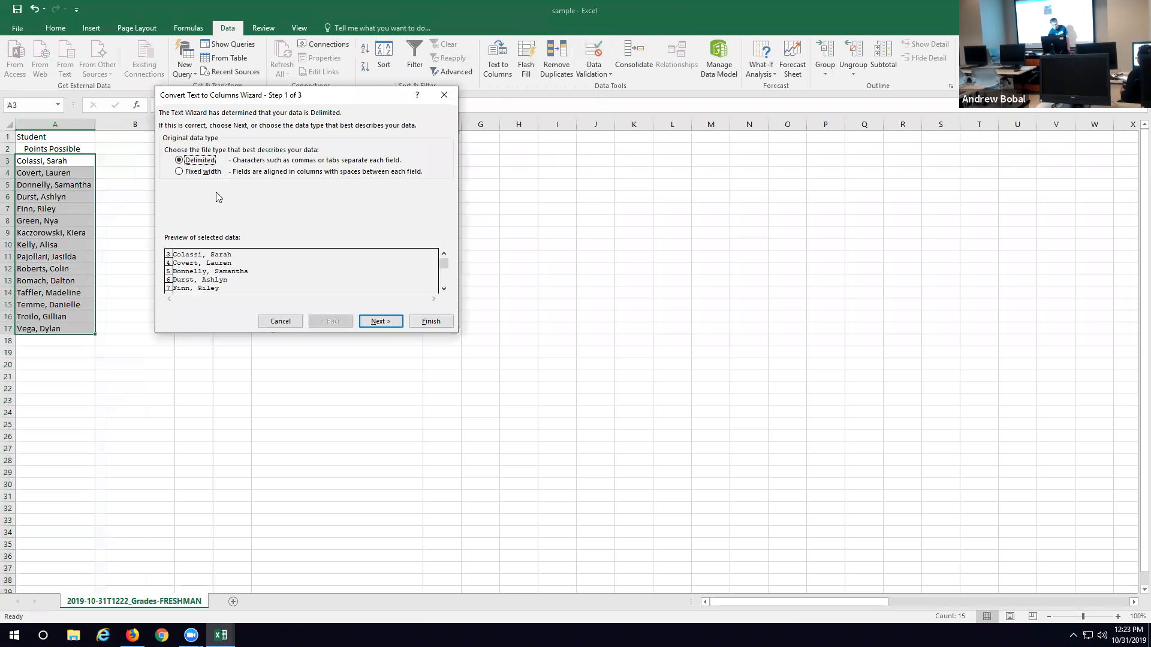
click(379, 321)
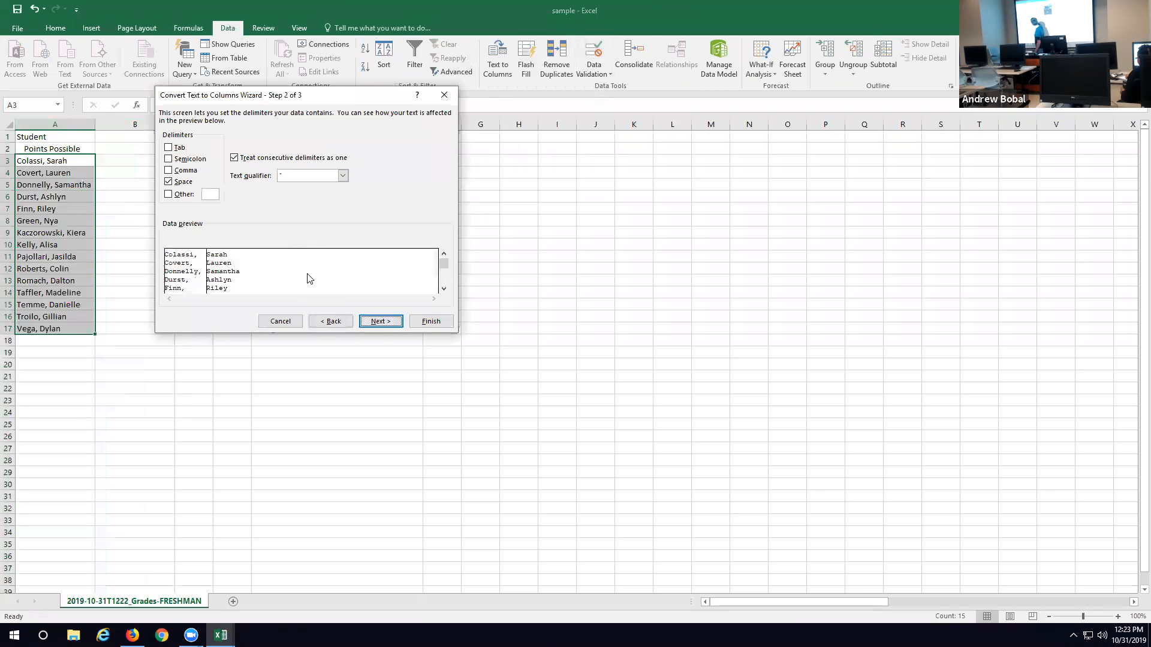
click(168, 181)
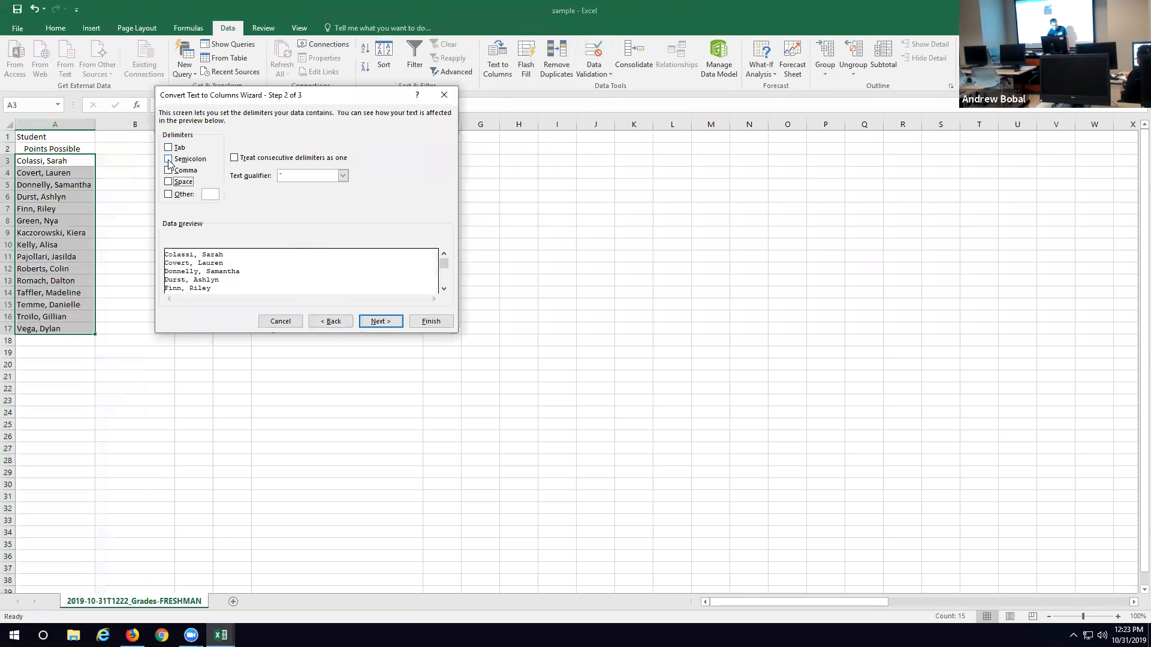
click(168, 171)
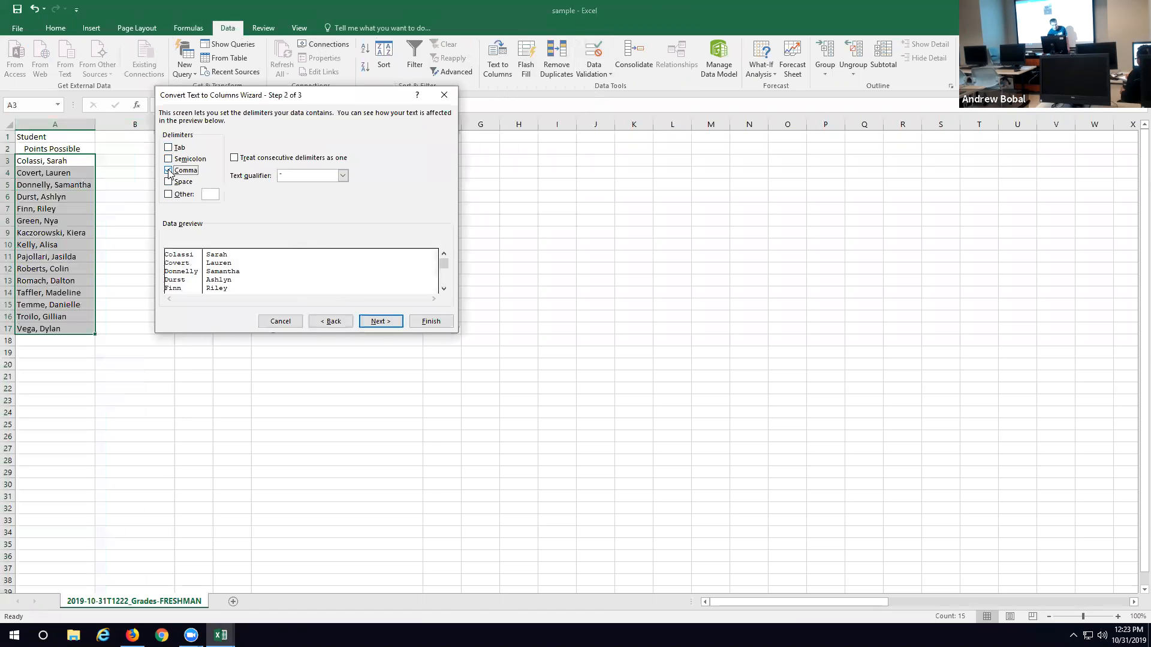
click(388, 321)
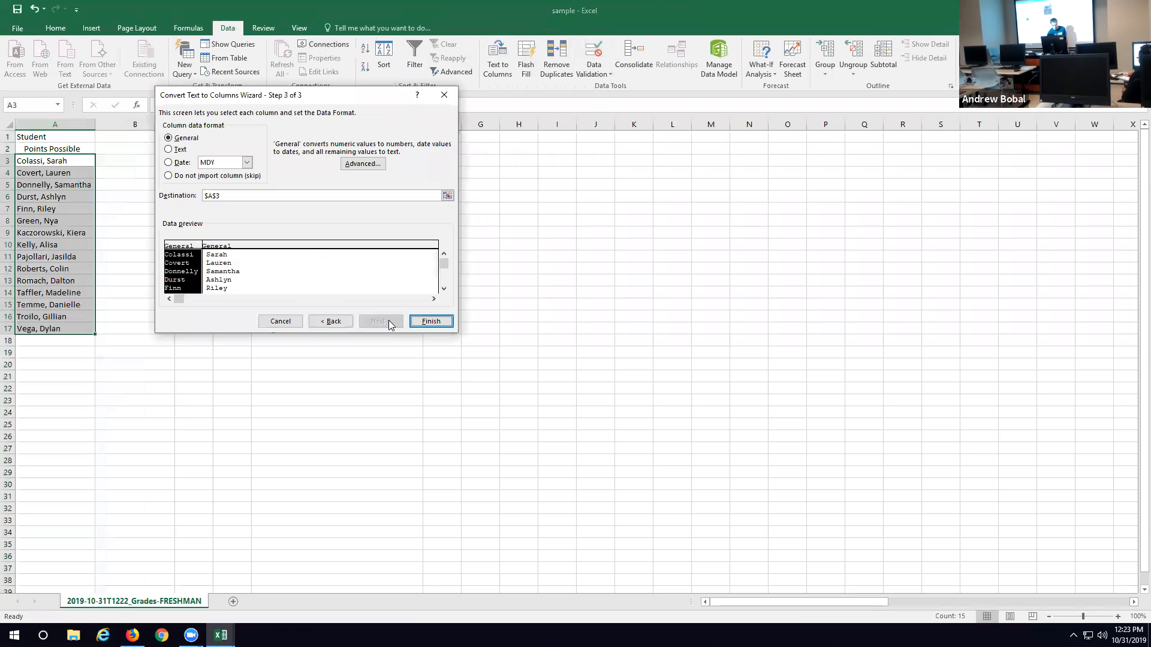
click(430, 321)
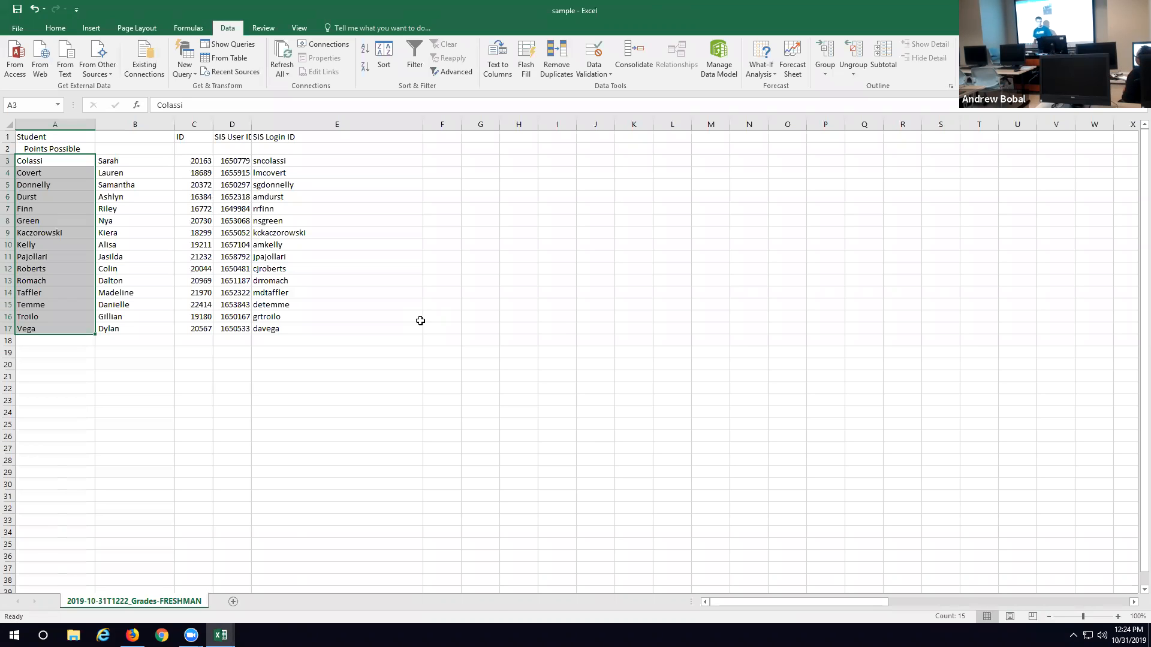
click(302, 161)
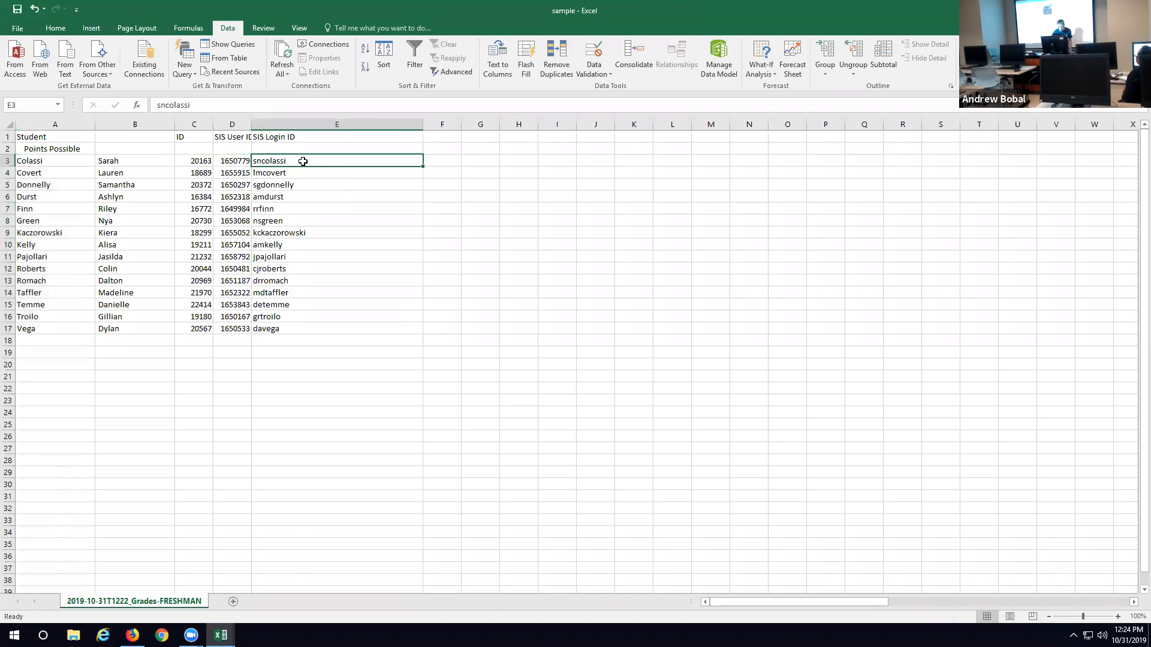
click(214, 104)
text(@widener)
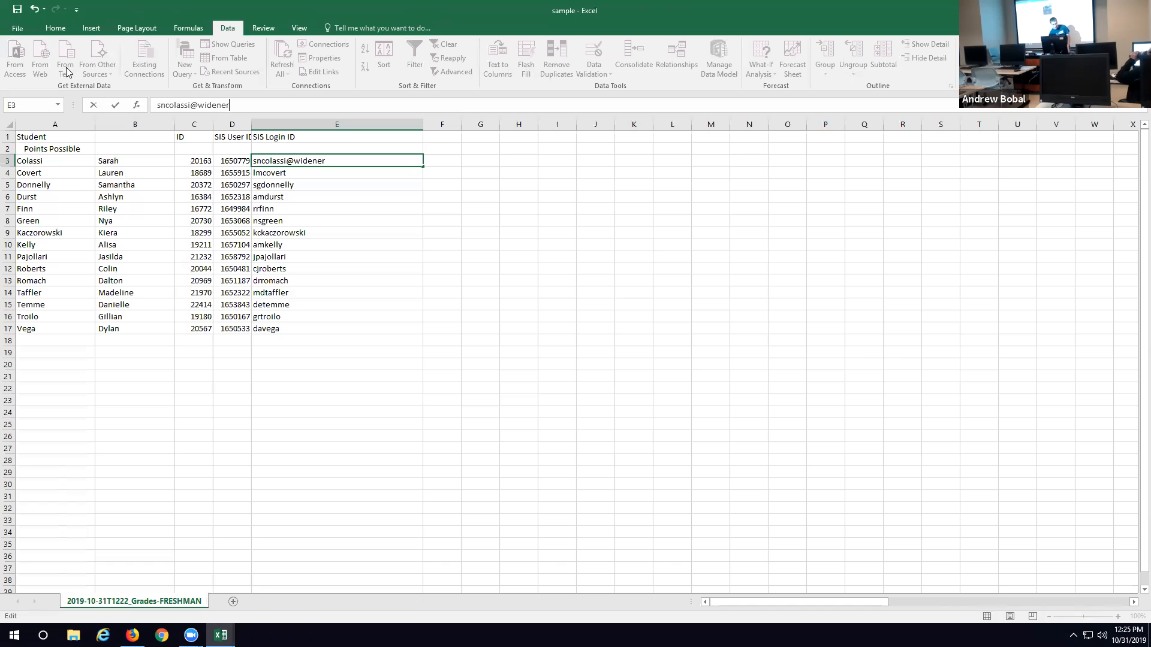
click(66, 120)
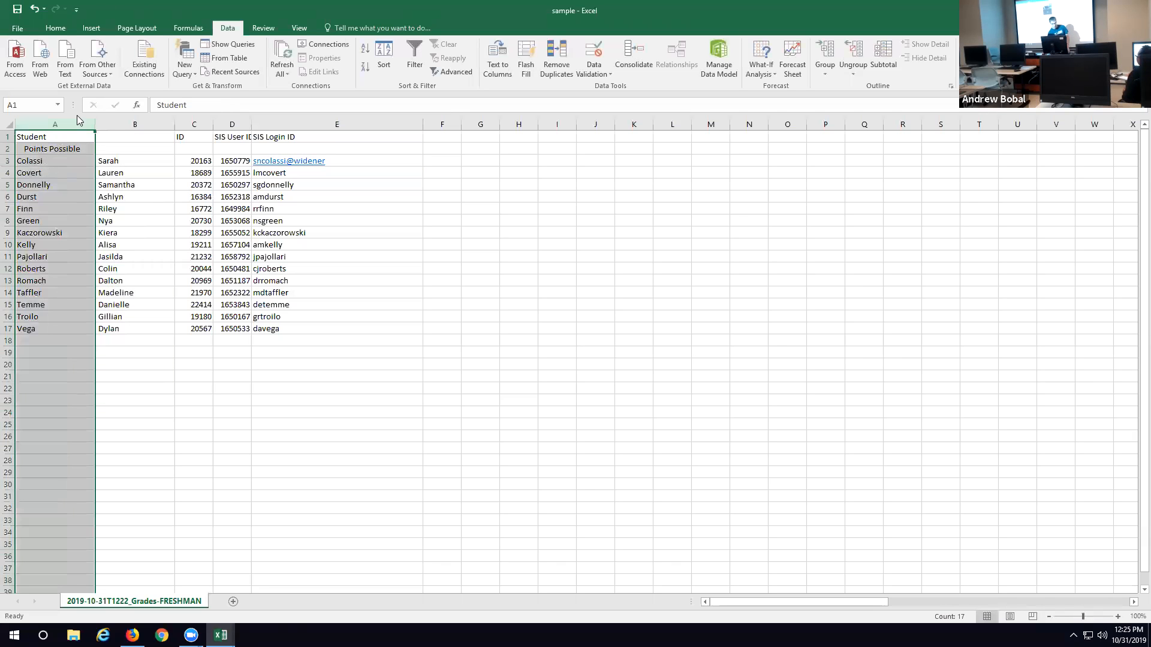
Step: Copy the first-name column B to column L and the Student column A to column M
click(133, 122)
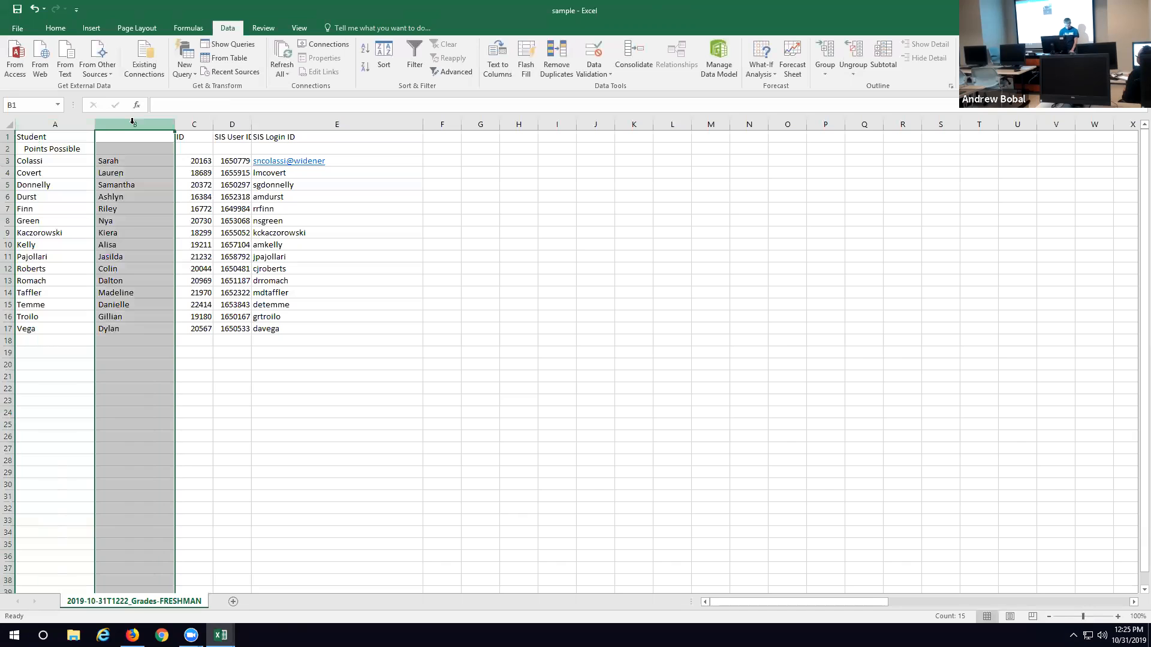
key(ctrl+c)
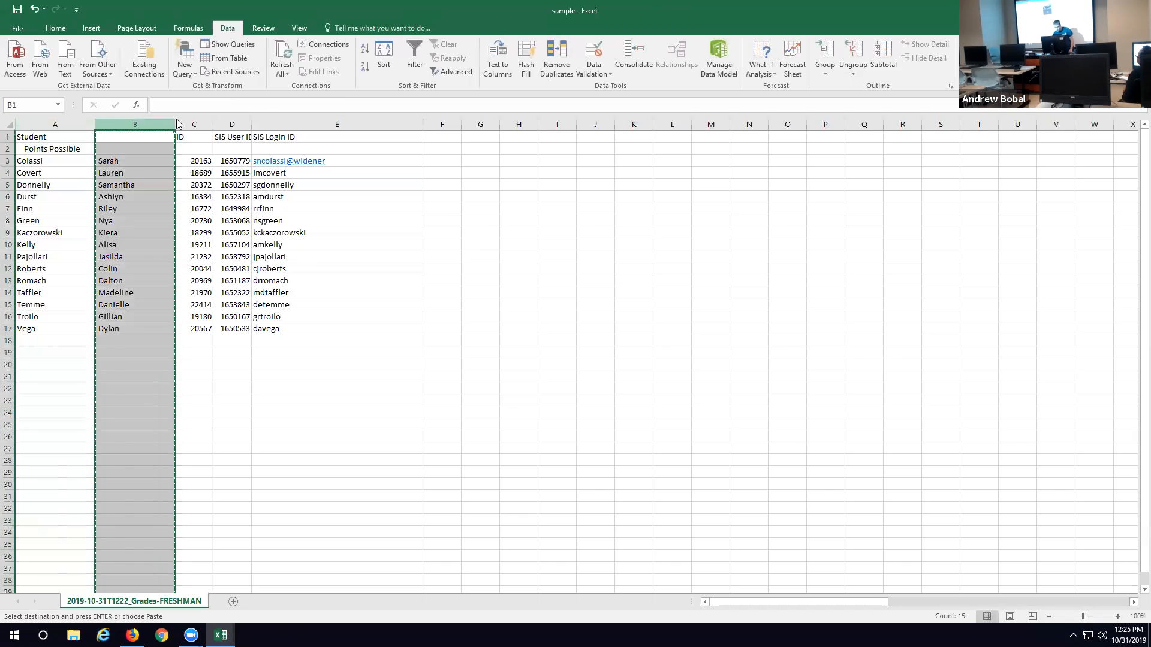
click(674, 119)
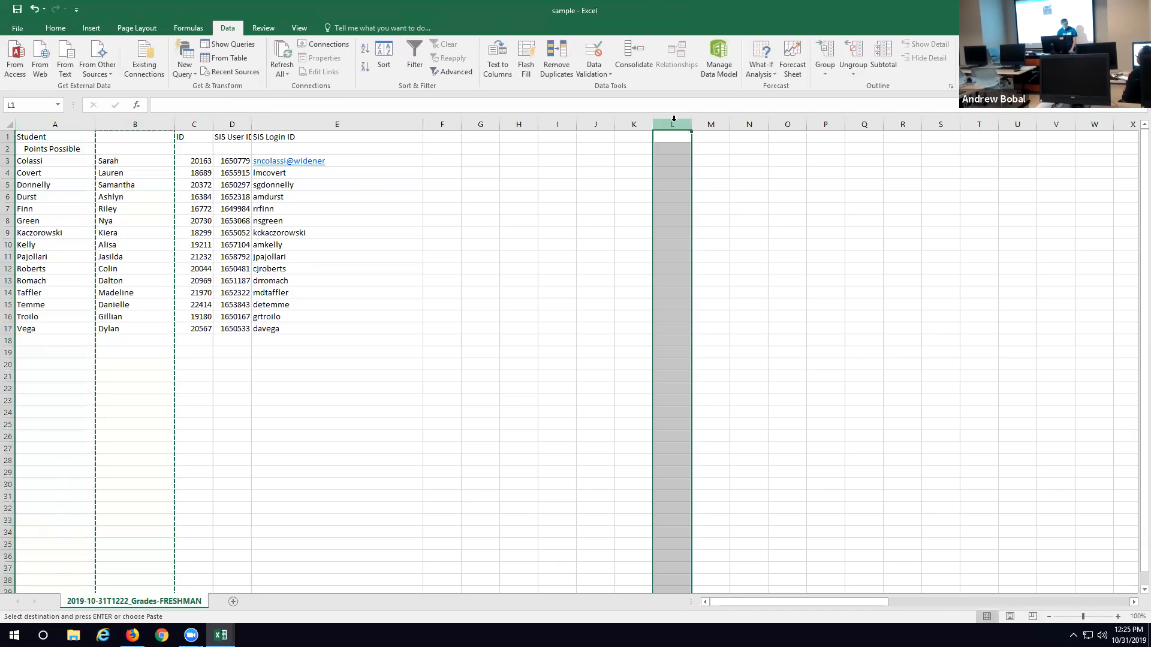
key(ctrl+v)
click(60, 123)
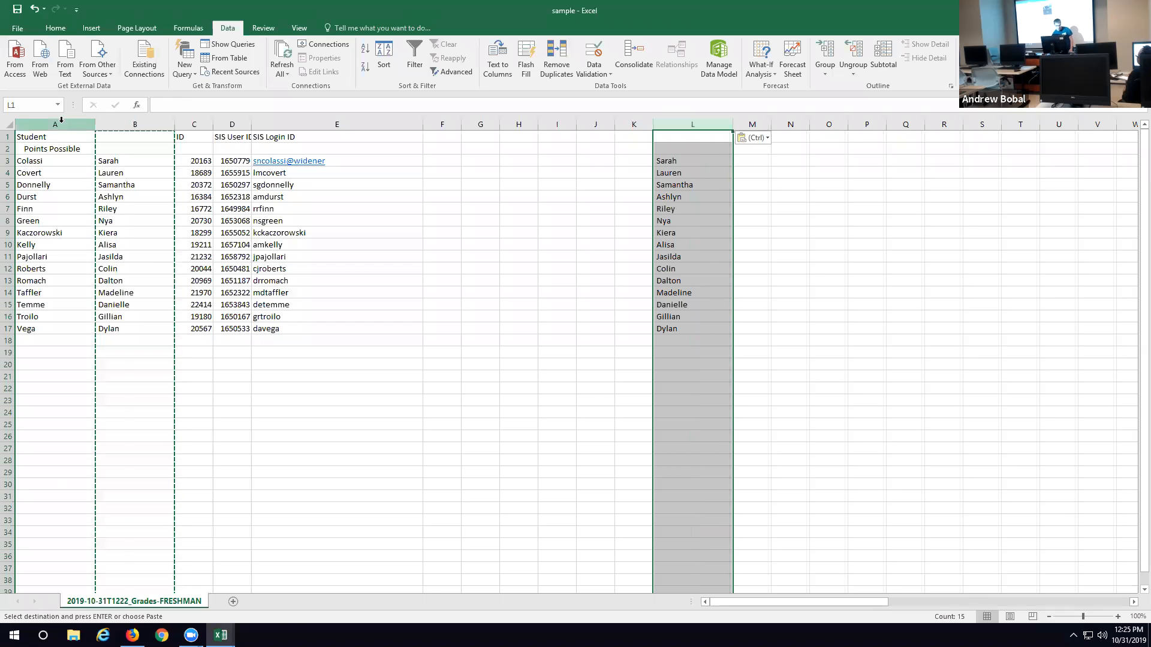
key(ctrl+c)
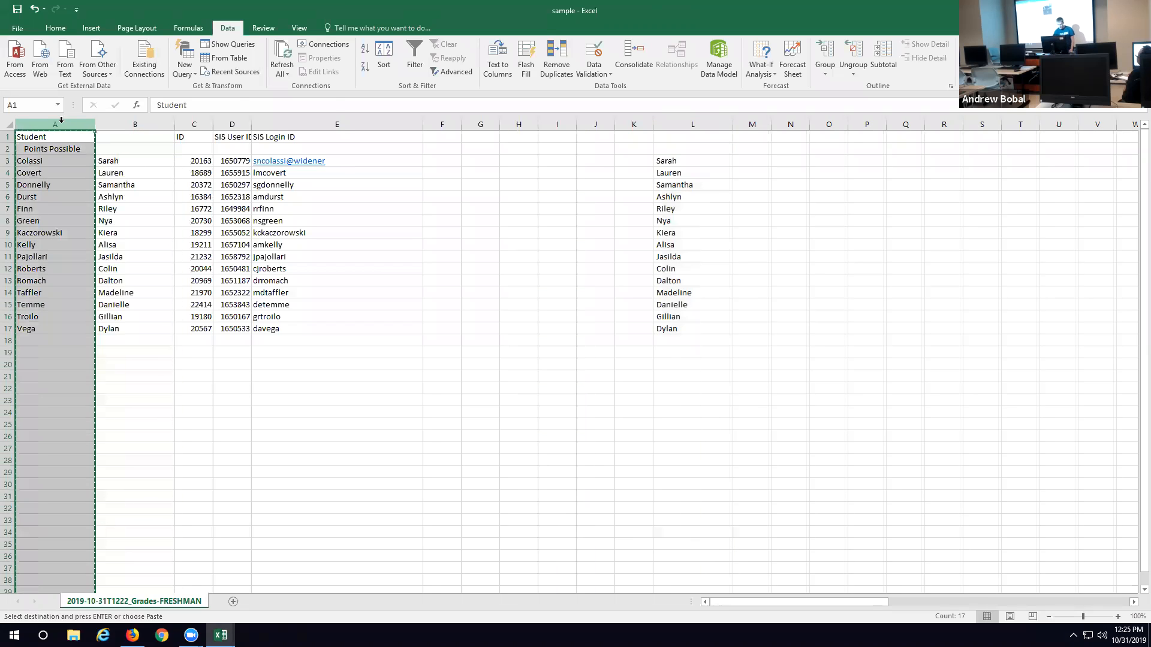
click(757, 124)
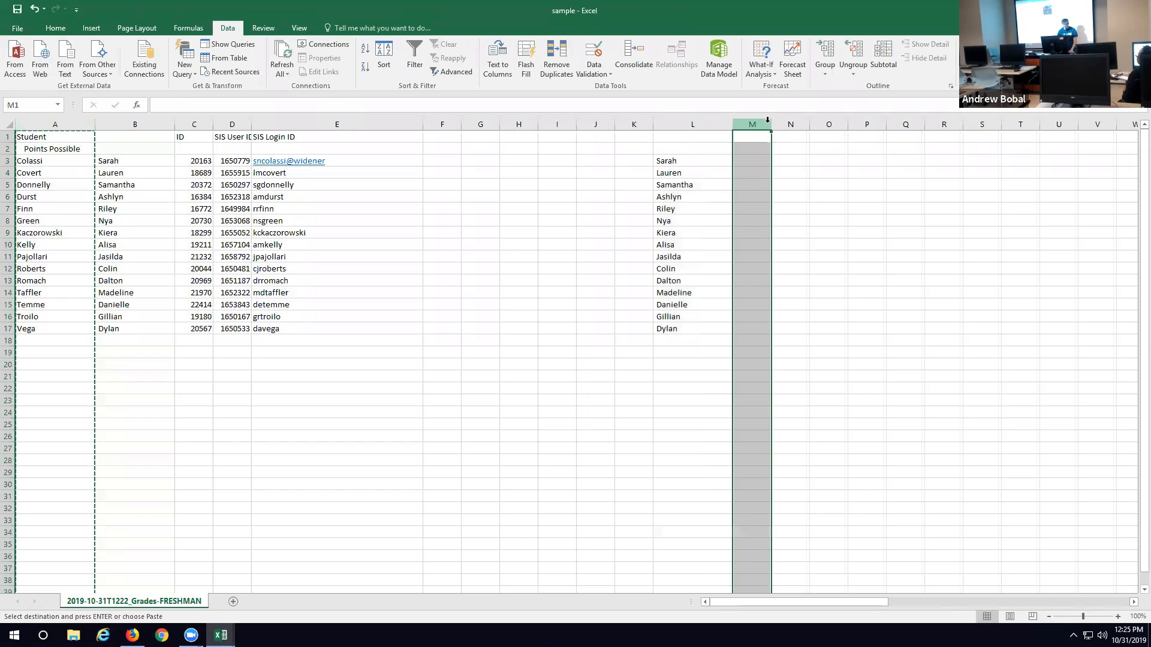
key(ctrl+v)
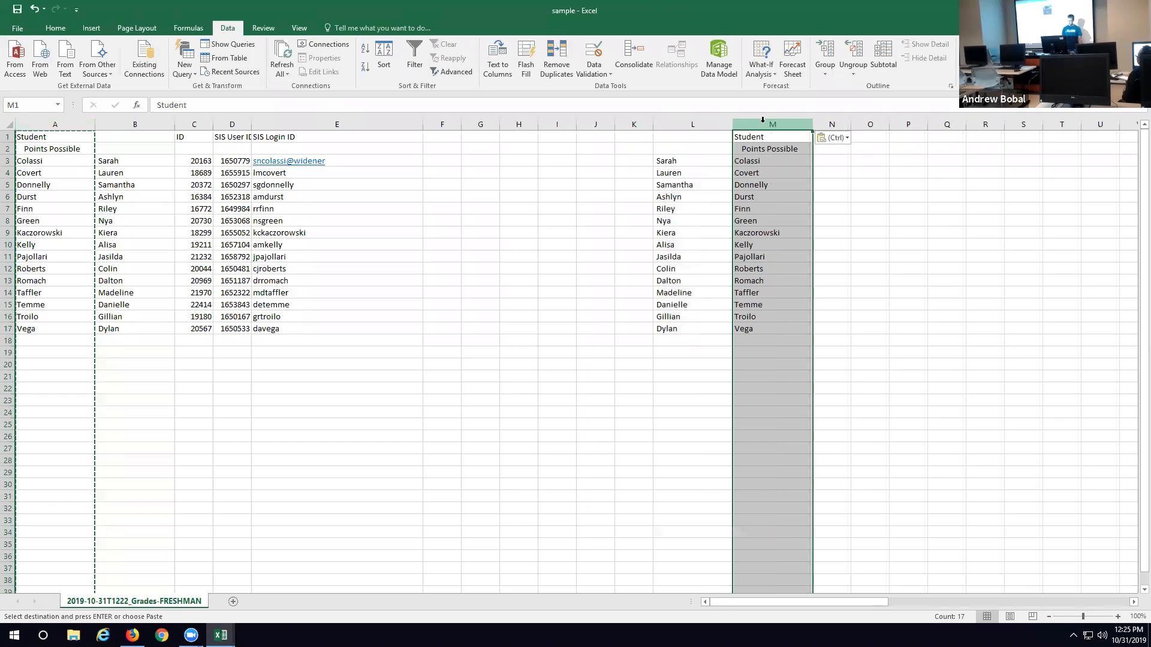
click(141, 126)
mouse_move(141, 125)
mouse_down()
mouse_move(782, 117)
mouse_move(135, 120)
mouse_up()
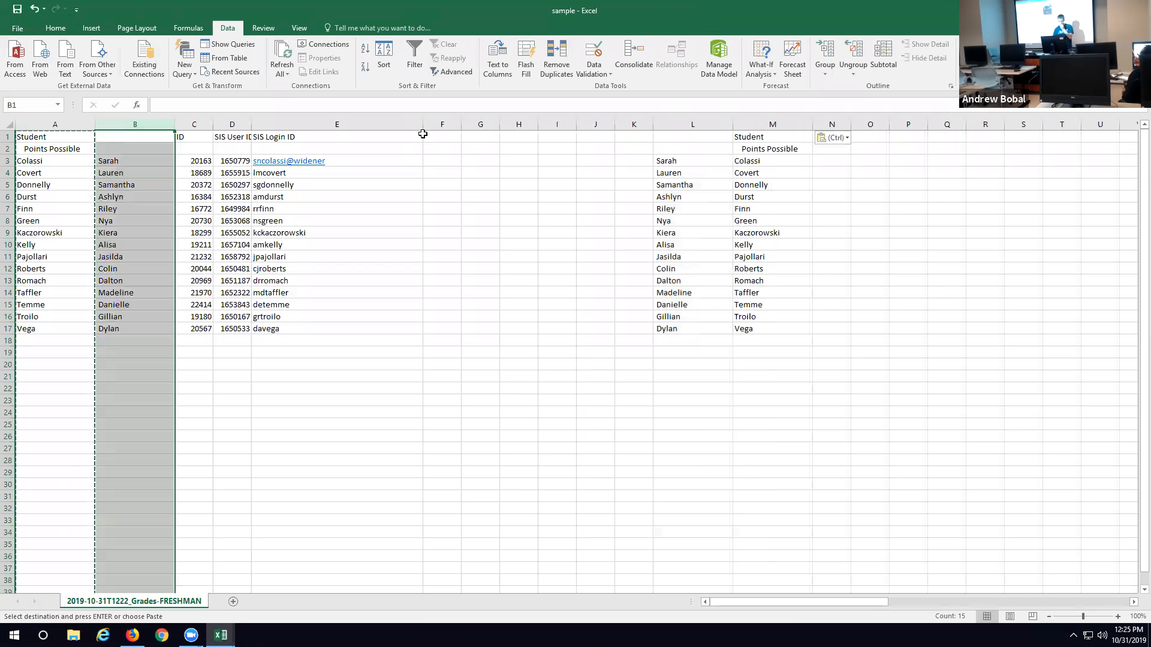
click(70, 123)
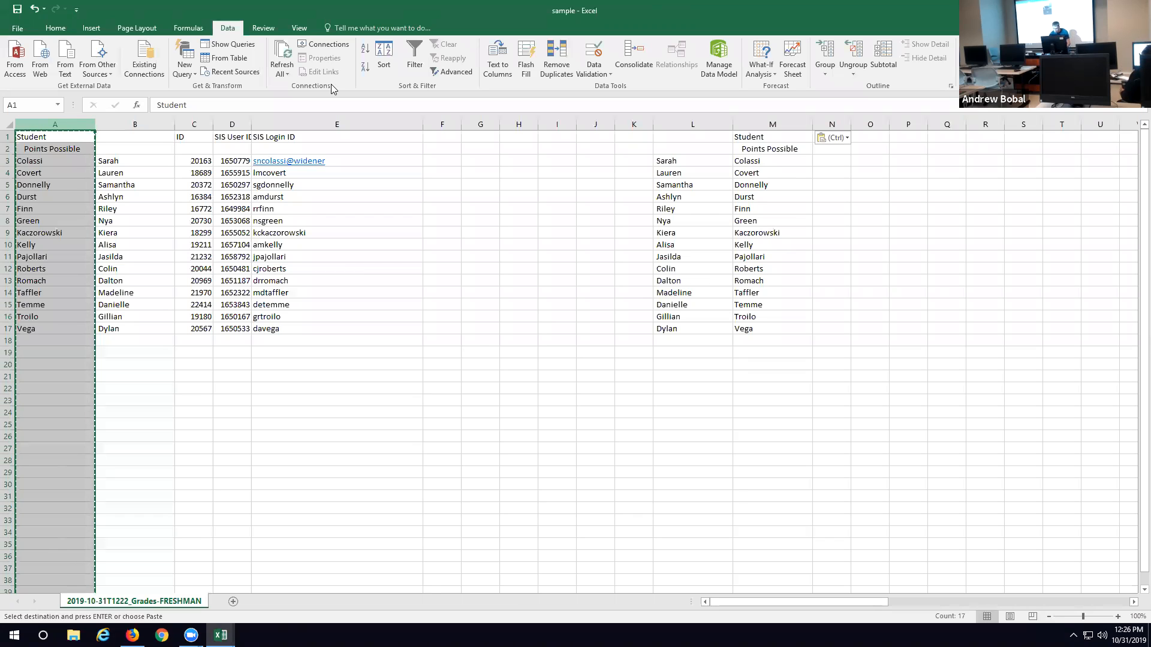
Step: Clear the copied name data from columns L and M
click(693, 124)
key(Delete)
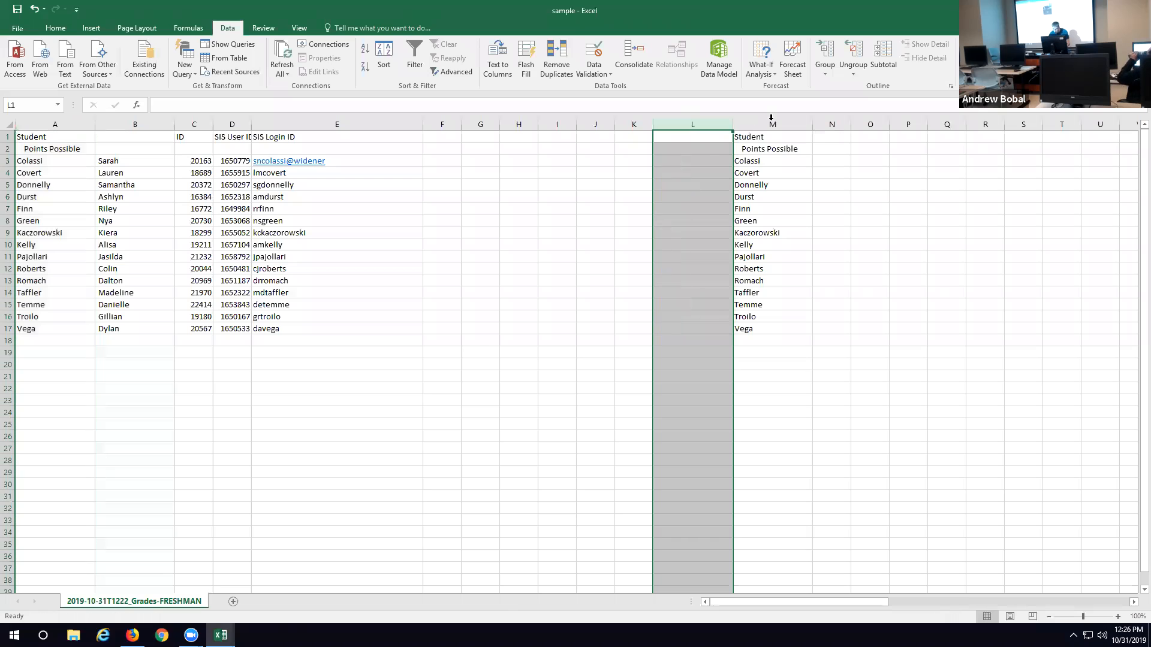
click(771, 124)
key(BackSpace)
key(Return)
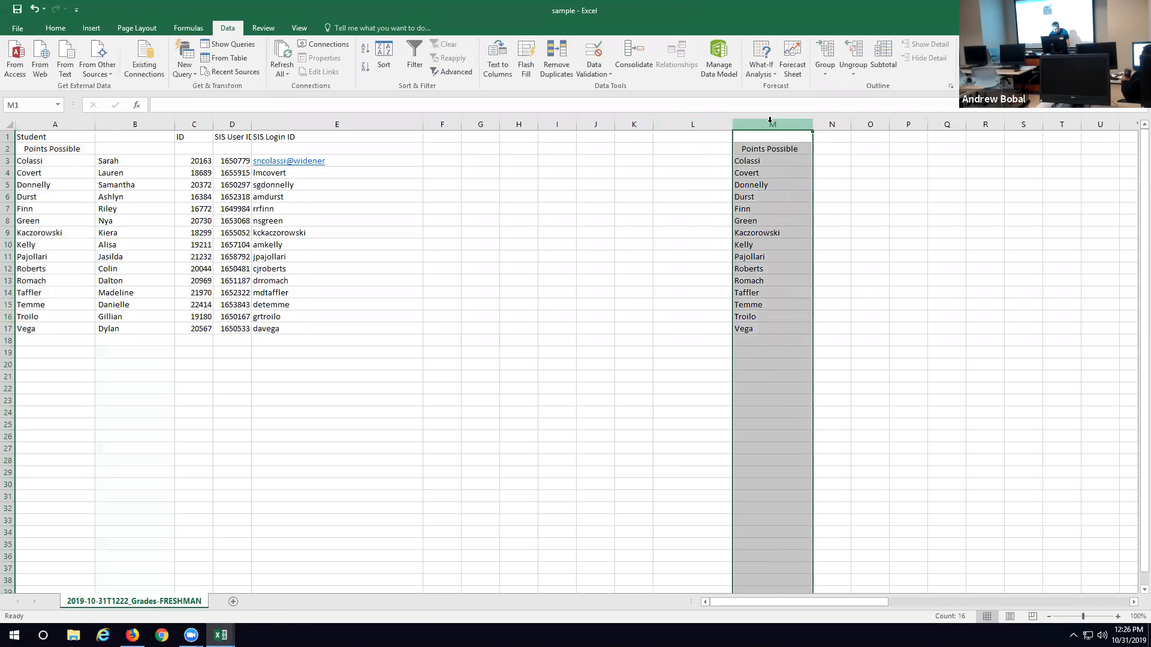
key(Delete)
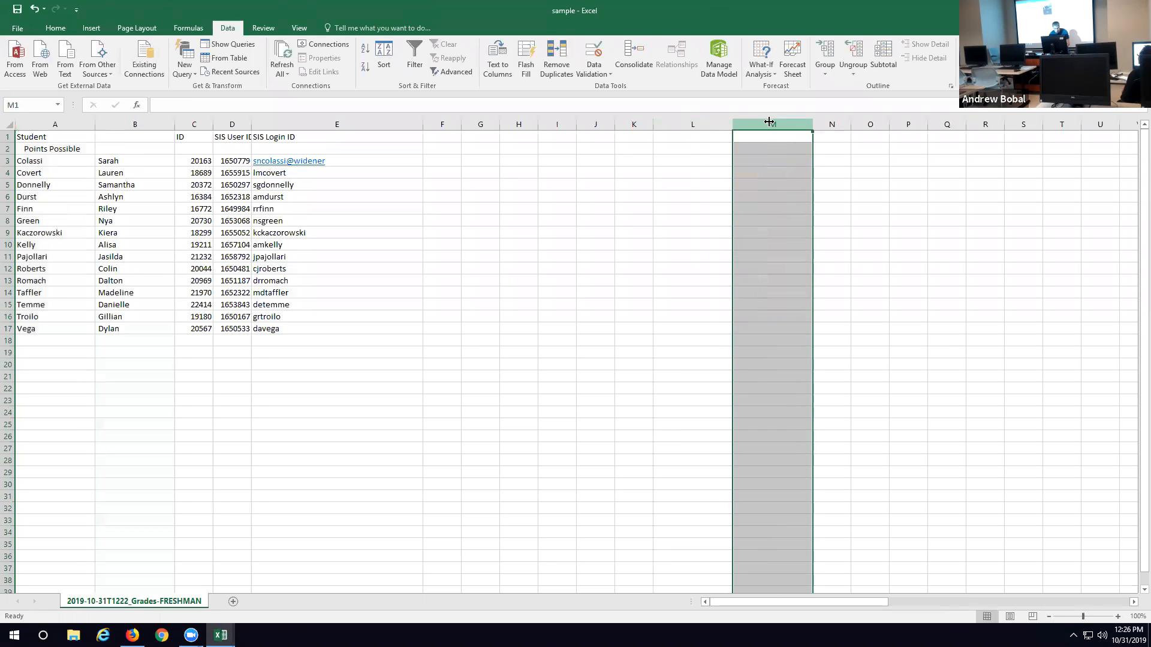
Step: Clear the contents of the Points Possible row 2
click(368, 163)
click(9, 149)
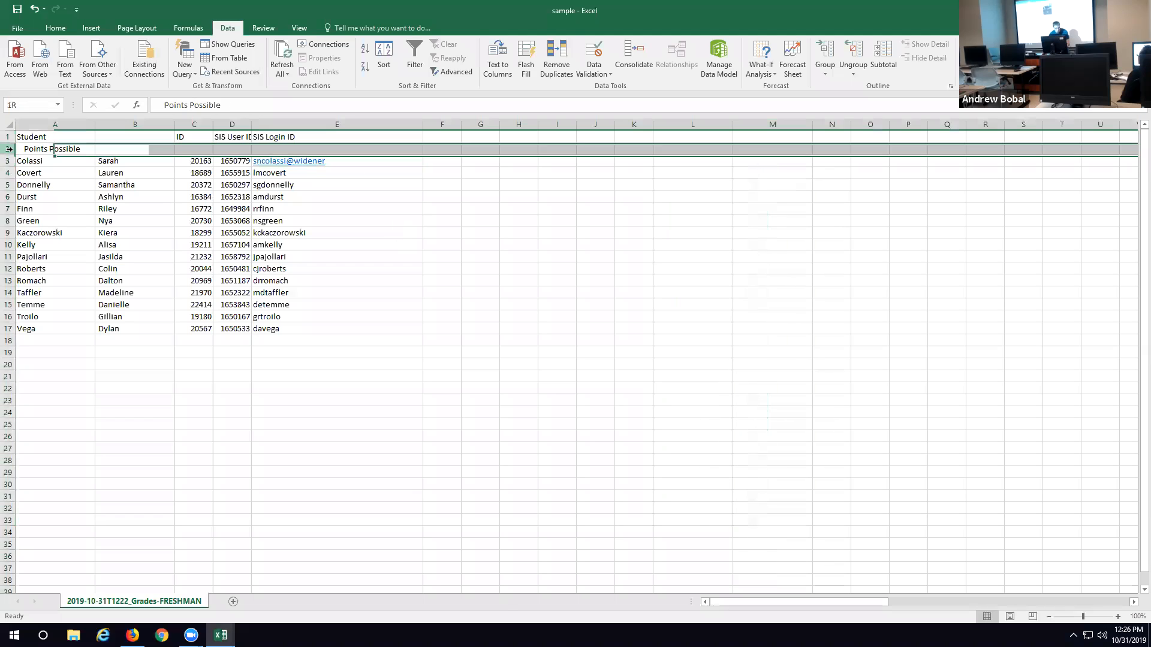
key(Delete)
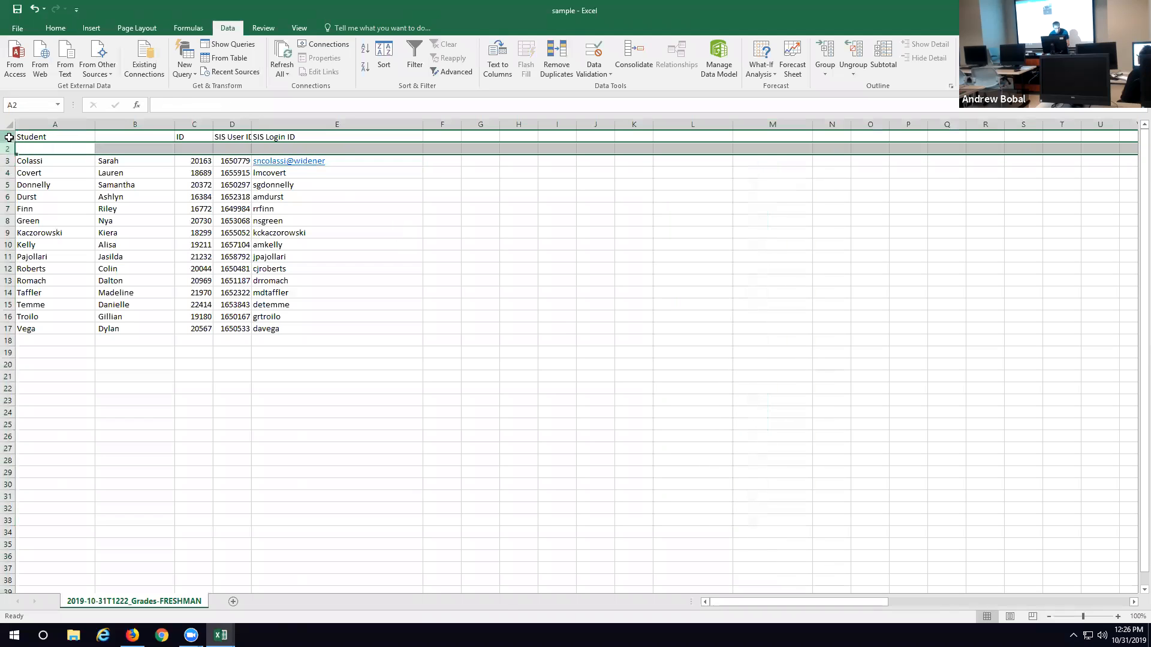
Step: Change the header in cell A1 to "Student Last Name"
click(9, 137)
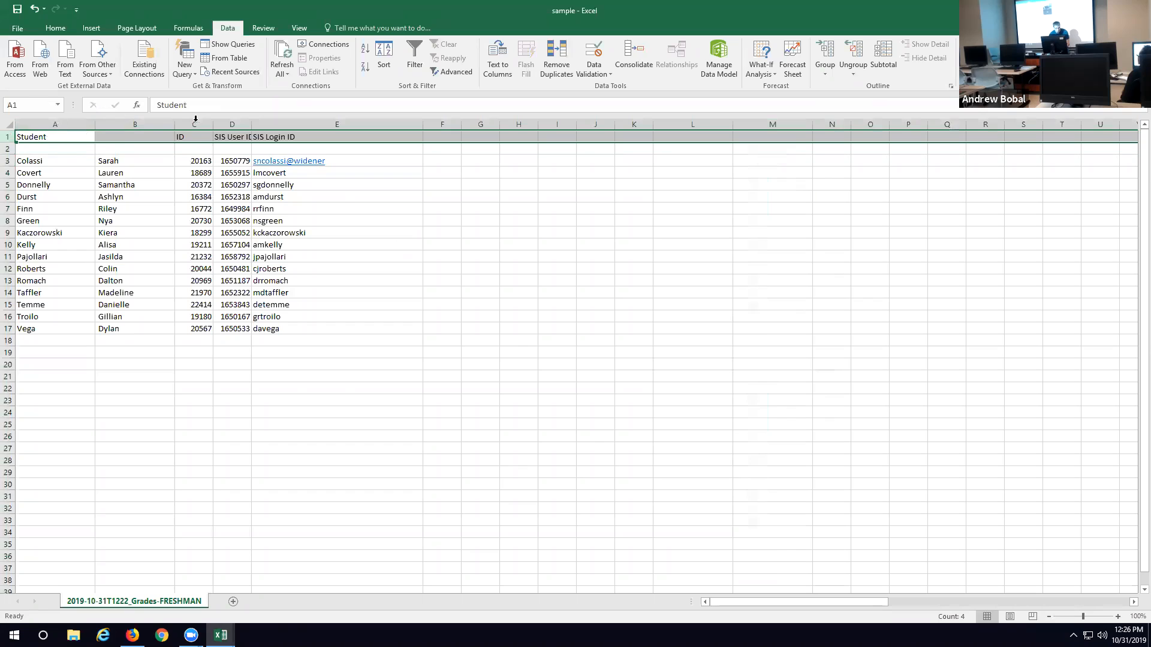
click(207, 104)
text(Last Name)
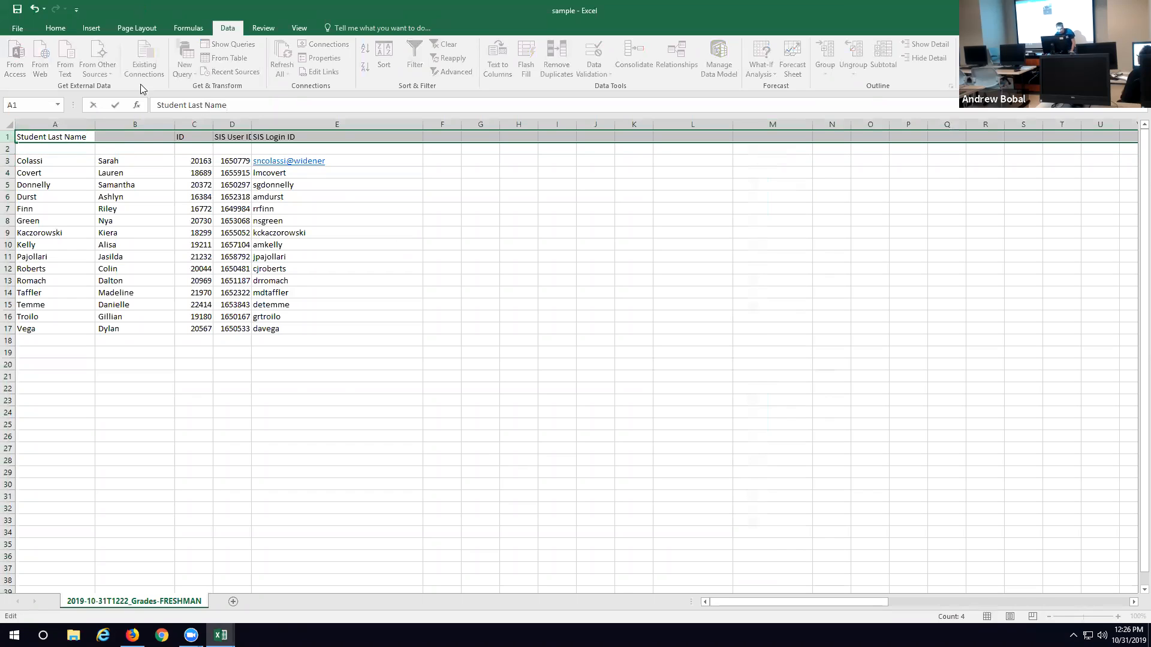
Step: Enter the header "Student First Name" in cell B1, correcting the spelling of "Student"
click(139, 140)
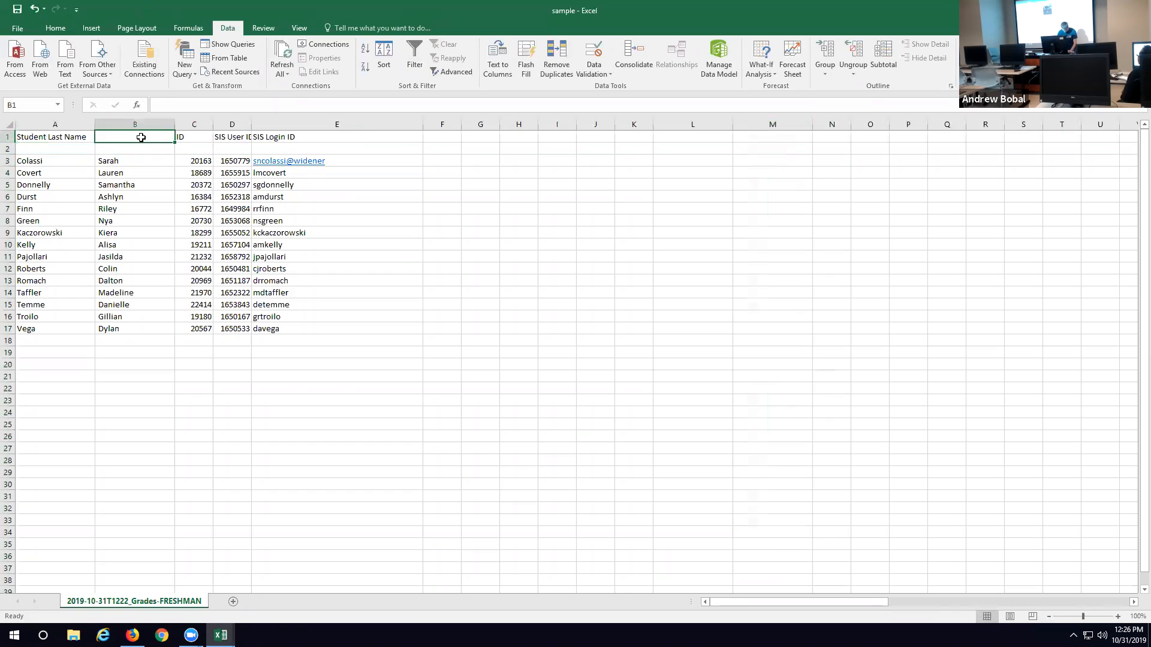
text(Stduent )
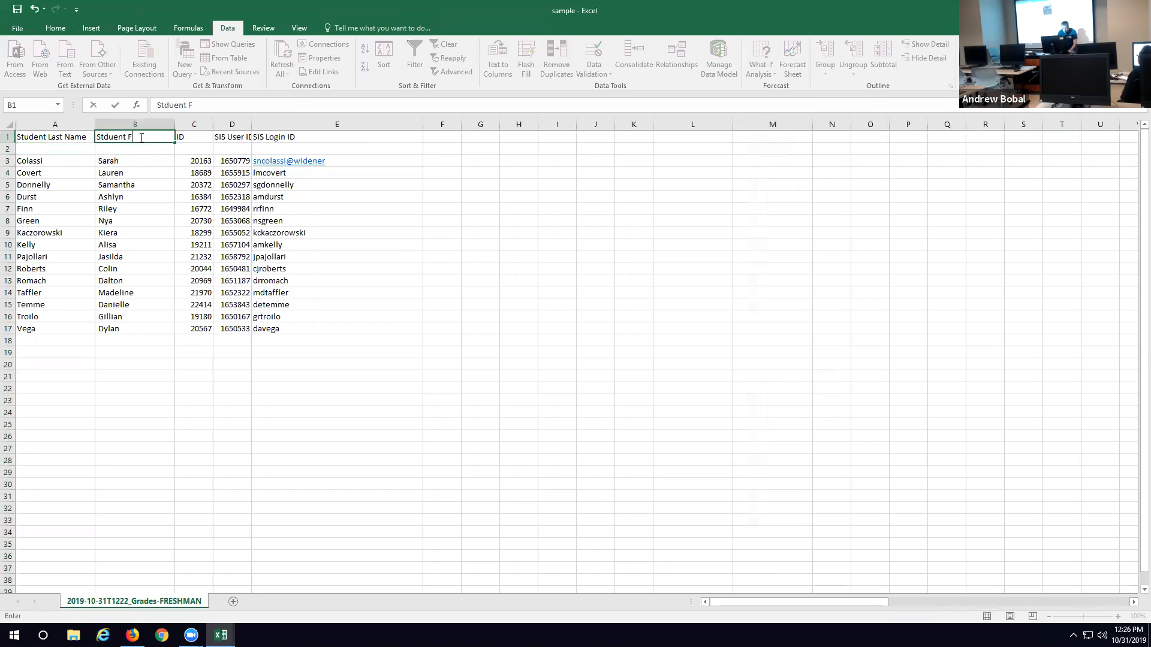
text(First Name)
click(190, 105)
key(BackSpace)
key(BackSpace)
key(BackSpace)
key(BackSpace)
key(BackSpace)
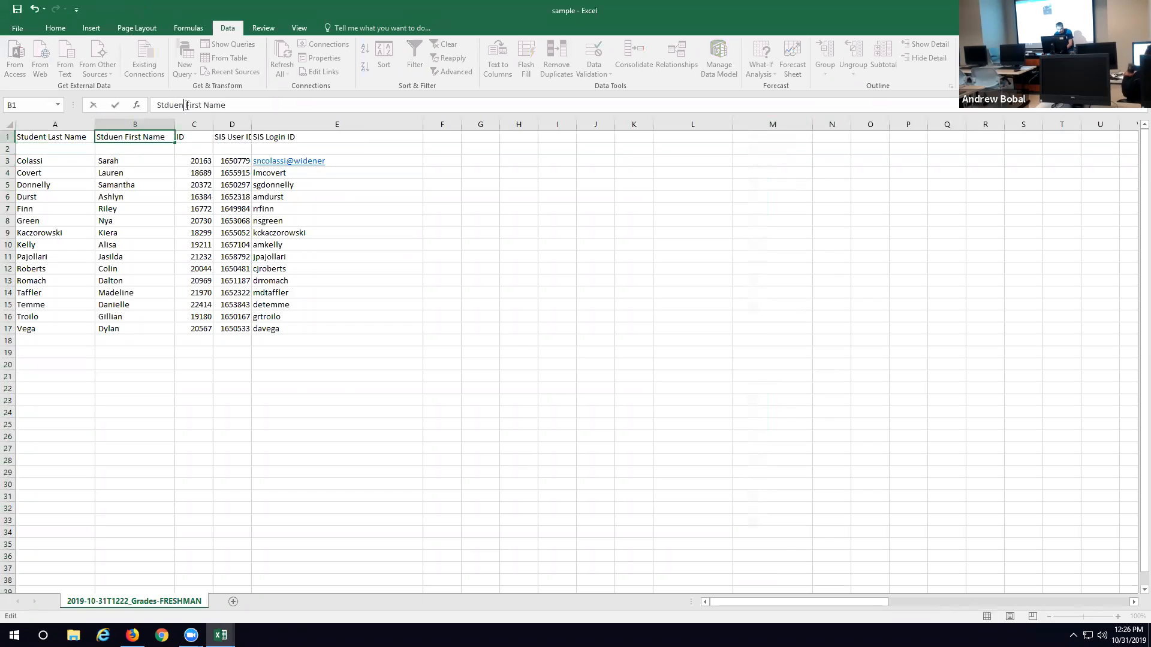
text(udent)
key(BackSpace)
key(BackSpace)
key(BackSpace)
text(ent)
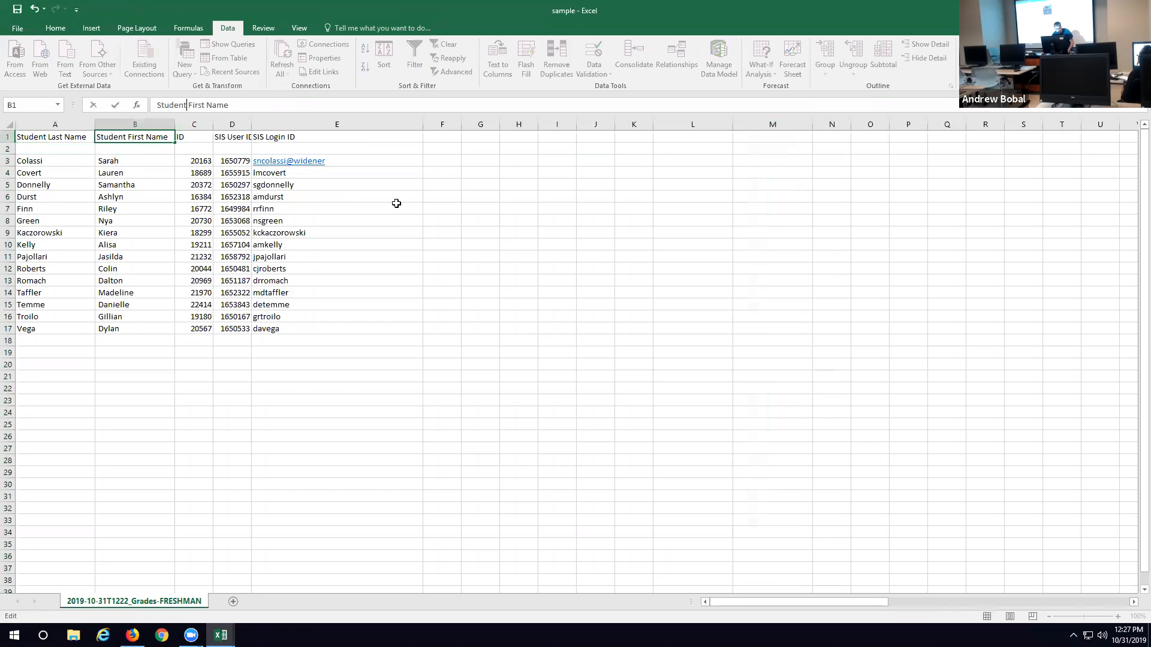
click(380, 223)
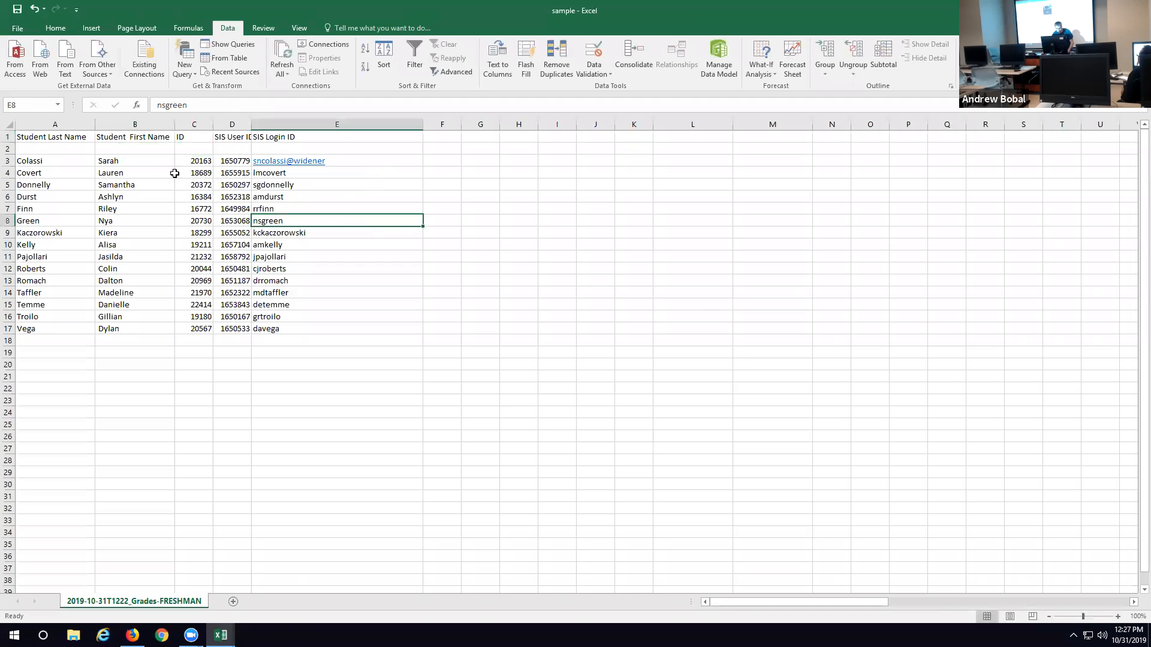
Step: Widen the SIS User ID column slightly and delete the empty row 2
drag(253, 124, 259, 124)
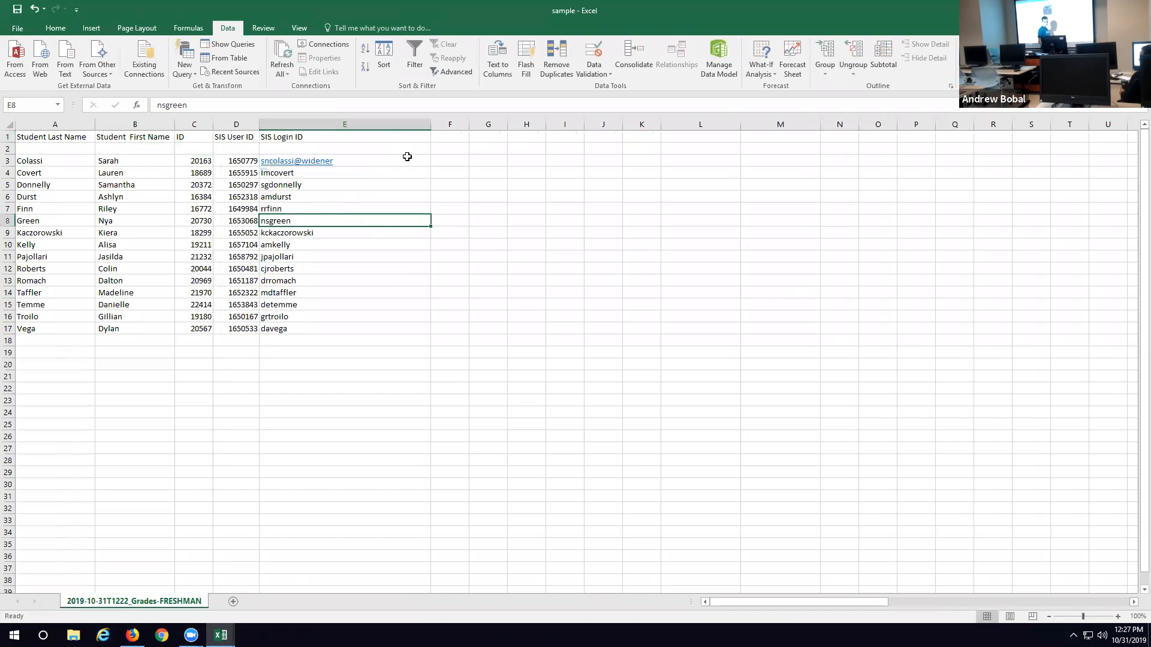
click(7, 149)
right_click(8, 149)
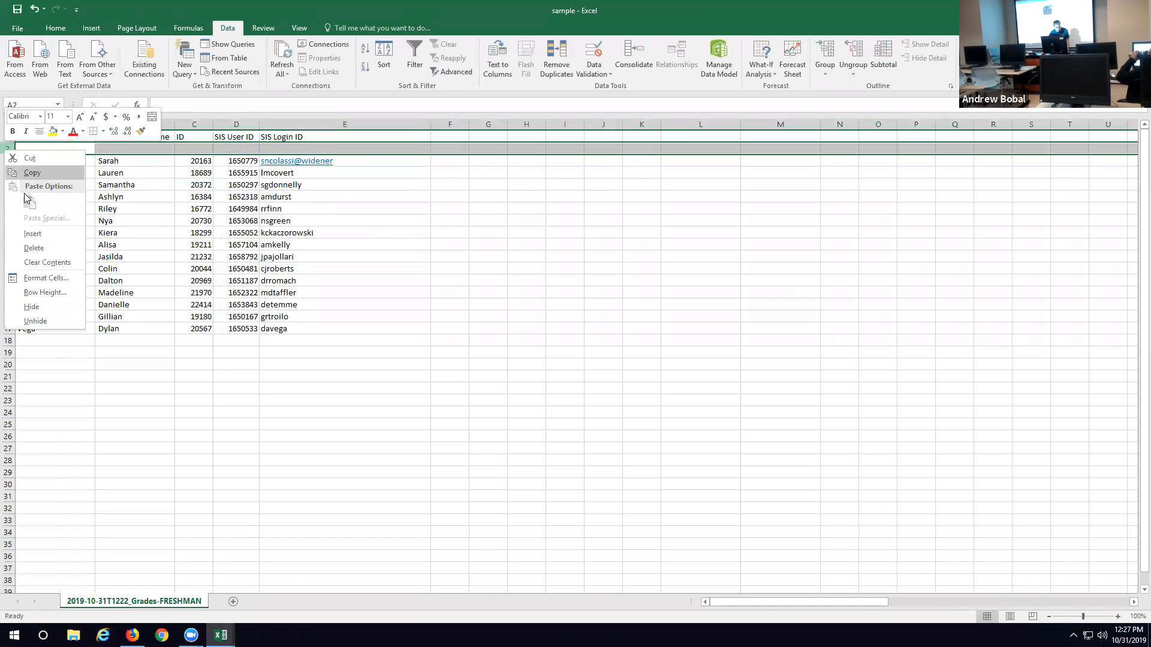
click(34, 248)
Step: Freeze the top row so the column headers stay in view while scrolling
click(6, 139)
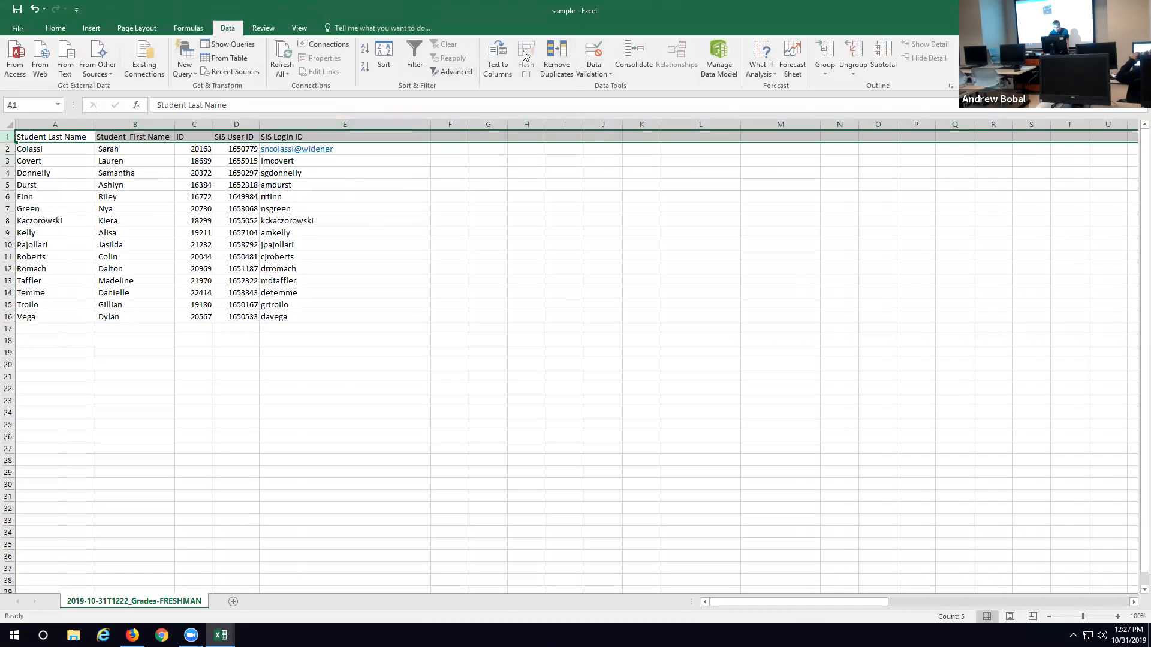
click(136, 28)
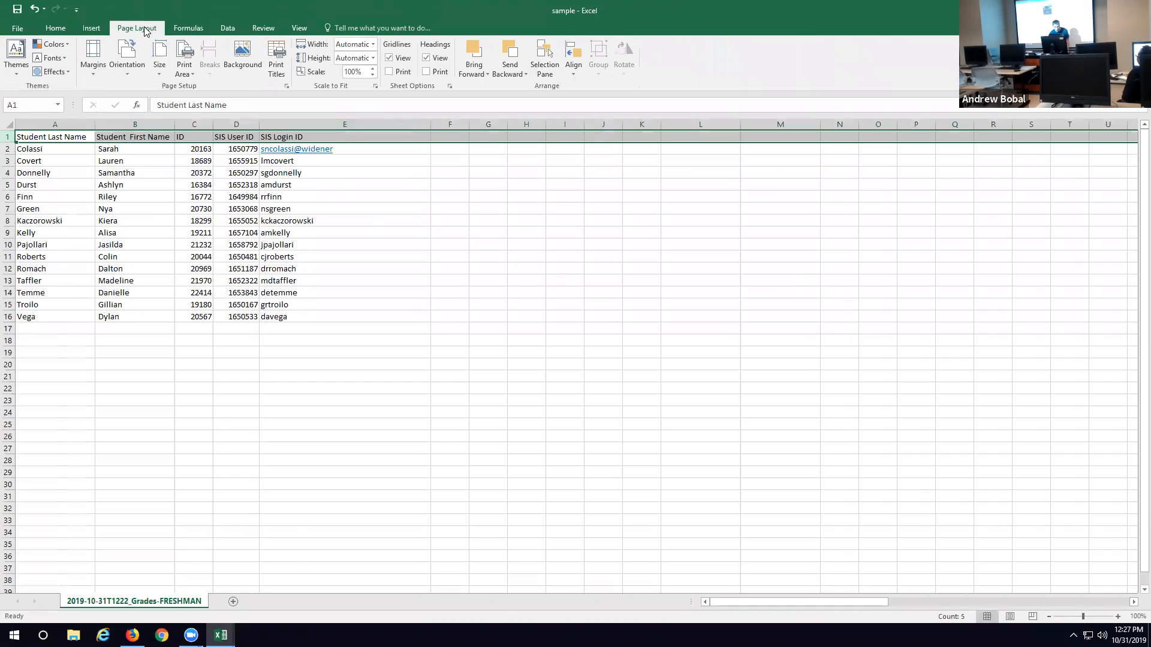
click(299, 28)
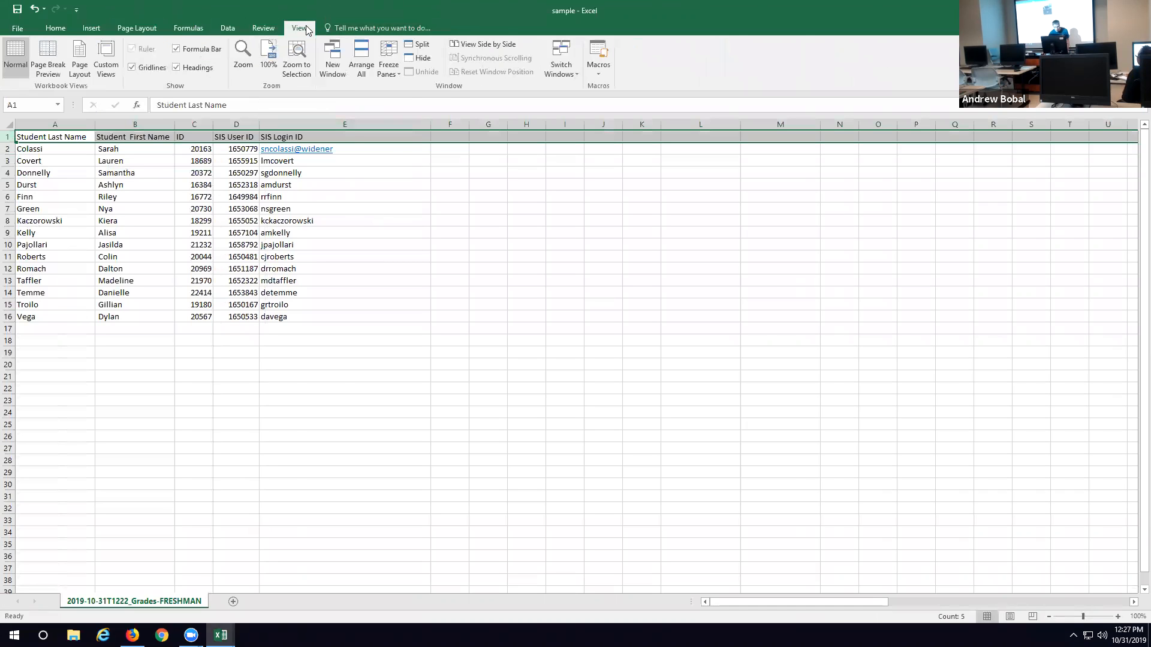
click(389, 64)
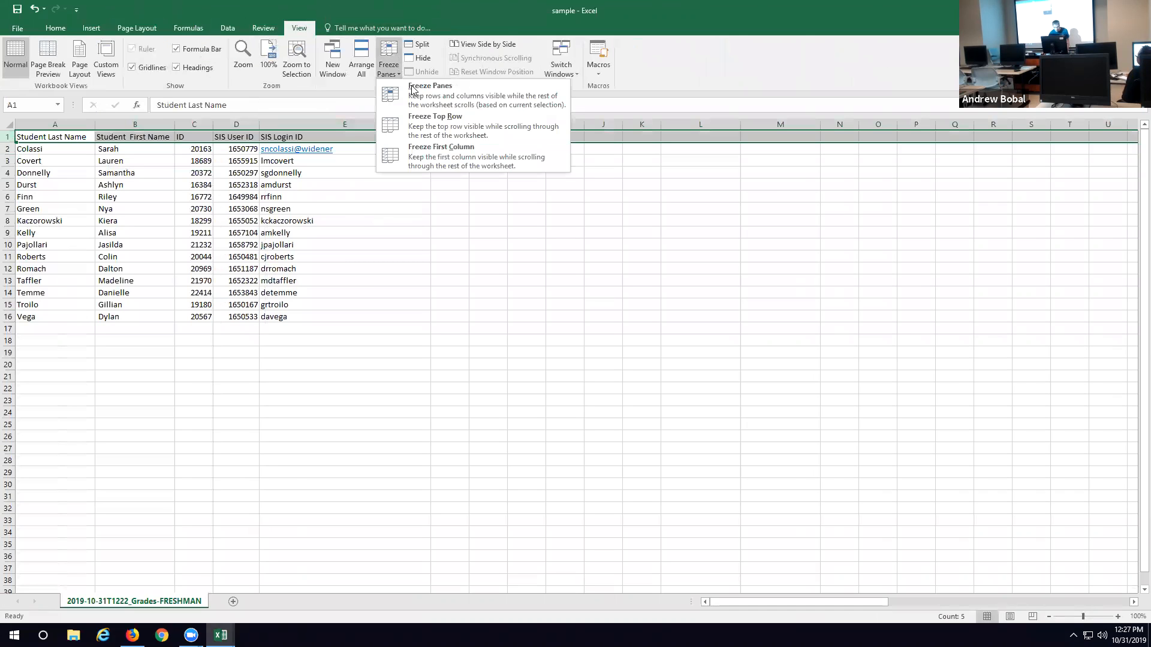
click(449, 128)
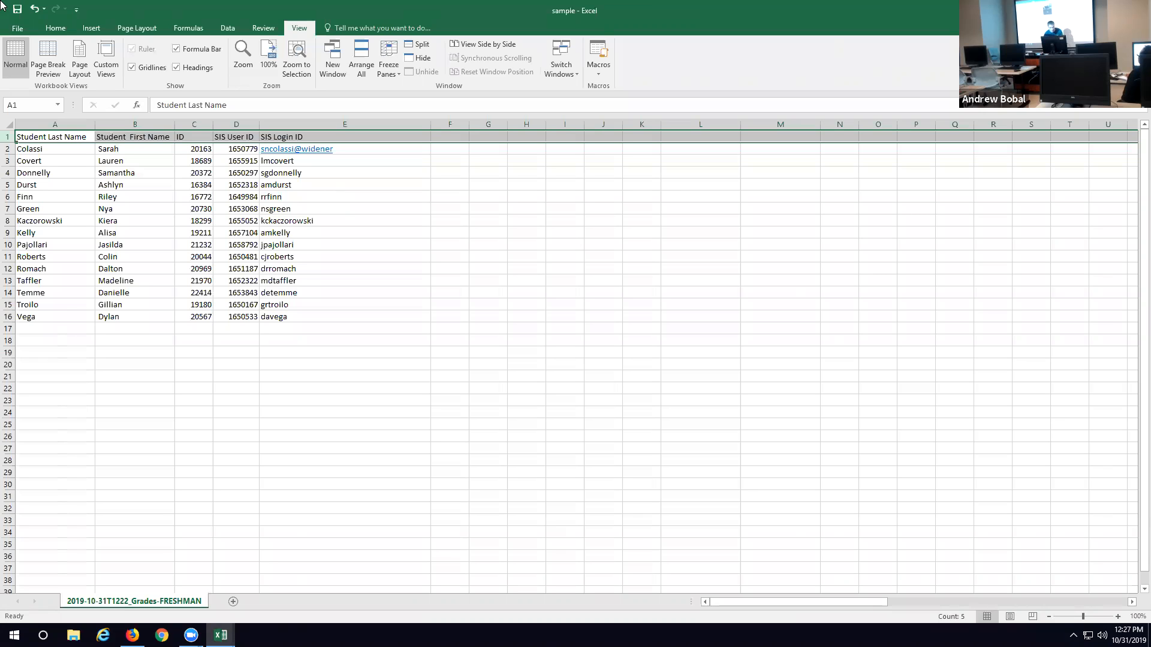
Step: Copy the student table A1:E16 and paste it transposed at cell L6 using Paste Special
drag(28, 135, 52, 162)
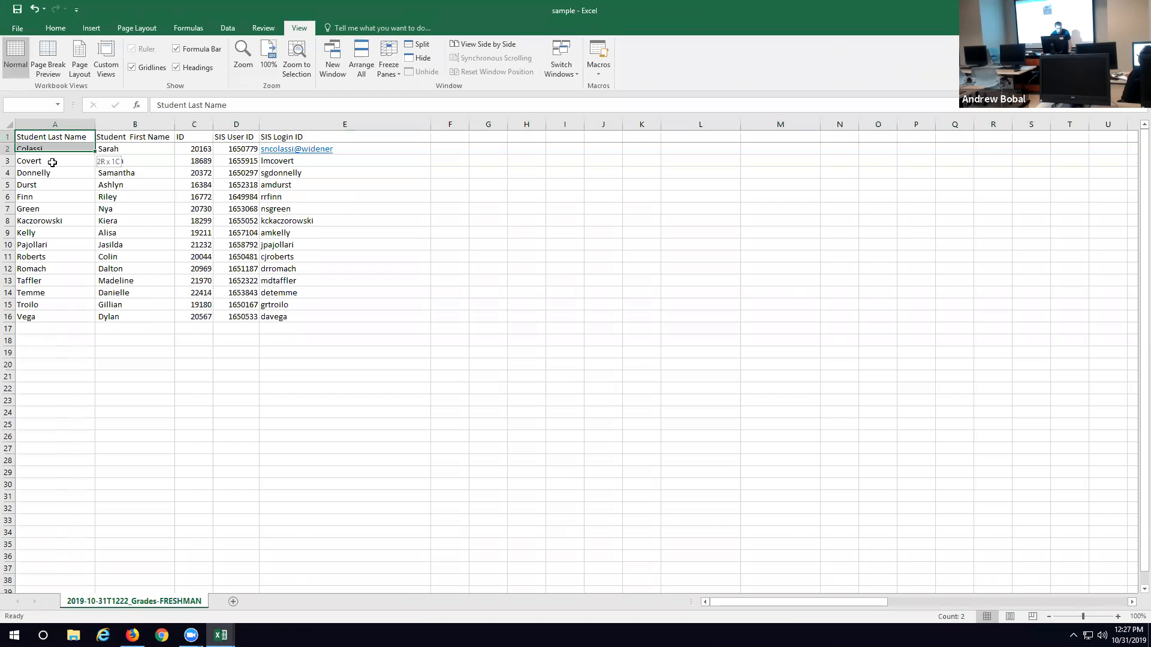
drag(177, 224, 297, 322)
key(ctrl+c)
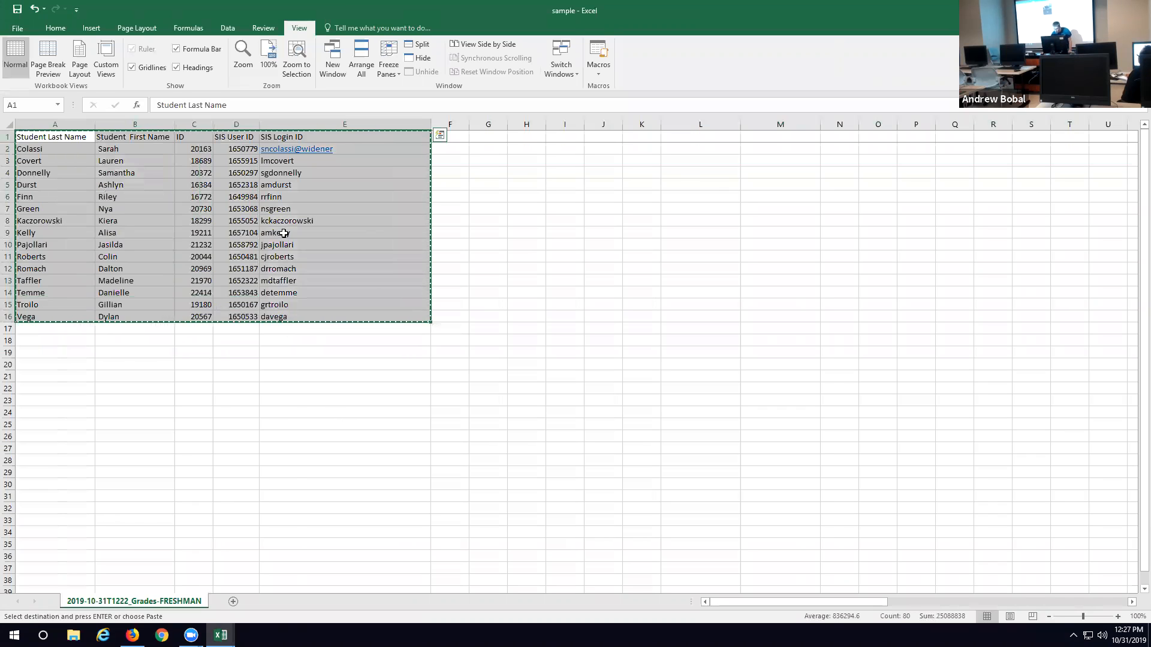
click(679, 199)
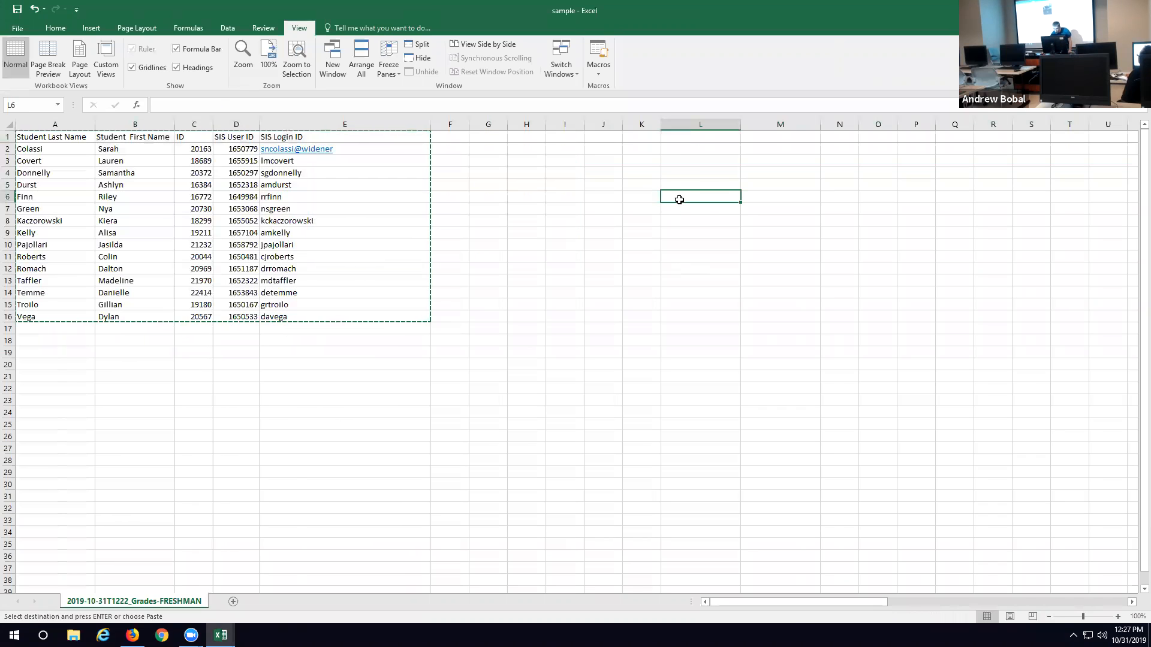
right_click(681, 198)
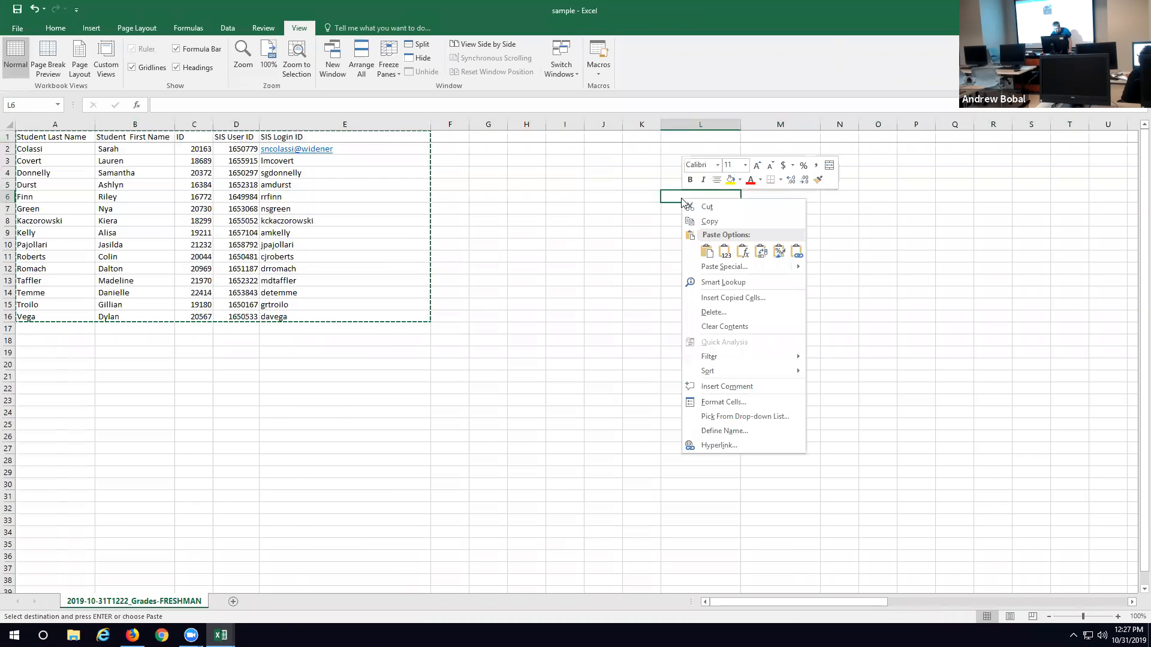
click(747, 267)
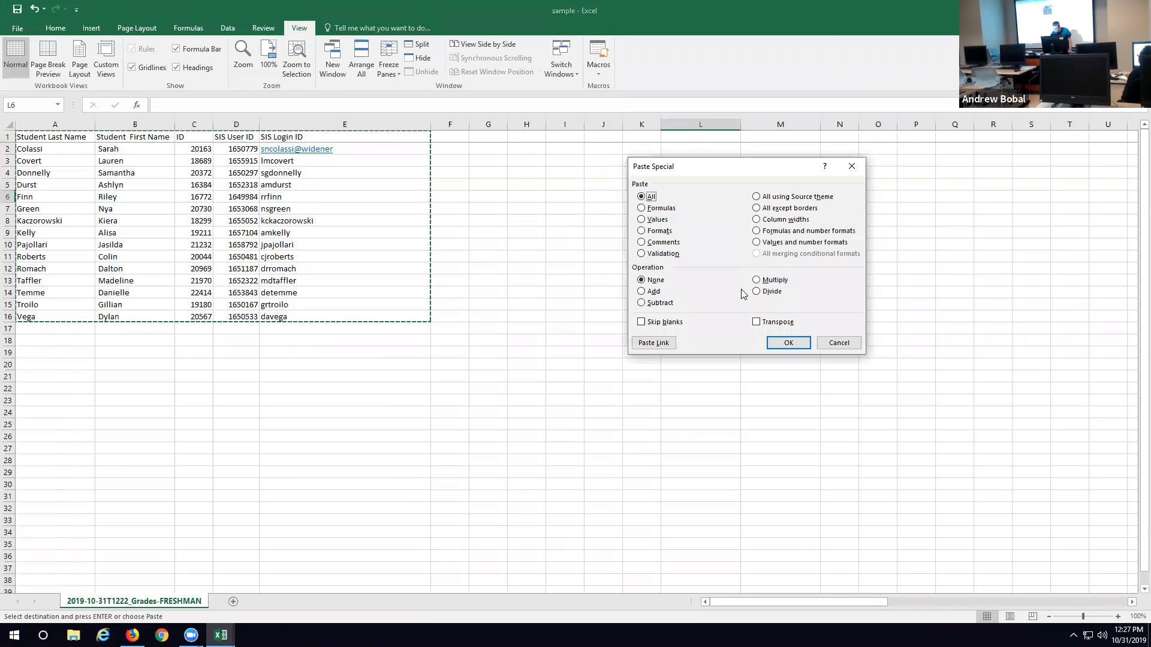
click(757, 322)
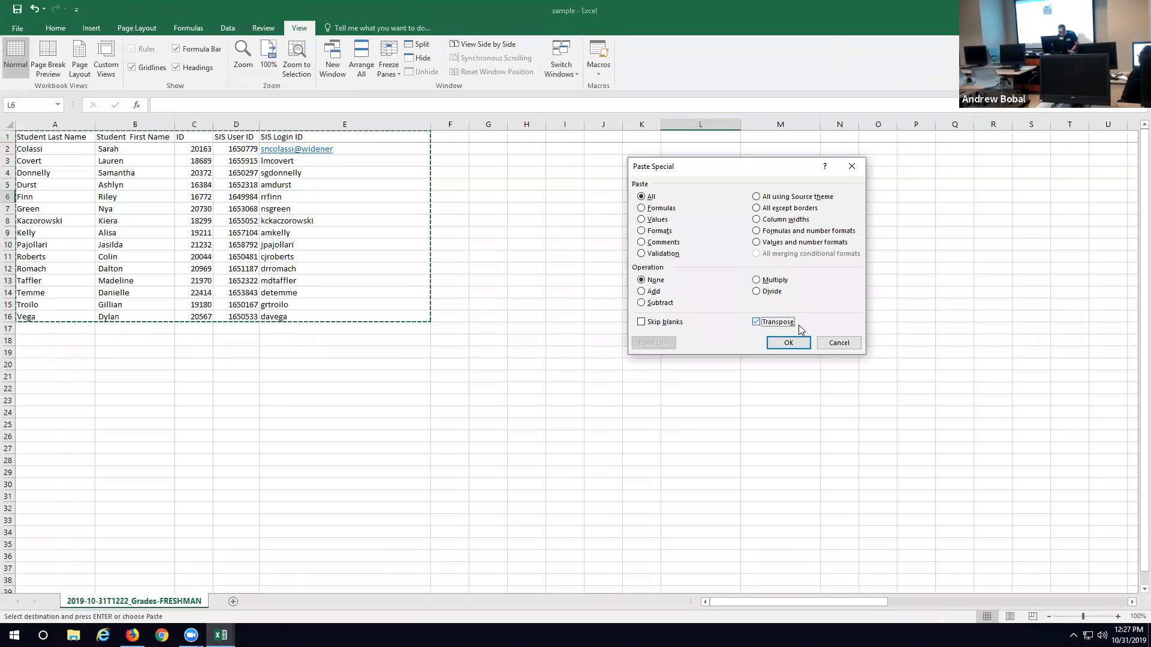
click(789, 343)
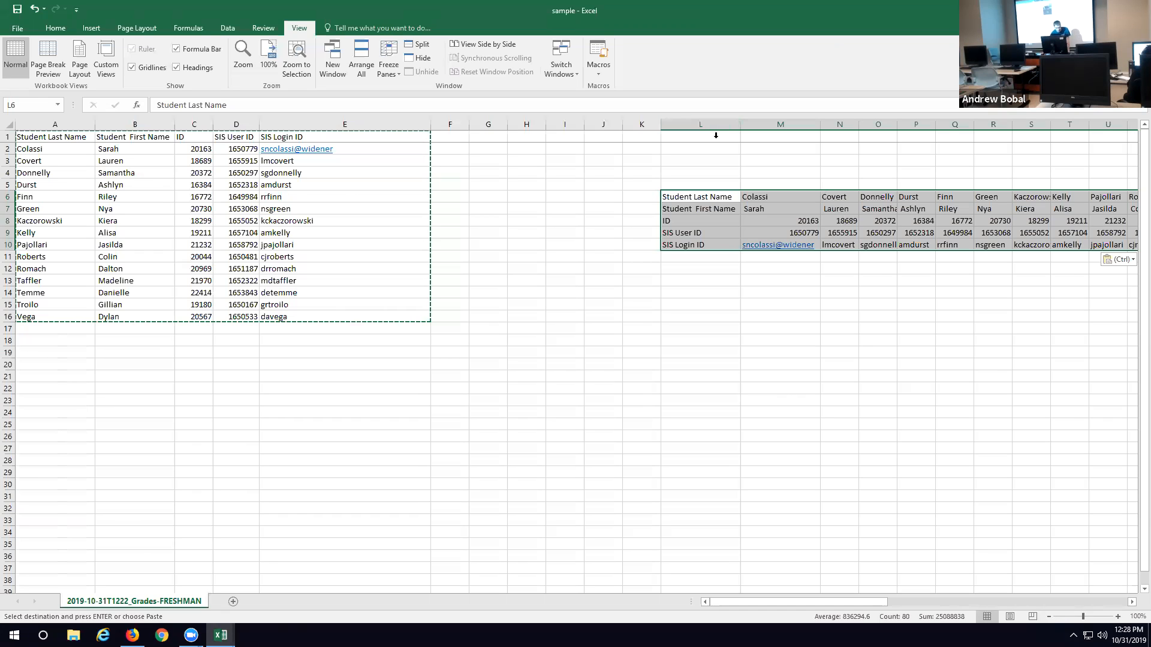
Step: Check the sheet's print preview and its available scaling options, then return to the worksheet
click(18, 28)
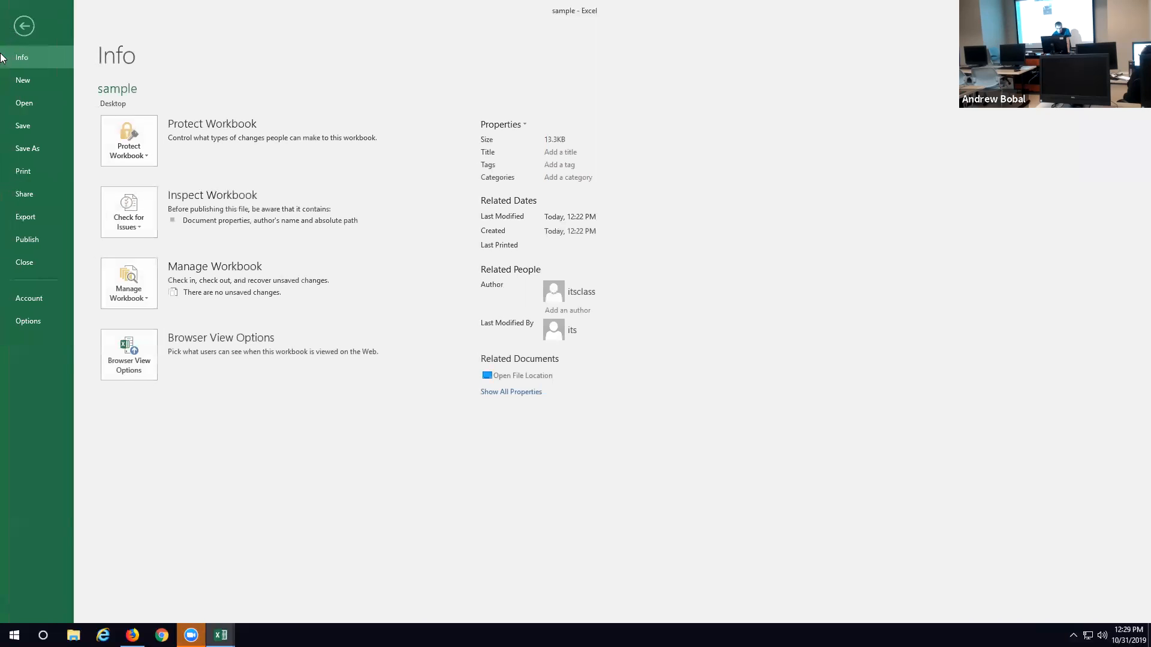
click(24, 172)
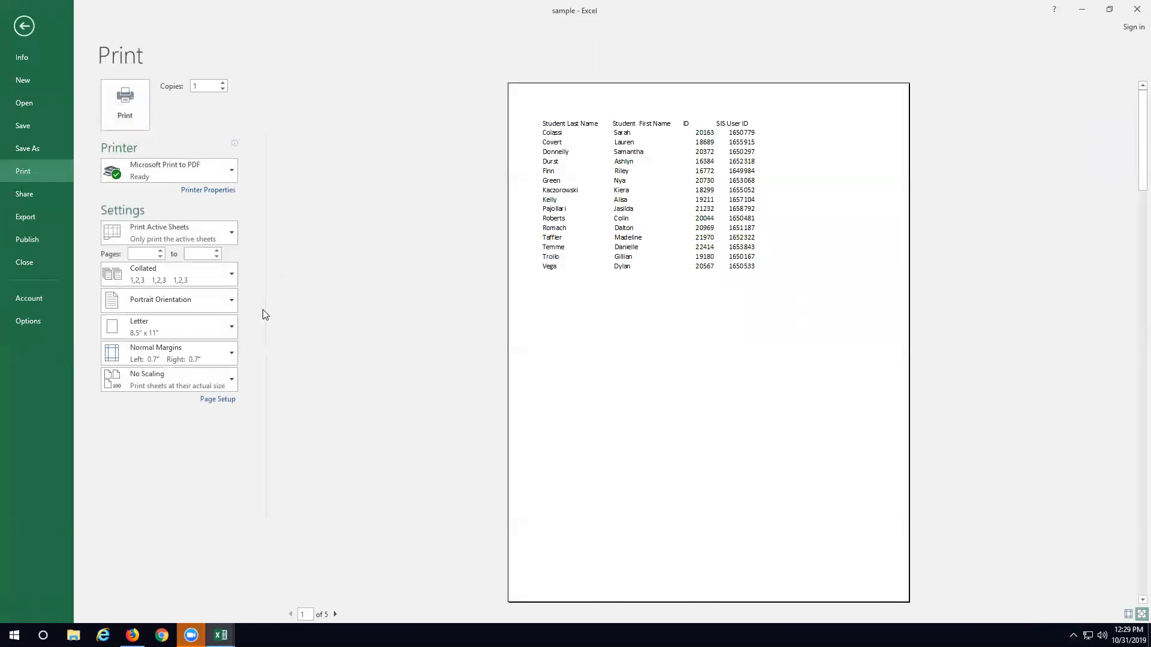
click(229, 382)
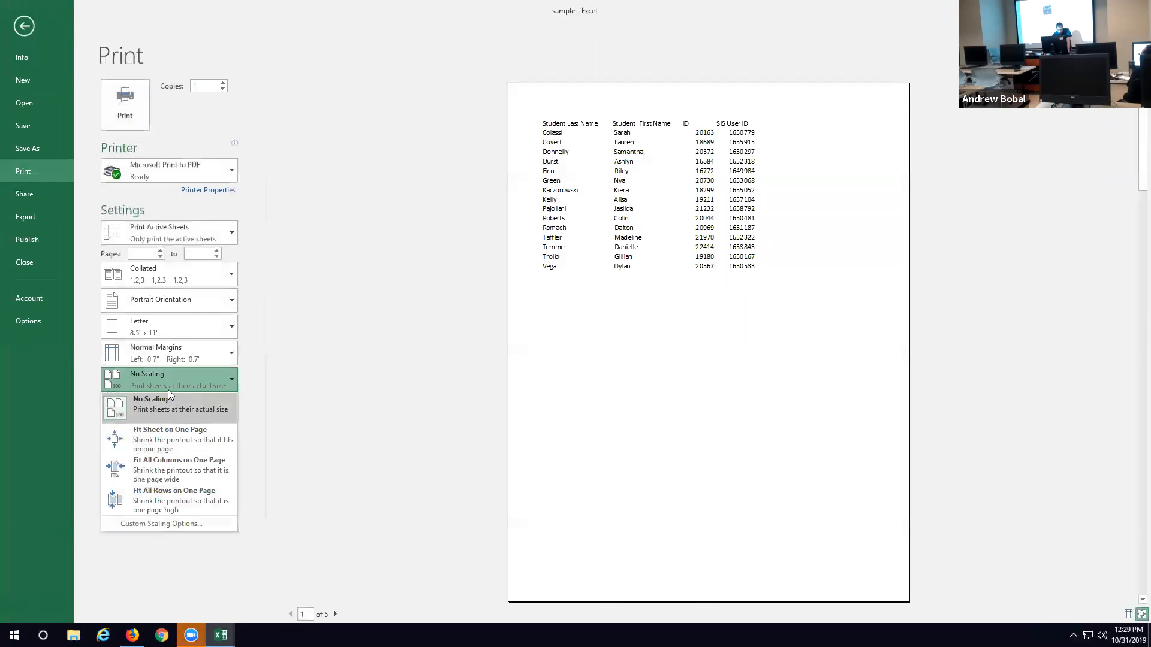
click(22, 25)
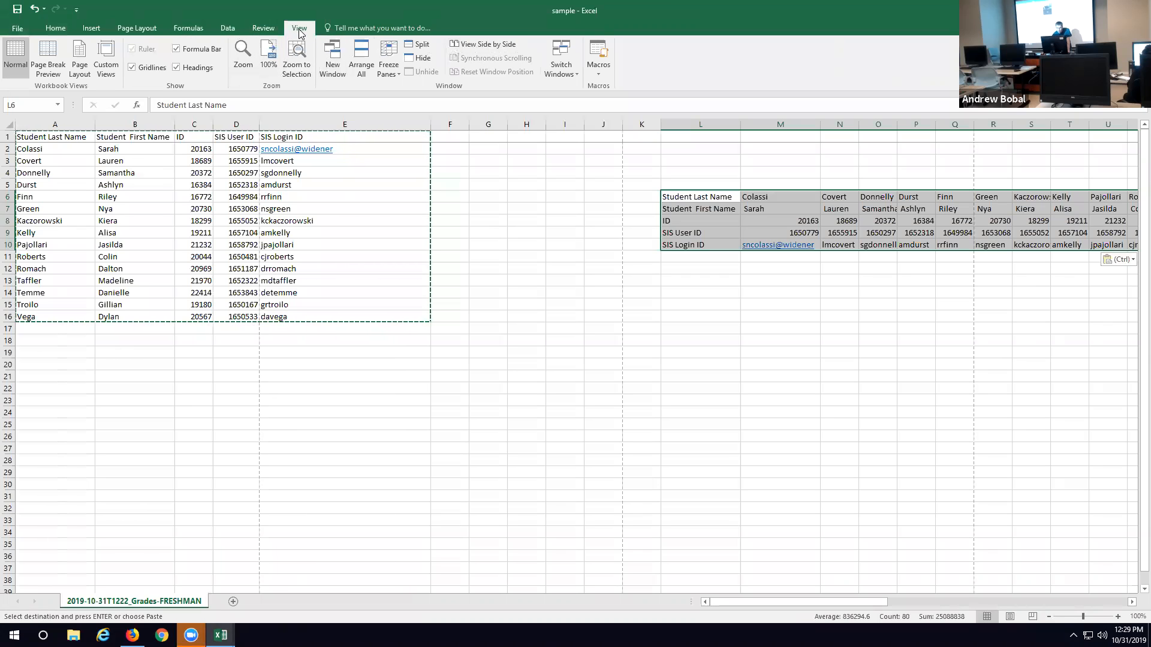
Step: Turn on printing of both the gridlines and the row and column headings for the sheet
click(204, 29)
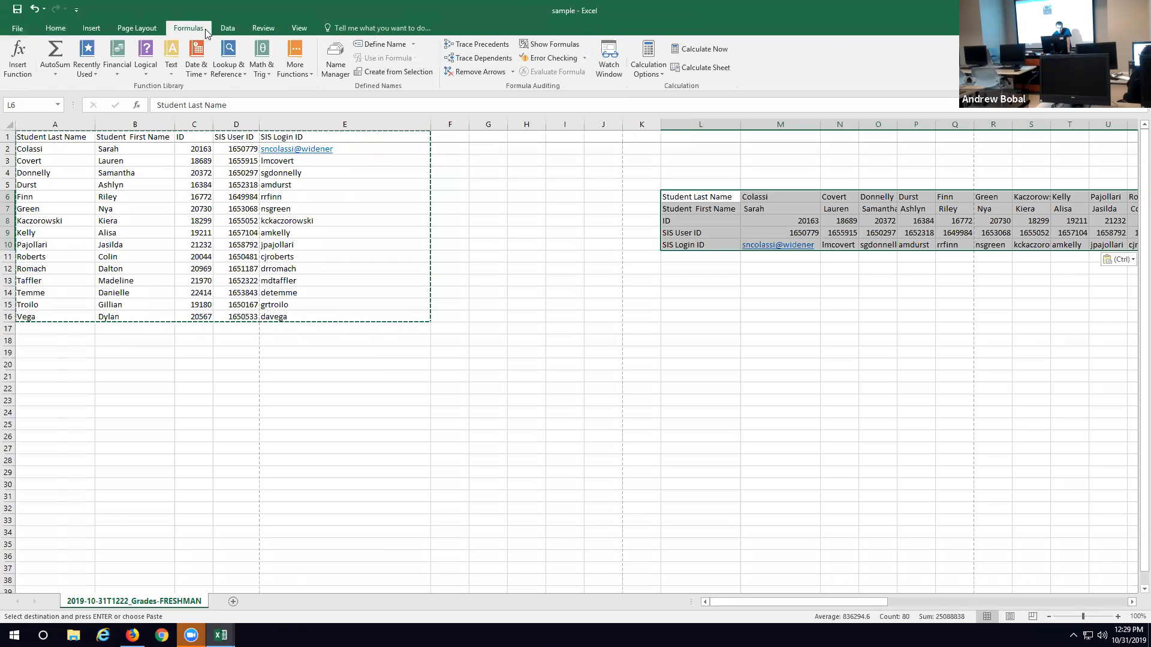
click(143, 28)
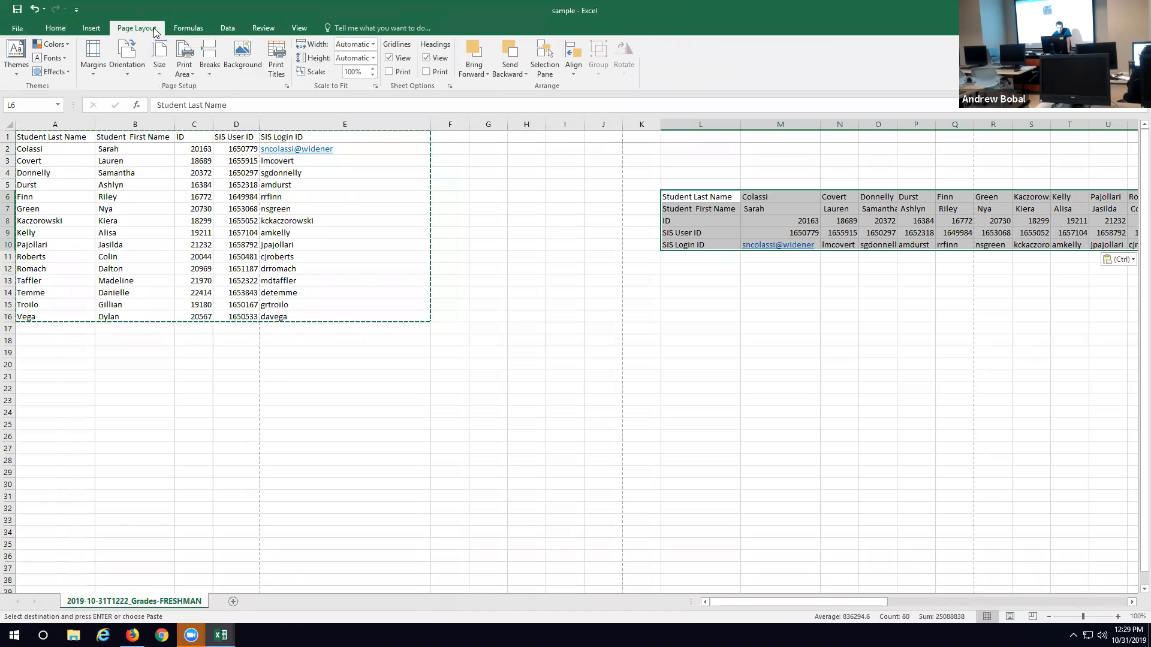
click(426, 72)
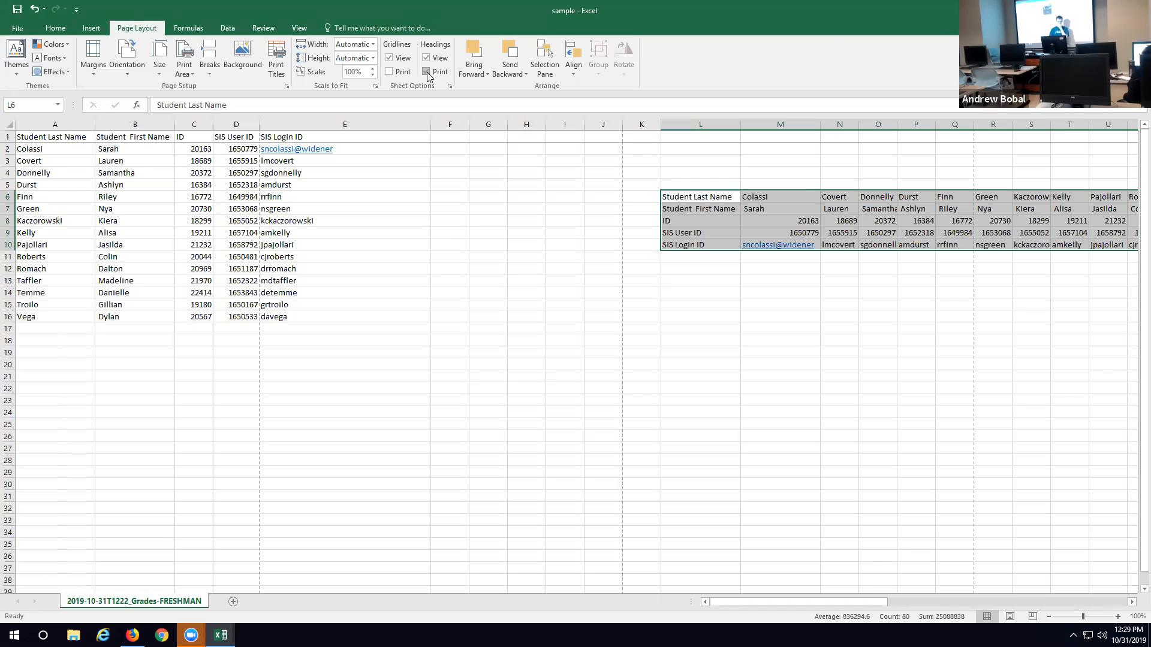
click(427, 72)
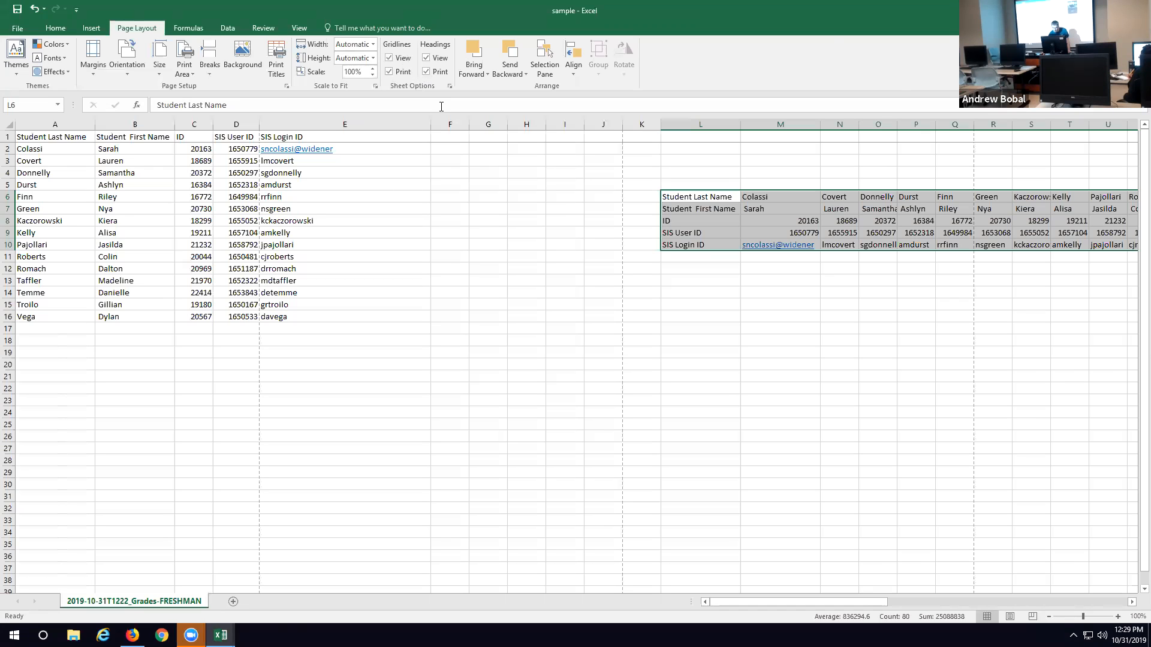
Step: Enter the header "Test 1" in cell F1 beside the SIS Login ID column
click(466, 152)
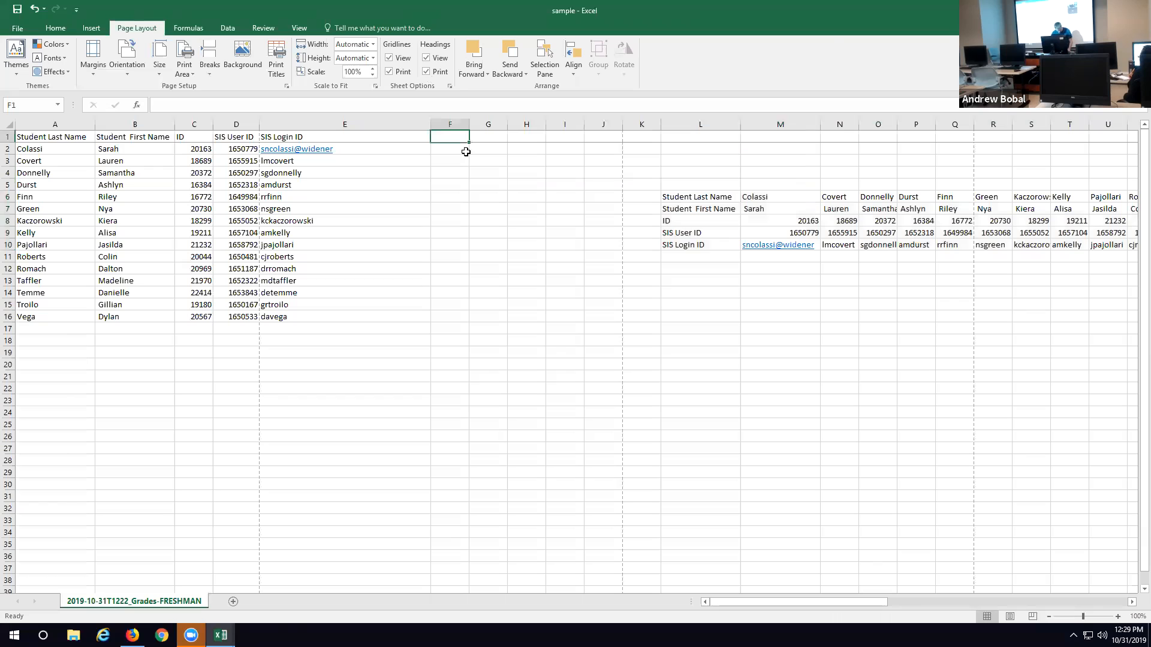
click(456, 137)
text(Test 1)
Step: Enter the scores 85, 63, 95, 45, 68, 89, 52, 48, 100, 90, 25, 85, 36, 75 and 95 down cells F2:F16
click(442, 150)
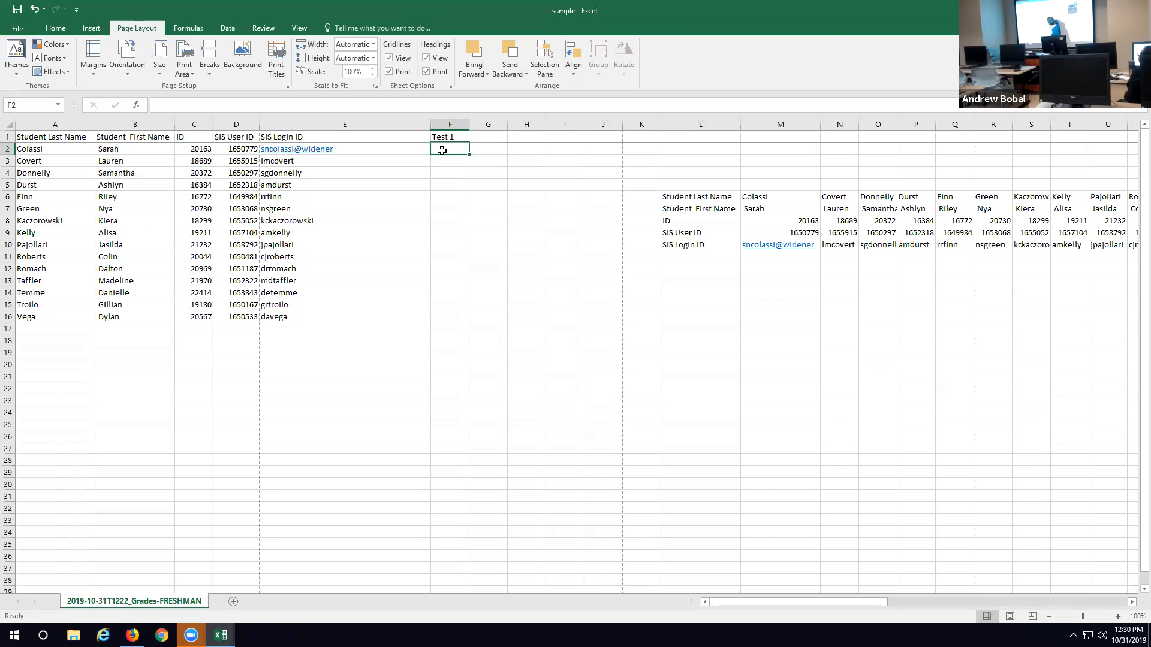
text(85)
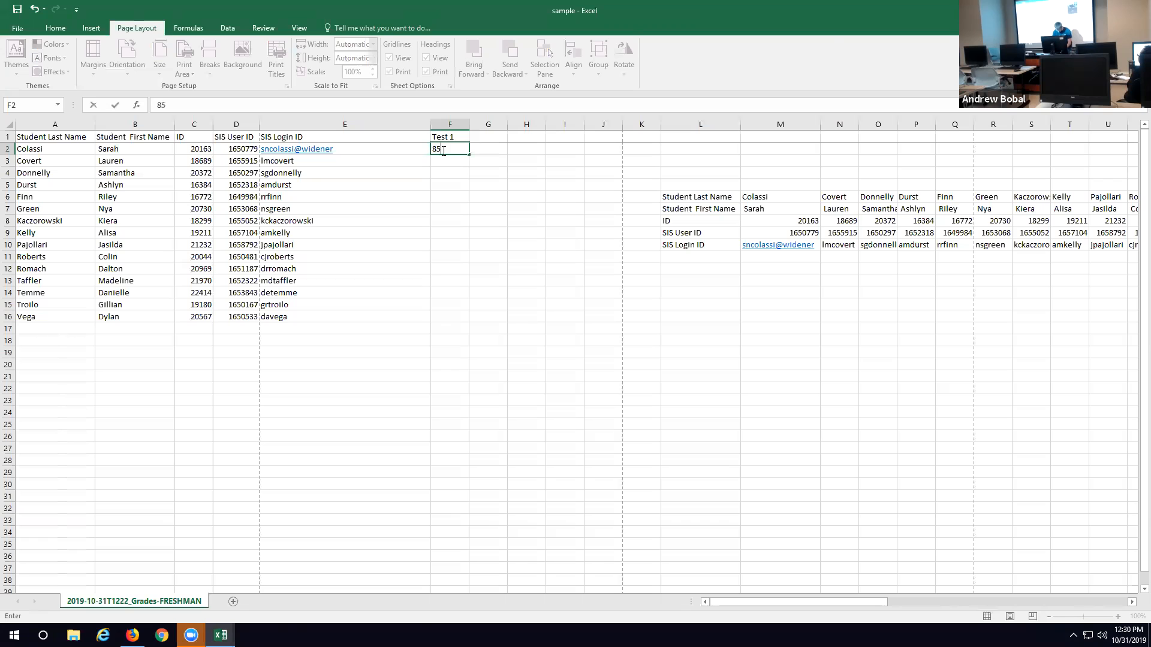
key(Return)
text(63)
key(Return)
text(95)
key(Return)
text(45)
key(Return)
text(68)
key(Return)
text(89)
key(Return)
text(52)
key(Return)
text(48)
key(Return)
text(100)
key(Return)
text(90)
key(Return)
text(25)
key(Return)
text(85)
key(Return)
text(36)
key(Return)
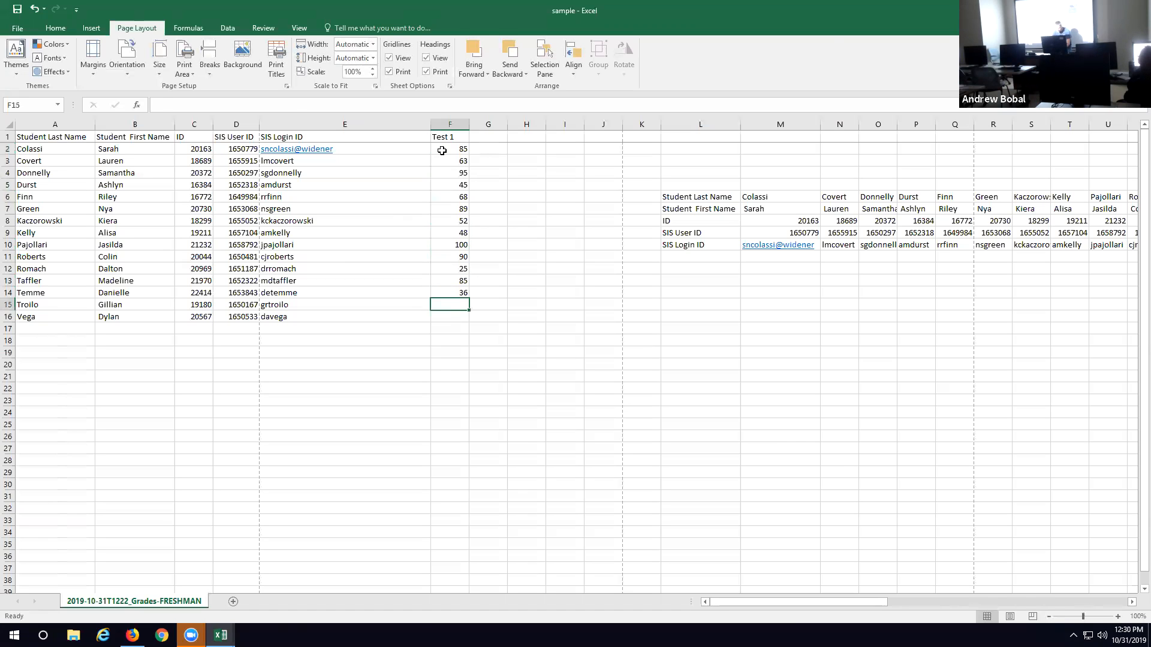
text(75)
key(Return)
text(95)
key(Return)
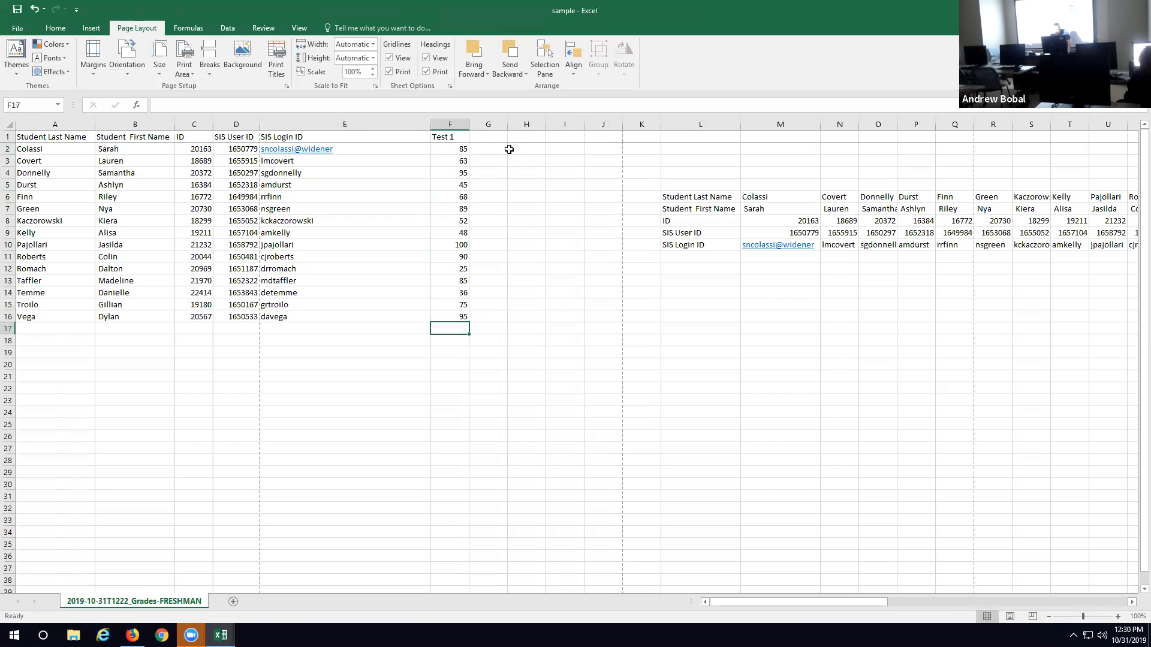
Step: Apply a Color Scale conditional format to the Test 1 scores in F2:F16 through Quick Analysis
click(451, 123)
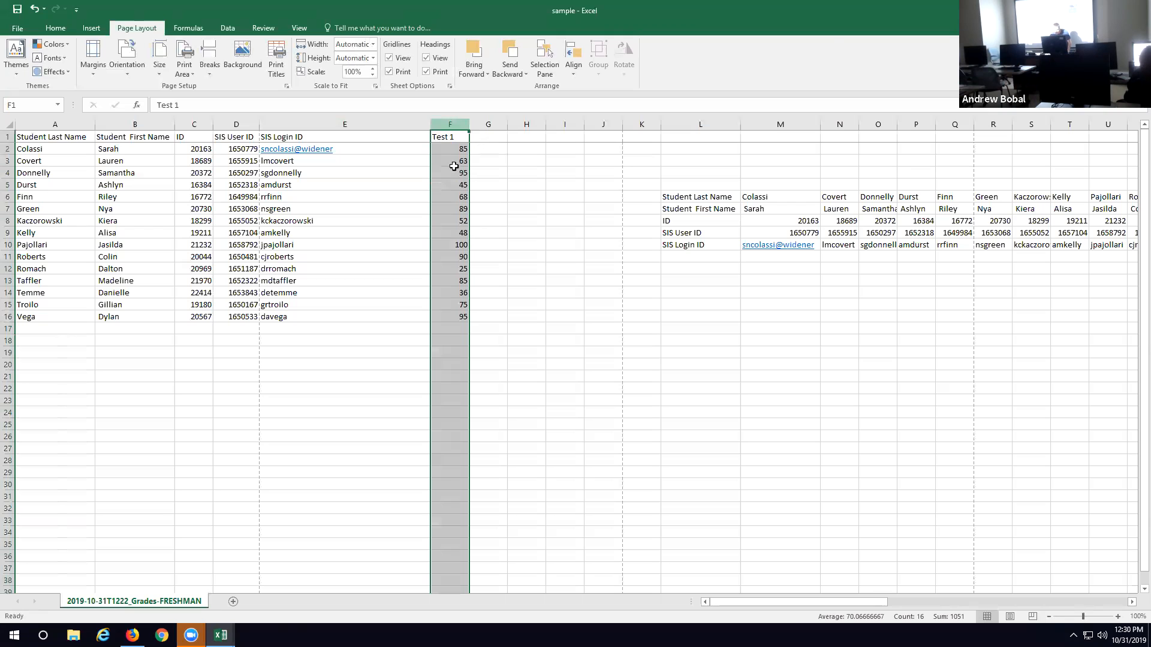
click(455, 137)
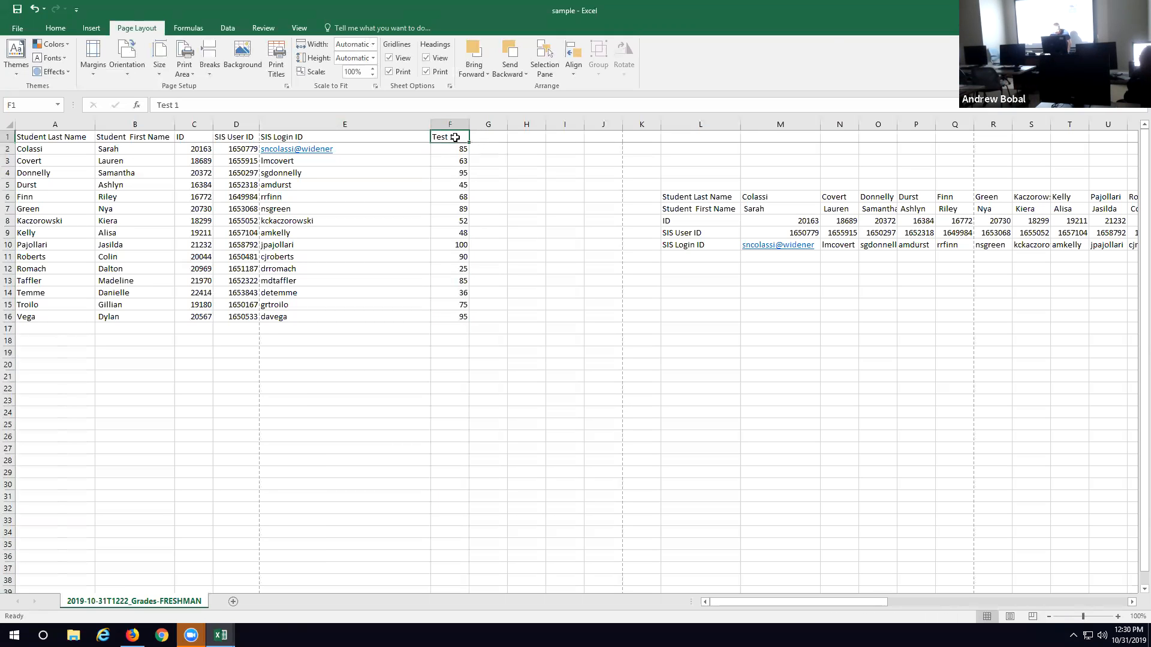
drag(454, 148, 459, 318)
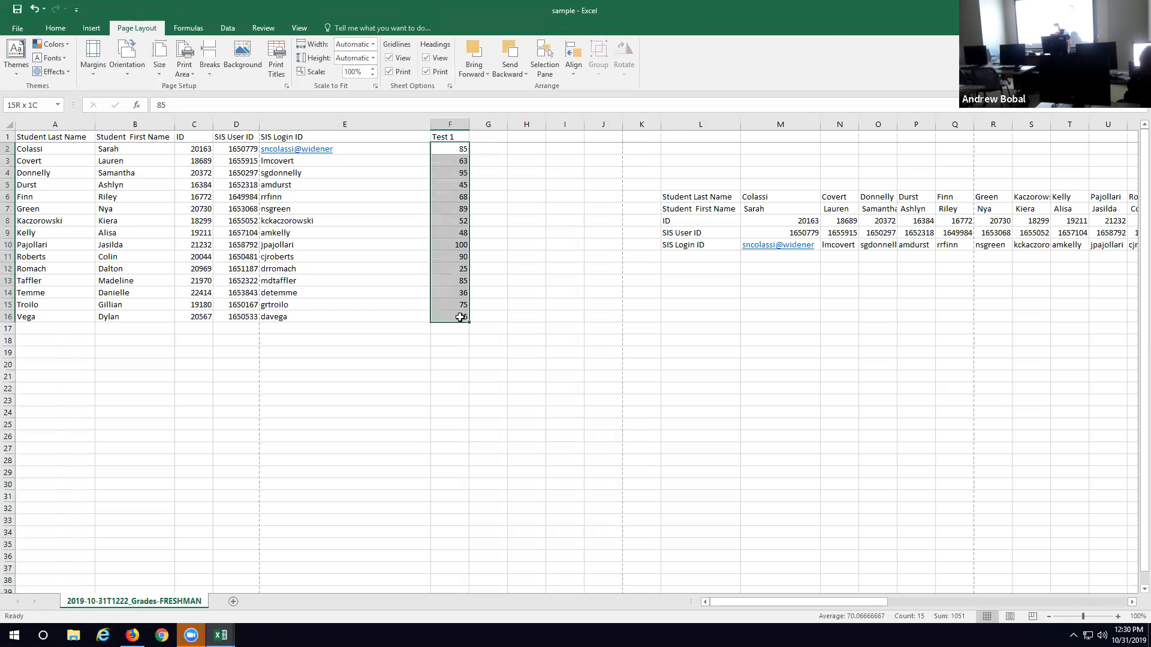
click(479, 332)
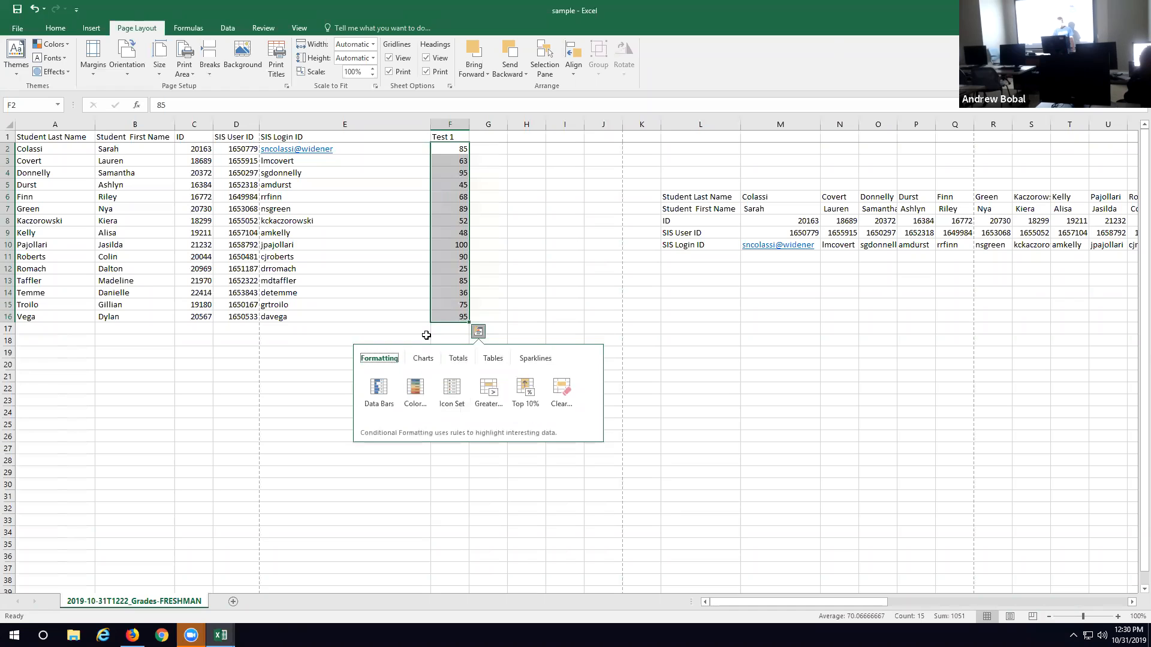
click(413, 388)
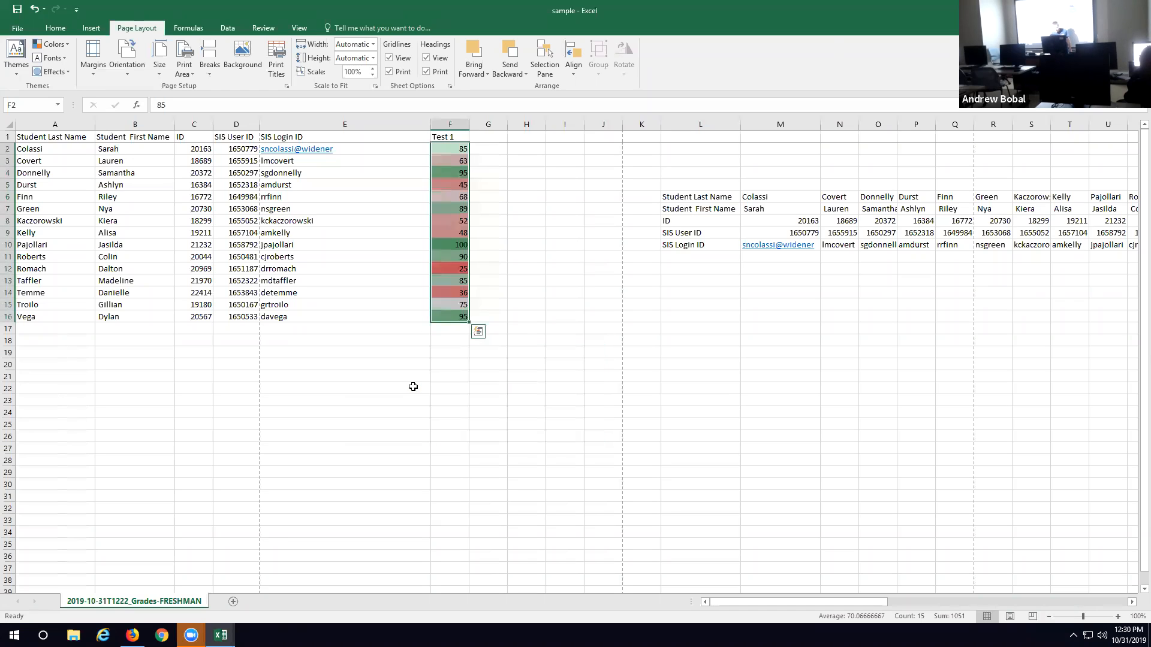
click(577, 292)
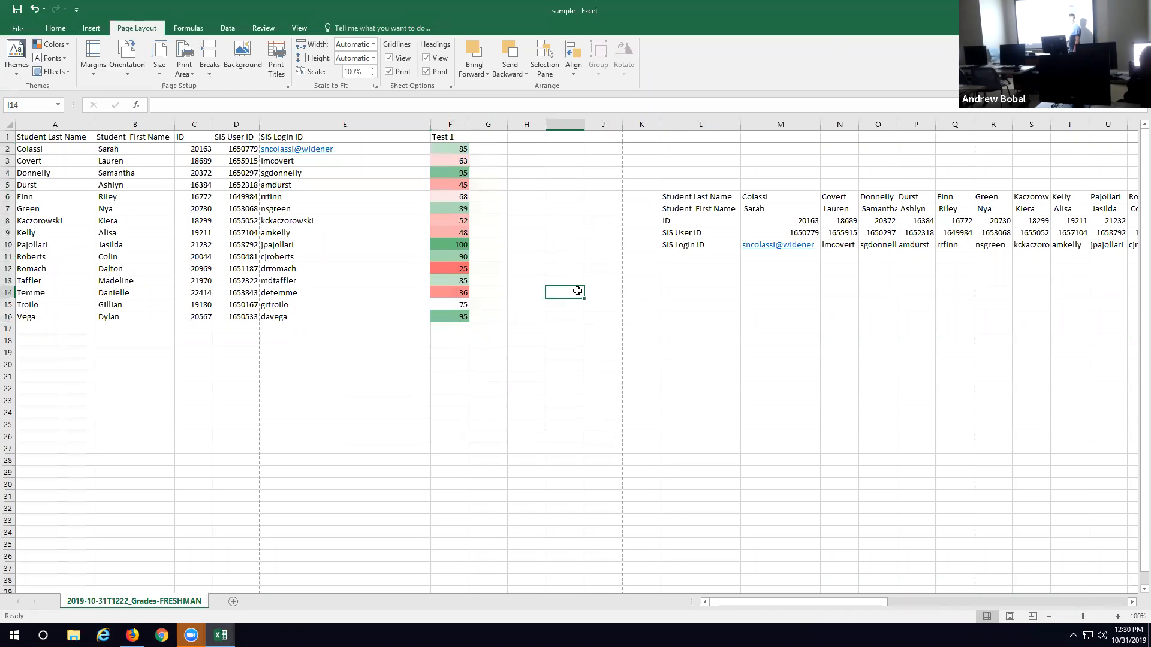
Step: Add Data Bars conditional formatting to the Test 1 scores in F2:F16 through Quick Analysis
click(455, 150)
drag(456, 150, 464, 319)
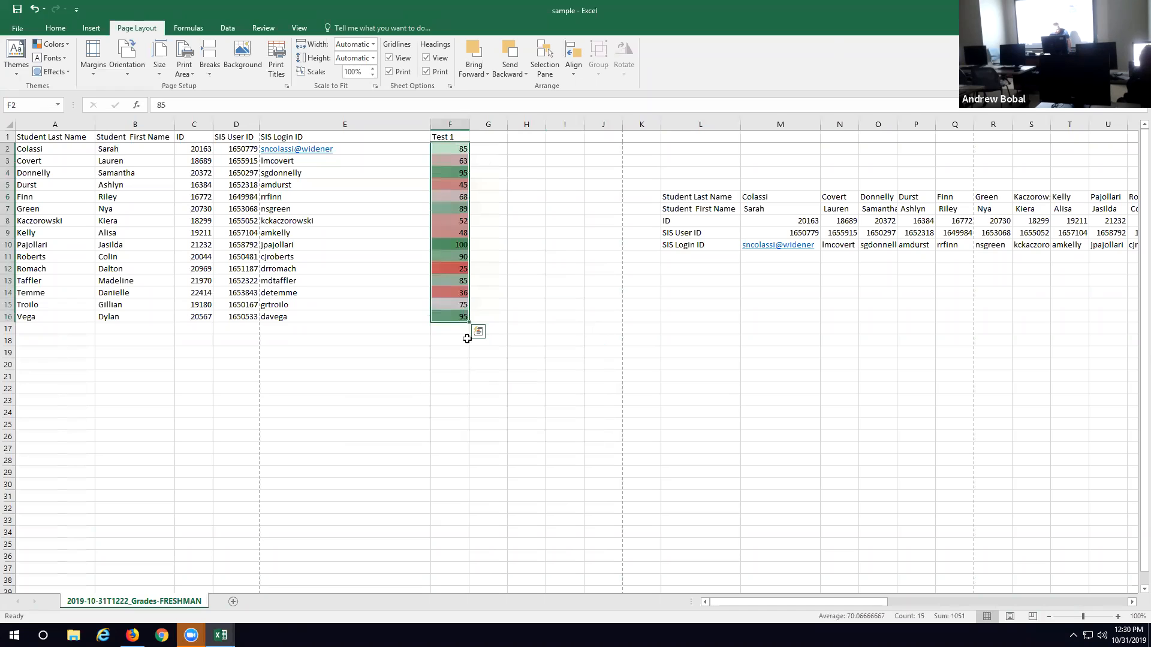
click(477, 331)
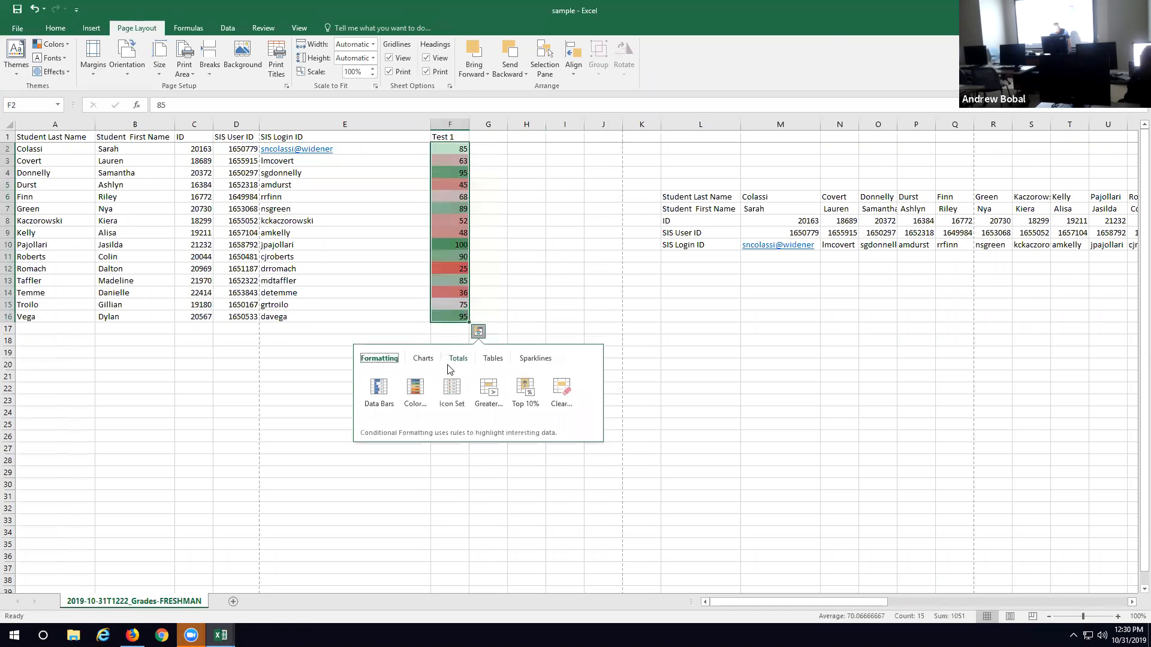
click(382, 391)
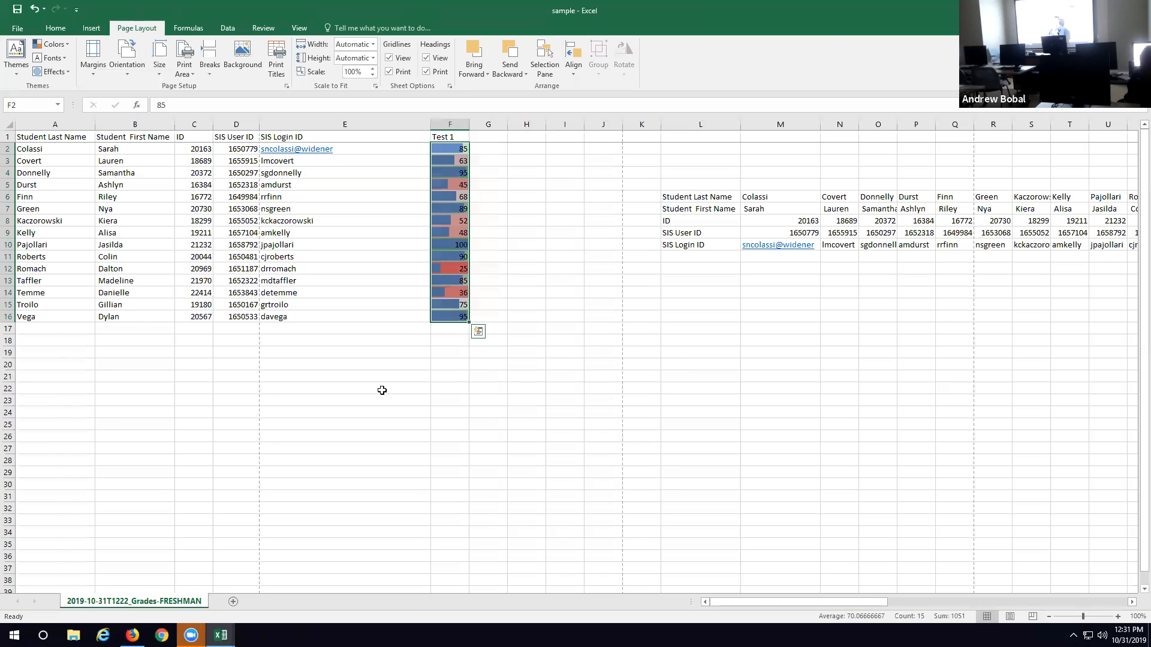
click(558, 207)
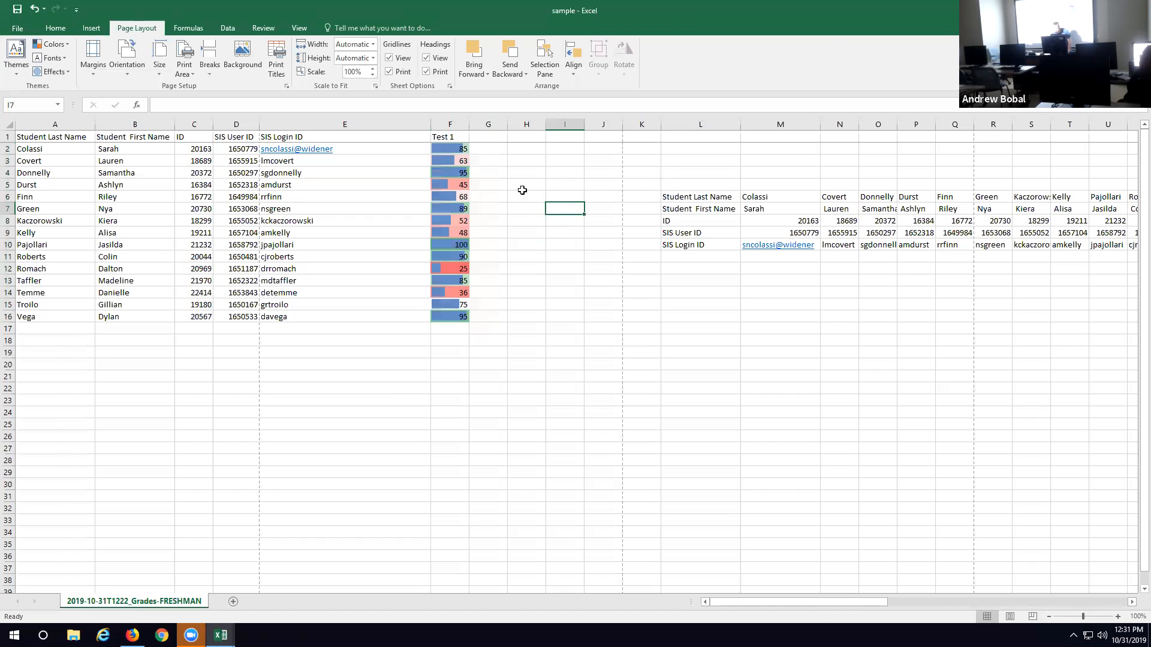
Step: Sort the student rows by Test 1 score from smallest to largest, expanding the selection to include the neighbouring columns
click(449, 124)
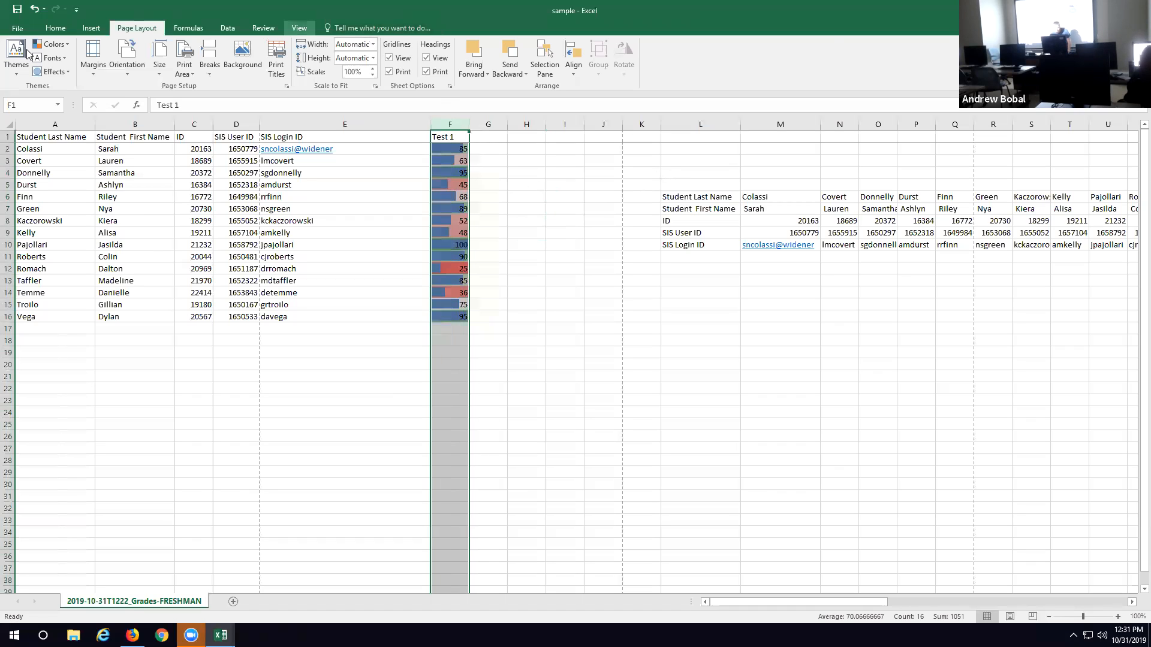
click(66, 30)
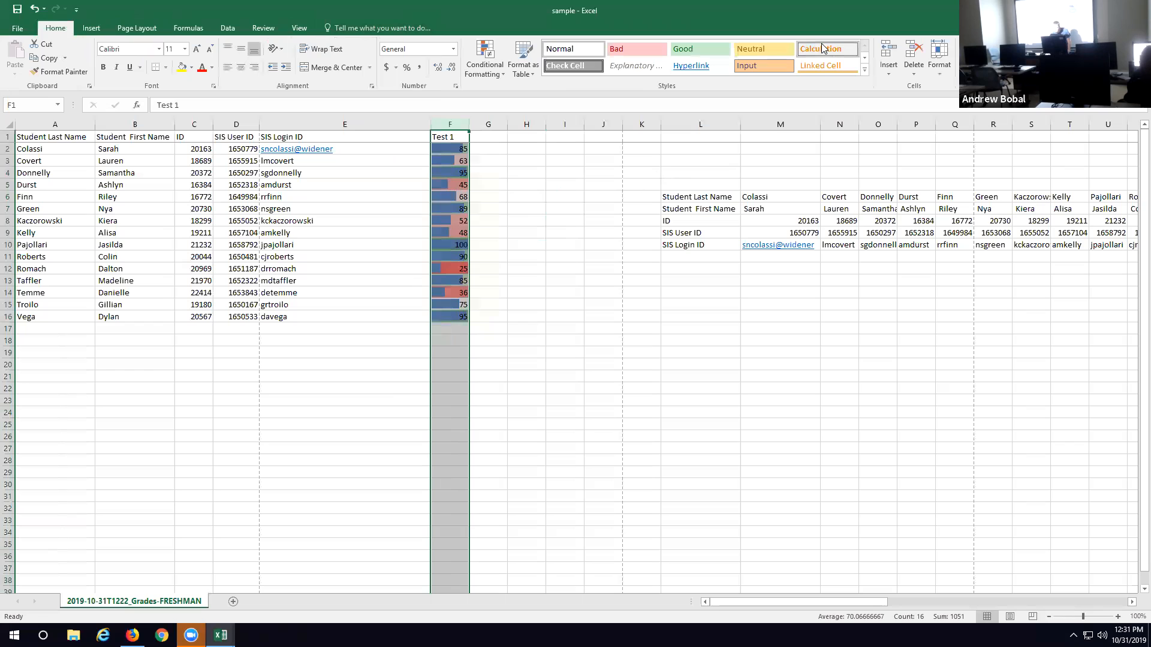
click(1030, 62)
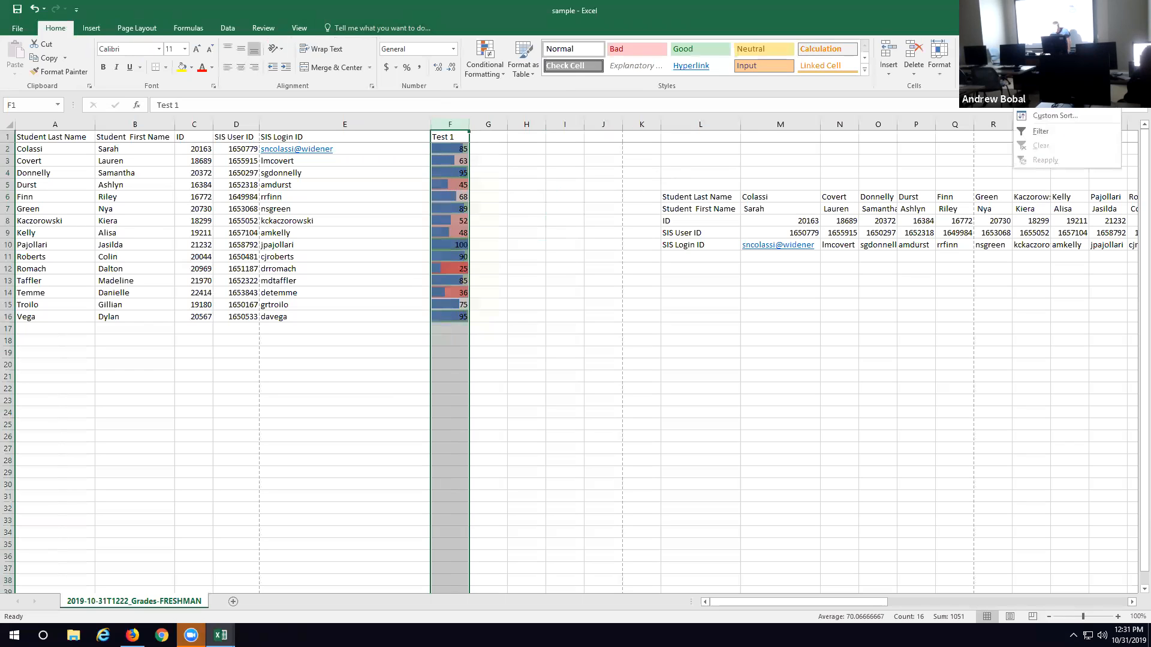
click(1055, 86)
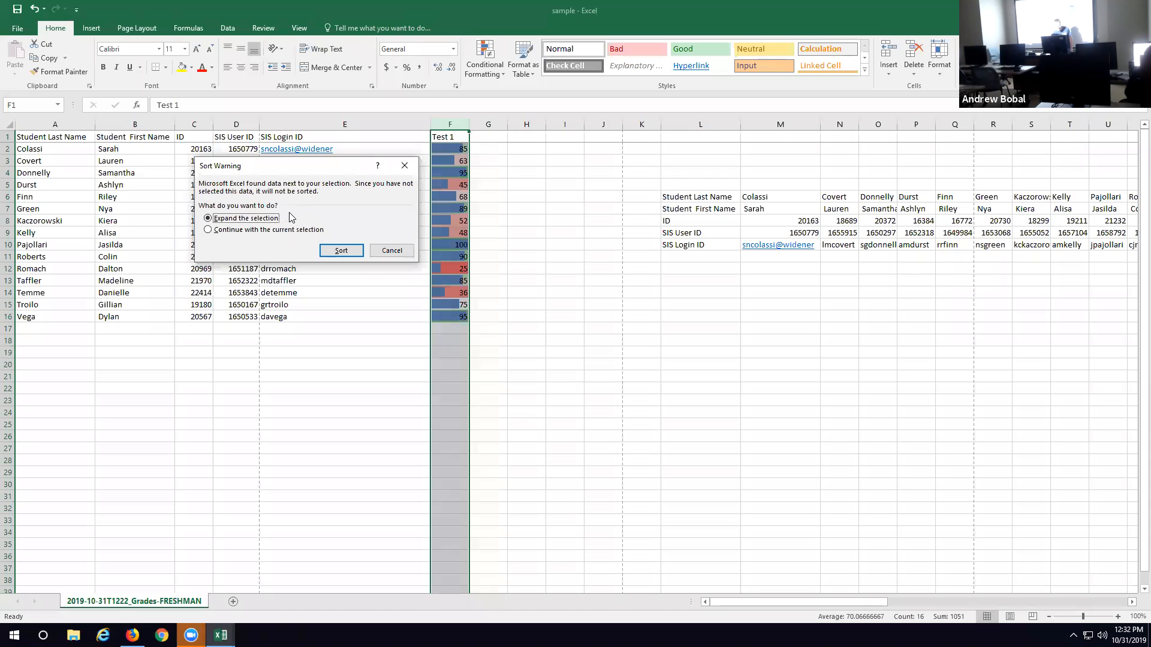
click(345, 250)
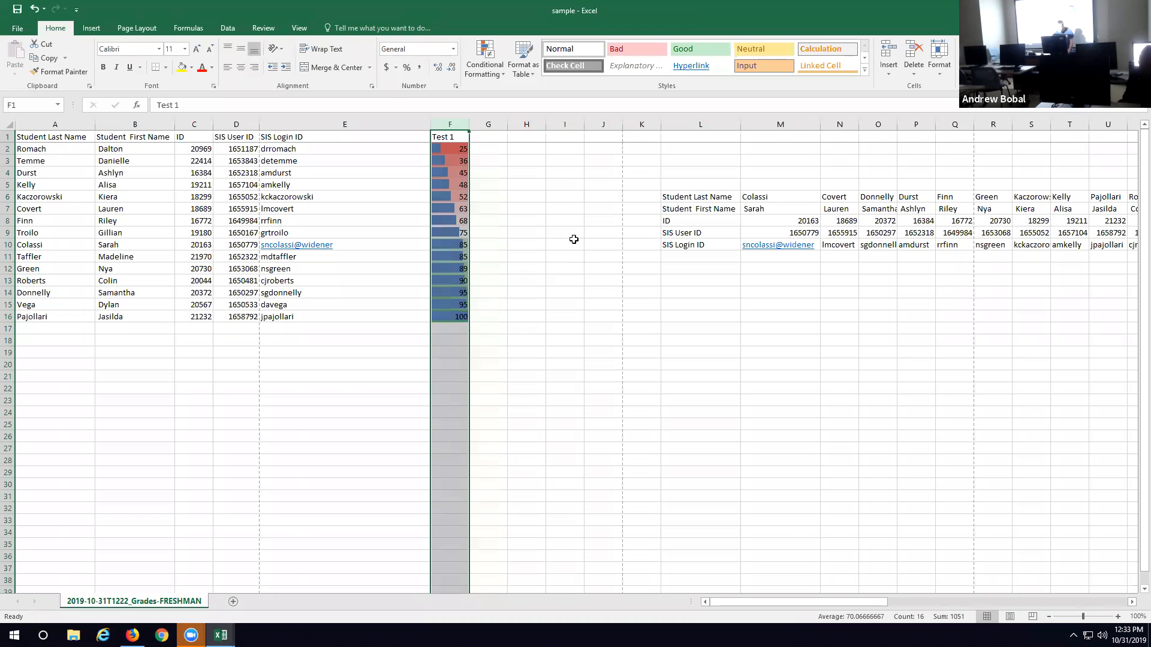
Step: Preview the Quick Analysis charts for F2:F16, try converting the scores into a table, and undo the conversion
click(443, 148)
drag(443, 148, 455, 316)
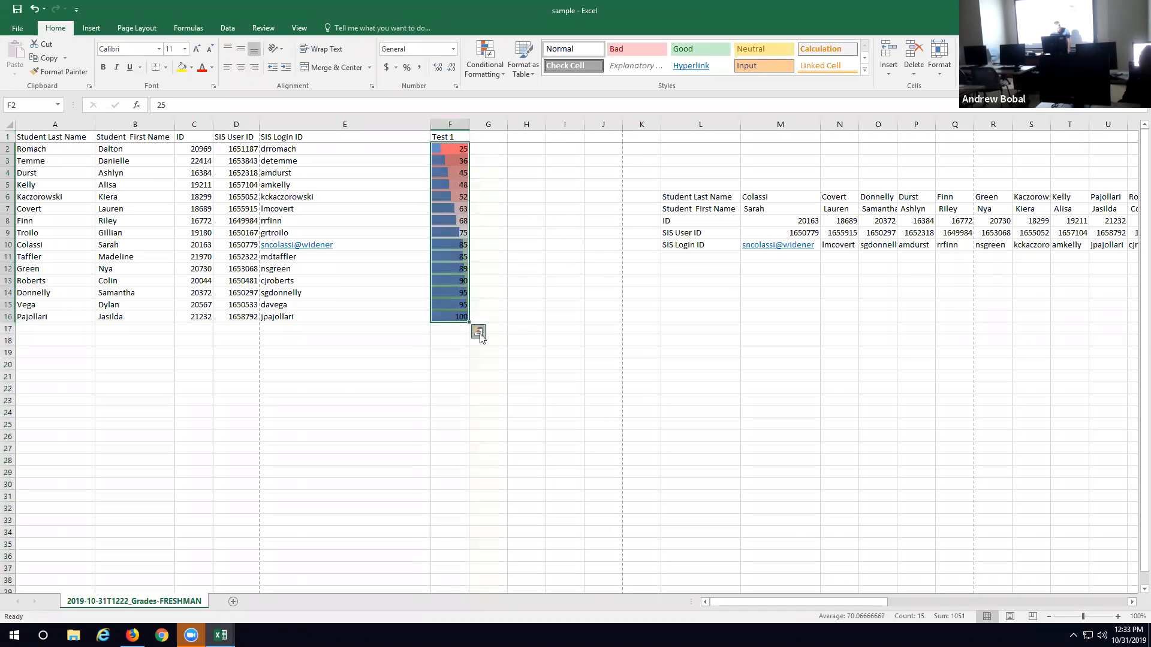
click(479, 332)
click(424, 358)
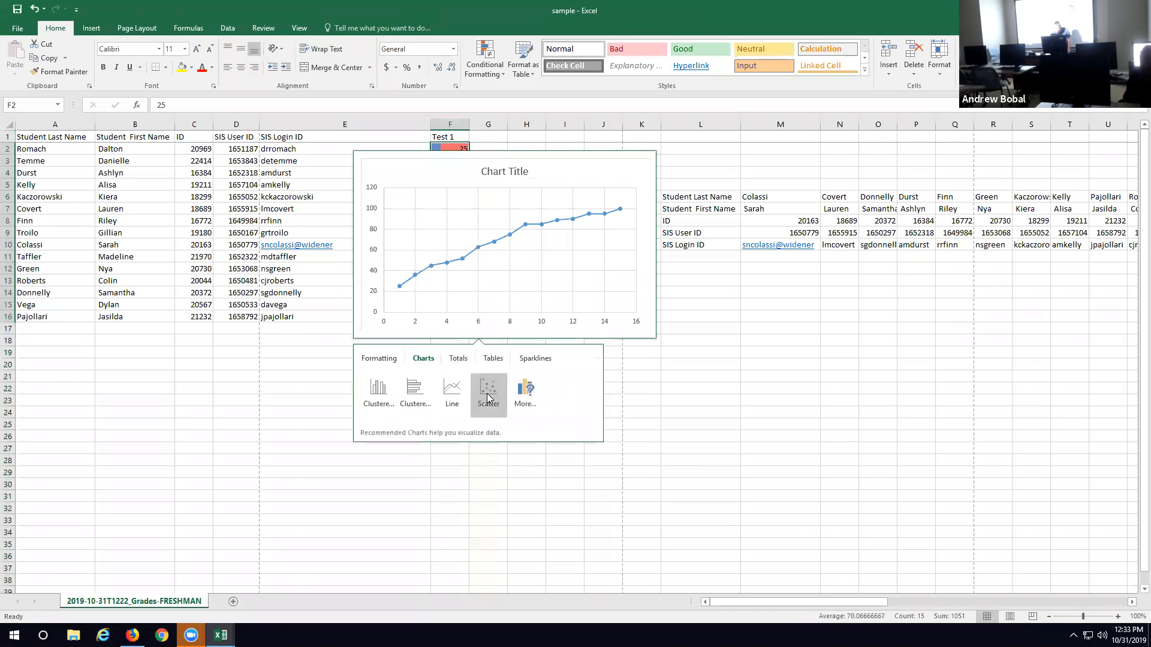
click(493, 358)
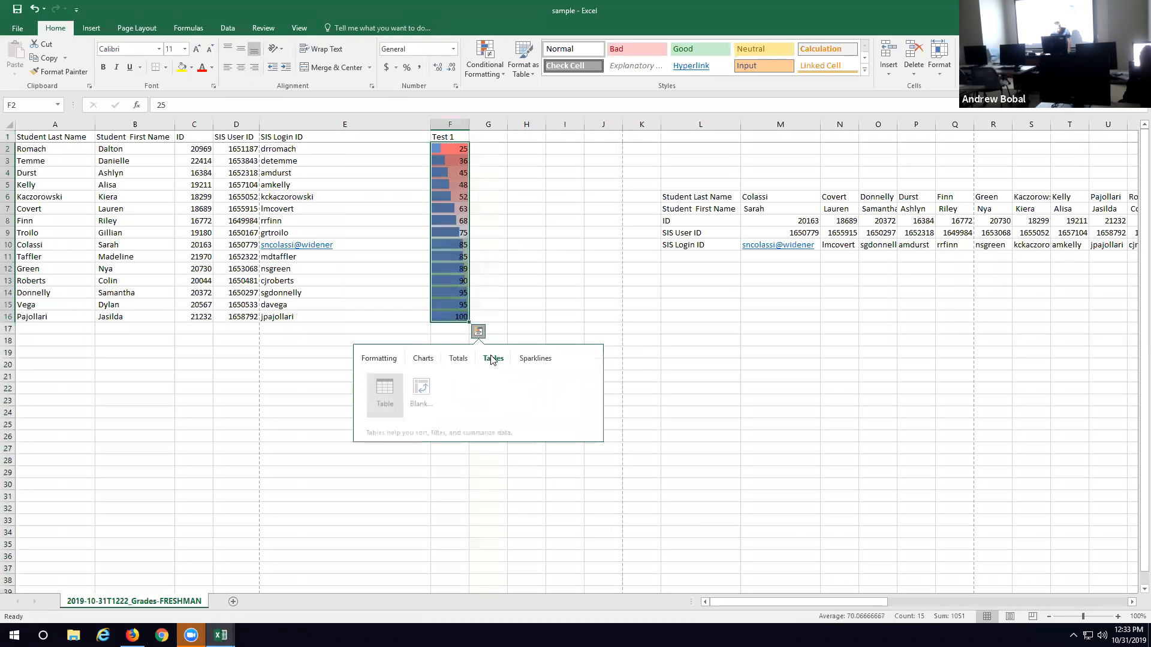
click(380, 393)
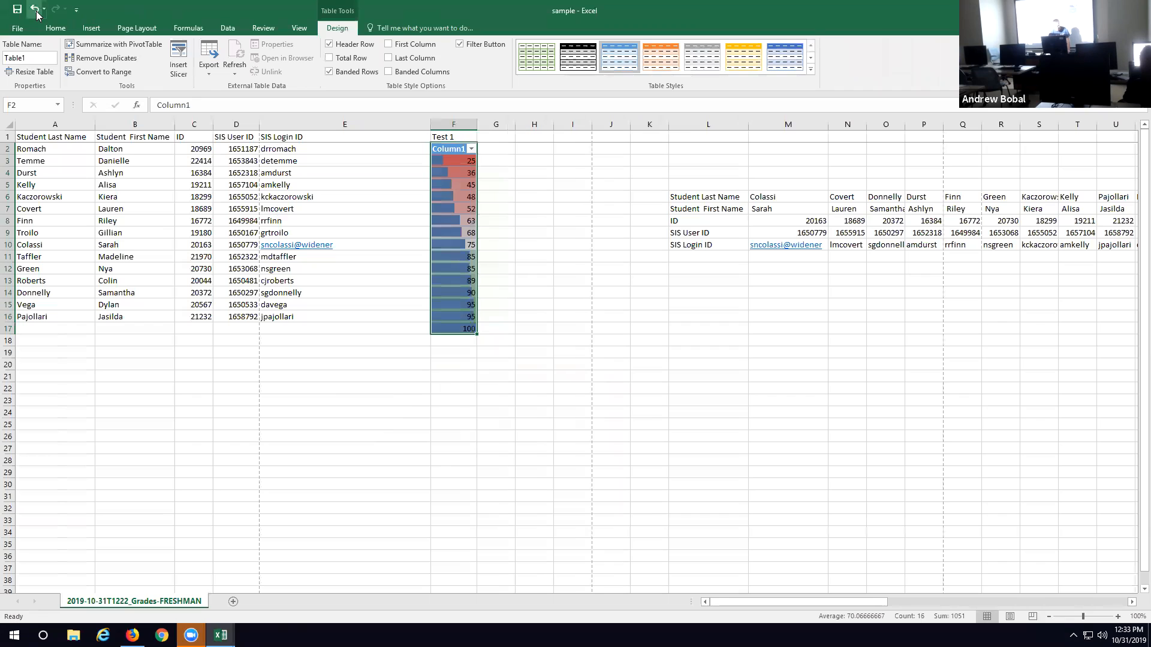
click(36, 10)
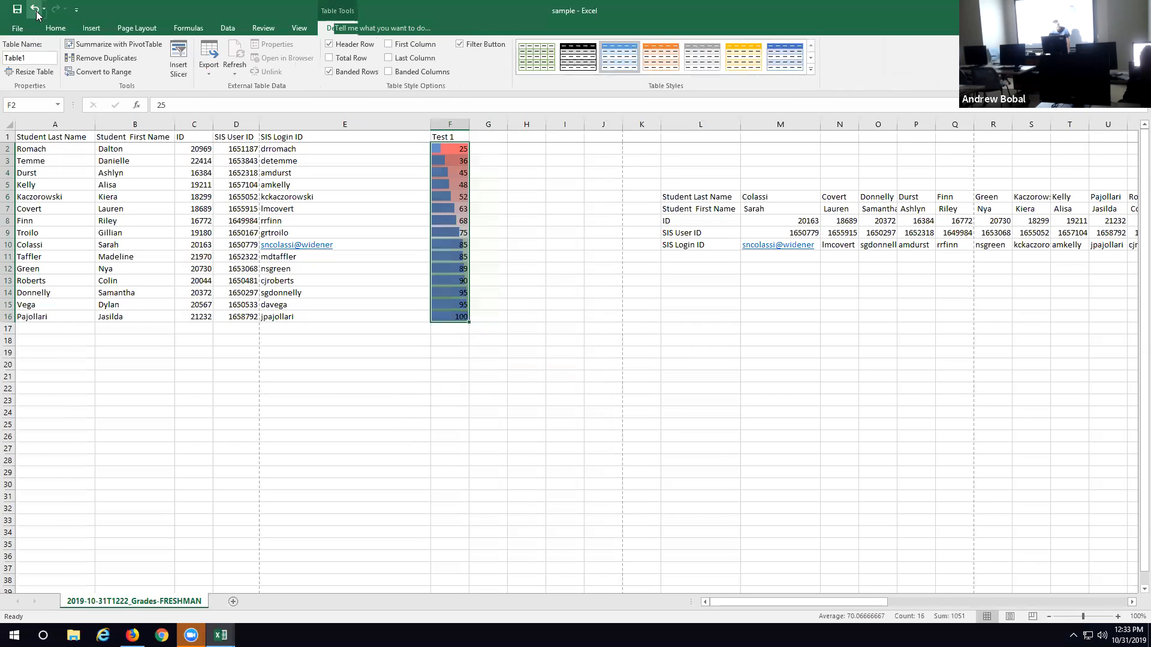
click(589, 166)
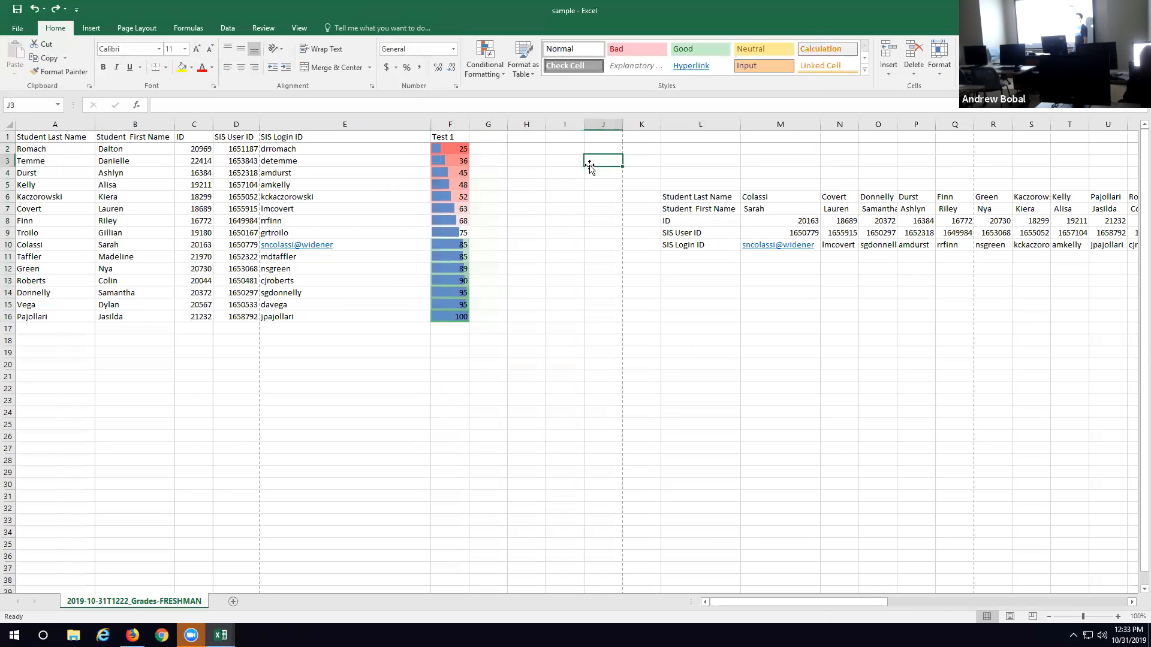
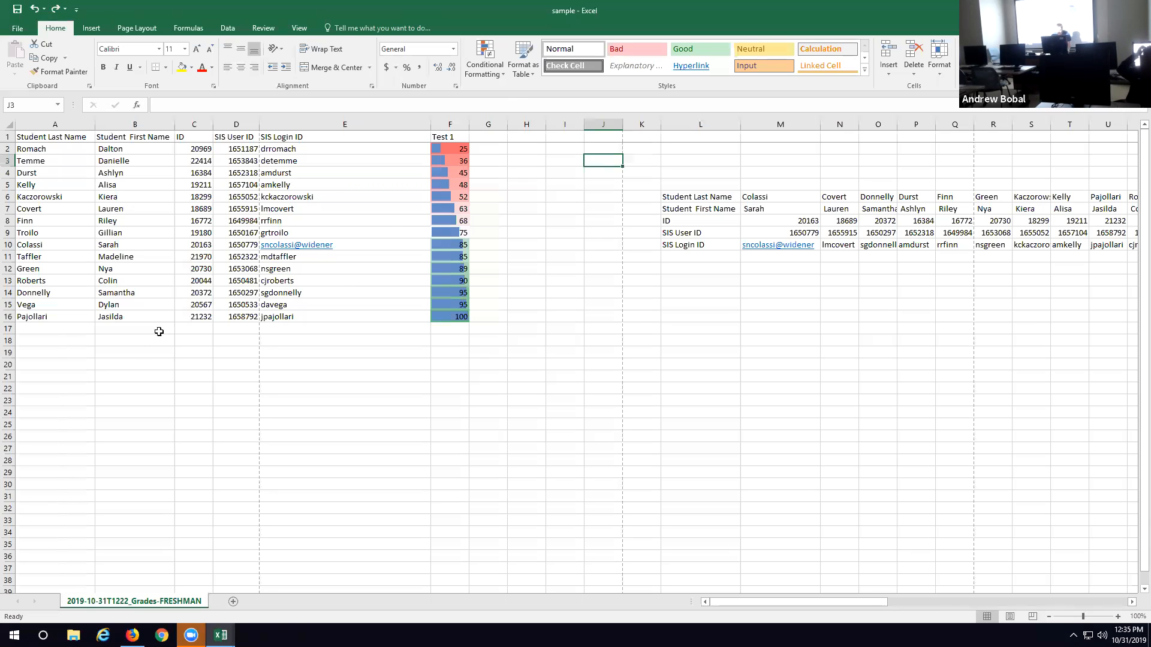
click(449, 122)
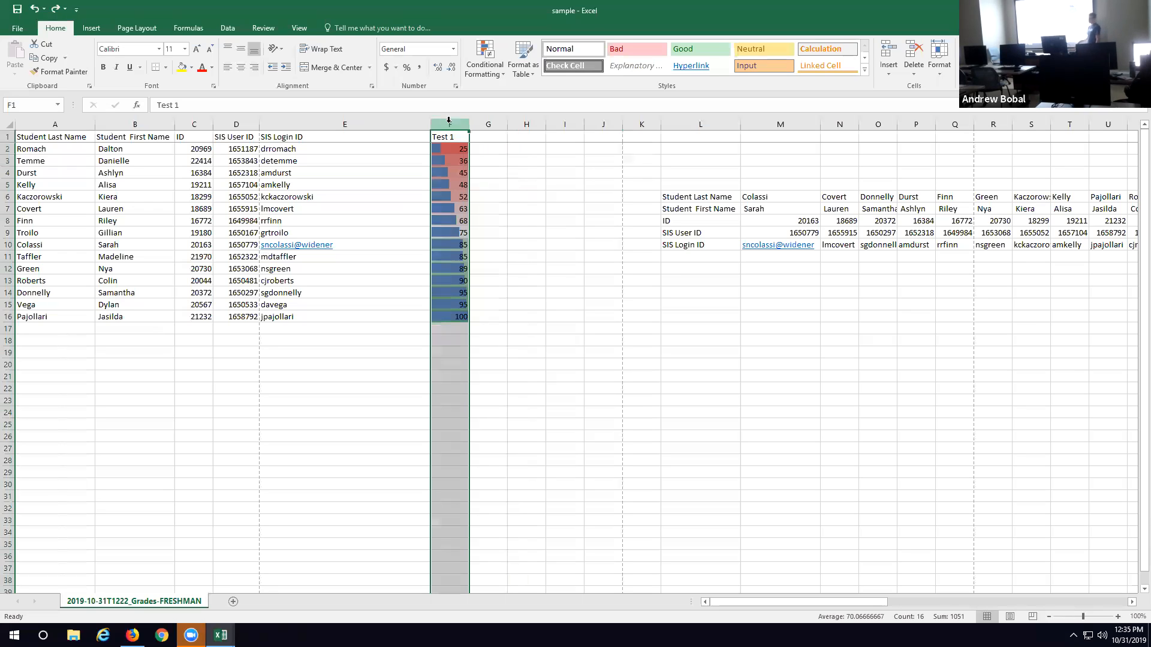
click(442, 338)
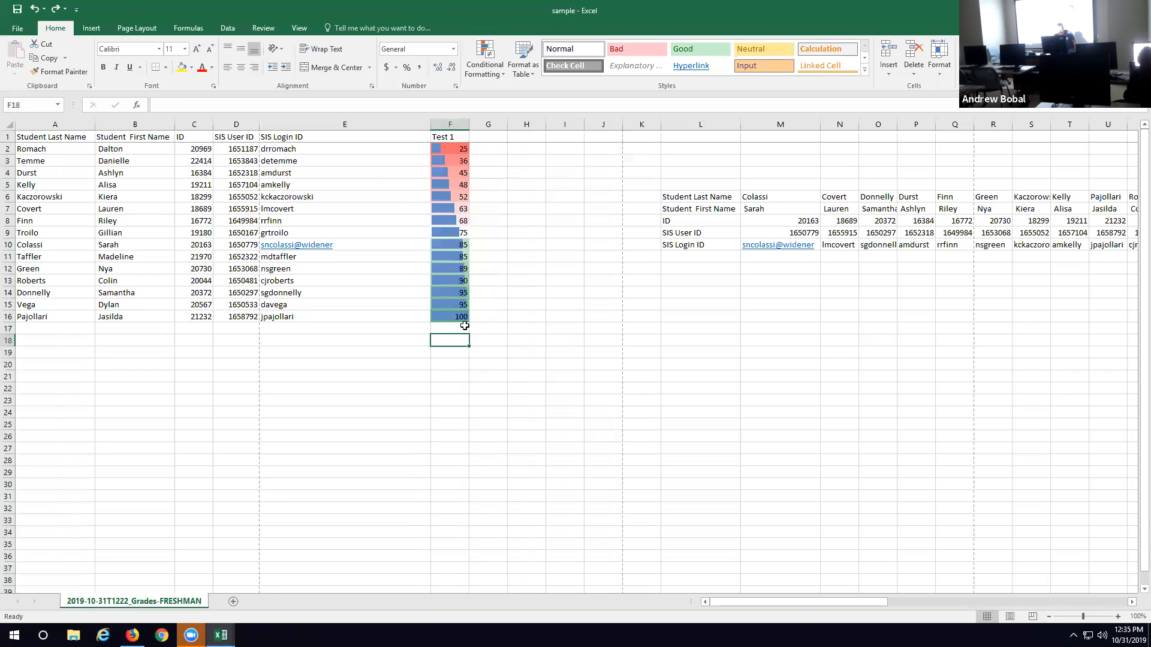
text(av)
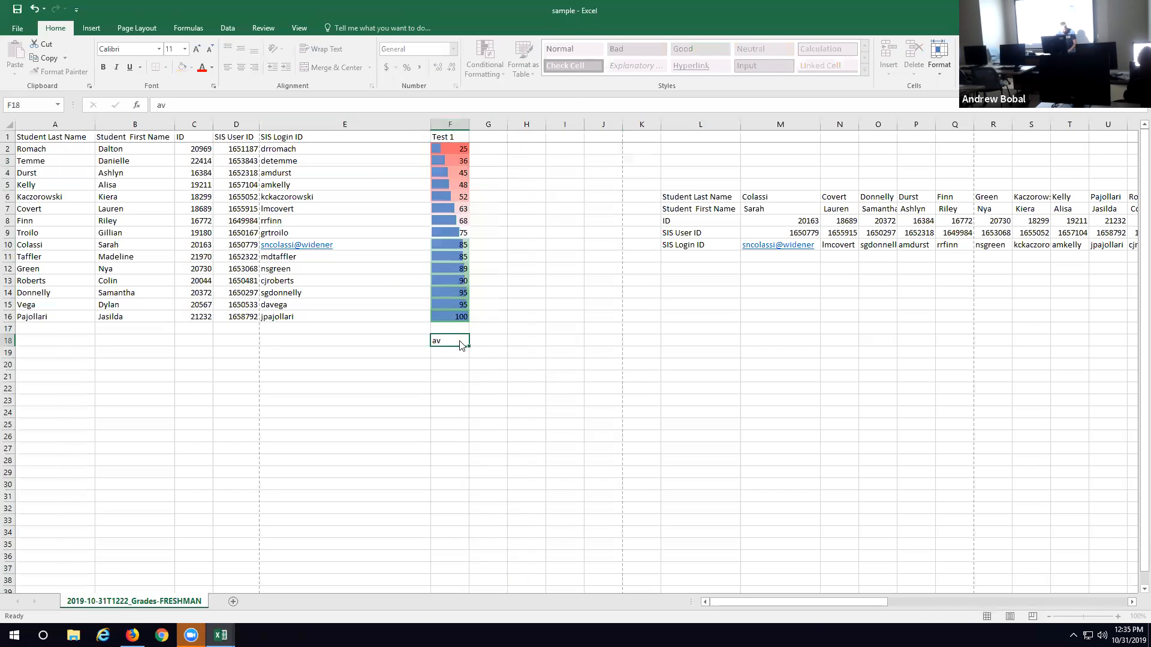
key(F12)
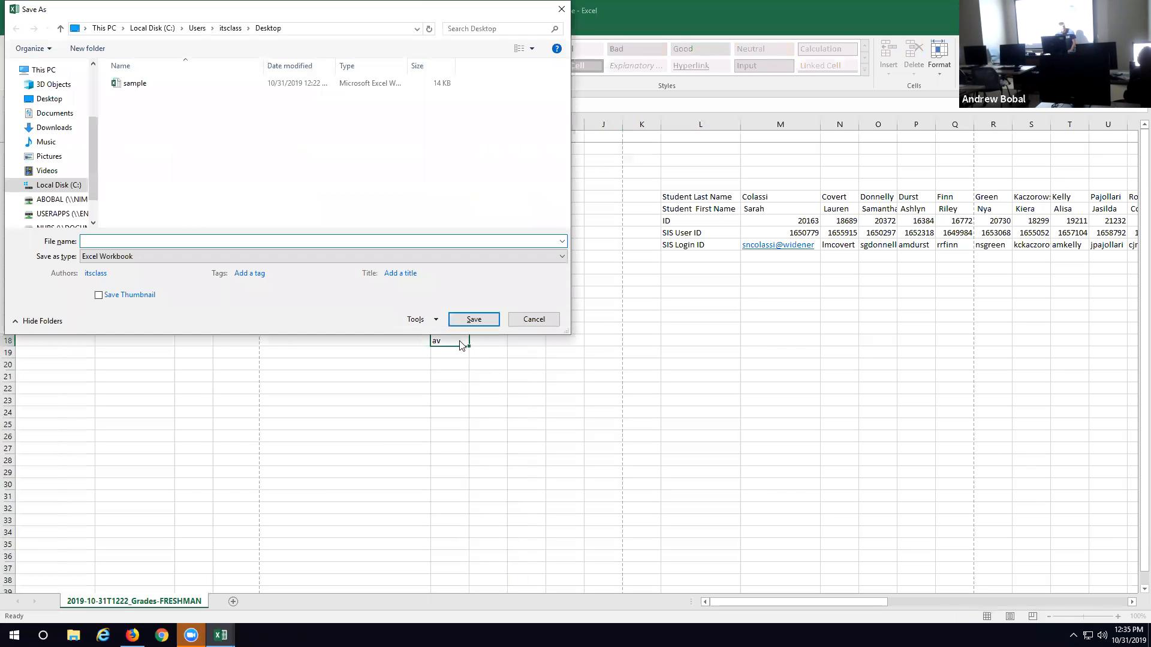
click(531, 318)
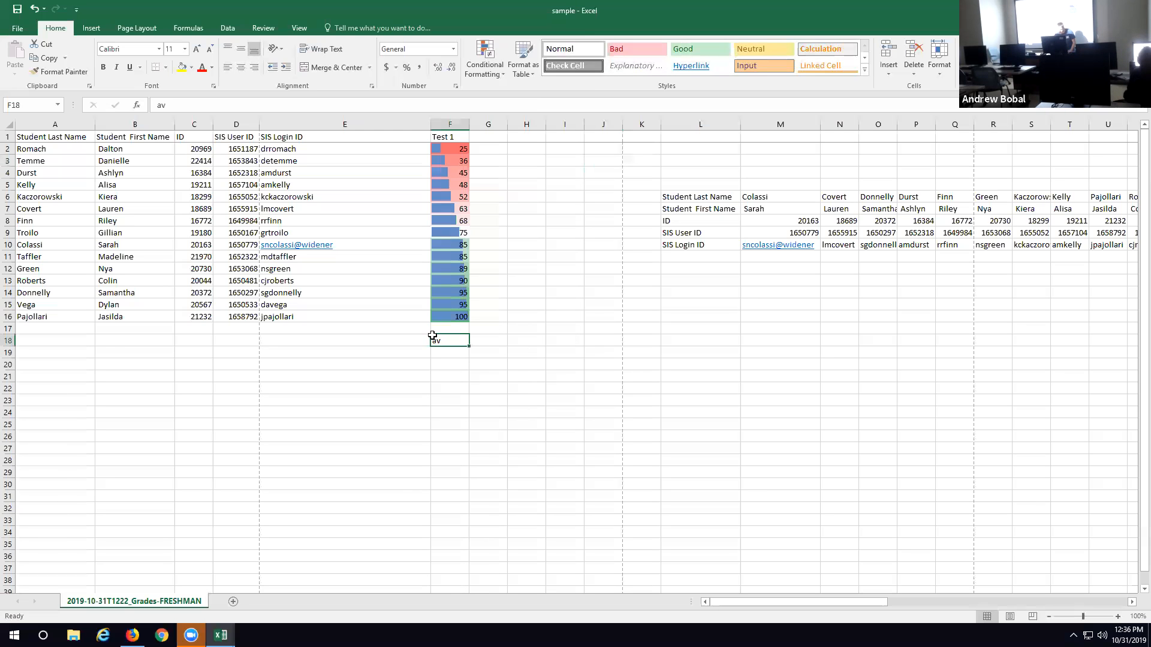
click(194, 107)
key(BackSpace)
key(BackSpace)
Step: Try to average the Test 1 scores in F18 by entering =average and selecting F2:F16
text(+)
key(BackSpace)
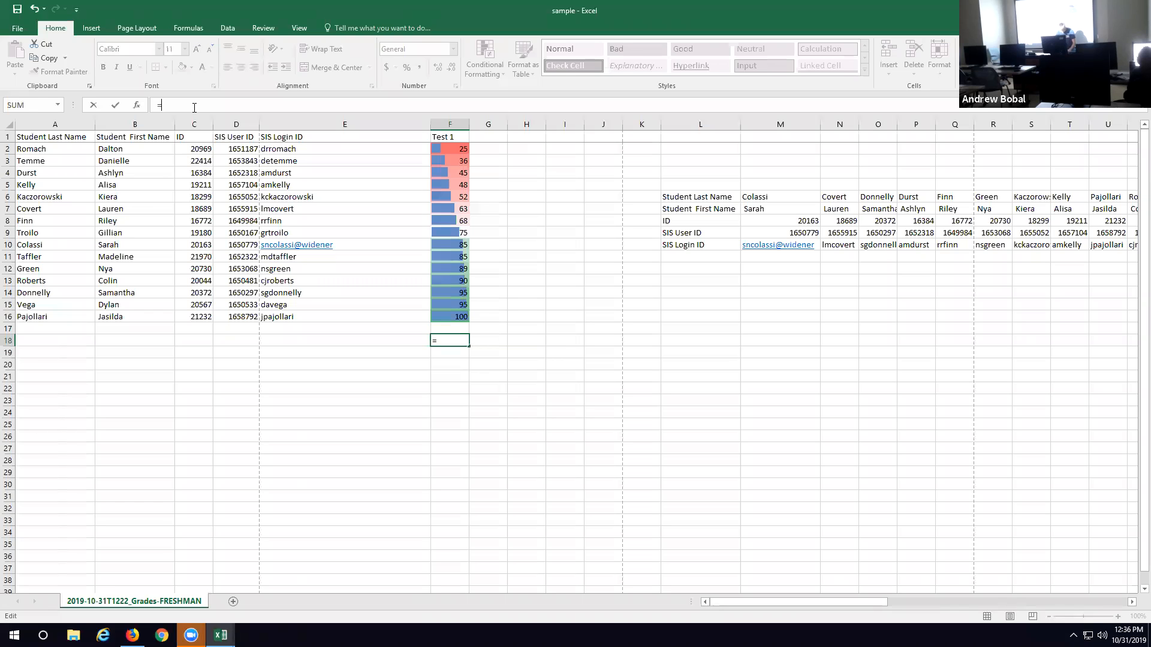
text(=average)
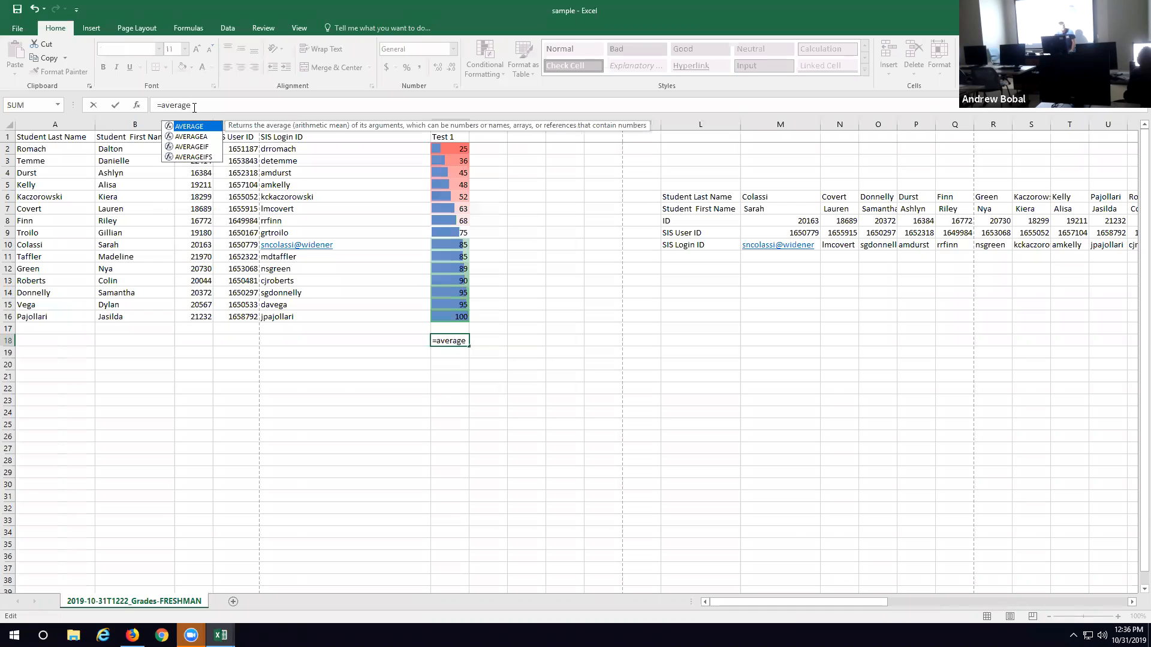
drag(458, 149, 460, 319)
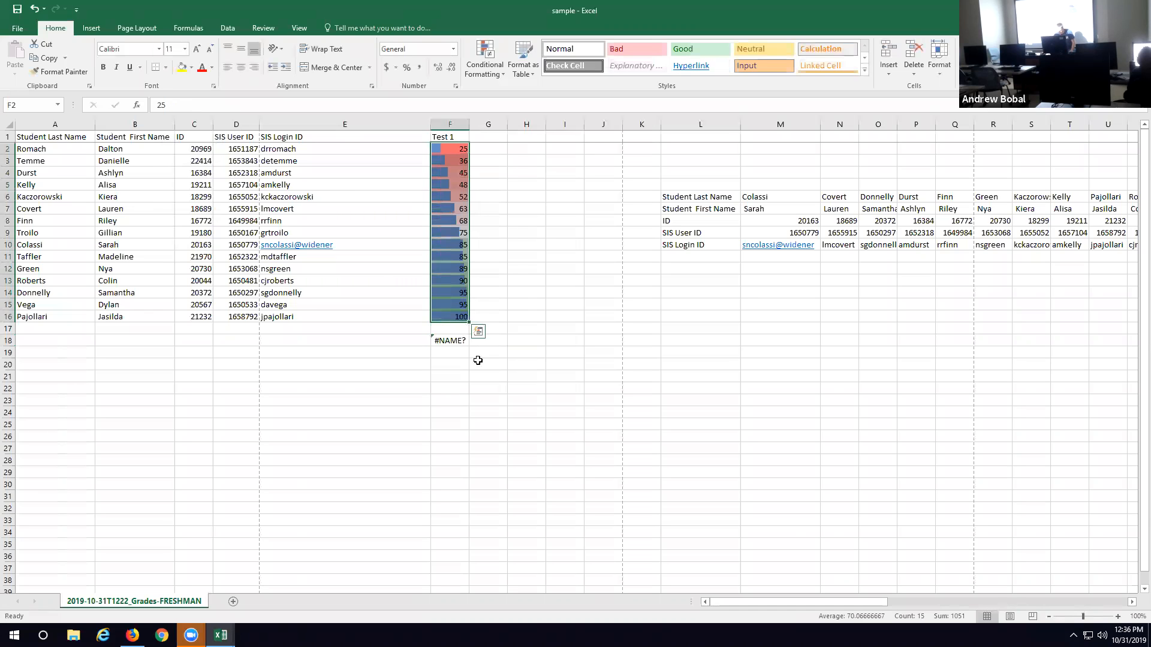
Step: Widen the Test 1 column and complete the formula in F18 as =average(F2:F16)
drag(466, 119, 492, 119)
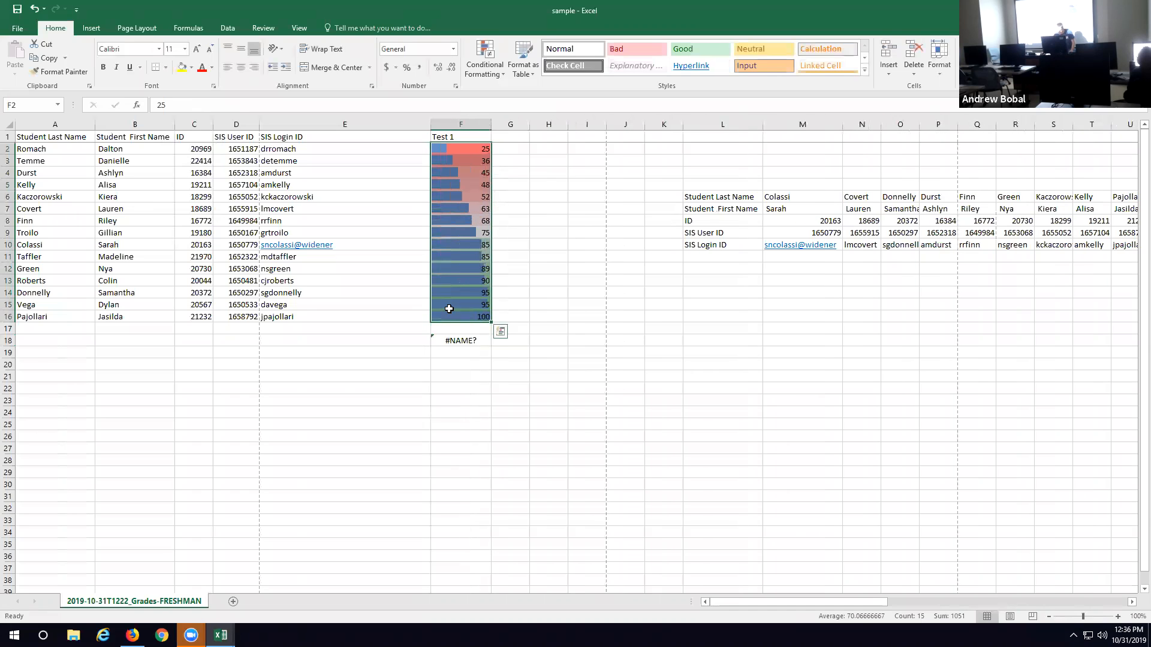
click(467, 340)
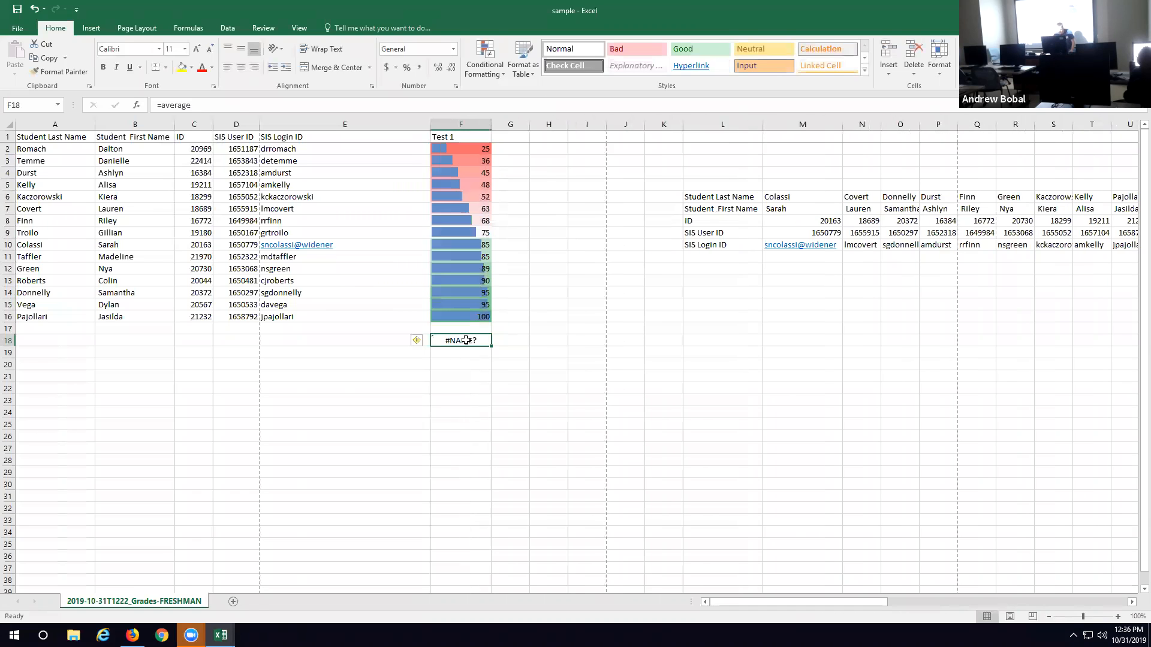
click(199, 105)
text(()
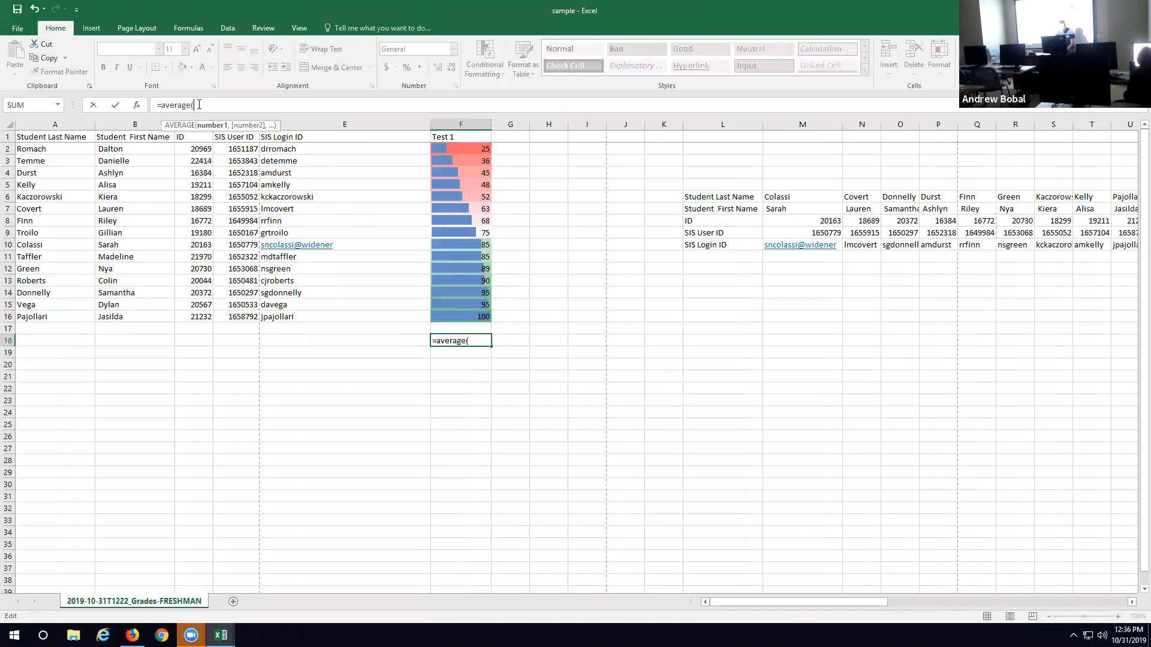
drag(472, 150, 482, 320)
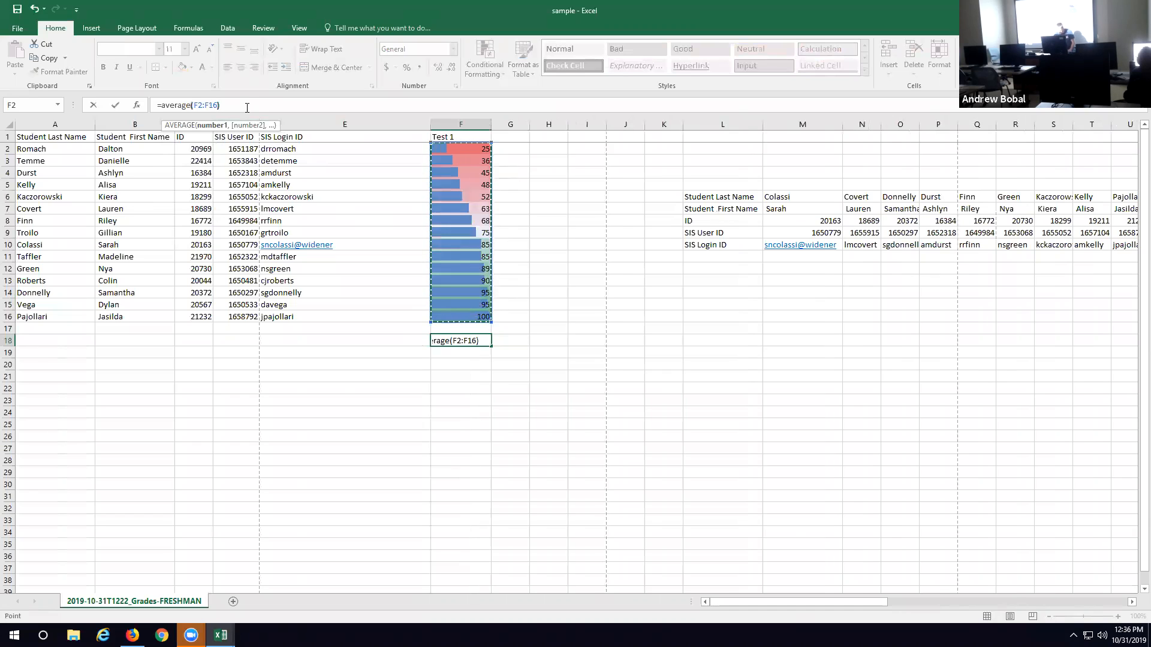
key(Return)
text(\)
key(BackSpace)
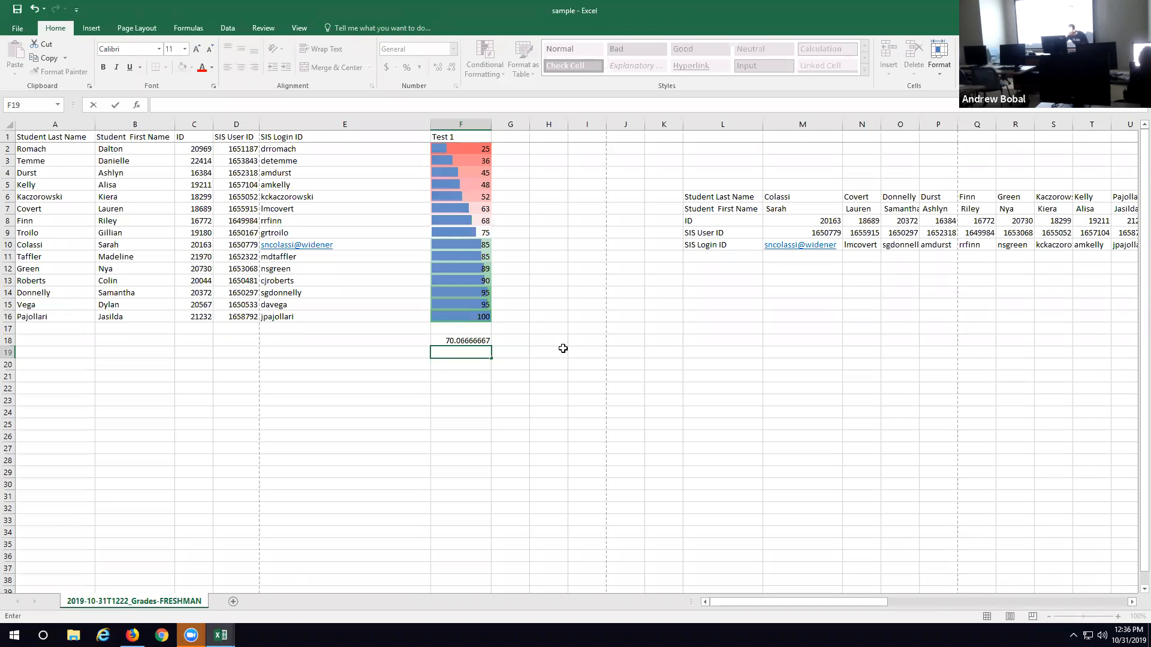
Step: Total the Test 1 scores in F19 with a SUM formula over F2:F16
drag(466, 150, 477, 324)
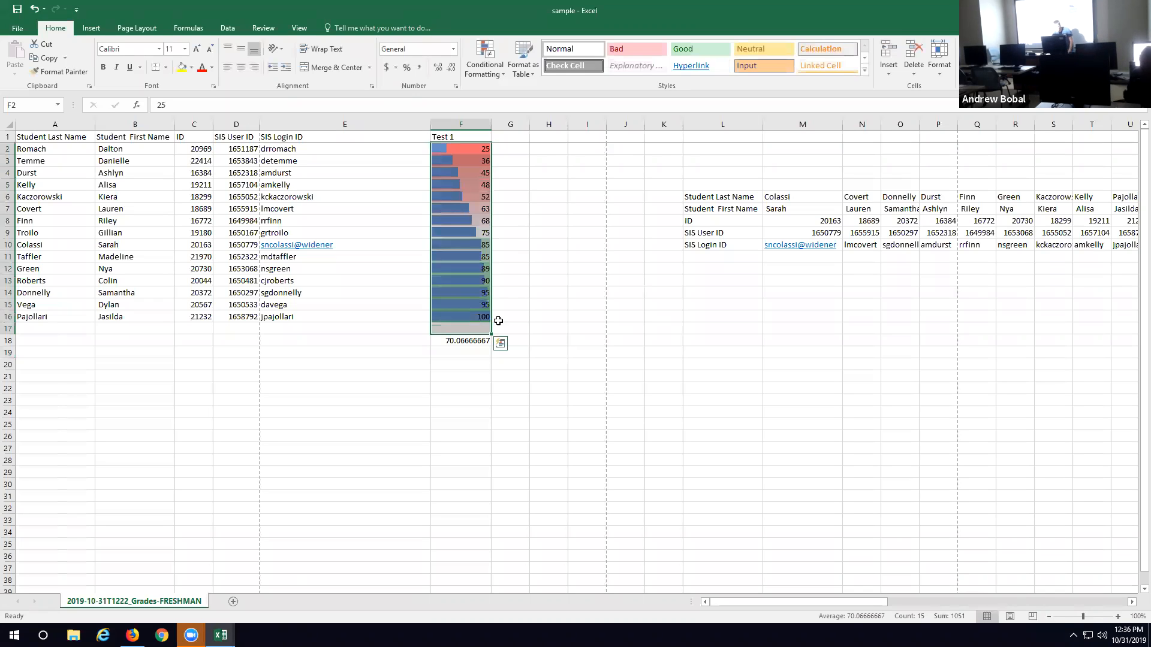
click(471, 353)
text(+)
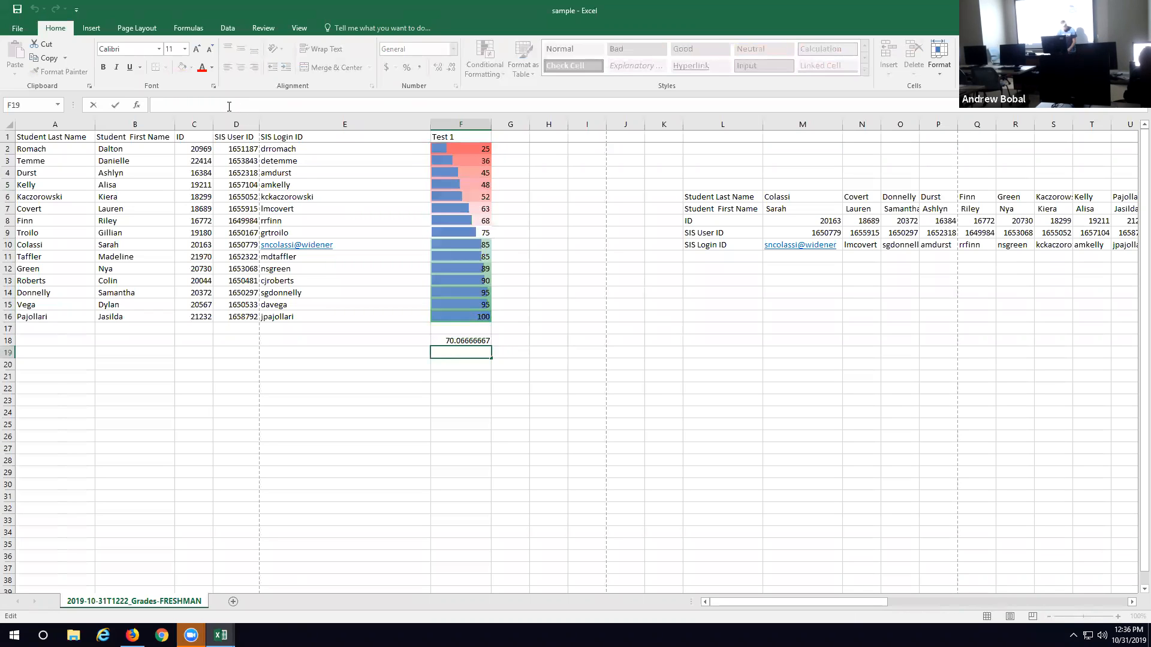
key(BackSpace)
text(=)
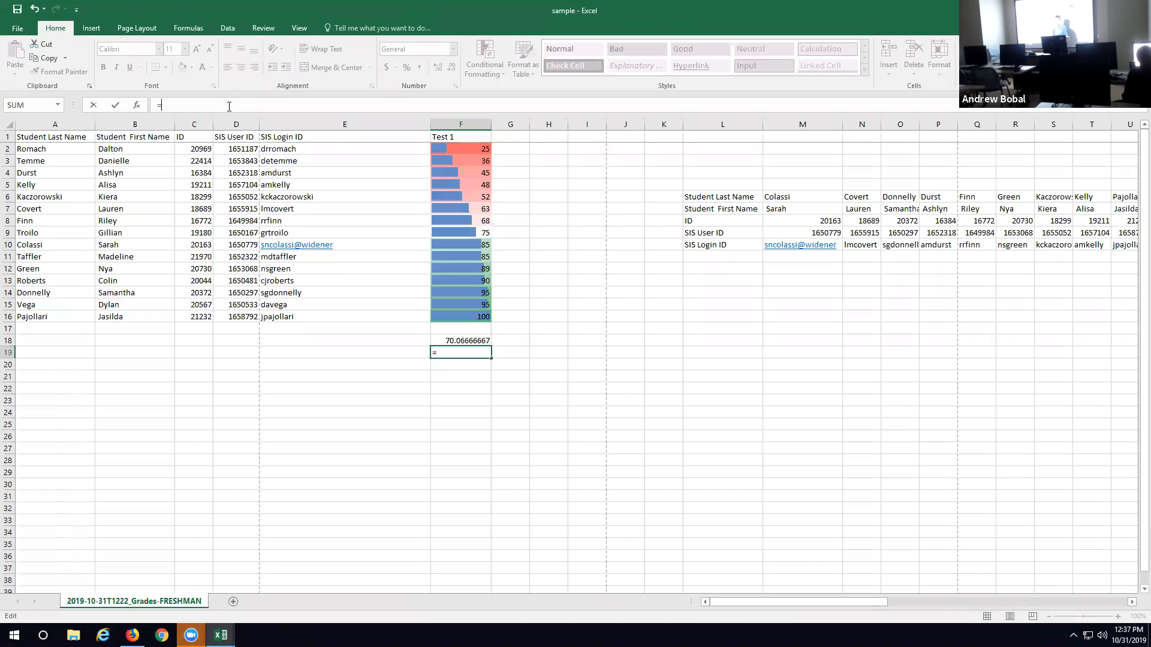
click(447, 354)
text(sa)
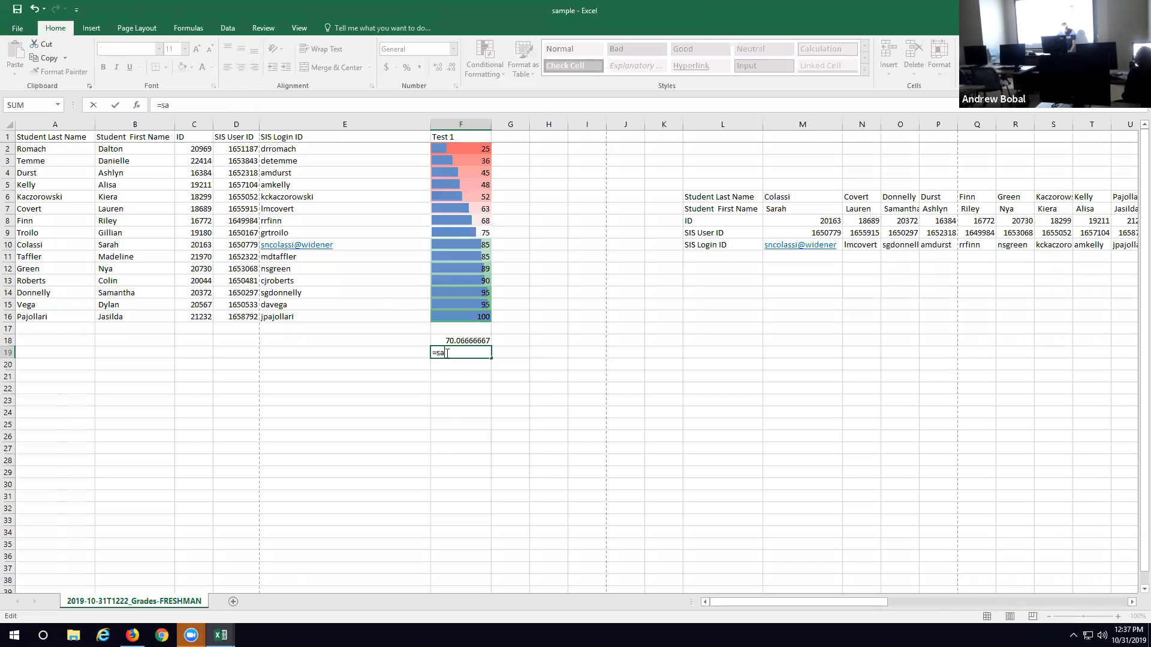
text(e)
text(m)
key(BackSpace)
text(m)
key(BackSpace)
key(BackSpace)
text(um)
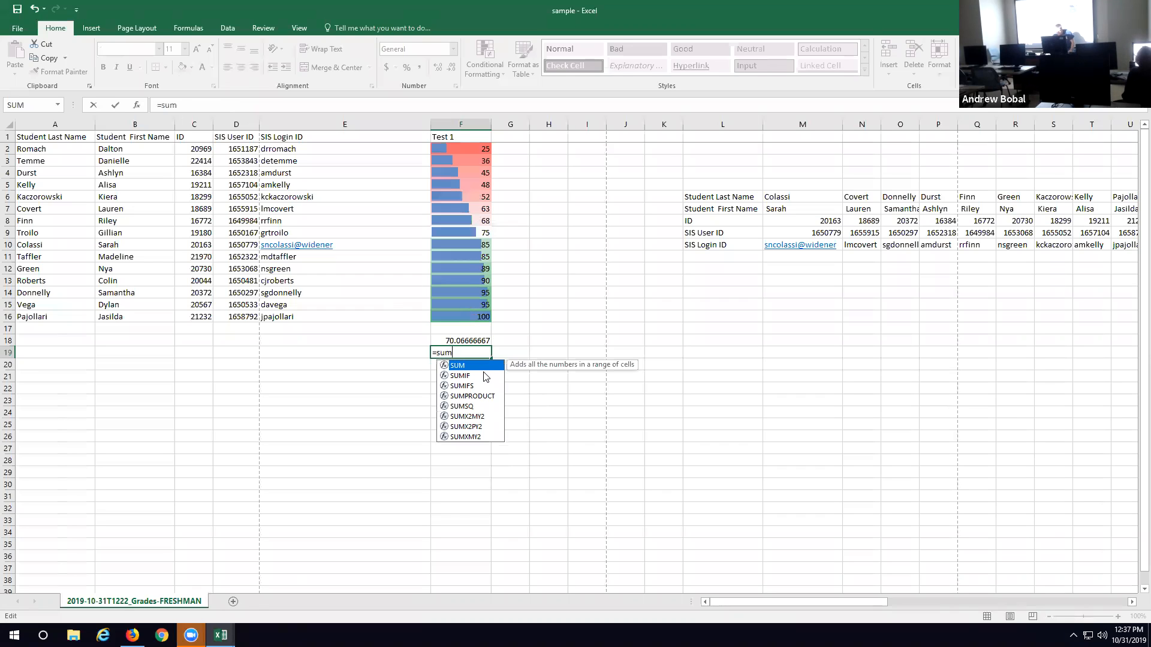
text(()
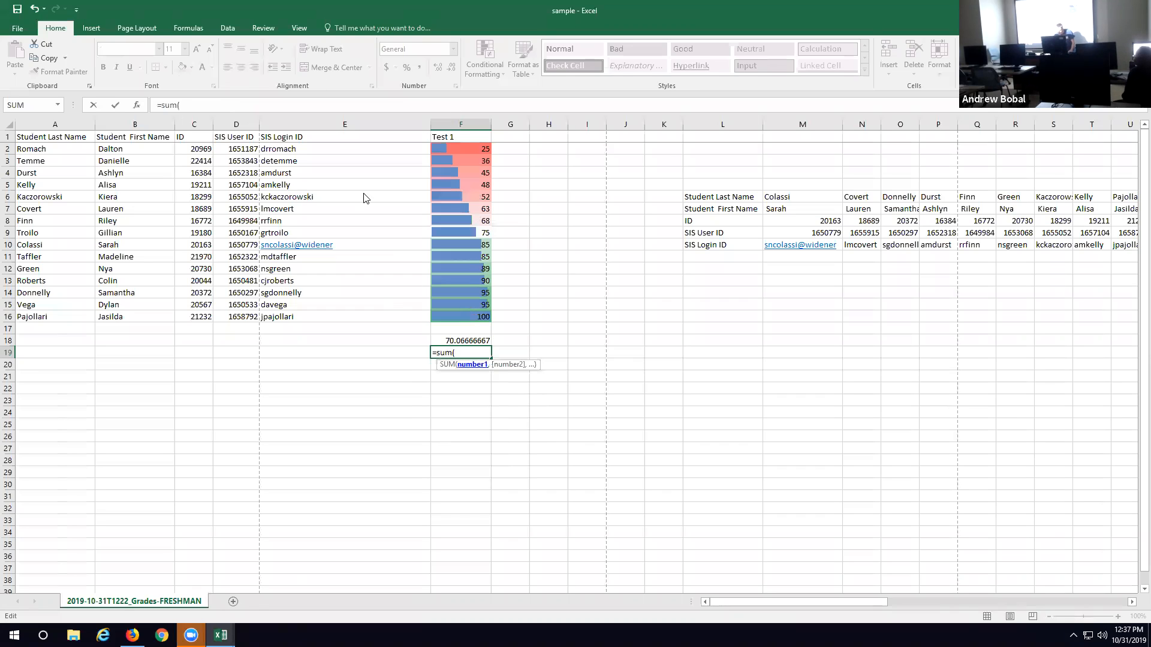
drag(480, 148, 473, 318)
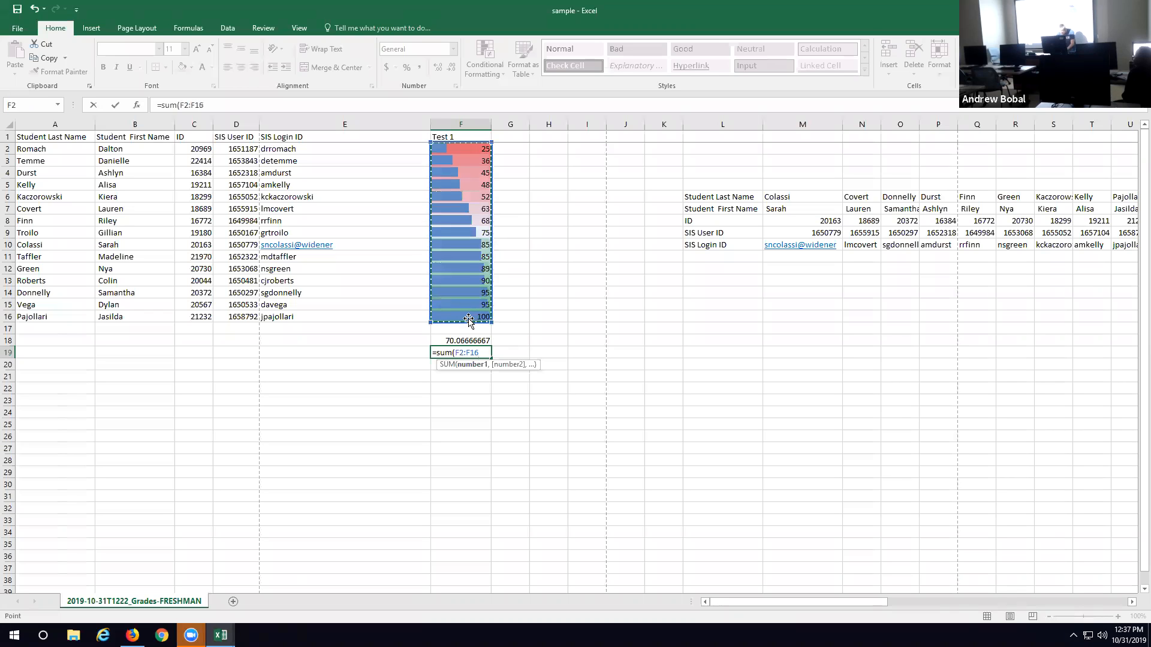
key(Return)
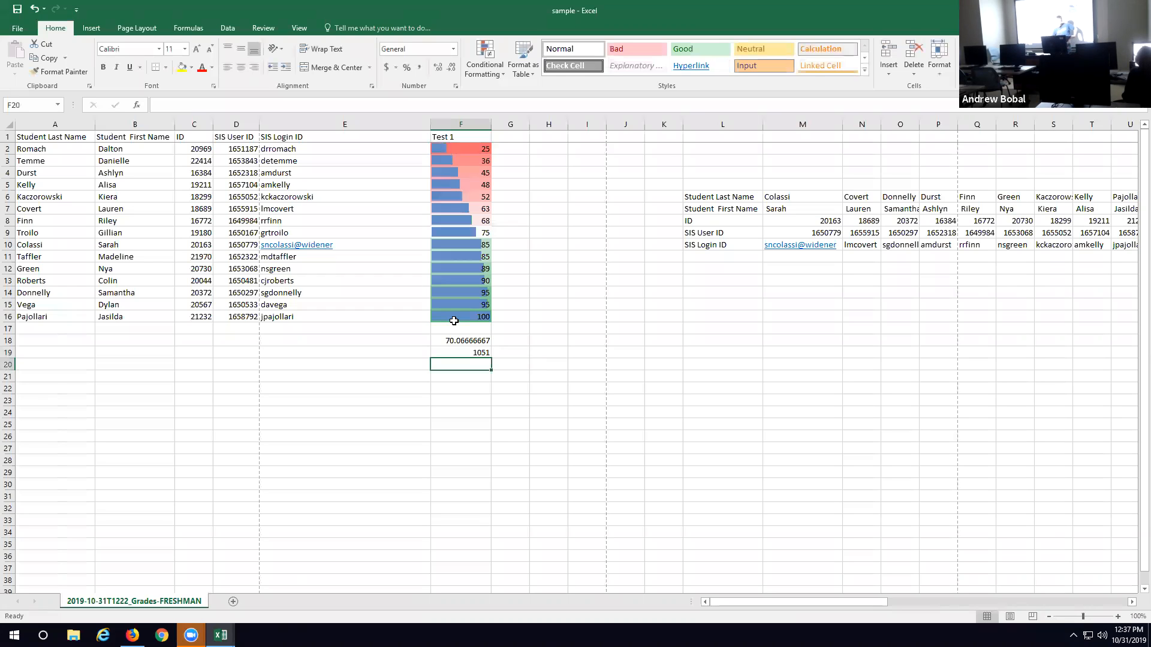
Step: Change the Test 1 score in F9 to 80 so the average and sum formulas recalculate
click(480, 340)
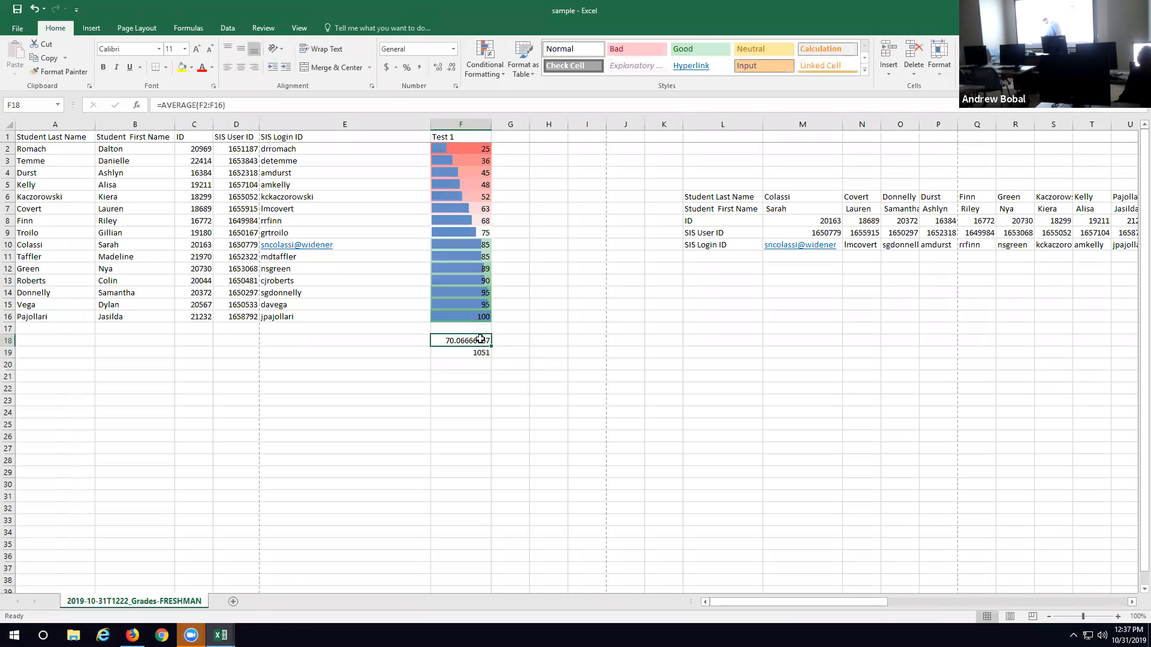
click(472, 237)
click(187, 105)
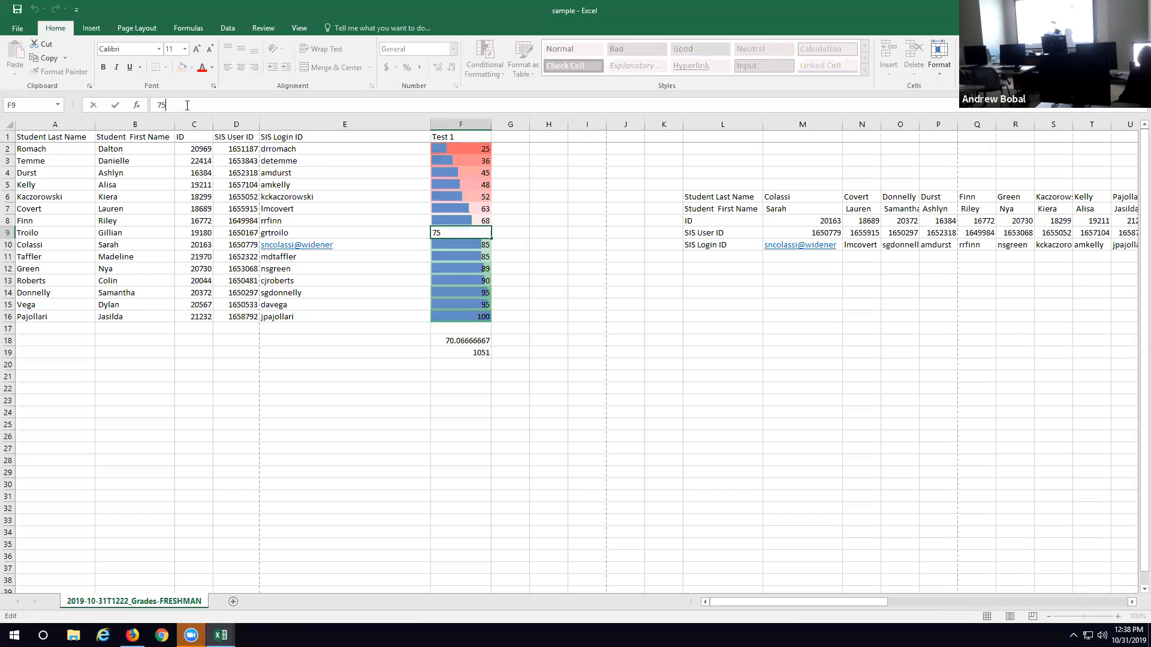
key(BackSpace)
key(BackSpace)
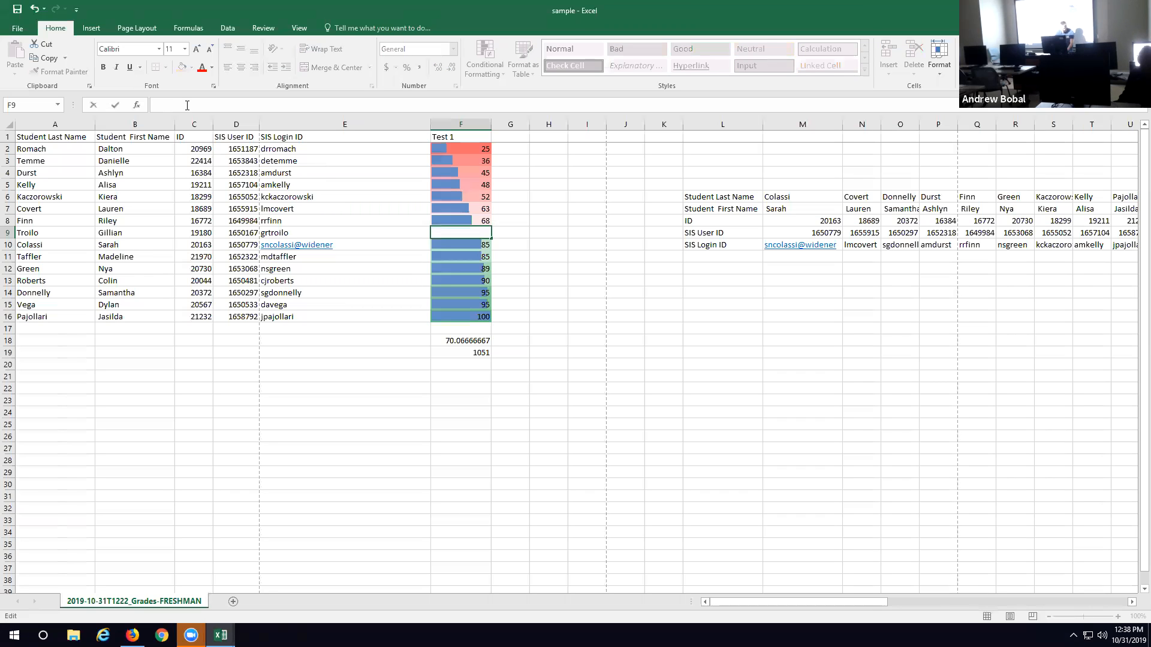
click(640, 330)
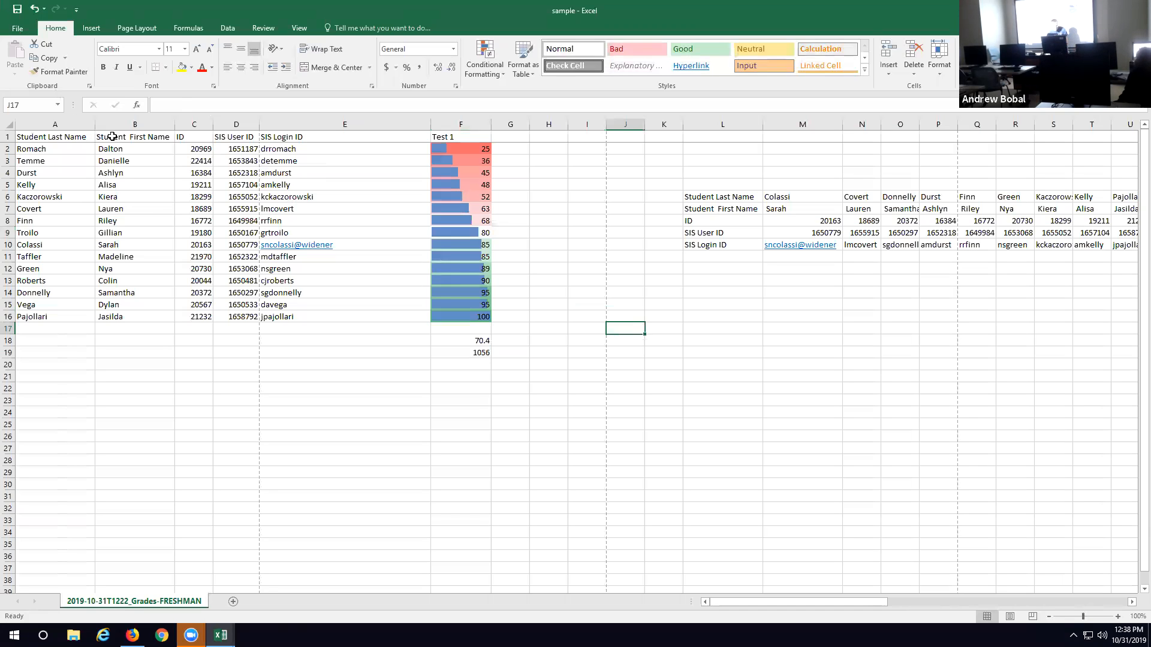
Step: Browse all available functions in the Insert Function dialog and close it without inserting one
click(138, 104)
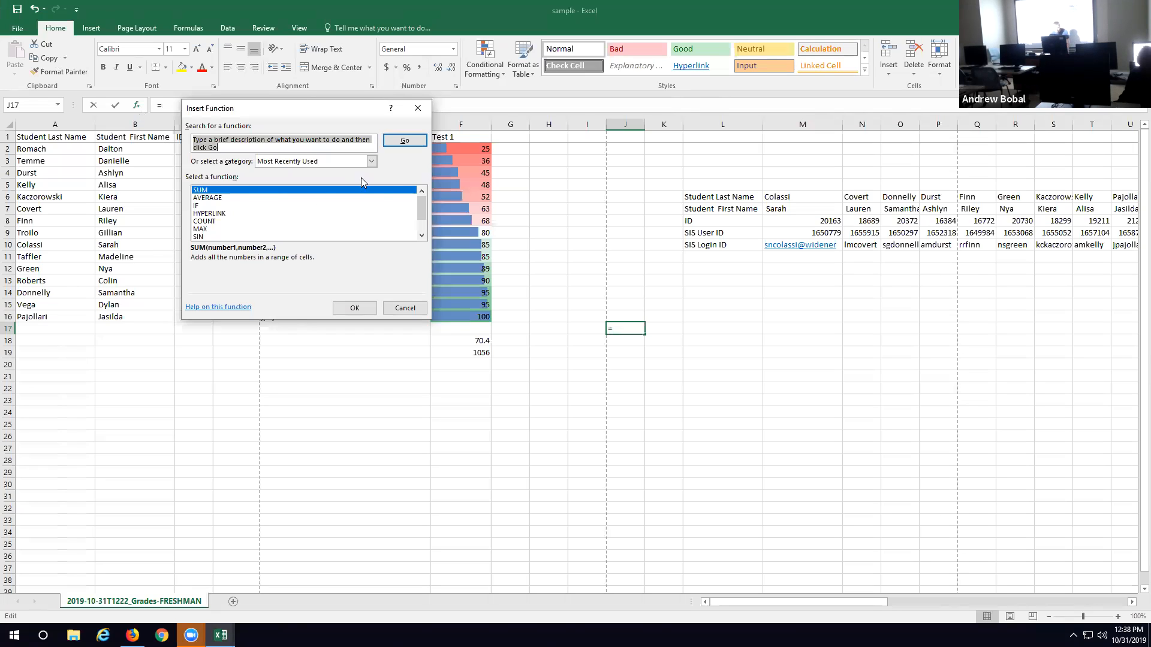
click(374, 162)
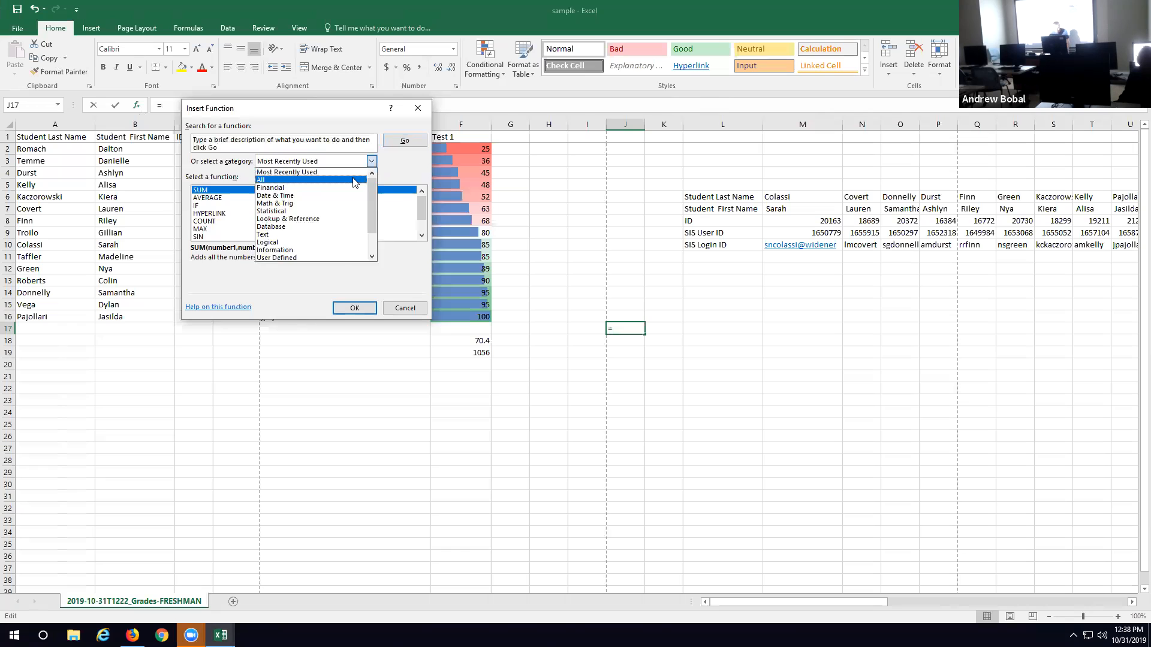
click(355, 182)
mouse_move(422, 203)
mouse_down()
mouse_move(423, 232)
mouse_move(422, 201)
mouse_up()
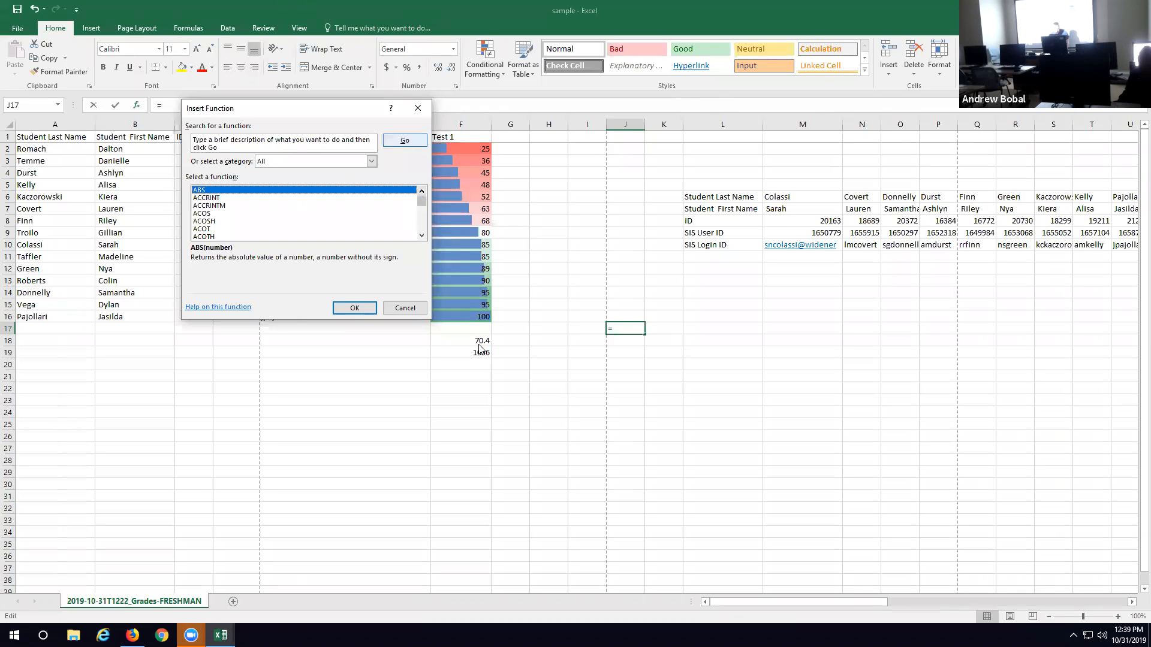
click(410, 309)
Step: Clear the transposed copy of the student data from column L through column AA
drag(722, 124, 443, 142)
key(Delete)
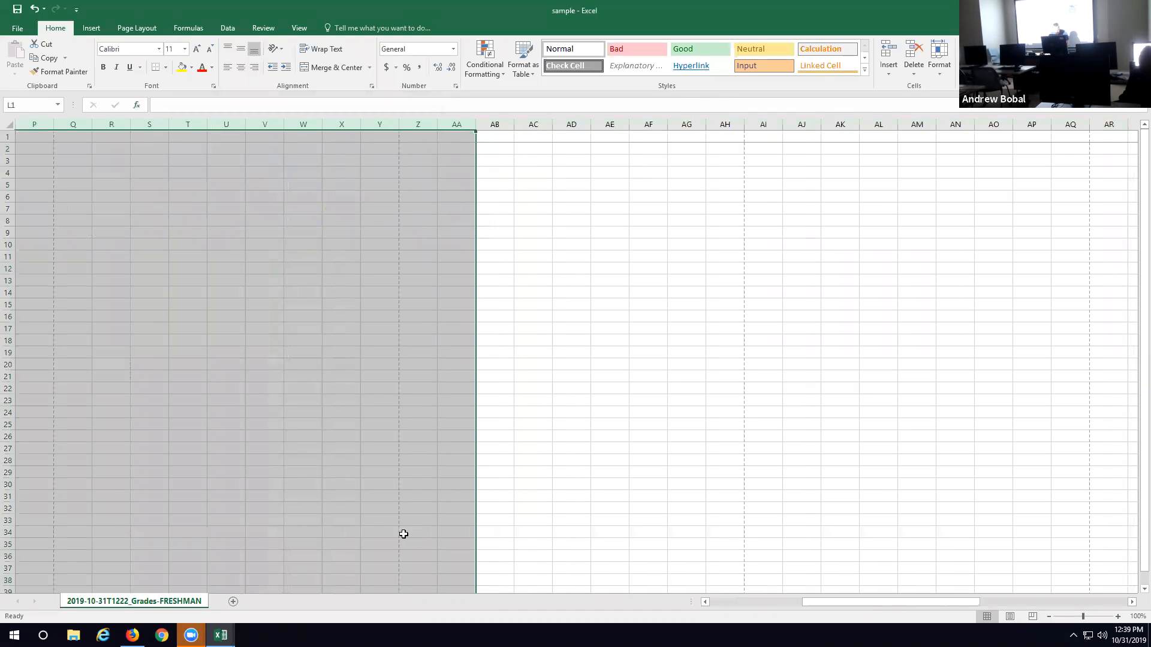
drag(852, 603, 759, 603)
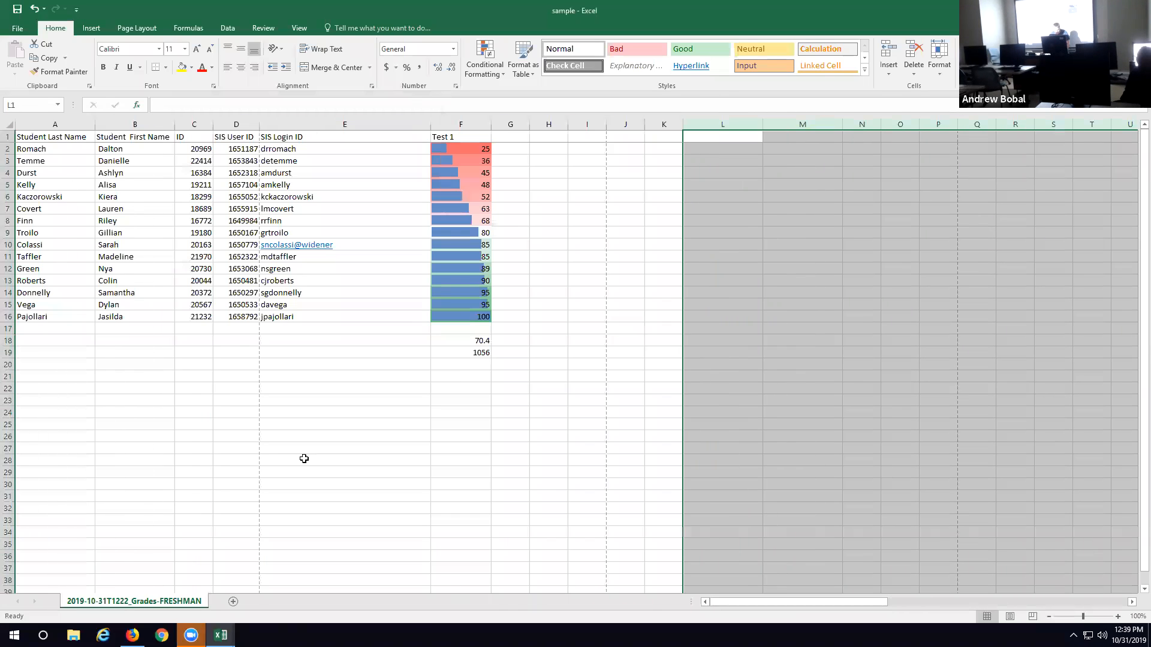
click(640, 323)
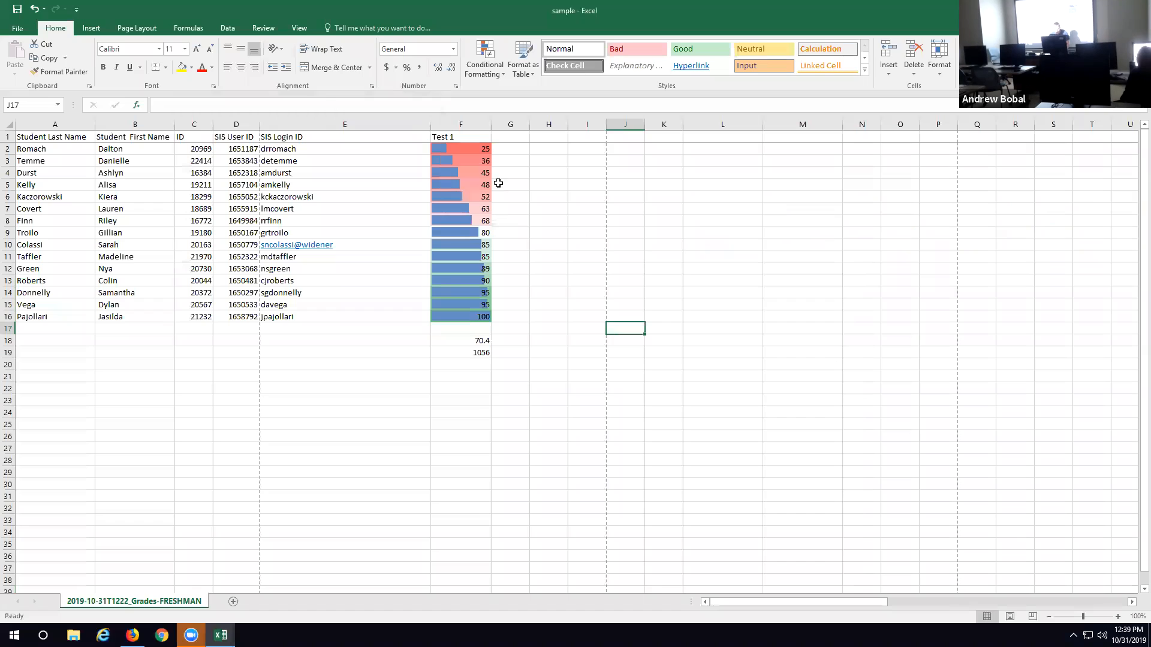
Step: Turn on printing for both the gridlines and the row and column headings
click(190, 29)
click(143, 30)
click(389, 72)
click(427, 70)
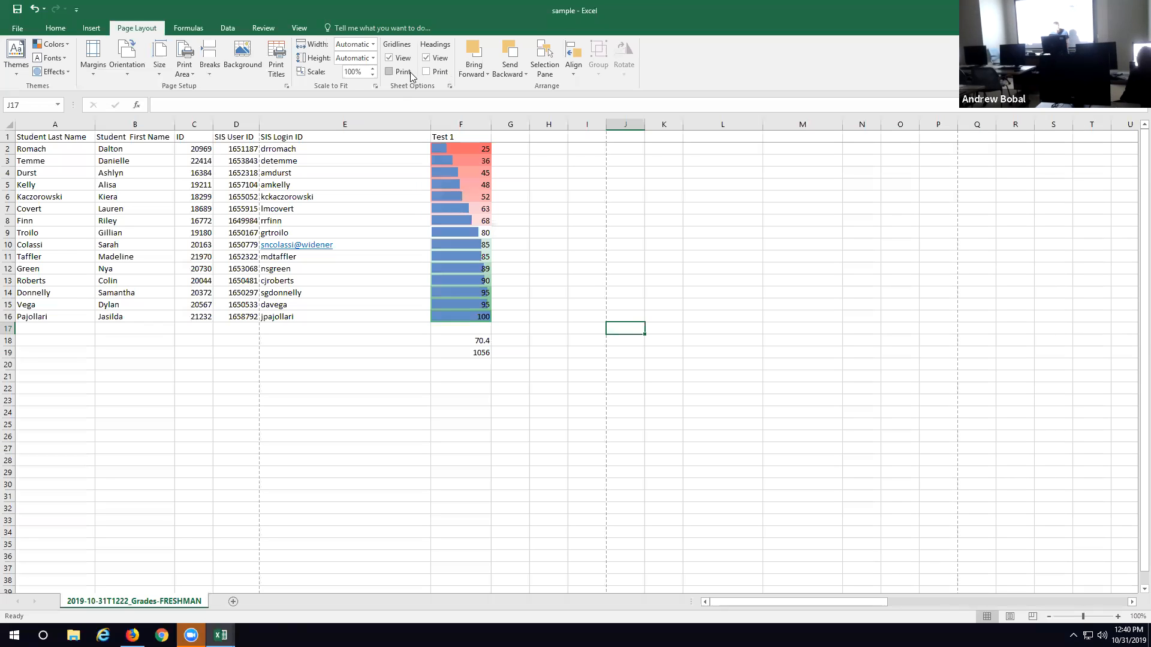
click(390, 71)
click(427, 71)
Step: Set the printout to Narrow margins and Landscape Orientation, and look through the scaling options without choosing a different one
click(18, 28)
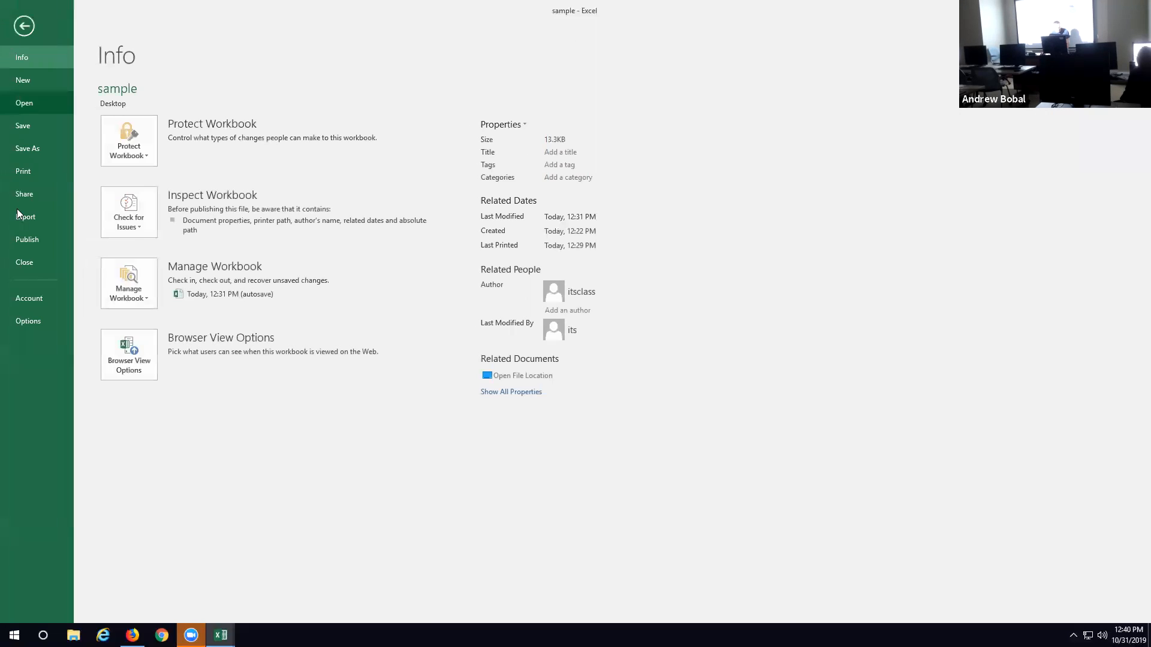
click(33, 167)
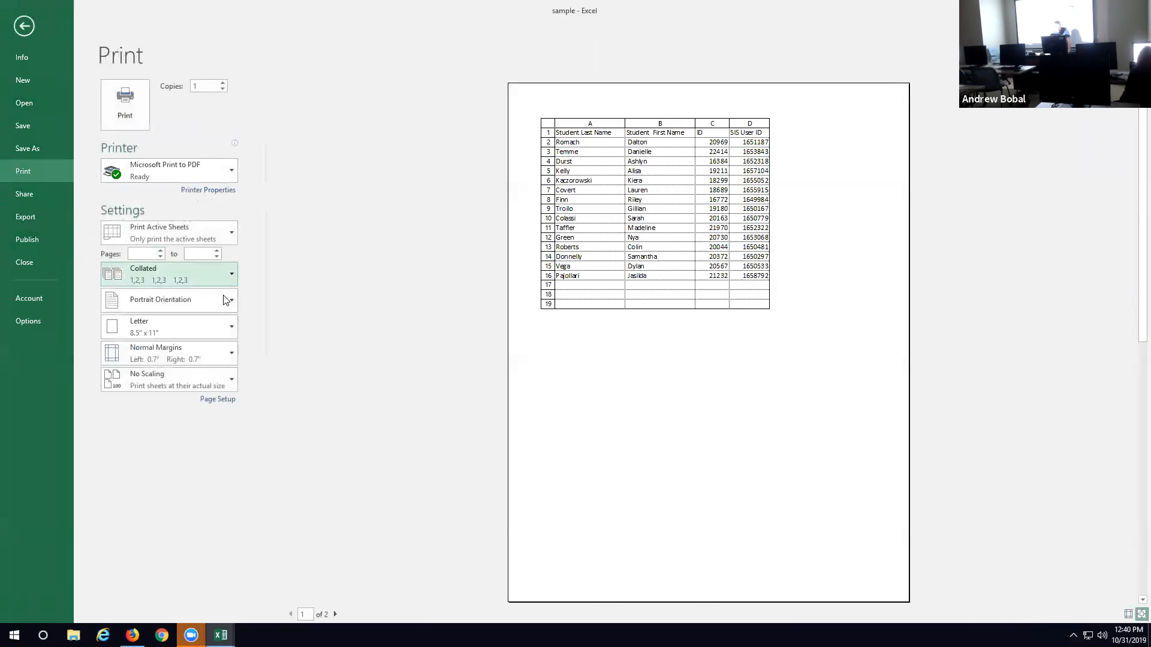
click(226, 352)
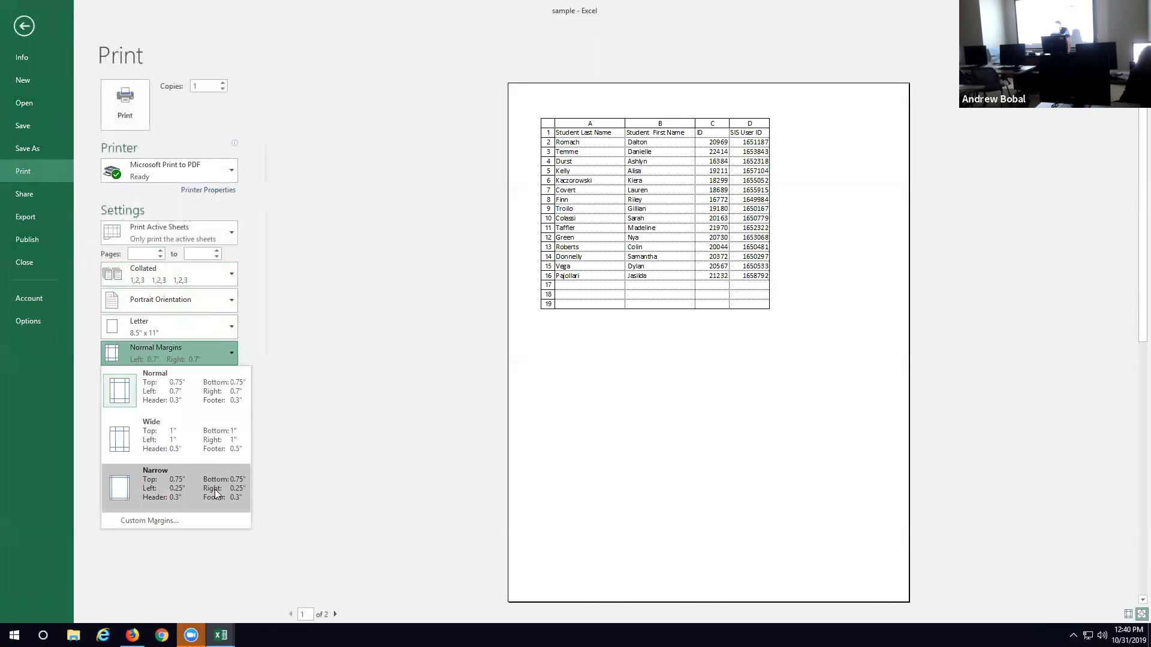
click(181, 491)
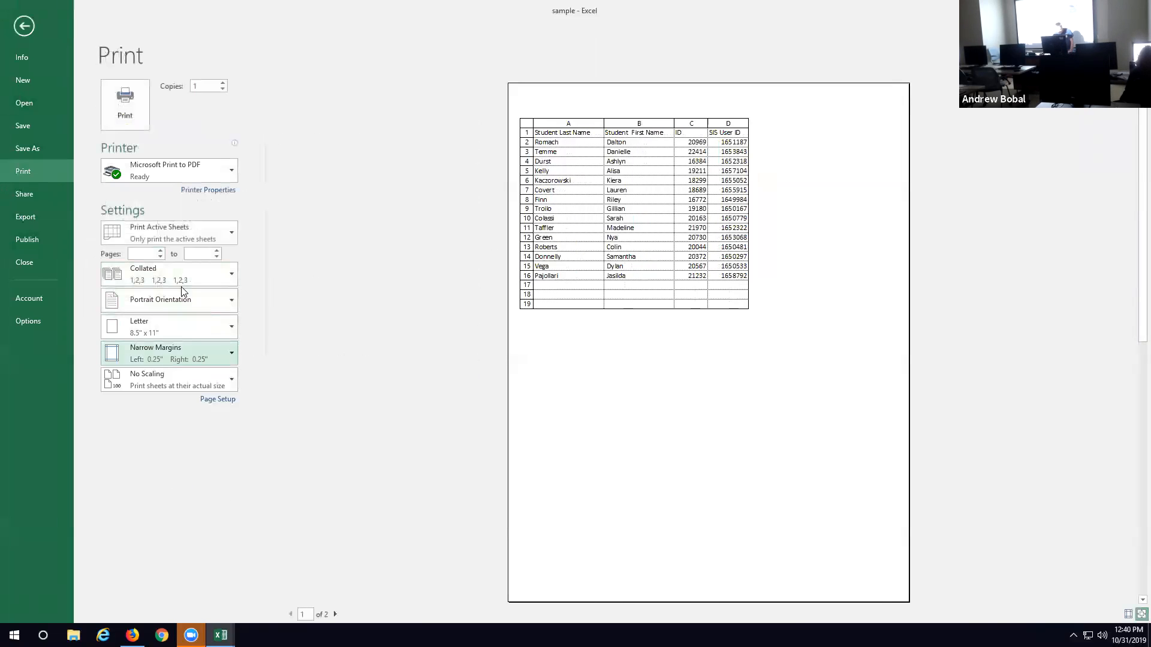
click(213, 303)
click(200, 359)
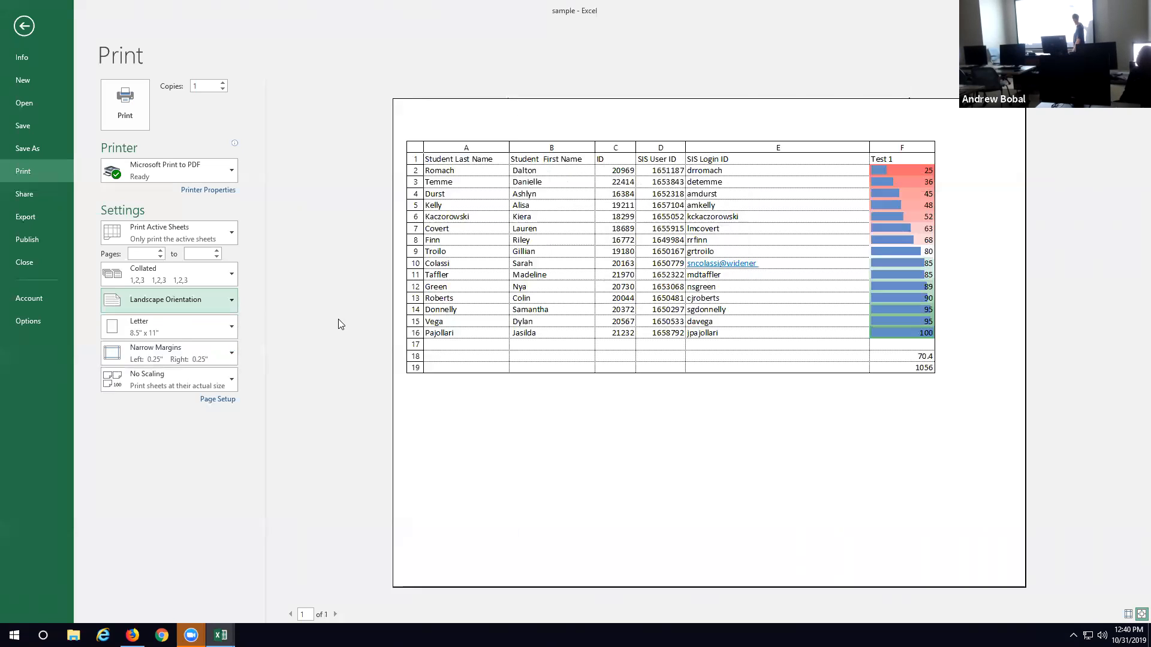
click(227, 380)
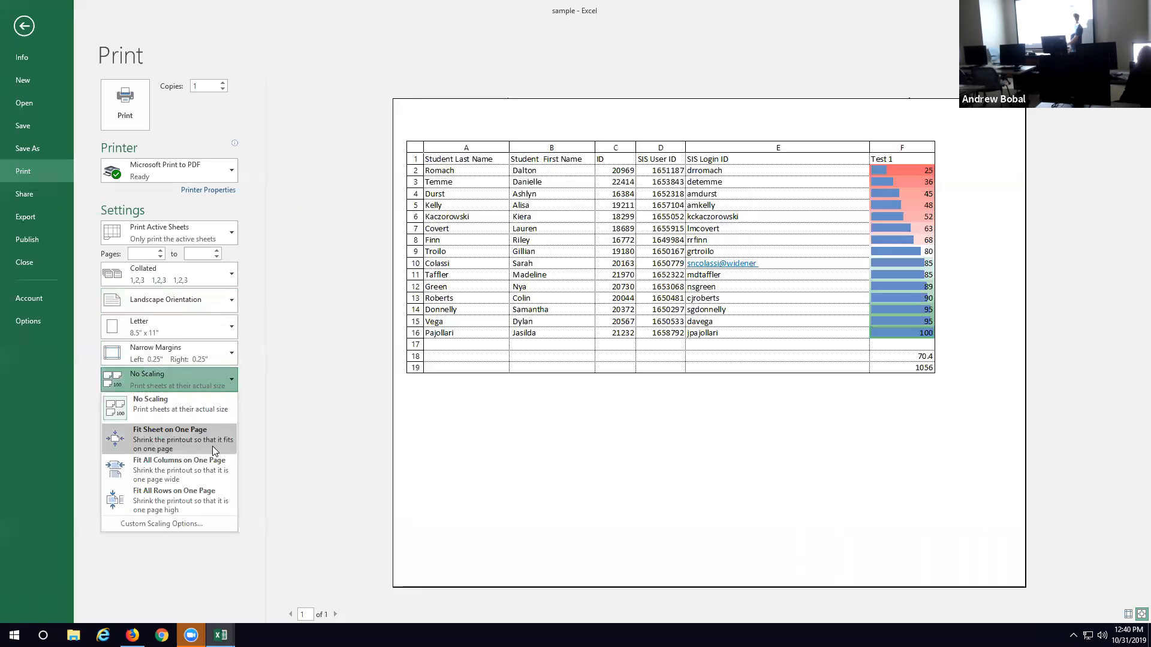
click(18, 28)
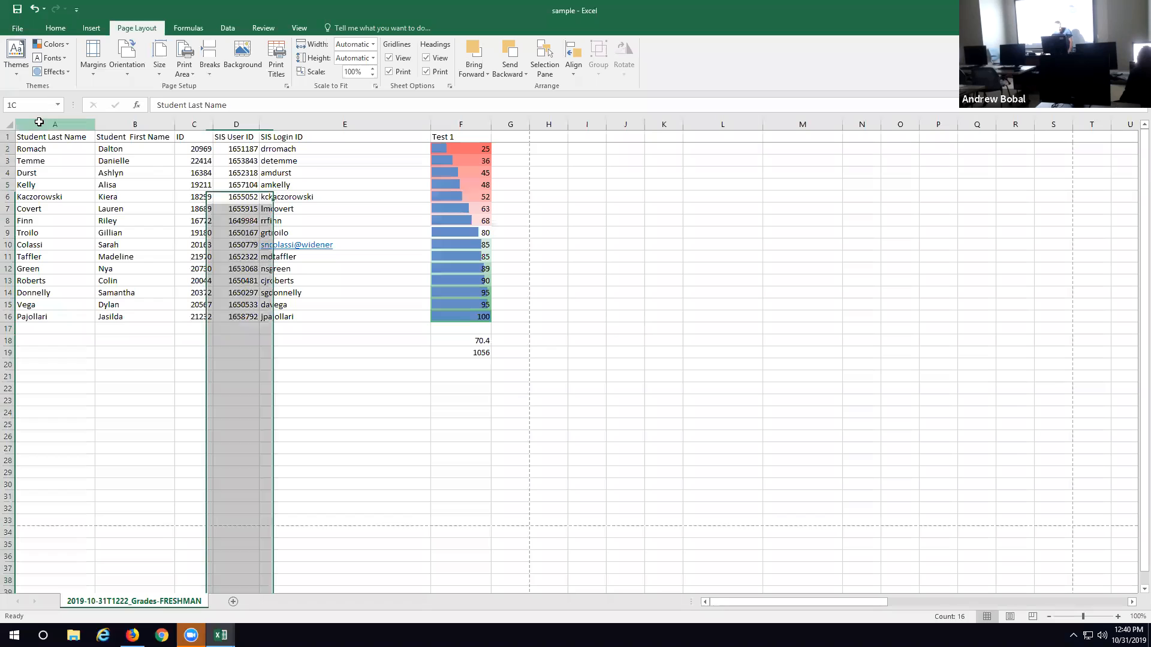
Step: Restrict printing to the current selection with columns A and B selected, and check the print preview
drag(40, 125, 130, 129)
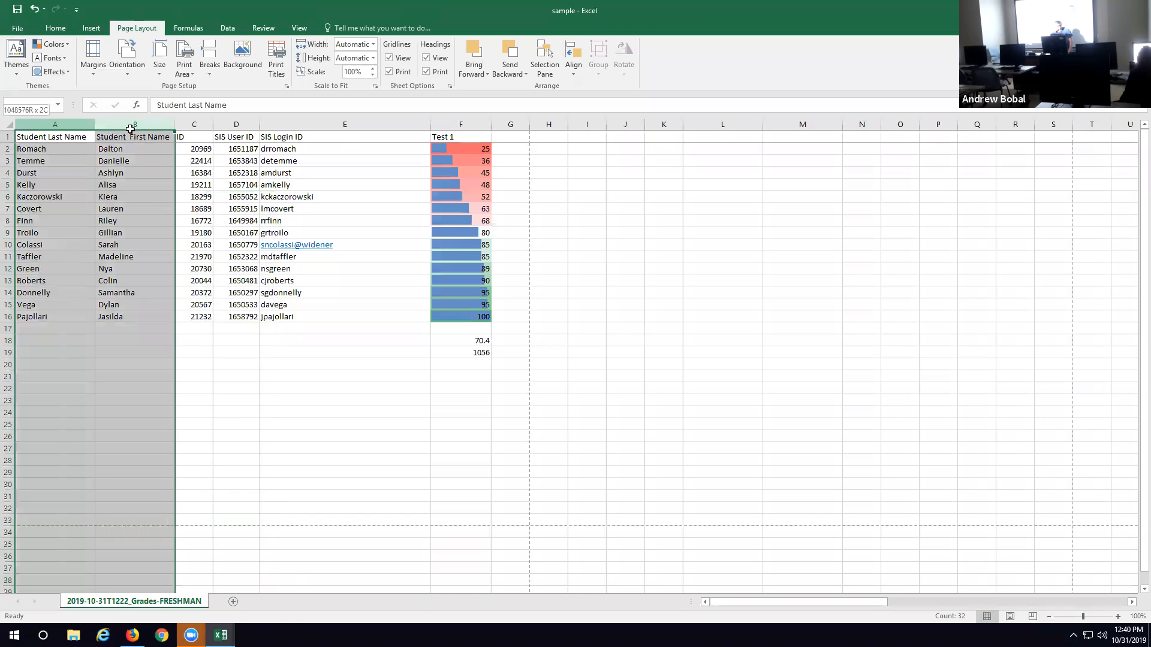
drag(130, 129, 130, 125)
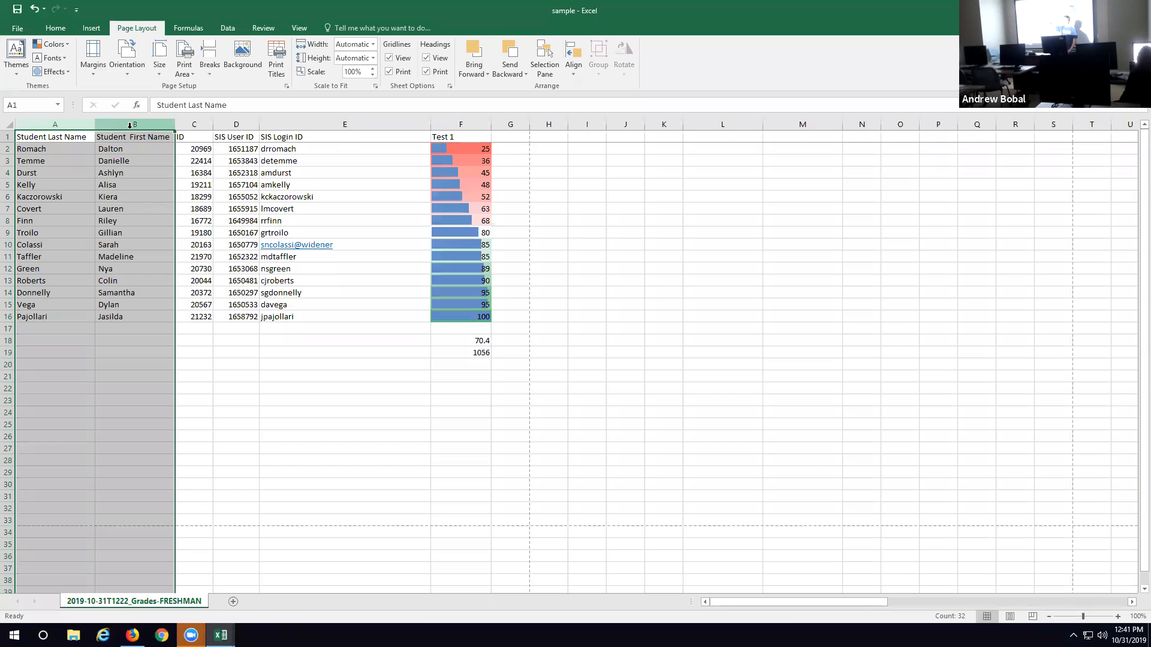
click(12, 27)
click(28, 174)
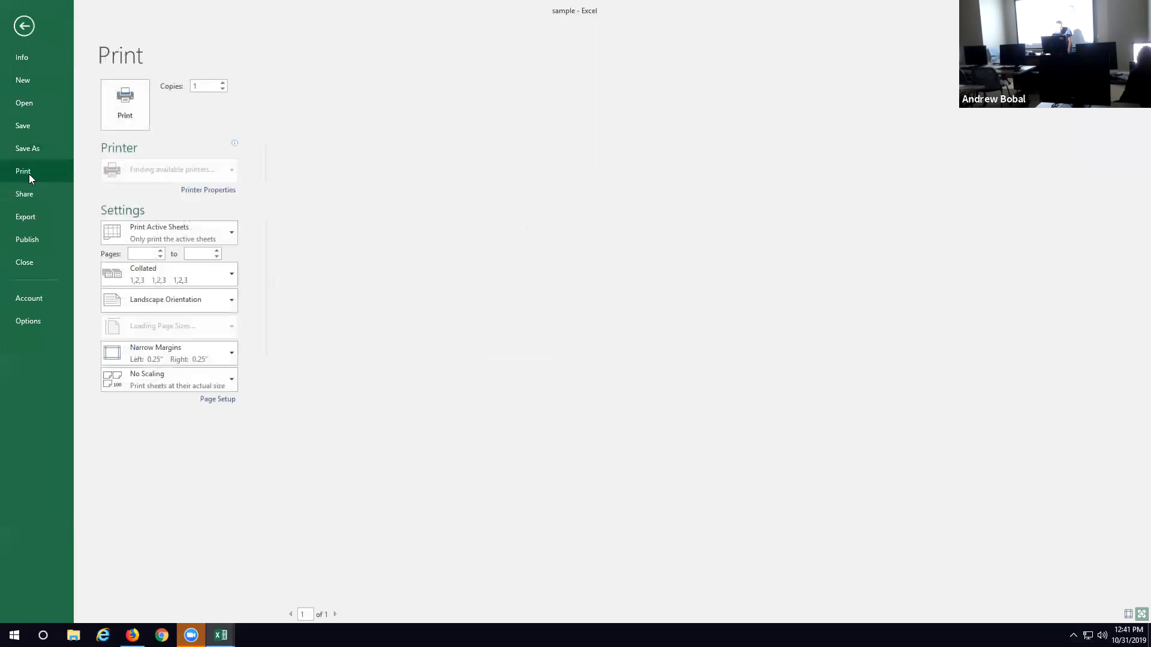
click(213, 232)
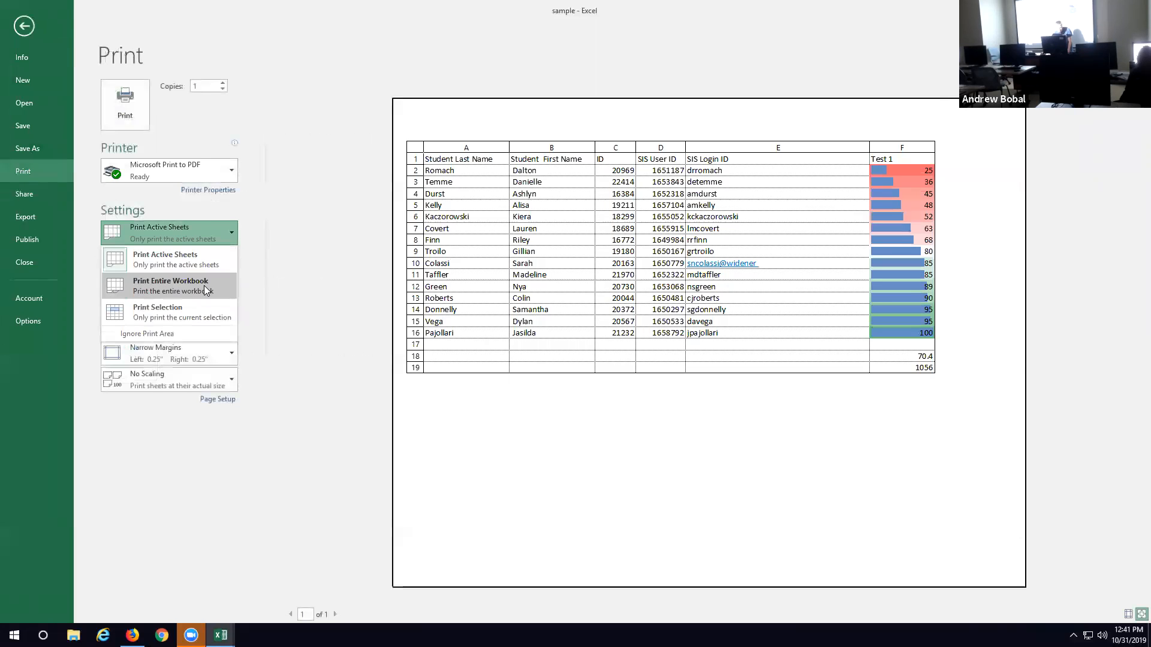
click(209, 313)
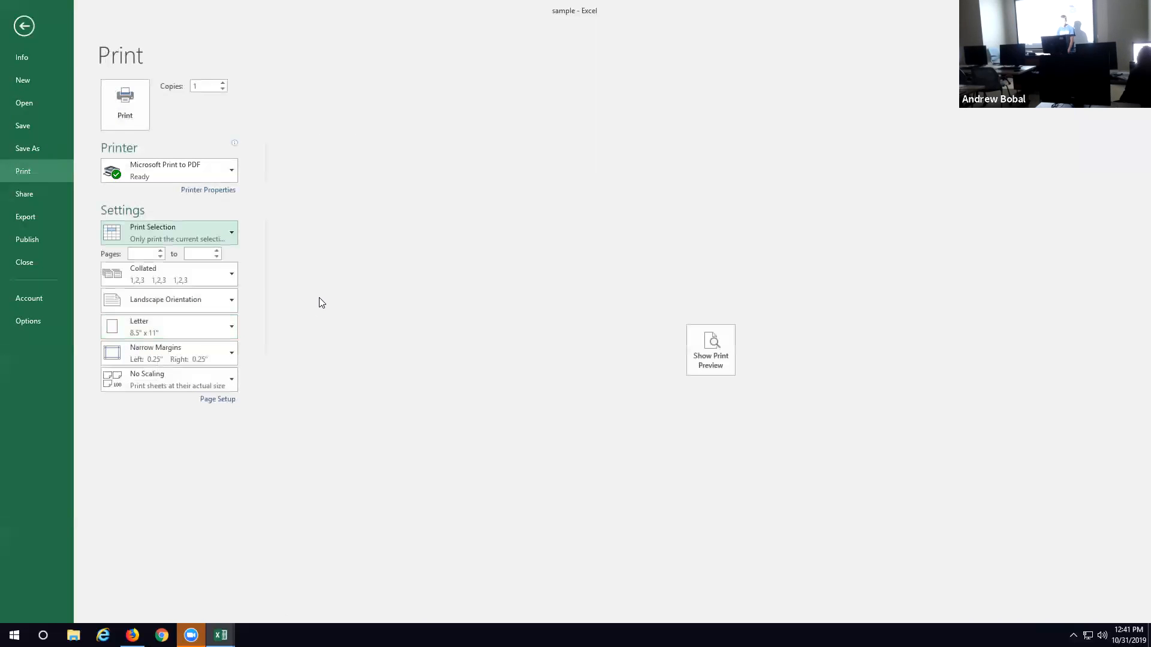
click(718, 366)
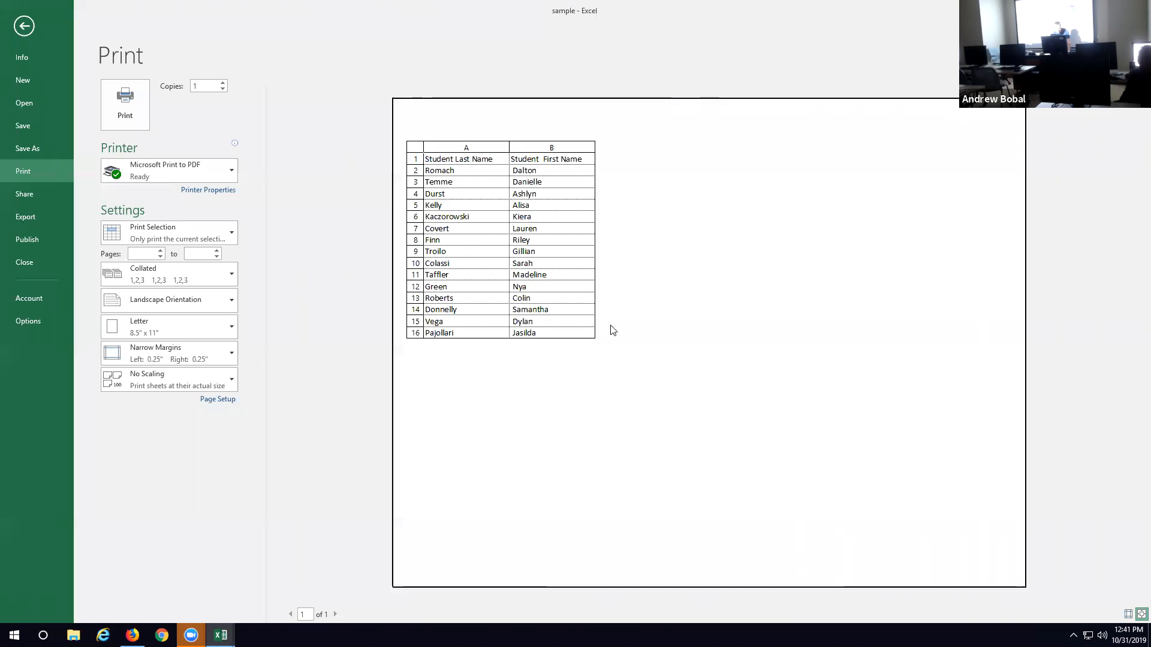
click(27, 33)
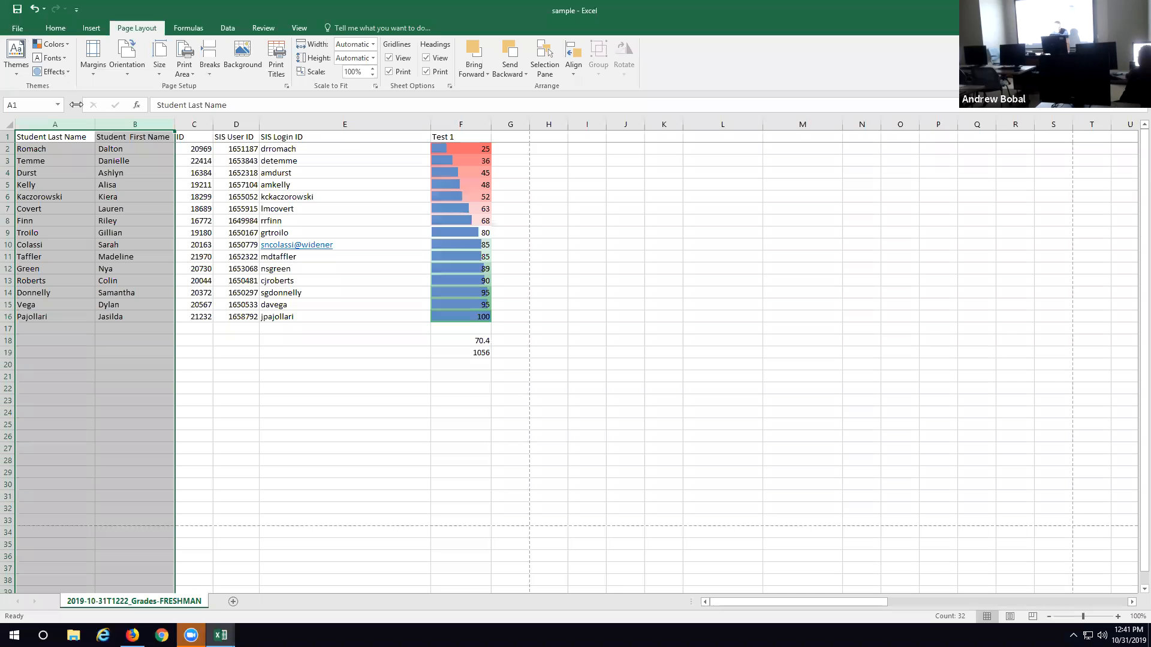
Step: Select the non-adjacent columns A and F and preview how the selection prints
click(47, 121)
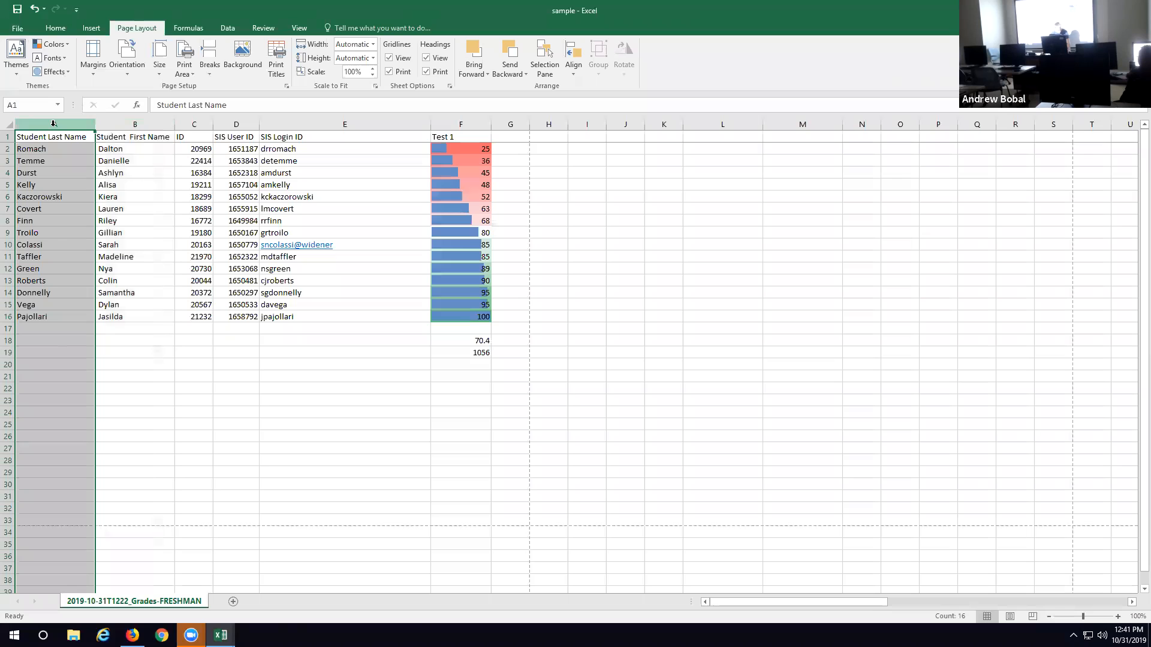
ctrl+click(425, 121)
ctrl+click(476, 125)
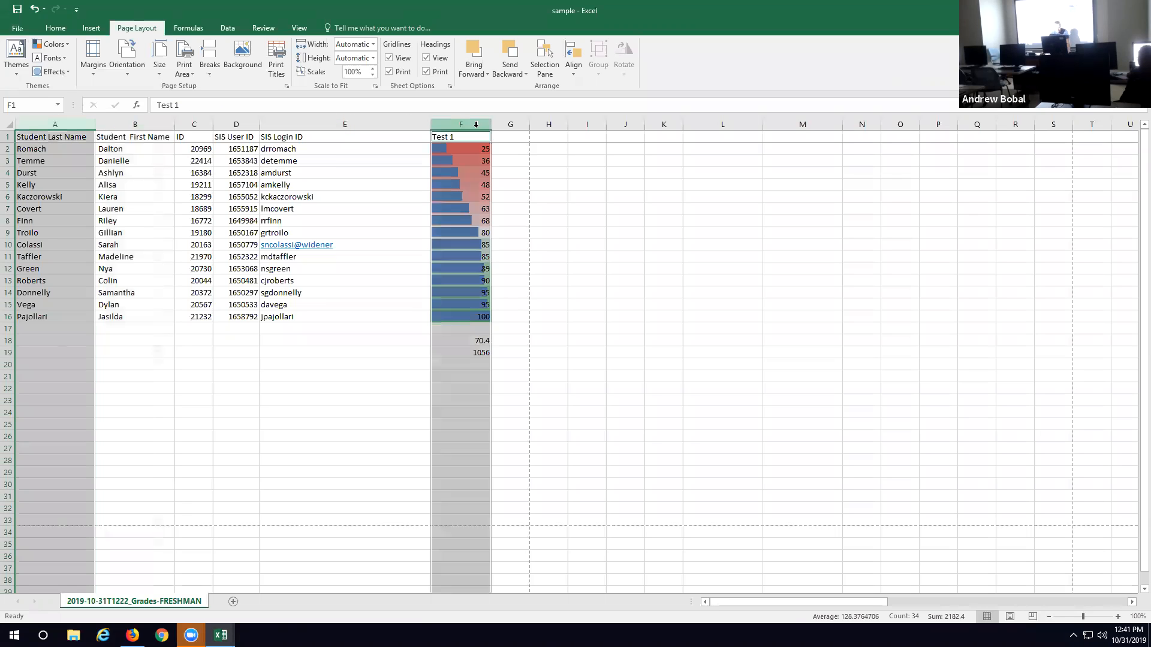
click(12, 29)
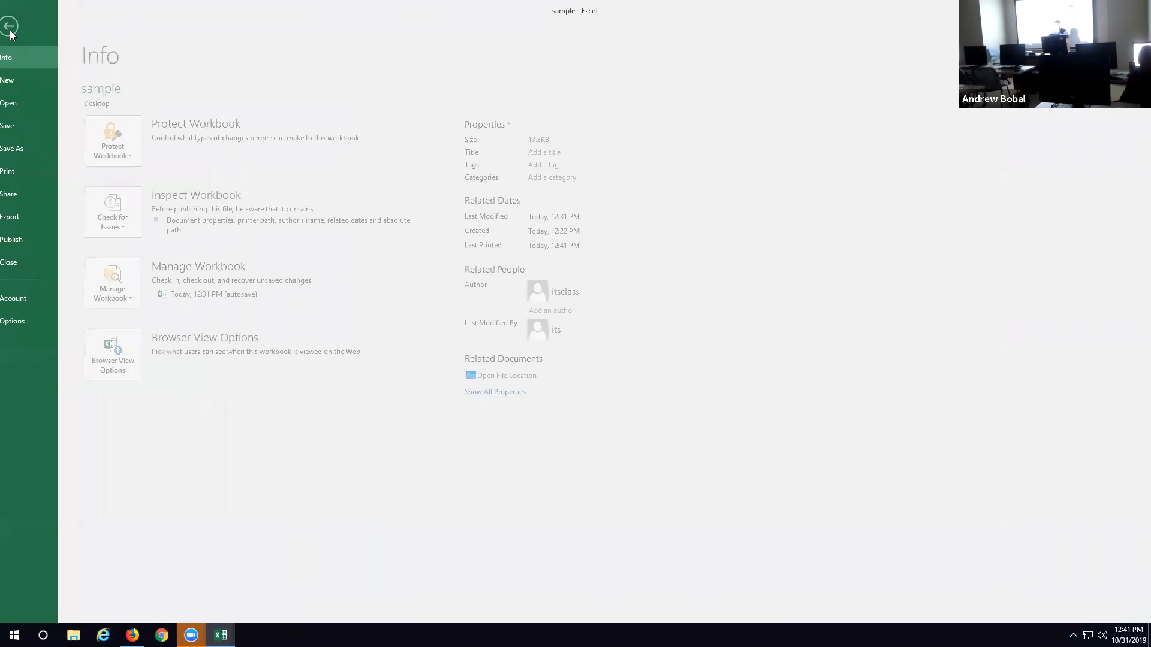
click(33, 169)
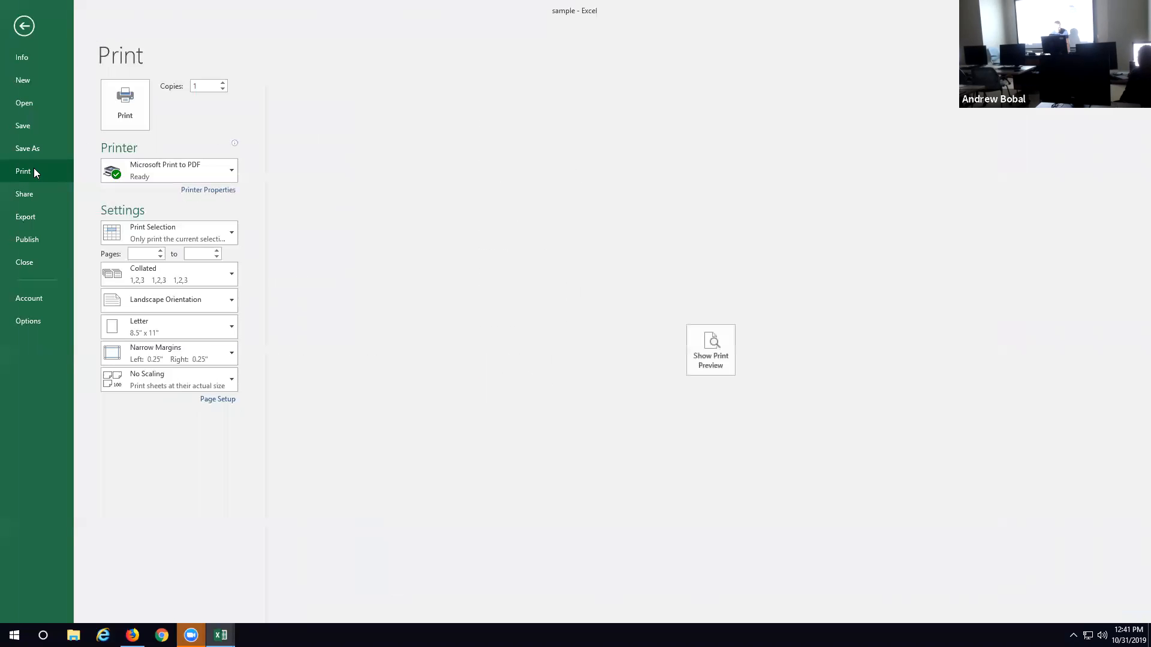
click(716, 359)
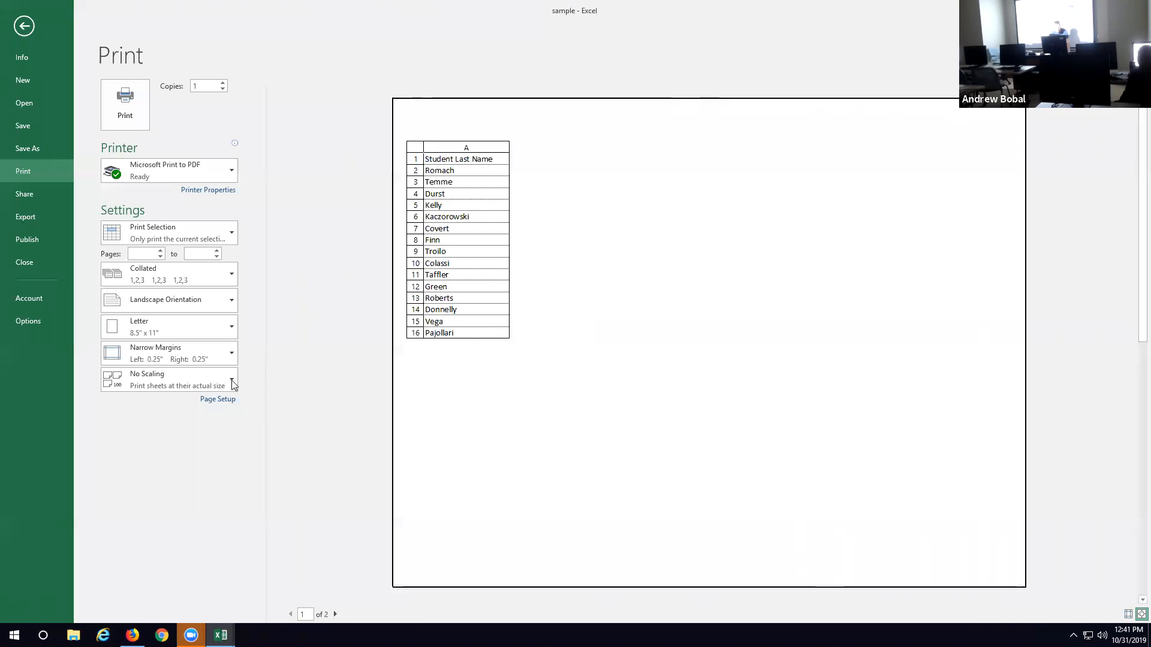
Step: Change the print orientation to portrait, look at the margin presets, and return to the sheet with the columns deselected
click(216, 306)
click(210, 336)
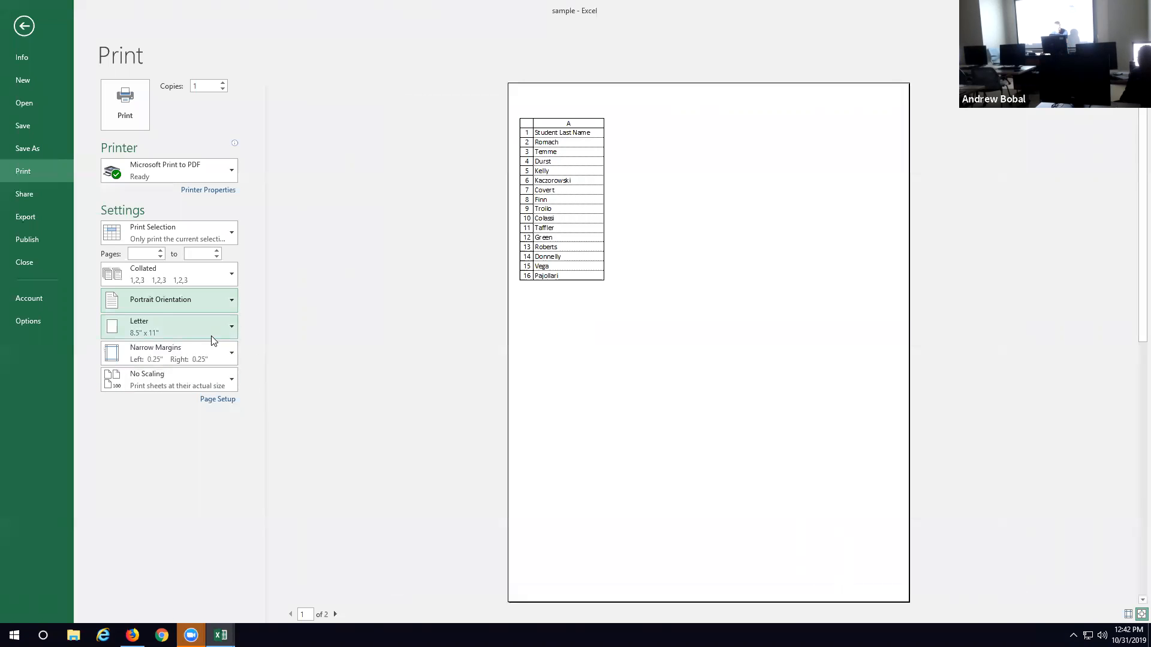
click(223, 352)
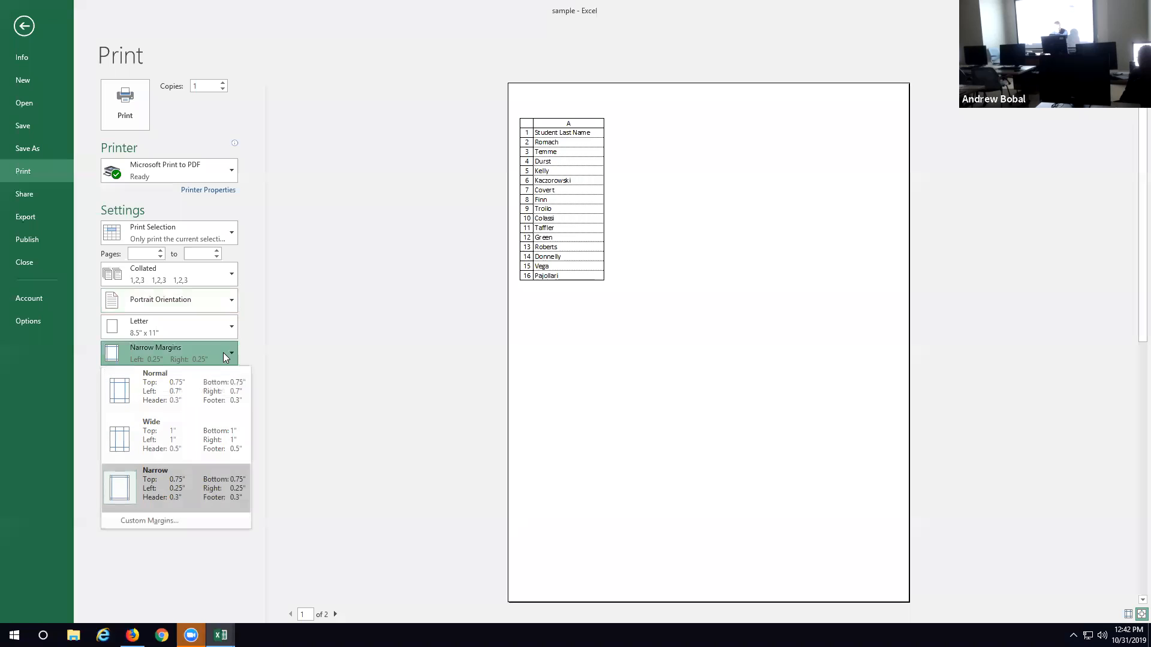
click(403, 309)
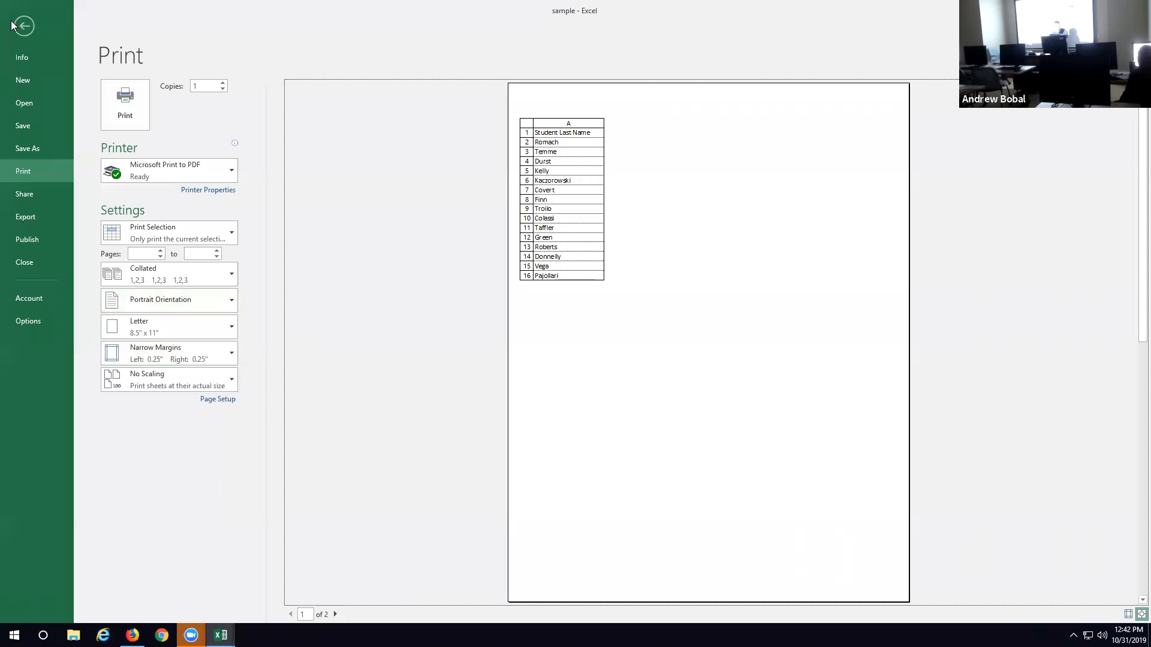
click(23, 26)
click(688, 220)
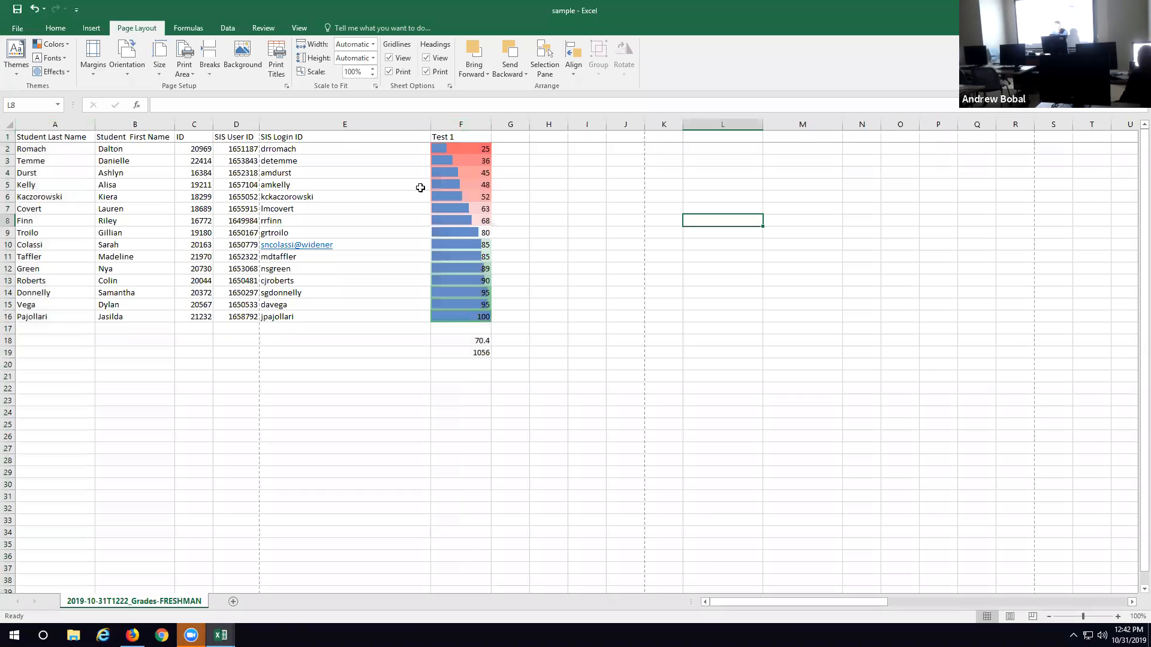
Step: Select the adjacent columns E and F and preview how the selection prints
click(462, 121)
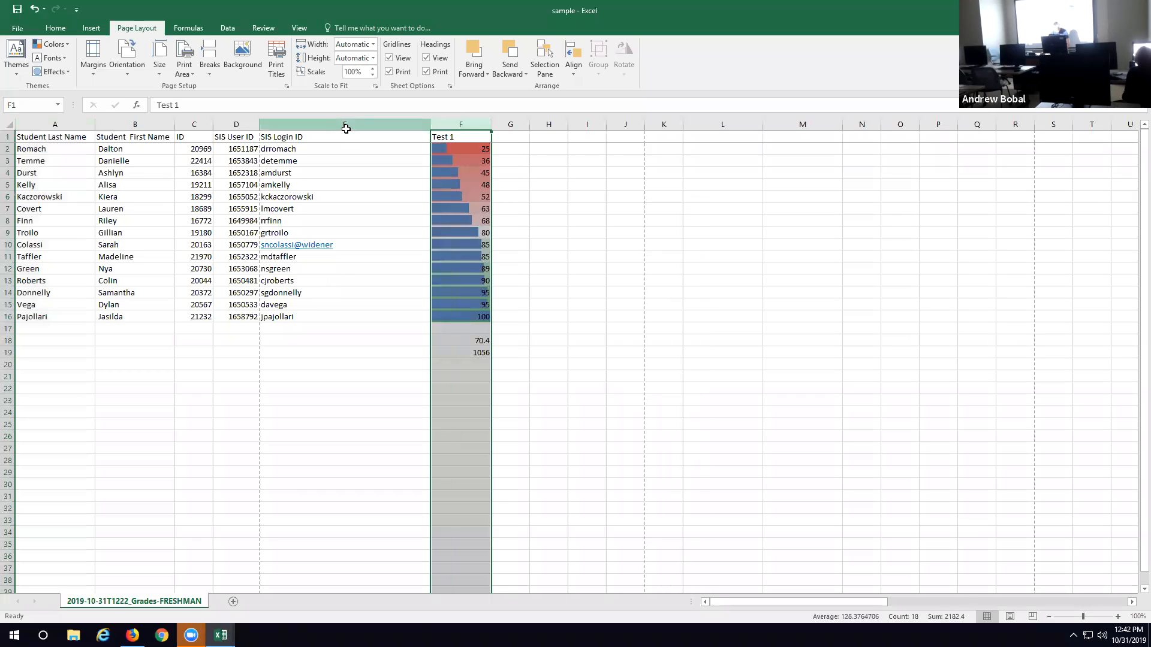
shift+click(306, 122)
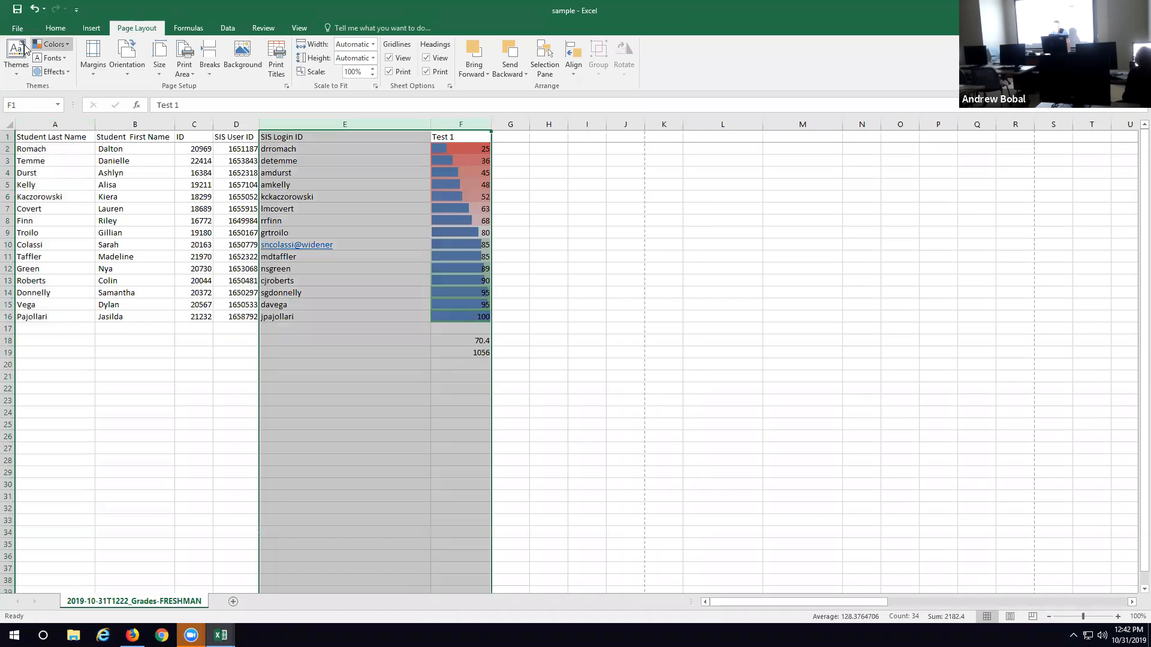
click(18, 28)
click(27, 167)
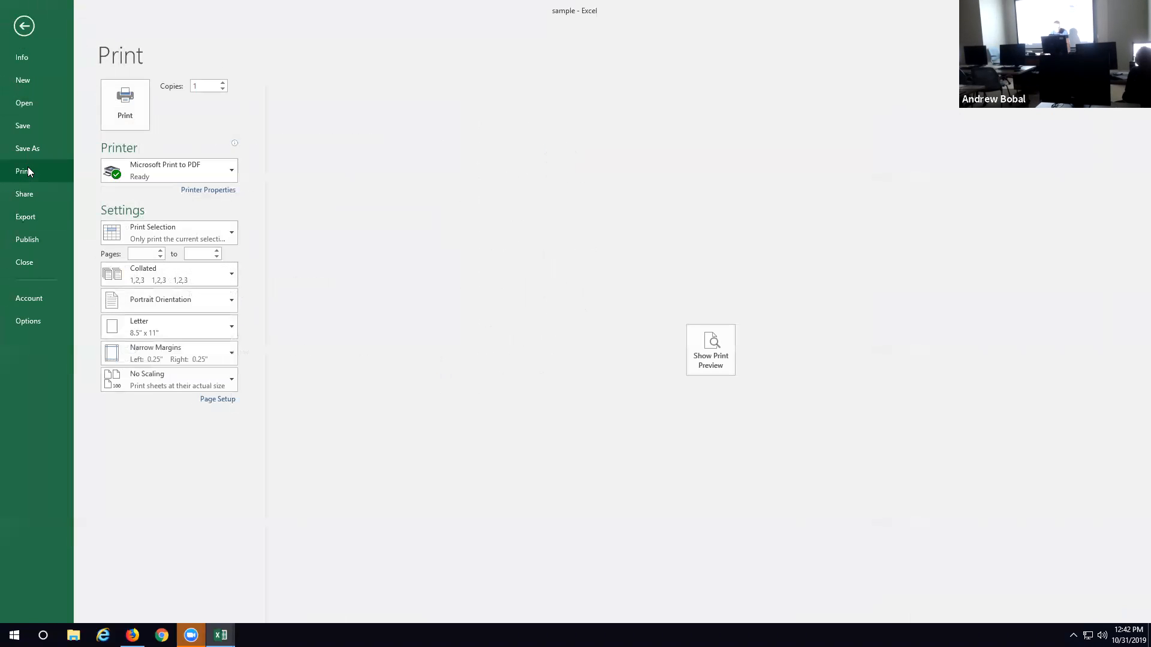
click(696, 350)
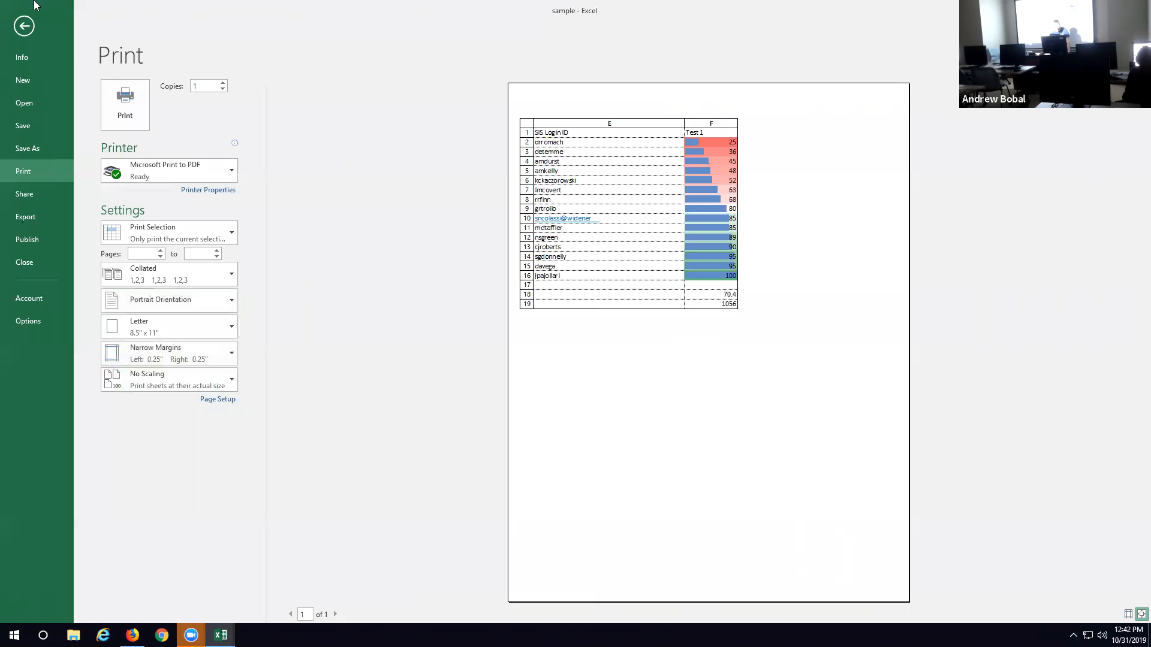
click(25, 28)
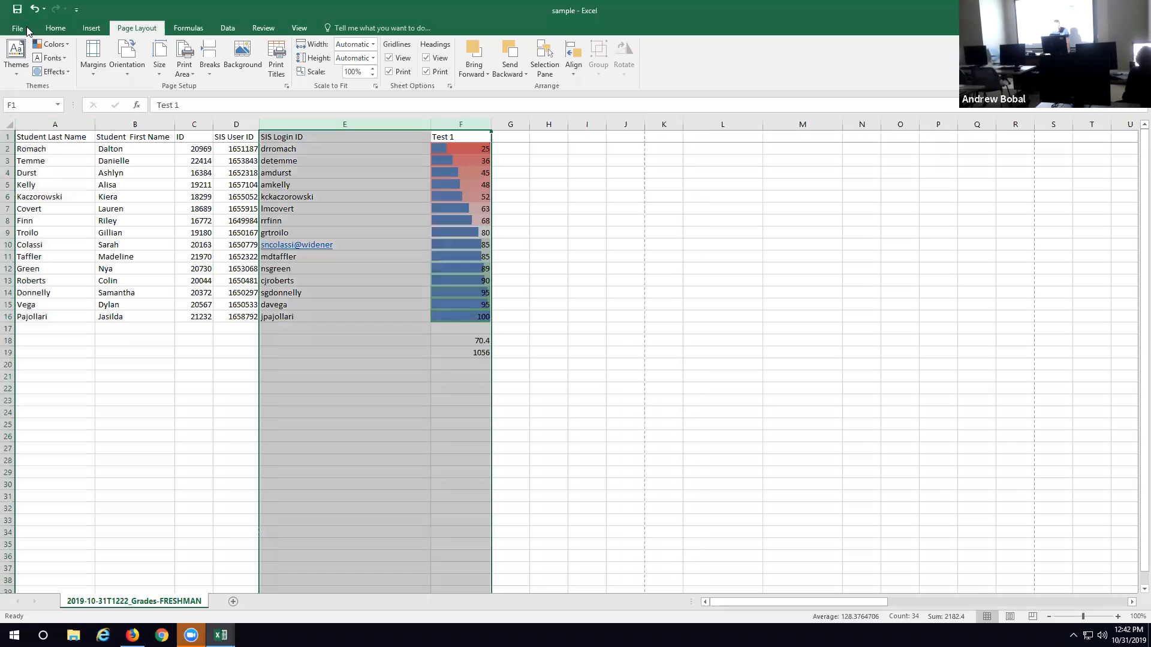
Step: Select the SIS User ID and Test 1 columns together and check their print preview
click(236, 124)
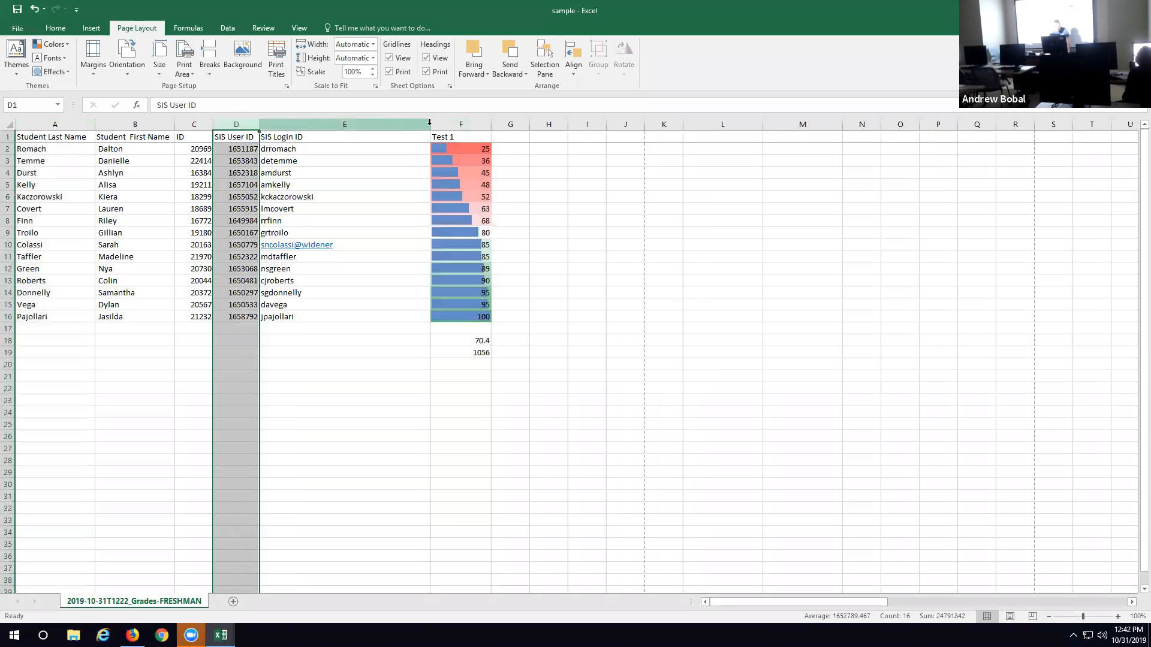
ctrl+click(454, 122)
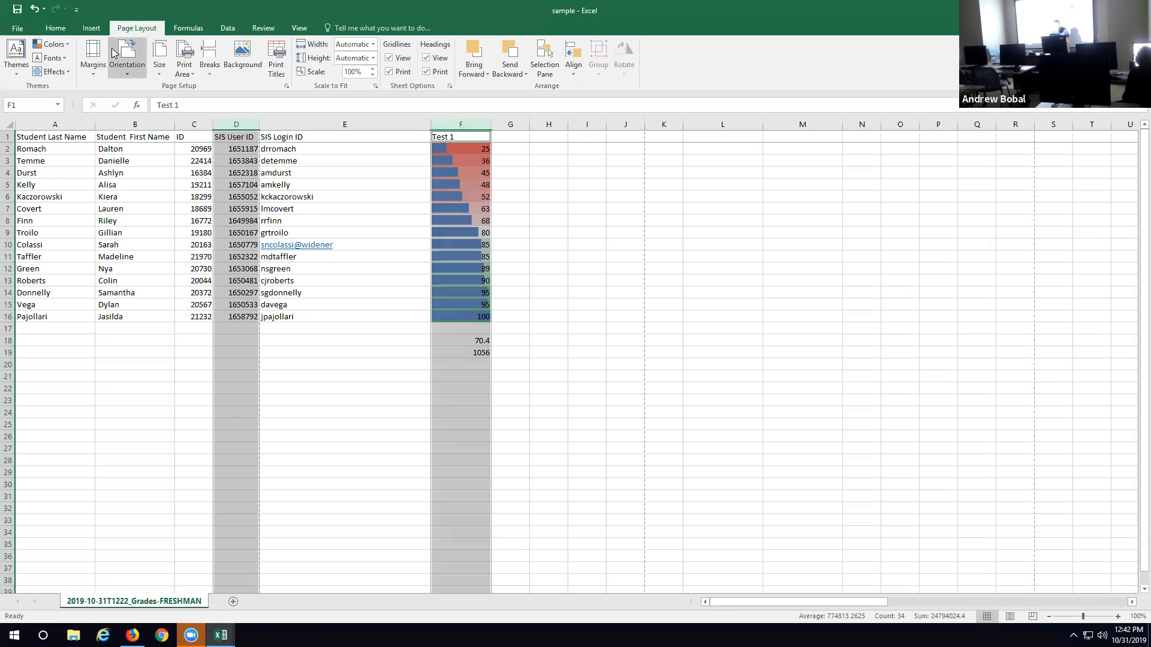
click(27, 30)
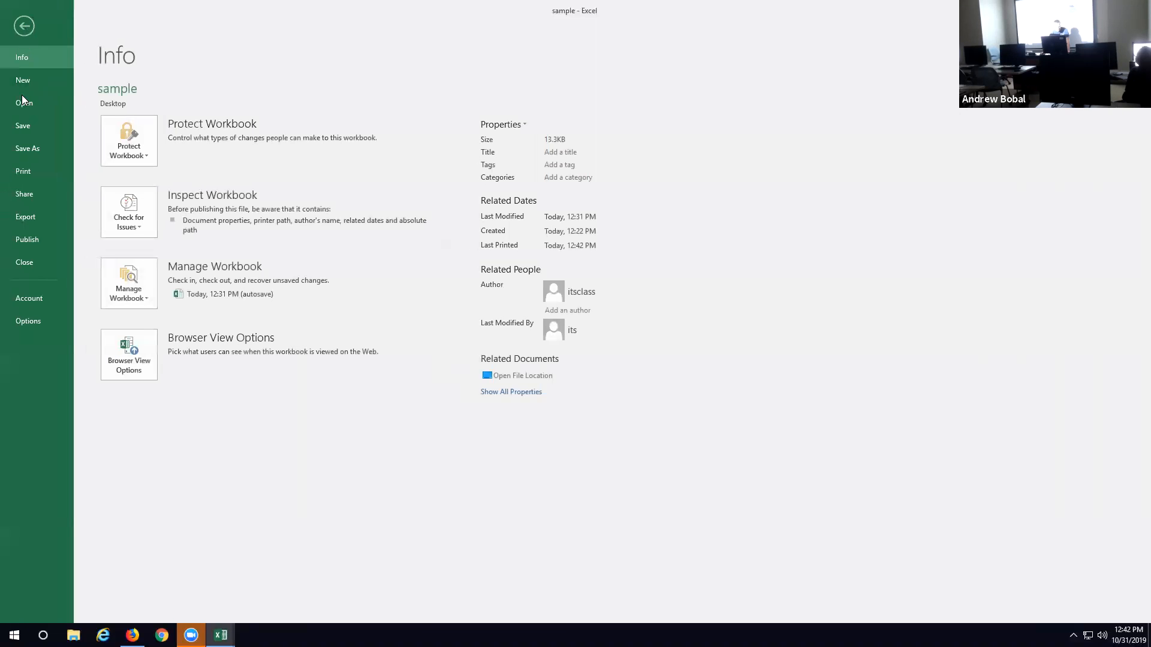
click(24, 171)
click(711, 347)
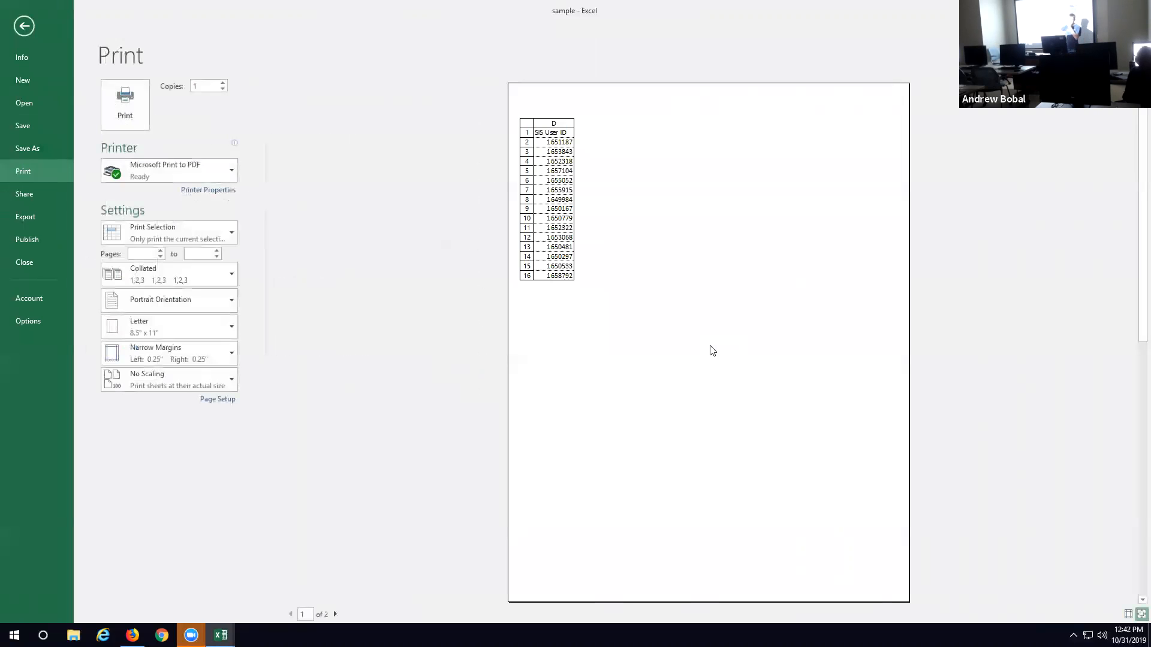
click(24, 26)
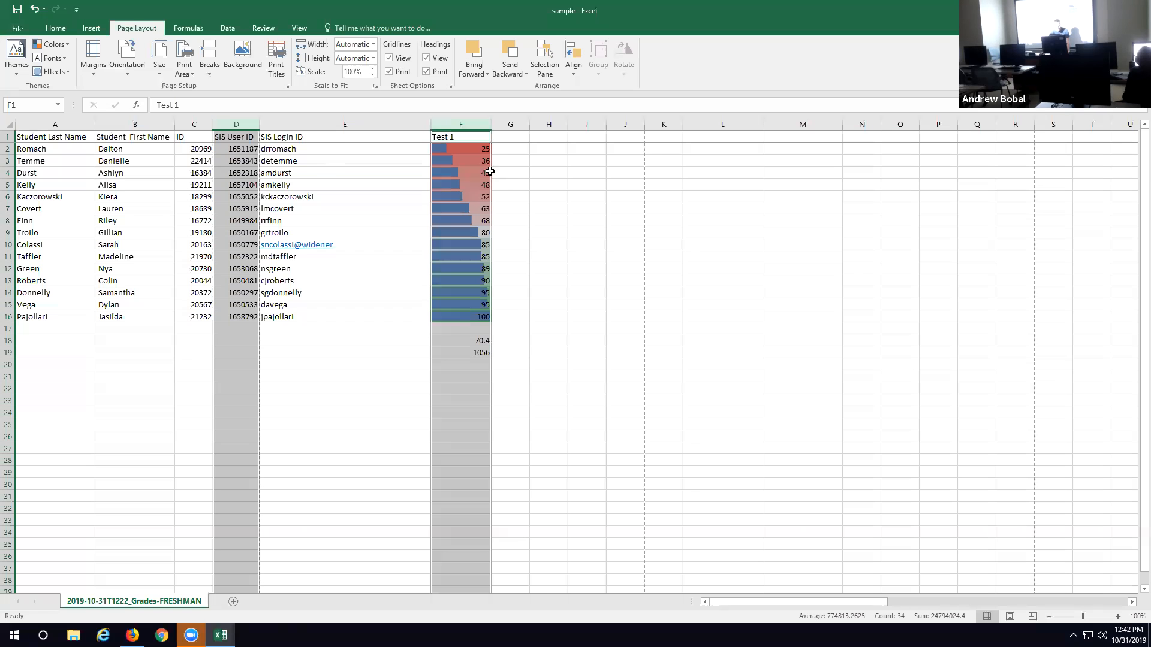
Step: Copy the original SIS User ID and Test 1 columns together into columns K and L
click(237, 124)
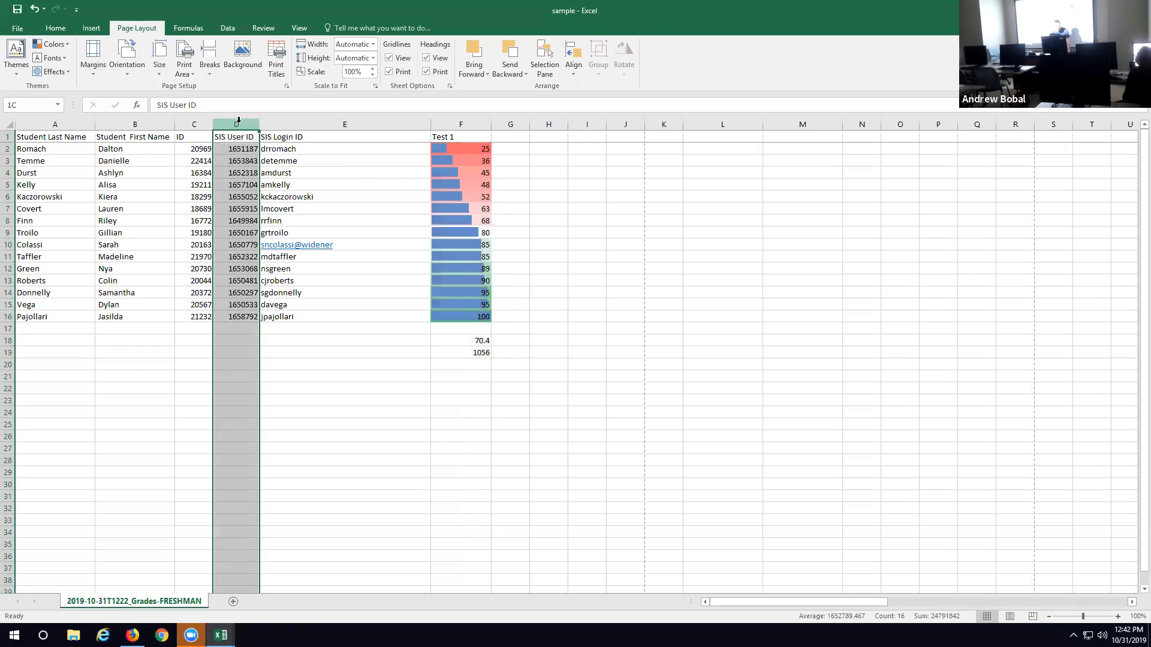
ctrl+click(461, 123)
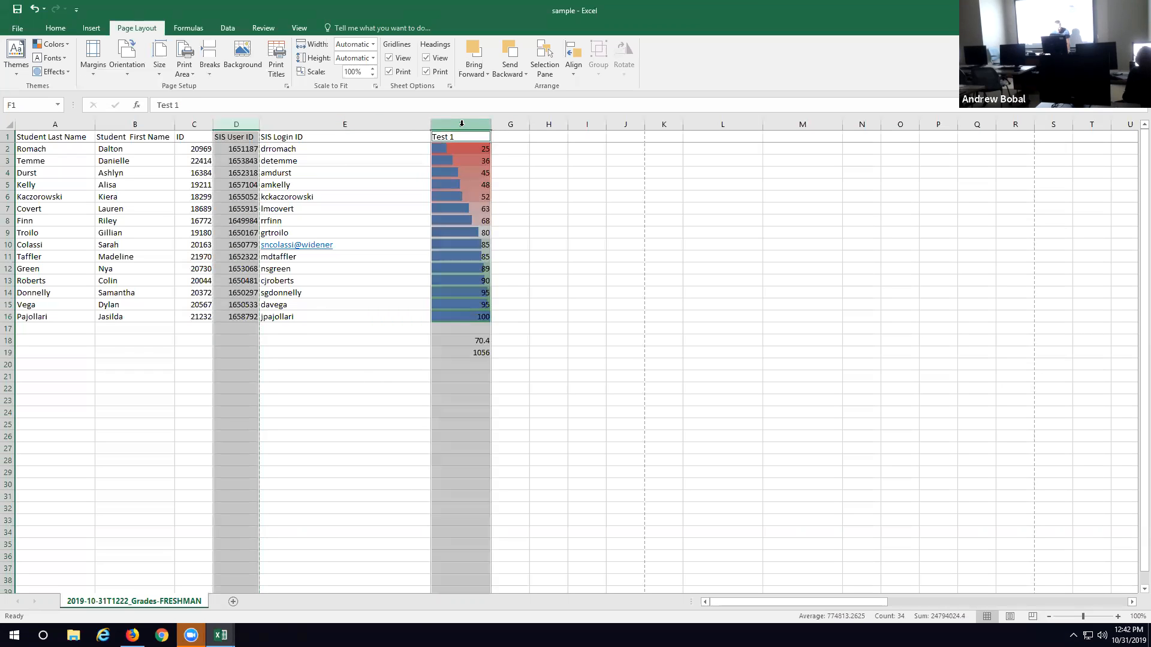
key(ctrl+c)
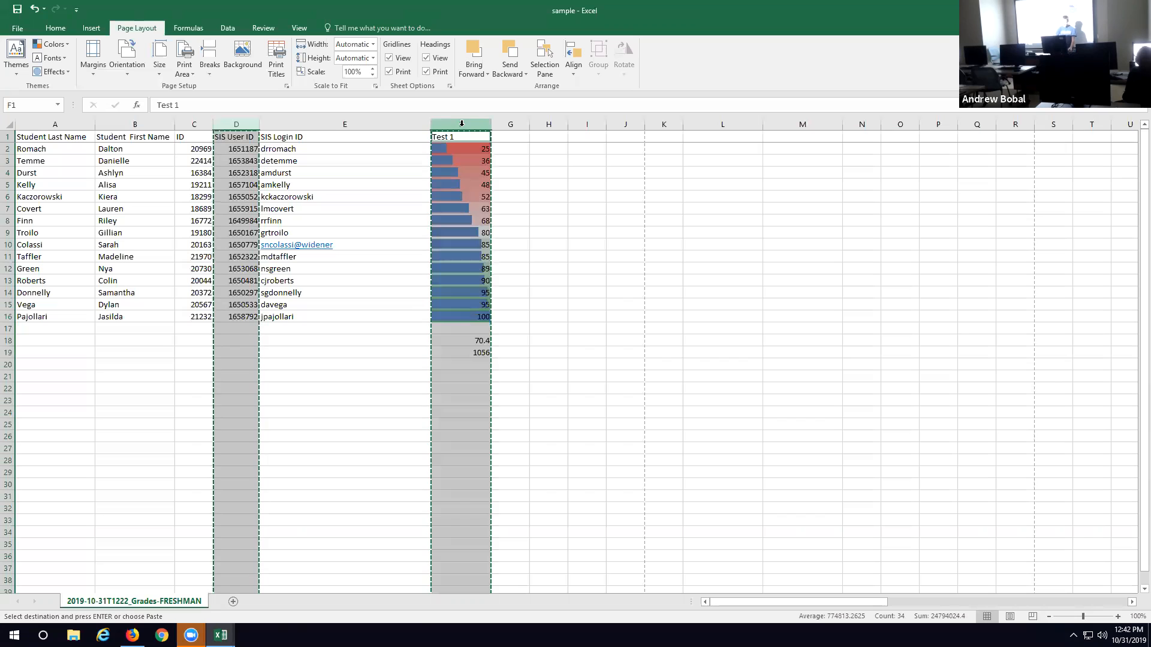
drag(664, 123, 720, 118)
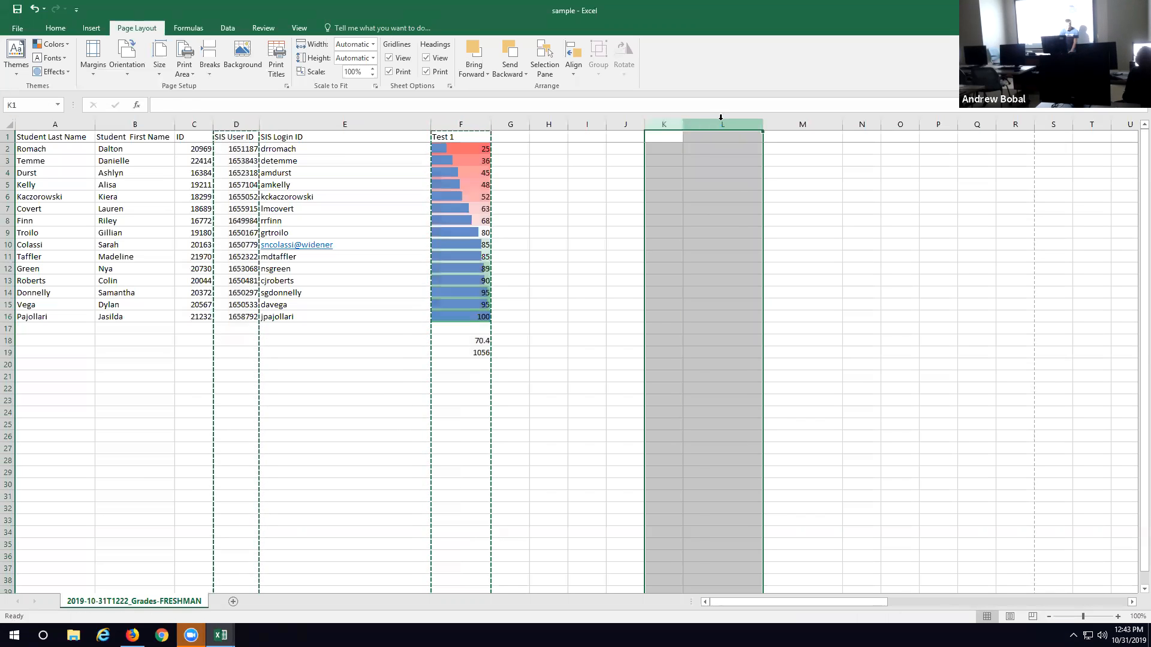
key(ctrl+v)
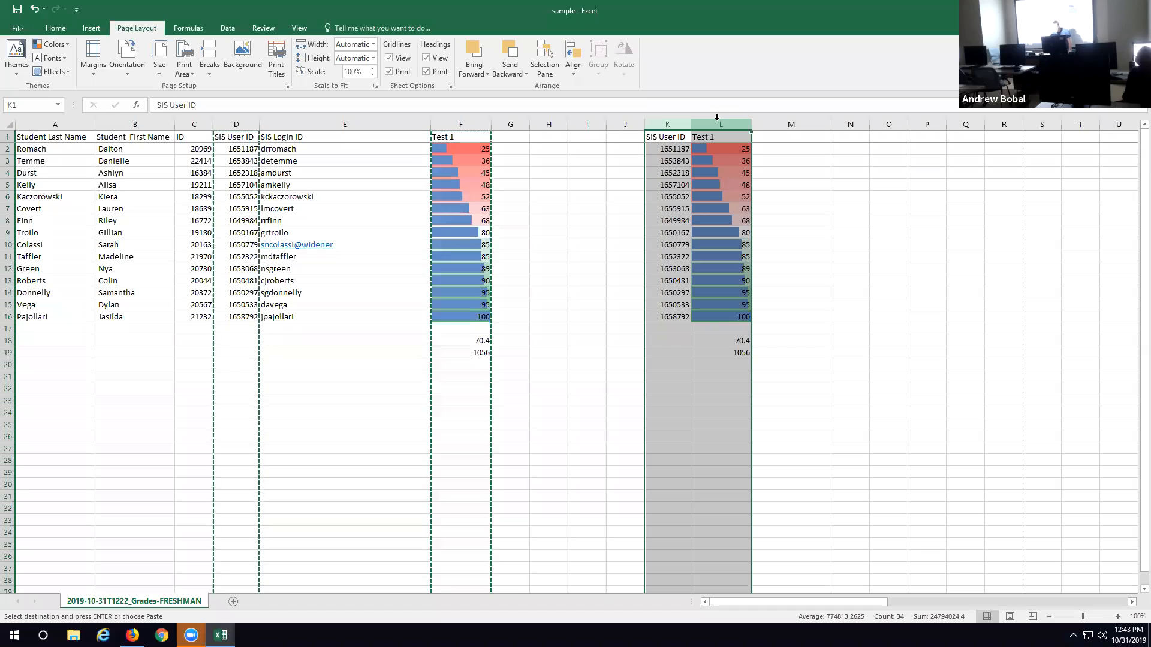
Step: Select the adjacent columns K and L, check their print preview, and return to the sheet with the columns deselected
click(663, 160)
drag(669, 123, 721, 123)
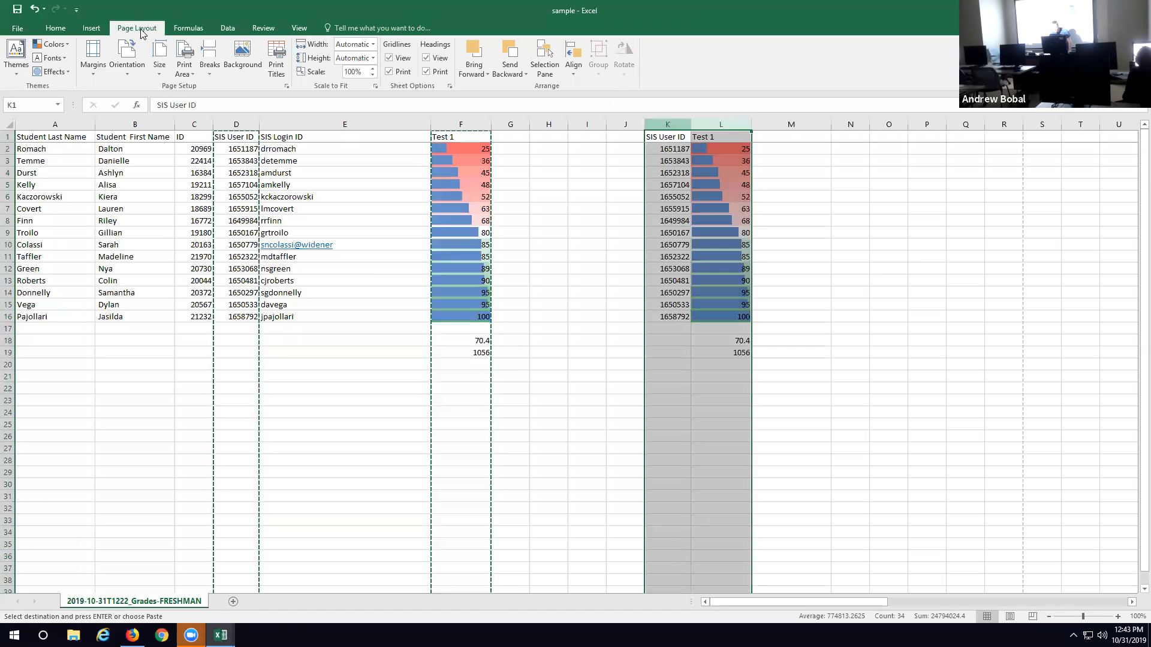
click(29, 27)
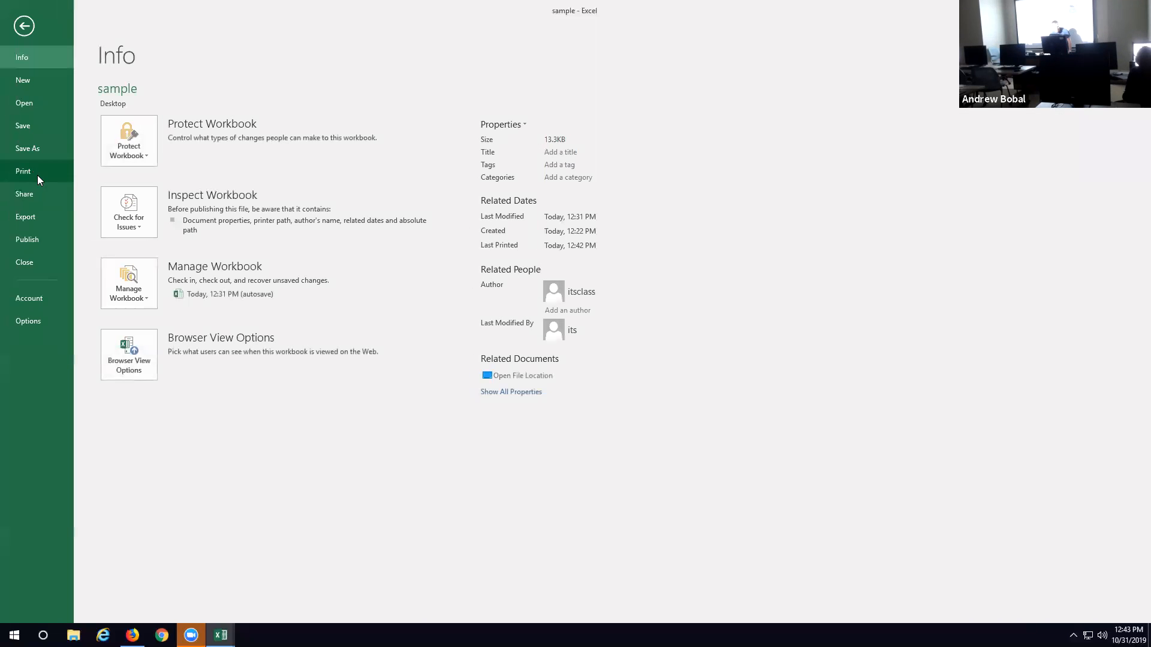
click(37, 173)
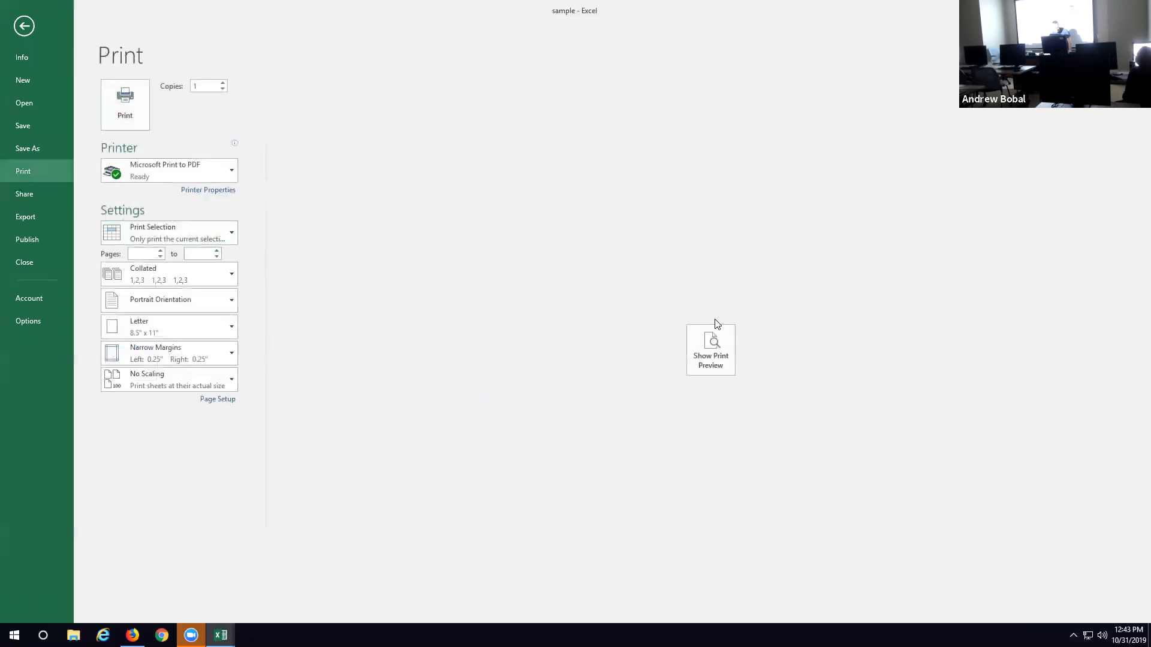
click(726, 363)
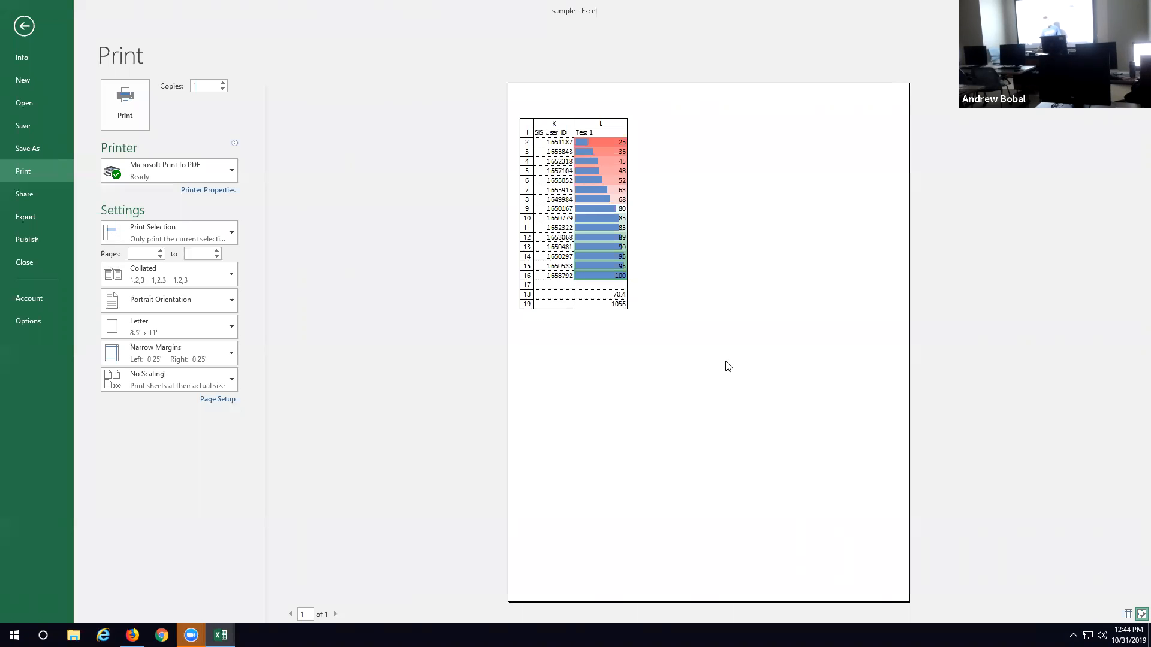
click(24, 26)
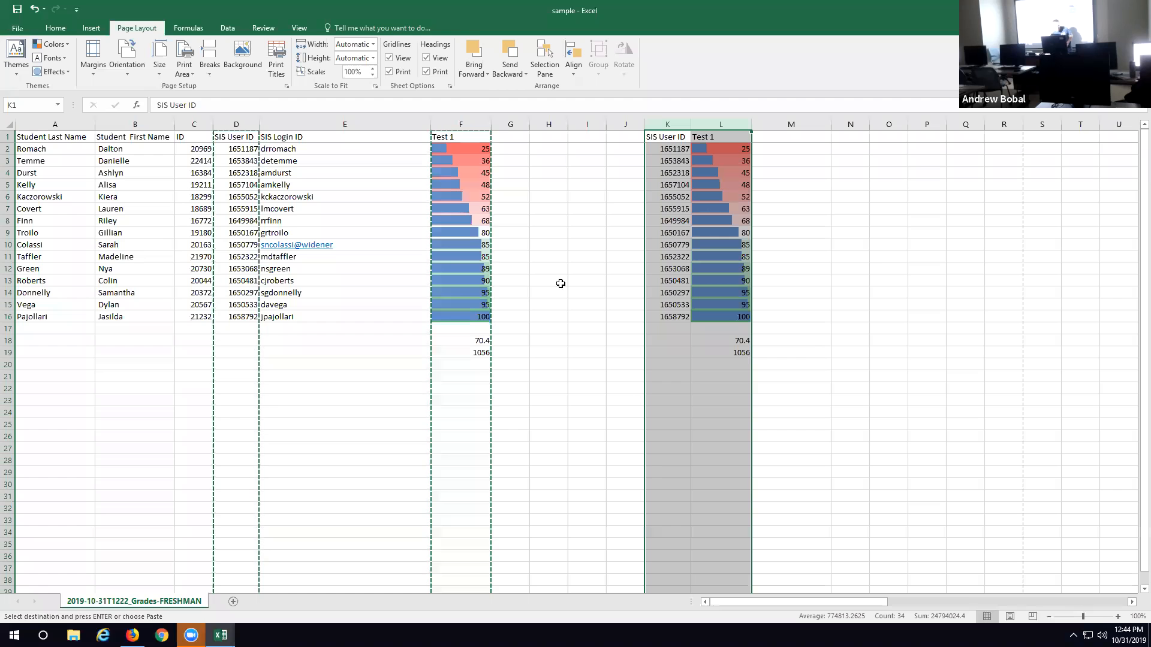
click(587, 352)
click(539, 425)
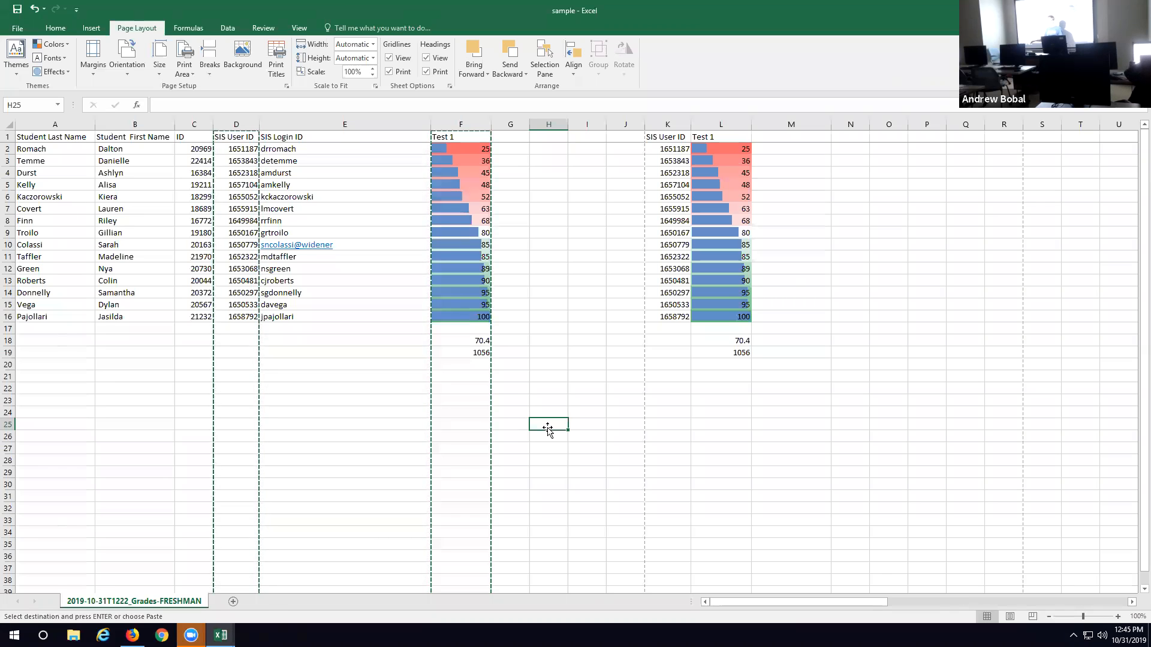
Step: Insert the current time, 12:45 PM, as a static value in cells G24 and G25
click(510, 414)
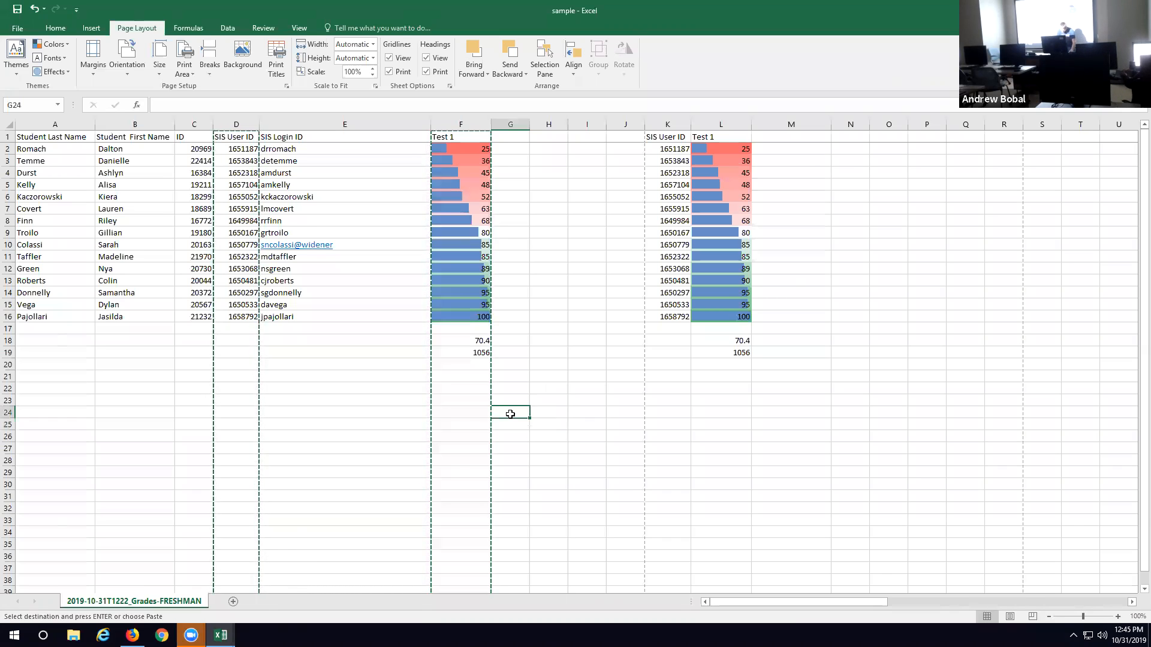
key(ctrl+shift+semicolon)
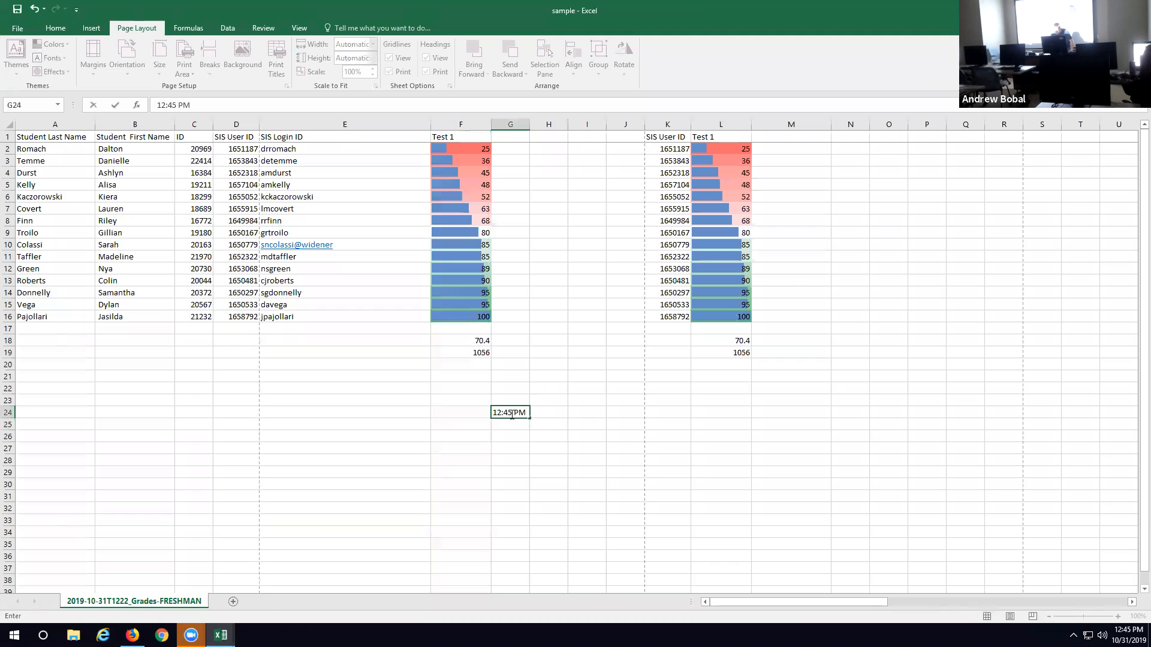
click(511, 424)
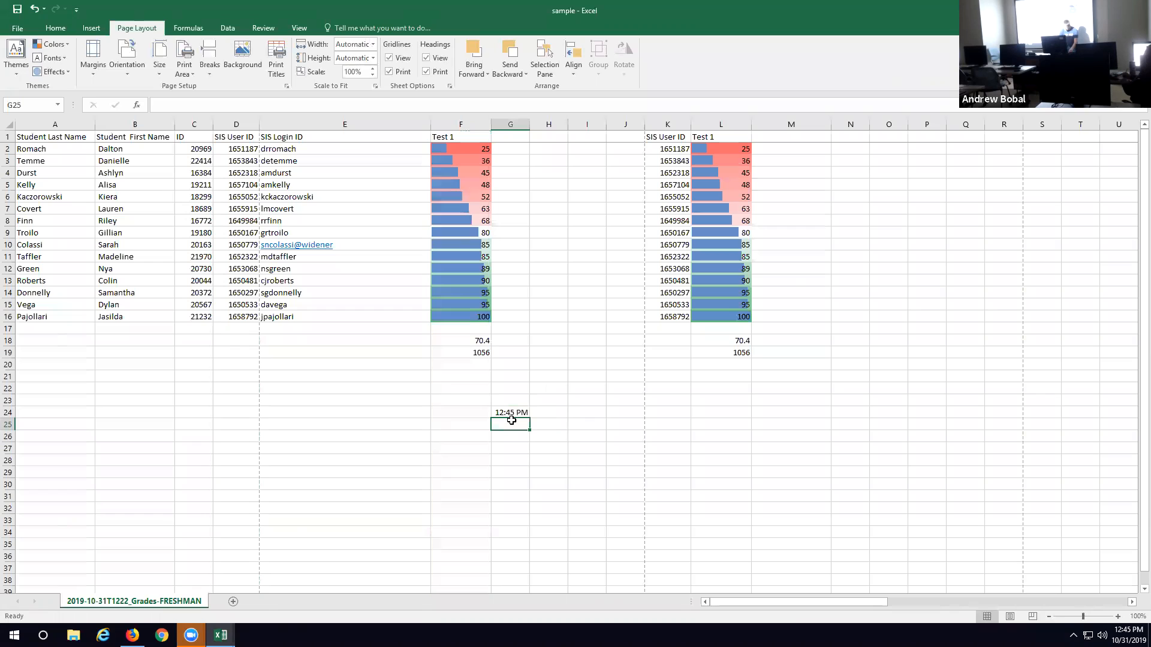
key(ctrl+shift+semicolon)
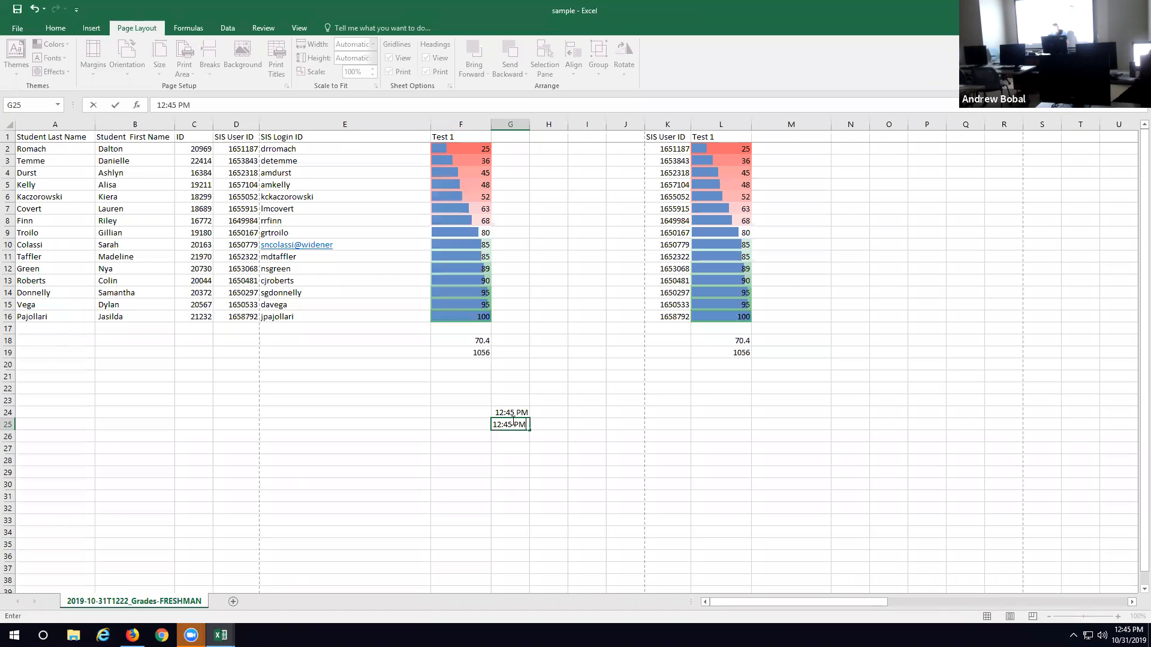
Step: Insert the current date, 10/31/2019, as a static value in cells H24, H25 and H27
click(545, 416)
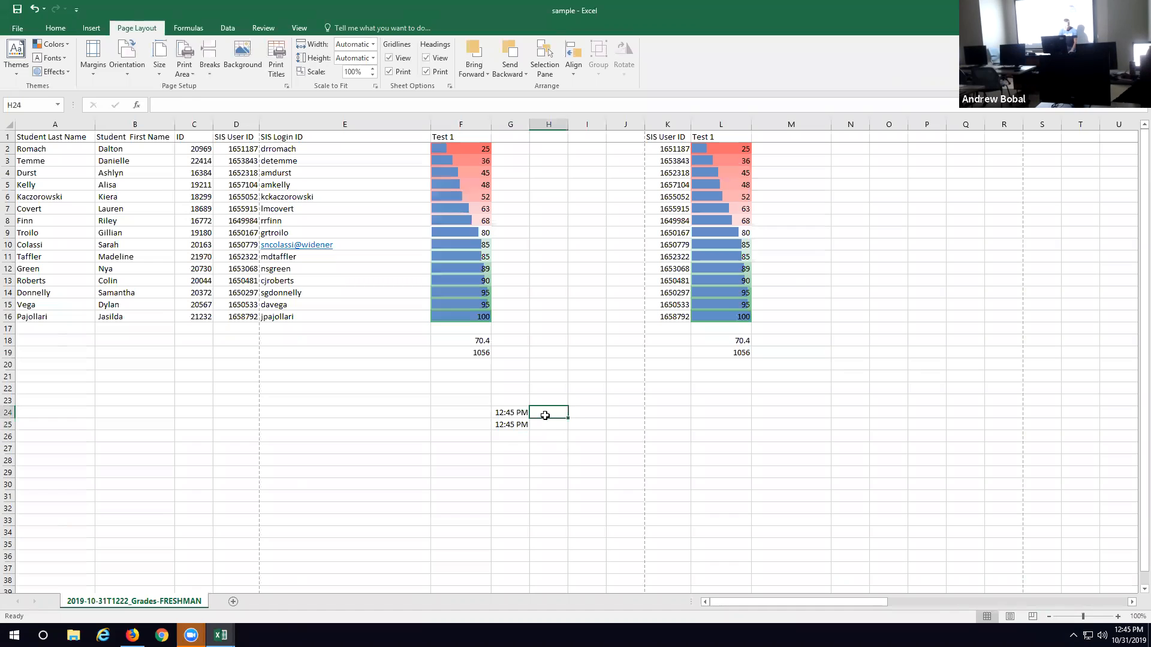
key(ctrl+semicolon)
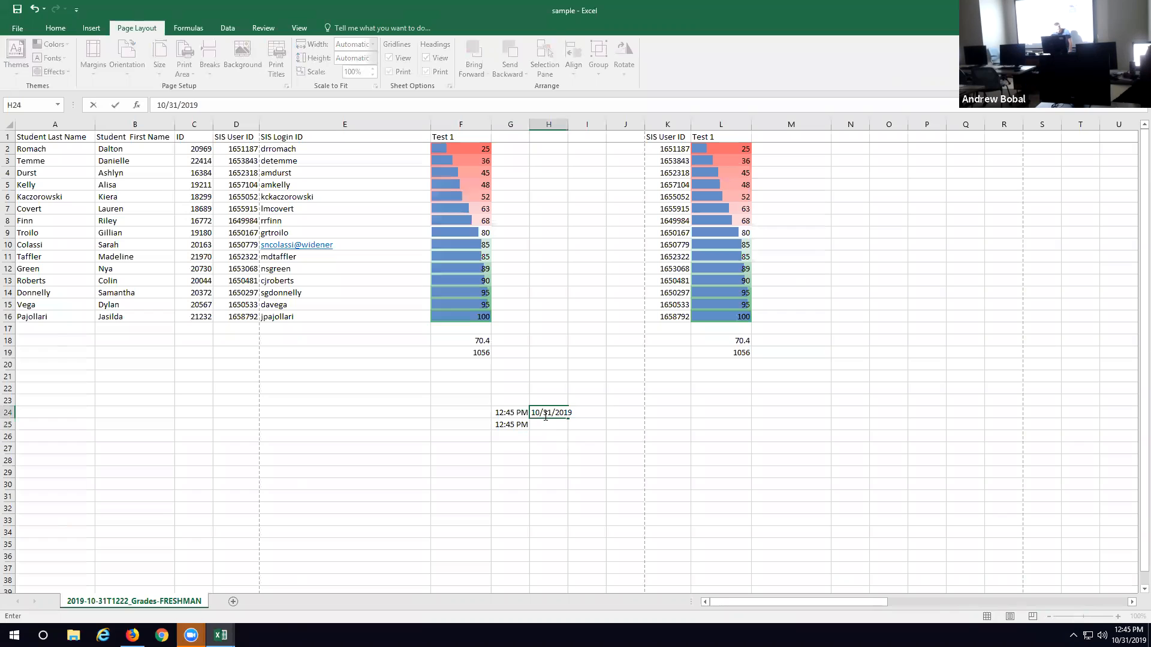
click(561, 426)
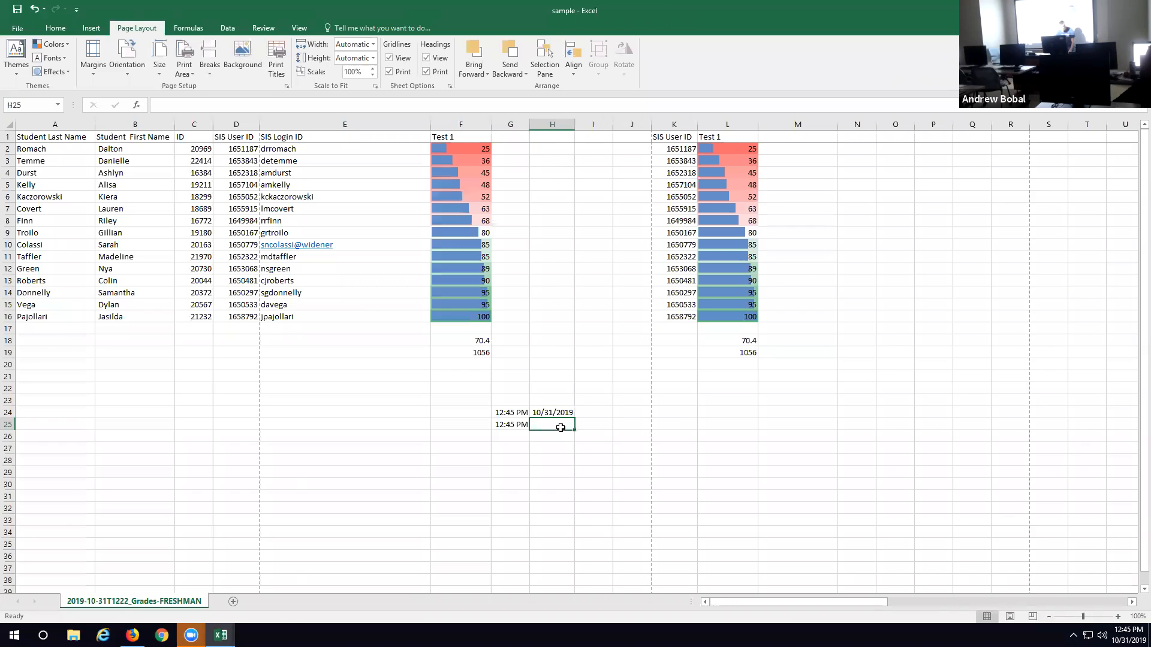
key(ctrl+semicolon)
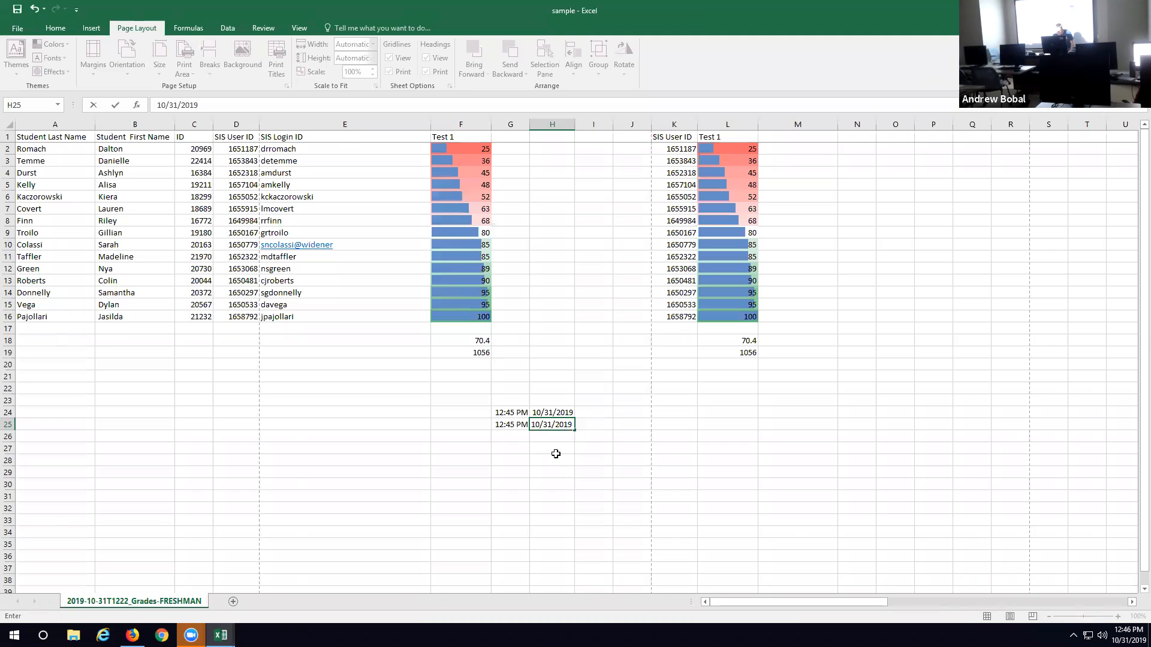
click(555, 454)
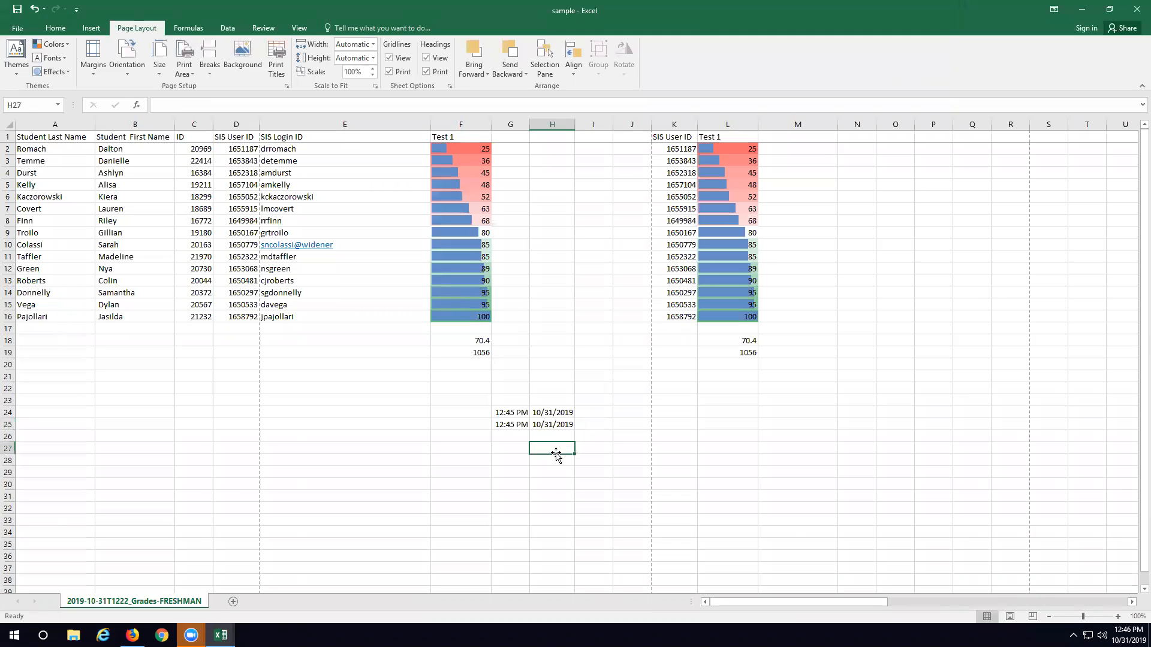
key(ctrl+semicolon)
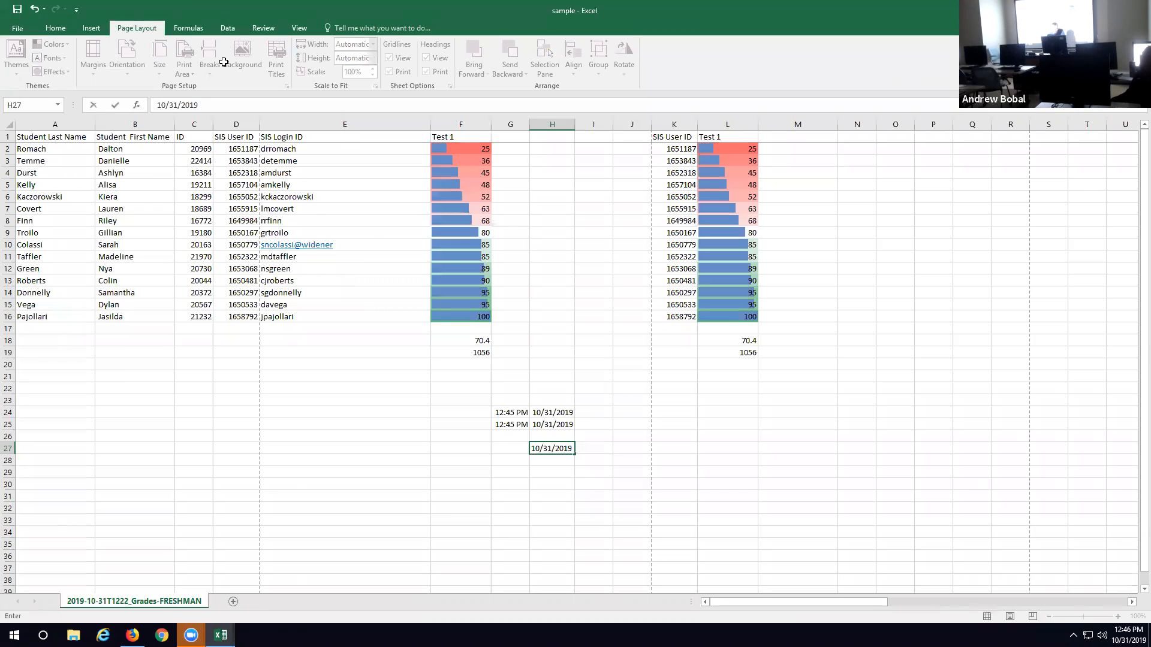
Step: Move the Test 1 column F onto column G, replacing the existing data there, and move it back to column F
click(481, 121)
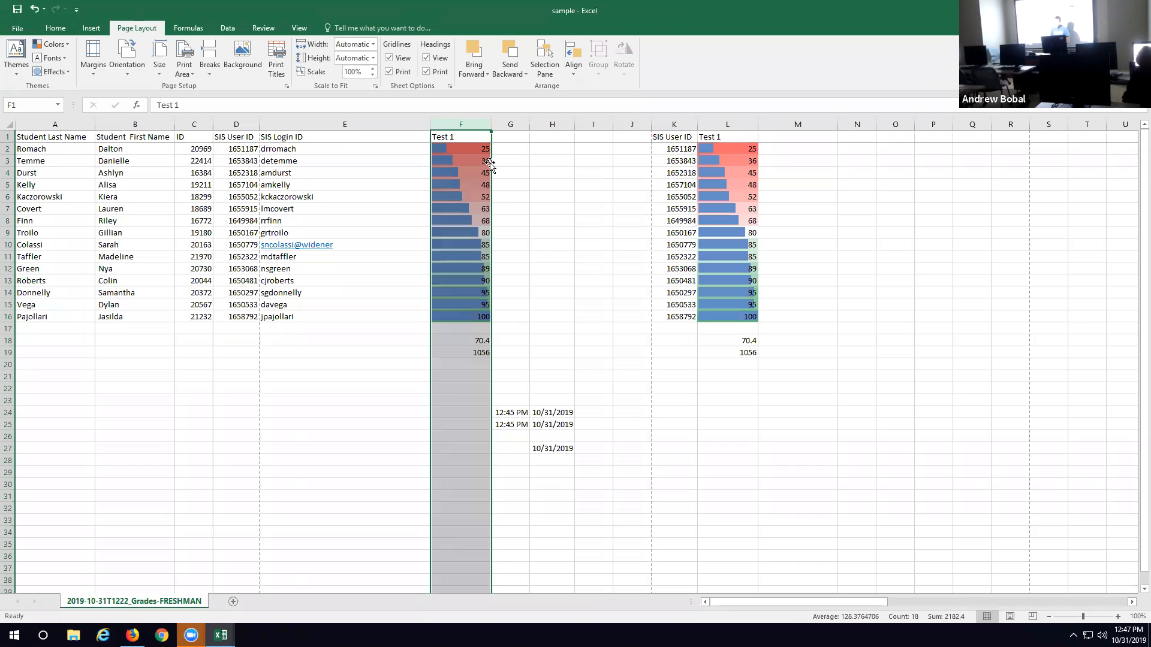
drag(490, 163, 506, 163)
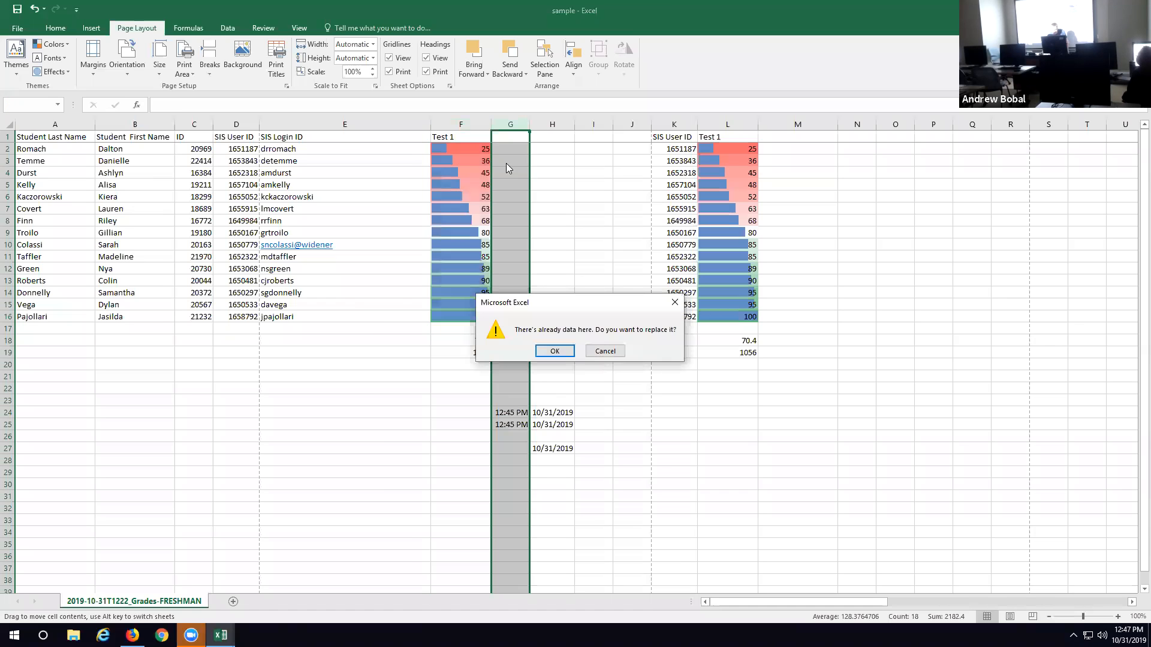
click(558, 351)
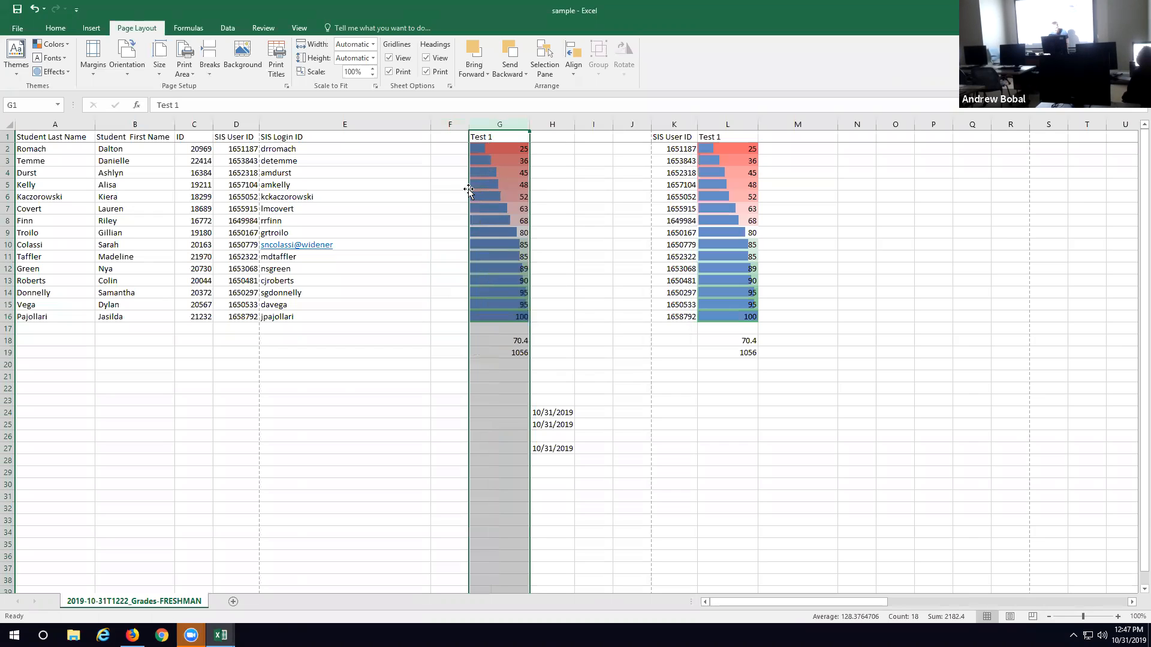
drag(469, 188, 457, 190)
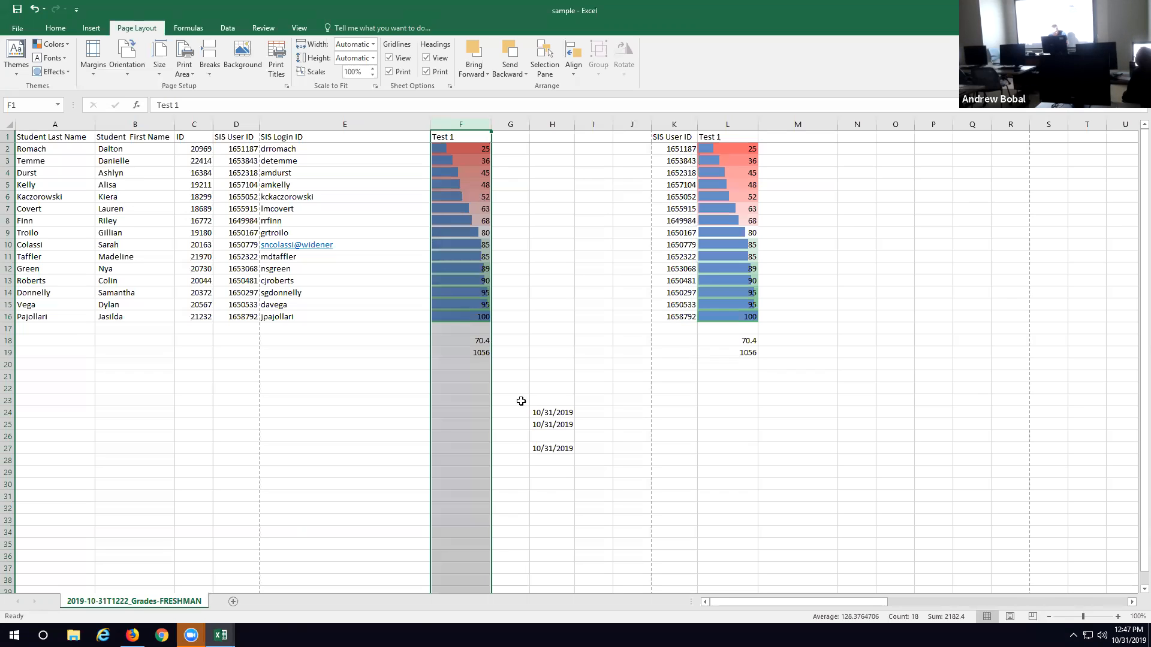
Step: Clear the dates in cells H25 and H27
click(555, 424)
key(BackSpace)
click(558, 452)
key(BackSpace)
Step: Enter the date 11/1/2019 in cell H25
click(554, 422)
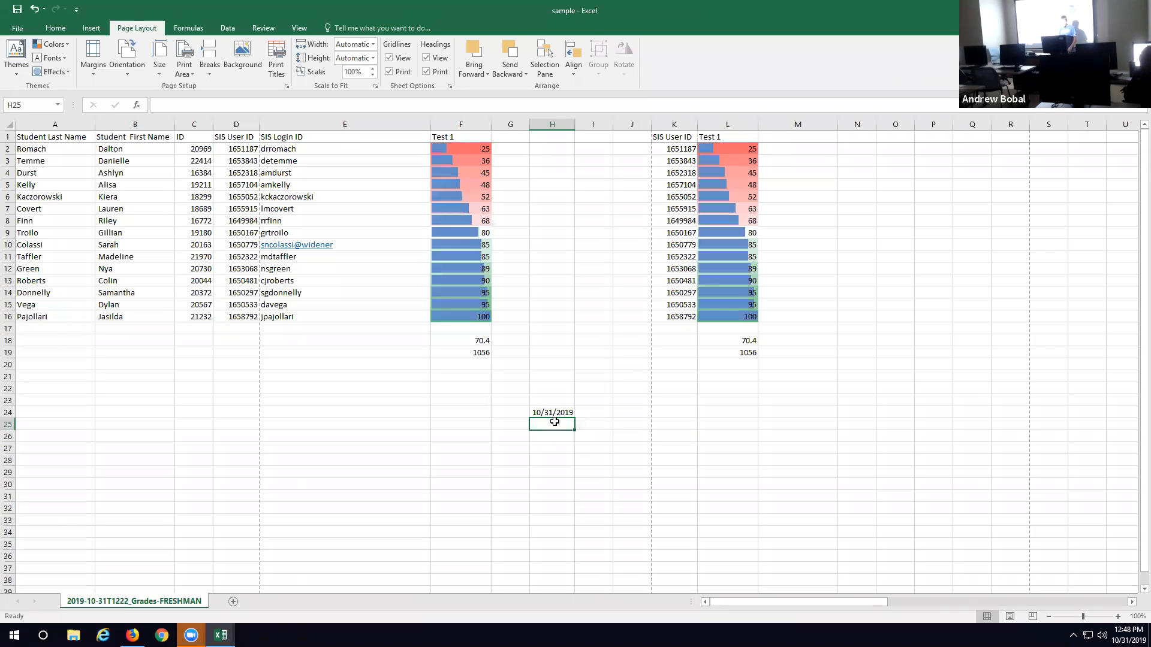
text(11/1/20)
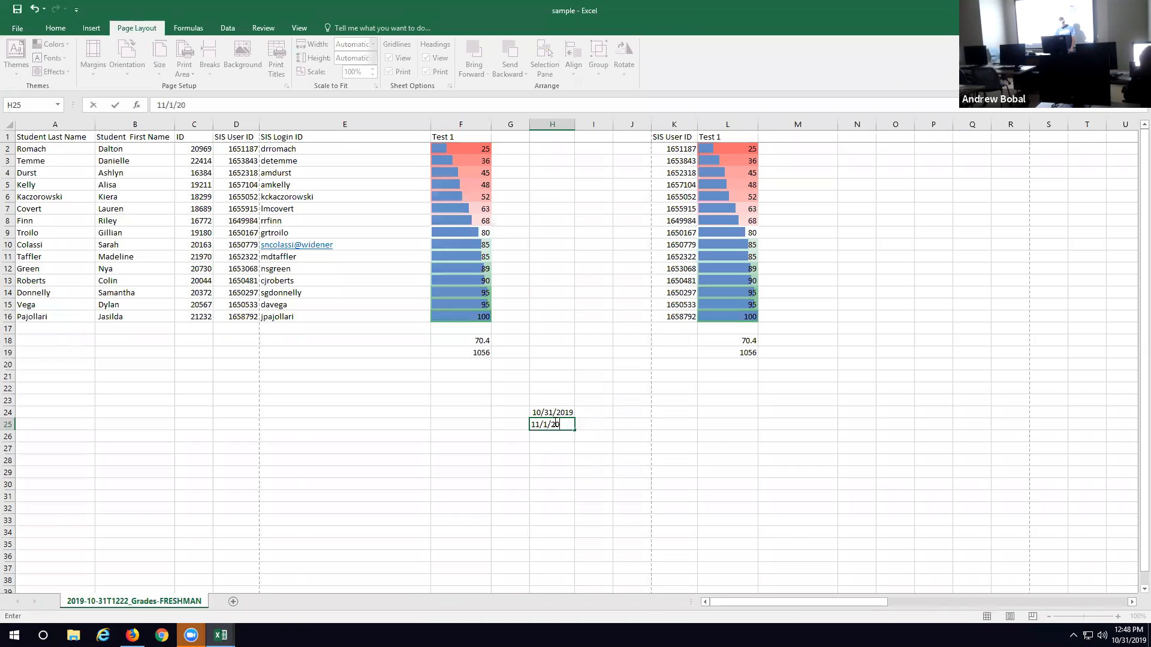
text(19)
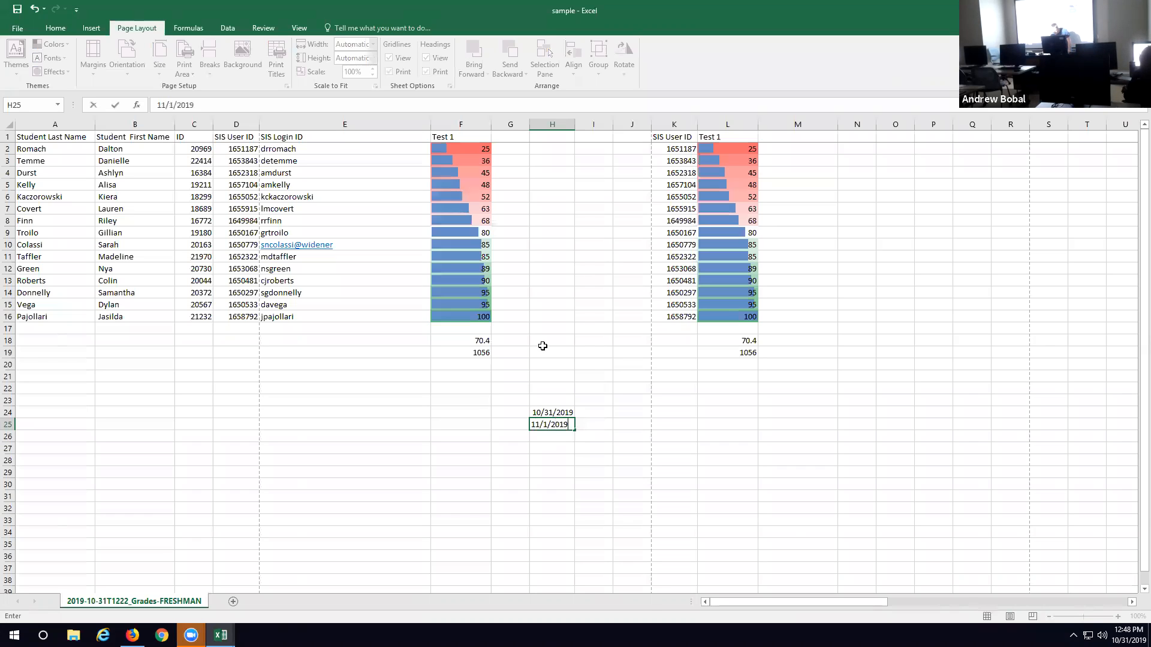
click(591, 416)
Step: Fill the date series from H24 down through H37, and undo the fill
click(559, 413)
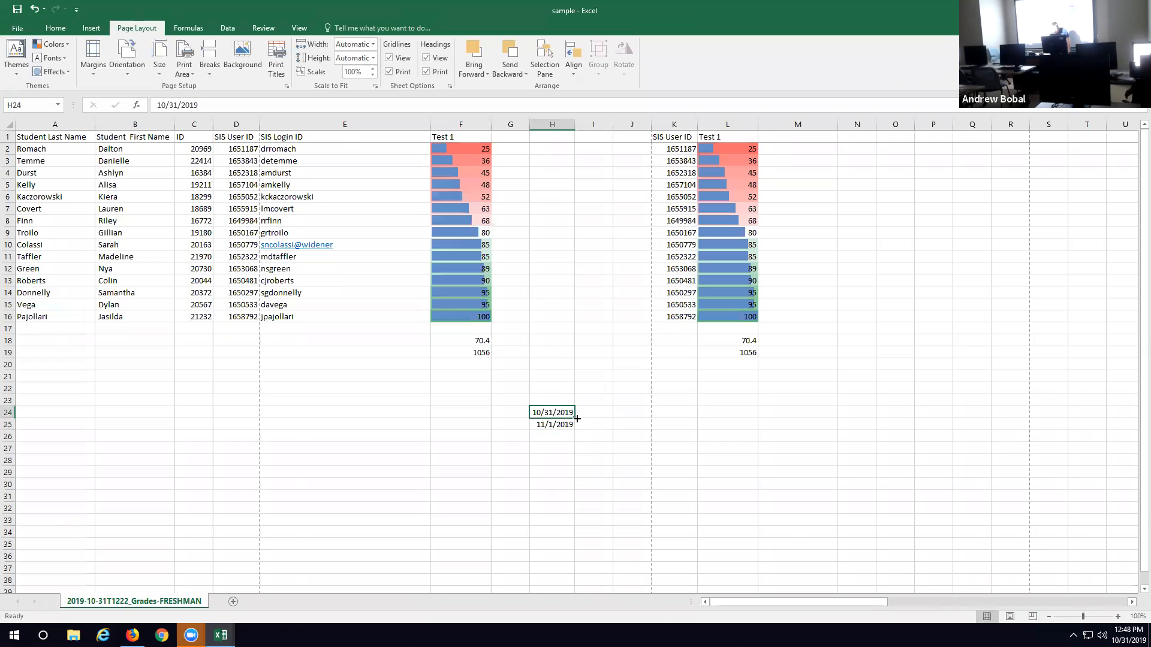
drag(574, 418, 573, 570)
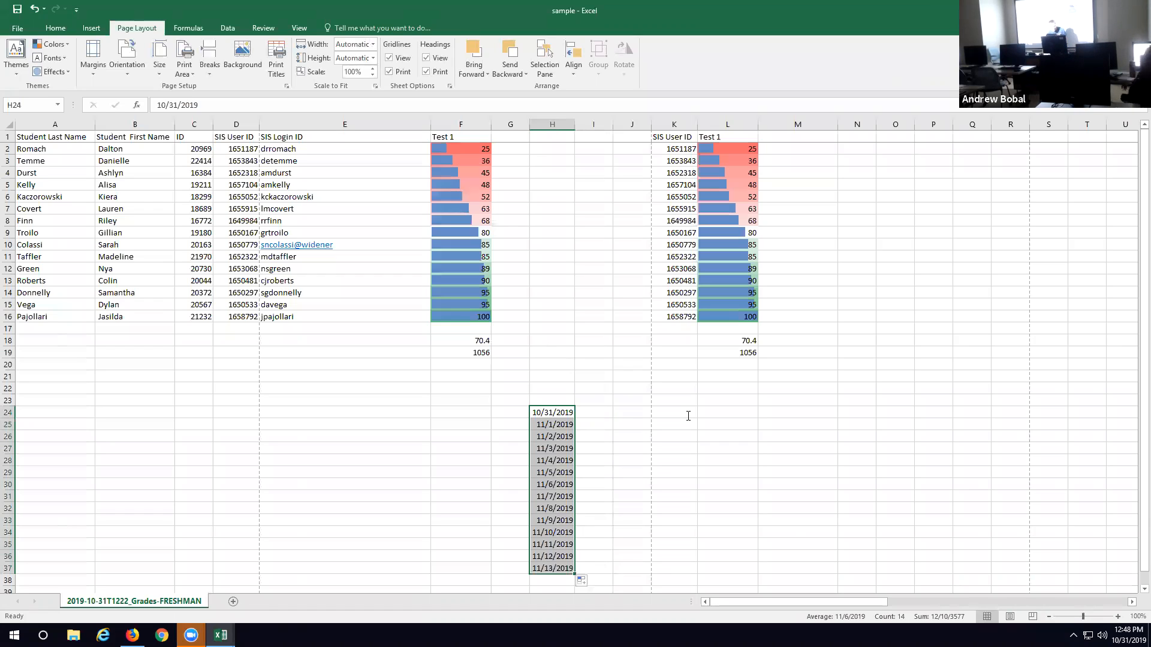
click(35, 10)
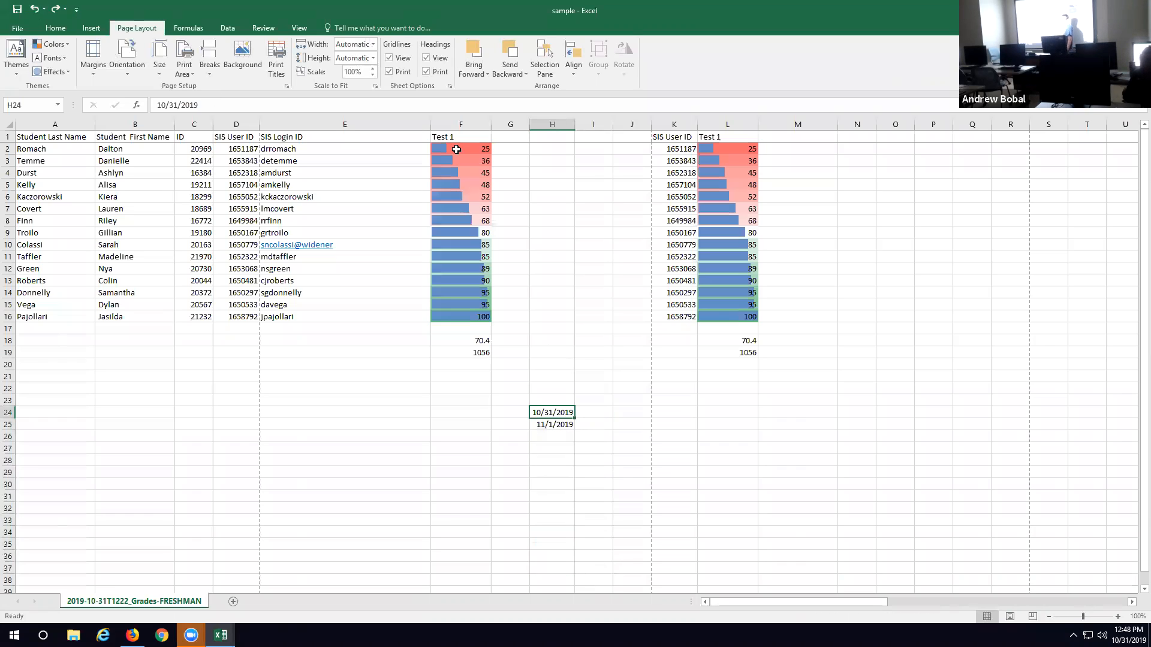
Step: Clear the date from cell H25 and select the date in H24
click(543, 425)
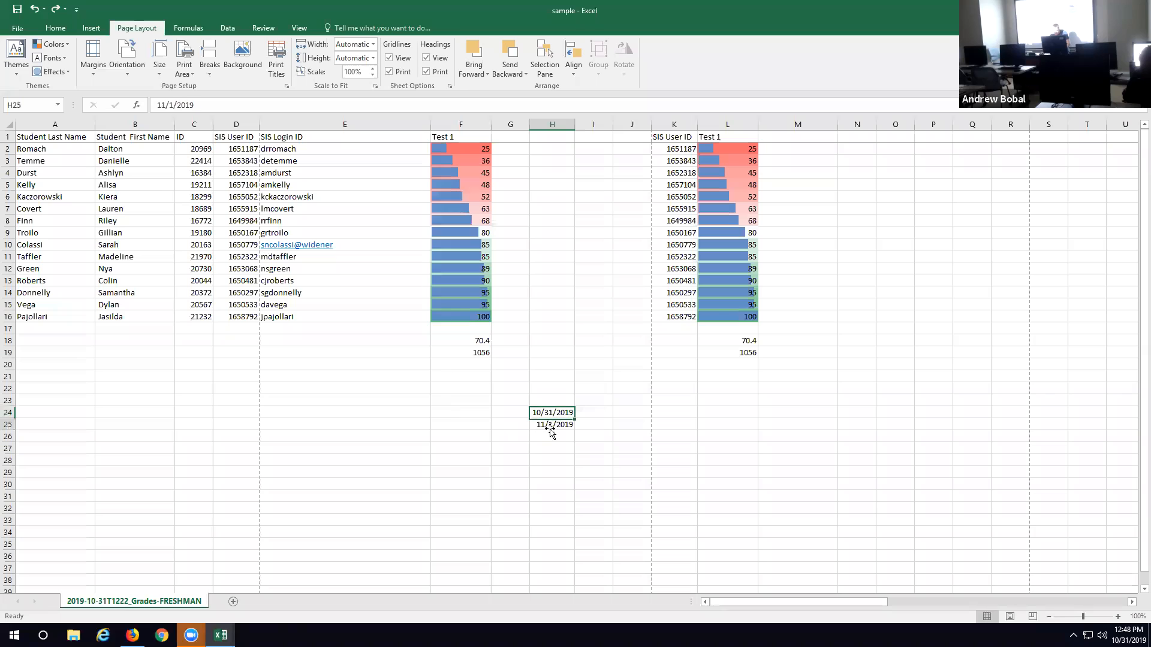
drag(201, 105, 132, 107)
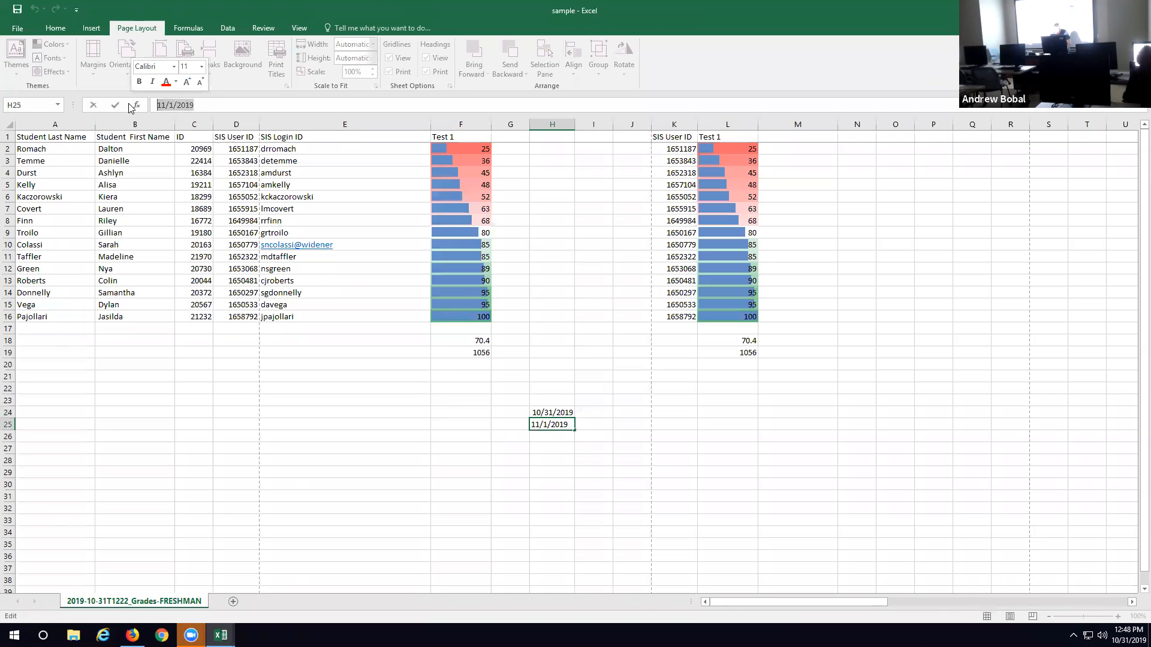
key(BackSpace)
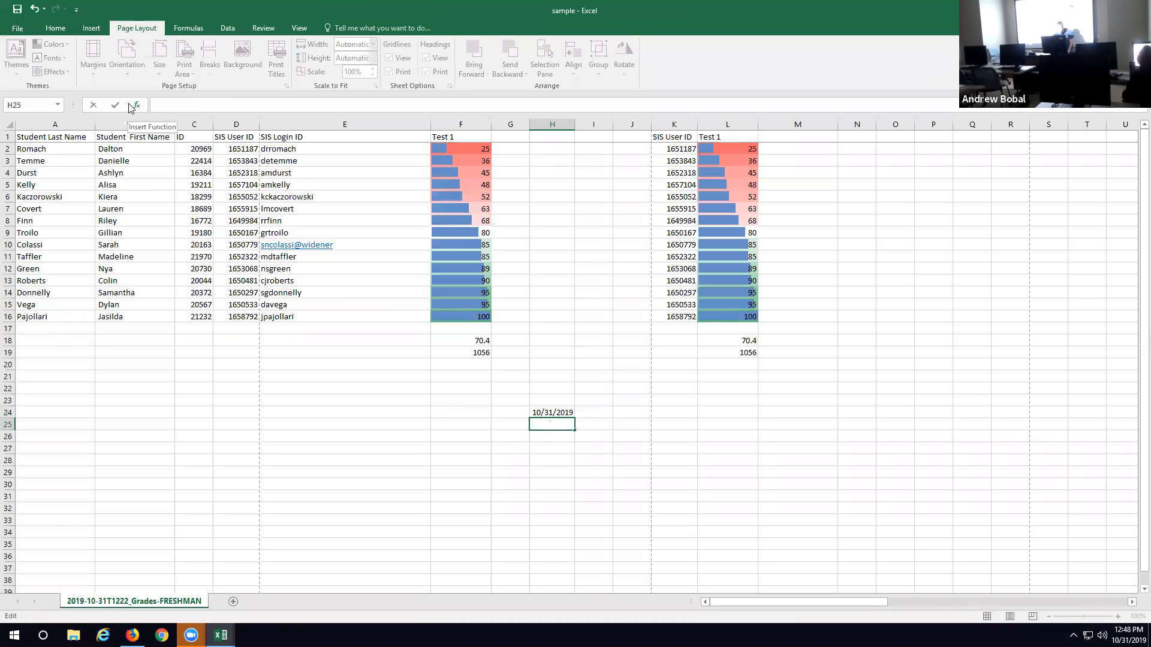
click(566, 408)
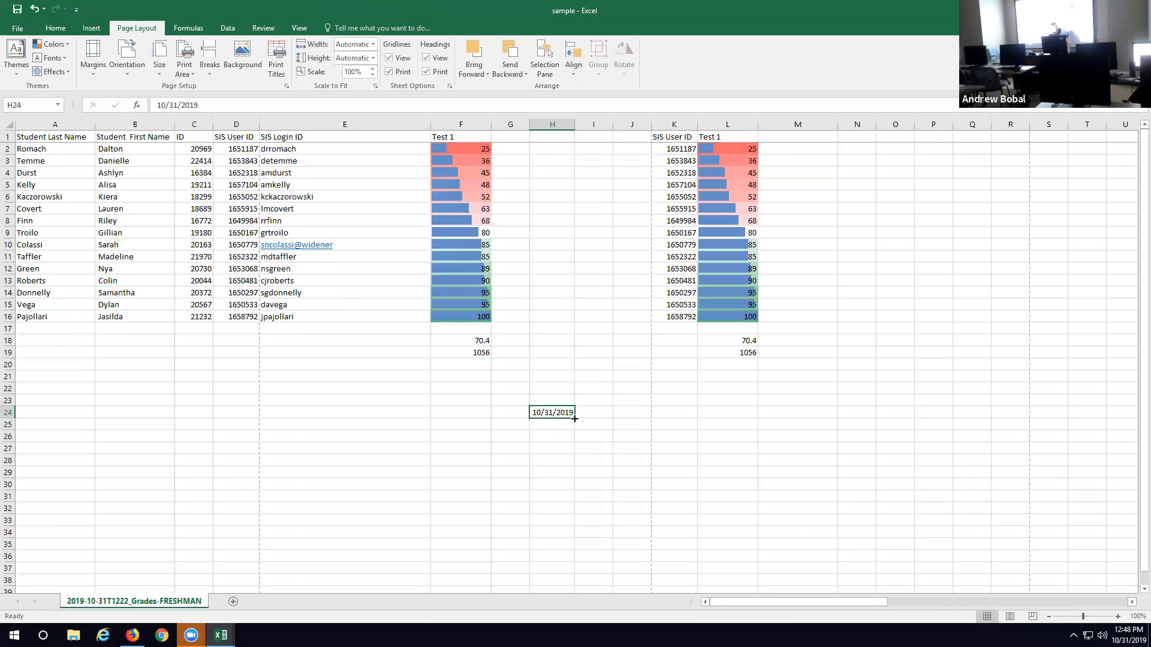
Step: Fill the date series from H24 down through H37
drag(575, 418, 570, 577)
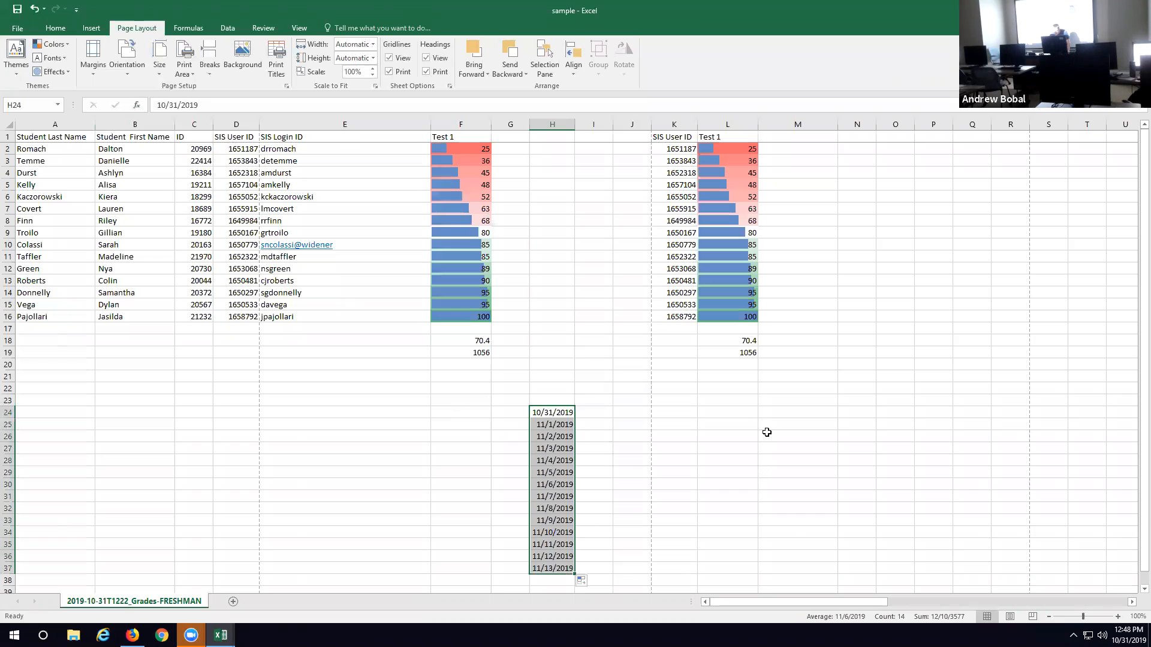
Step: Enter the date 10/21/2019 in cell B25 and fill the date series down through B35
click(139, 427)
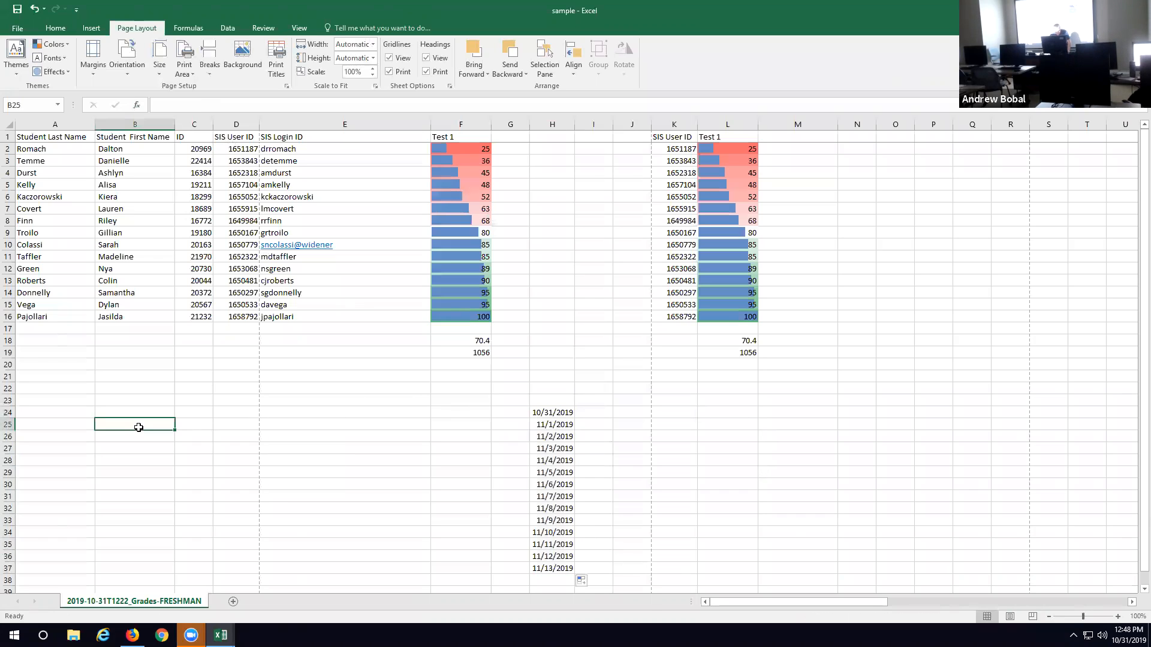
text(10/21/20-19)
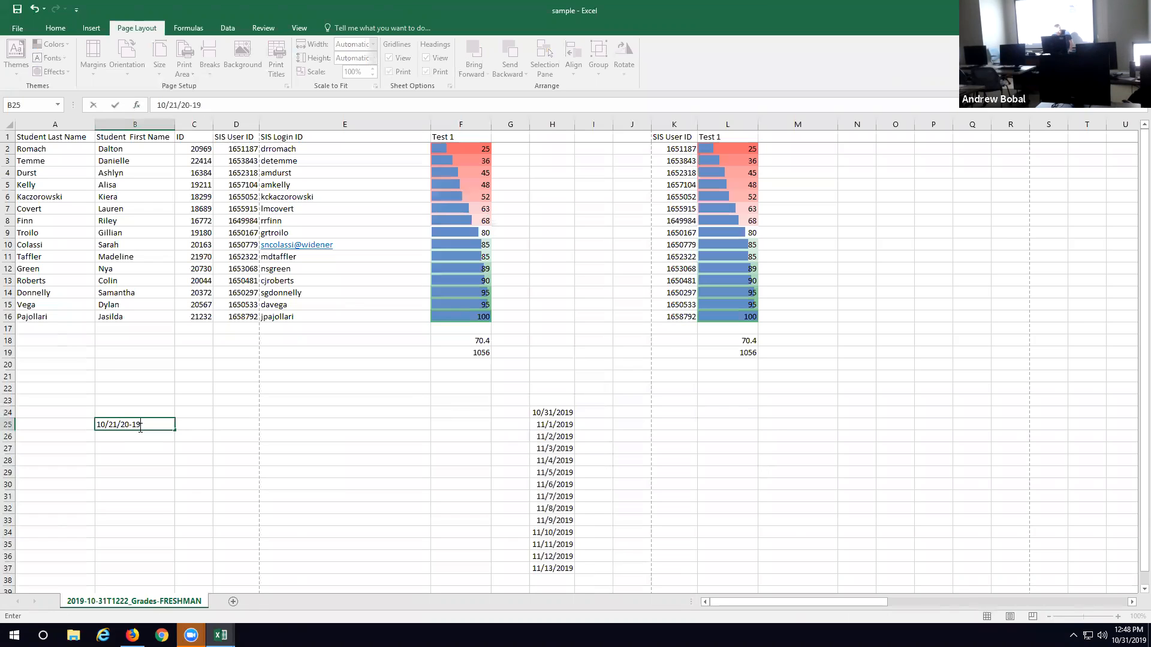
key(BackSpace)
click(180, 483)
click(163, 426)
drag(176, 430, 169, 548)
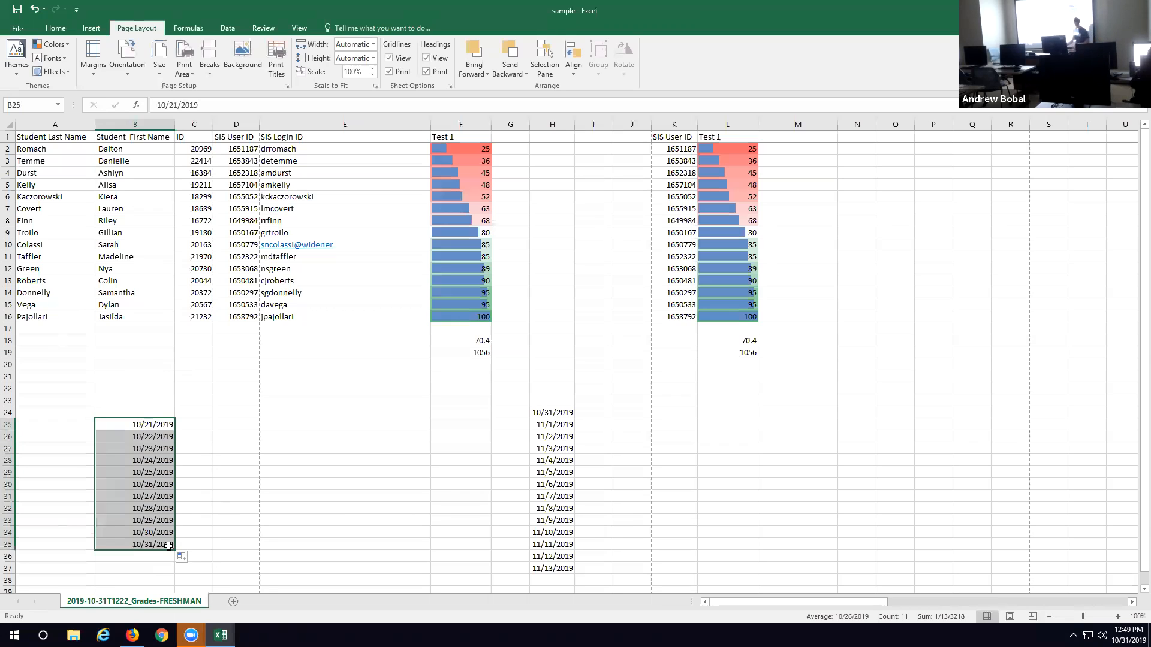
Step: Enter the times 3:00 in F25 and 4:00 in F26, and fill the hourly series from F25 down through F36
click(465, 426)
text(3:00)
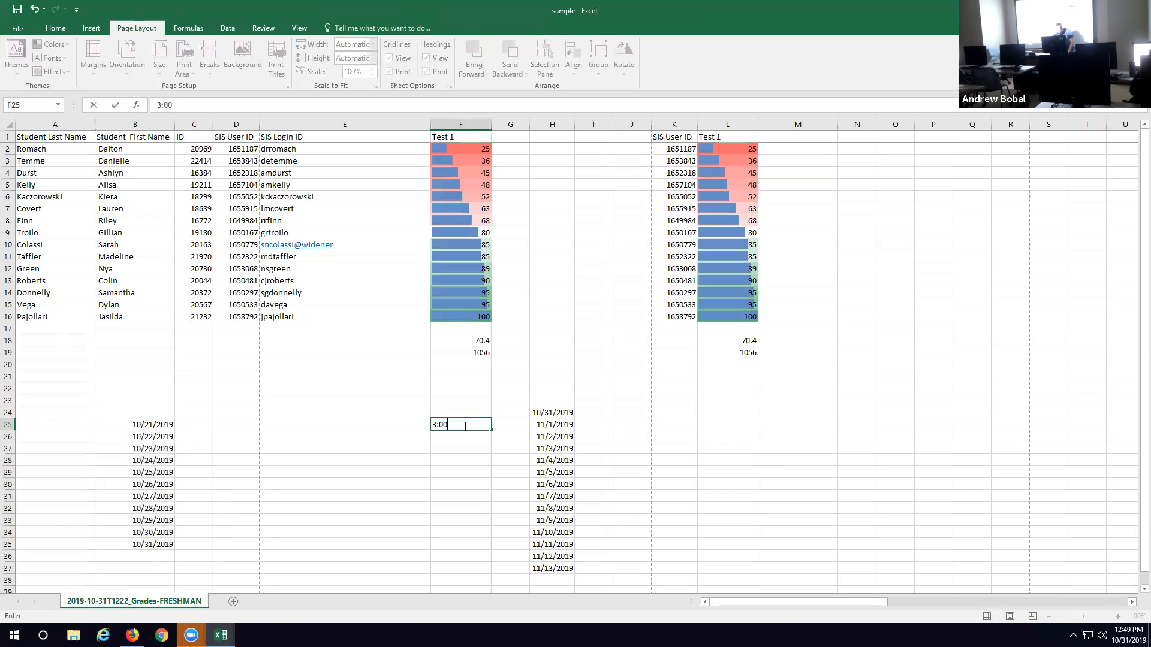
click(455, 437)
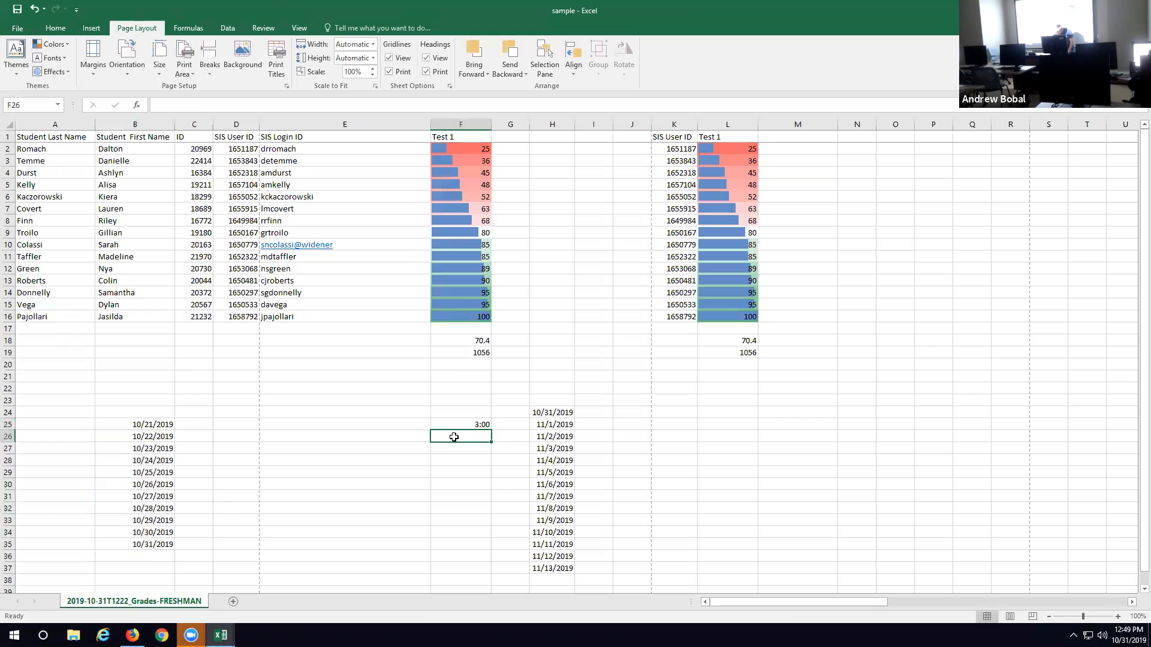
text(4:00)
click(489, 427)
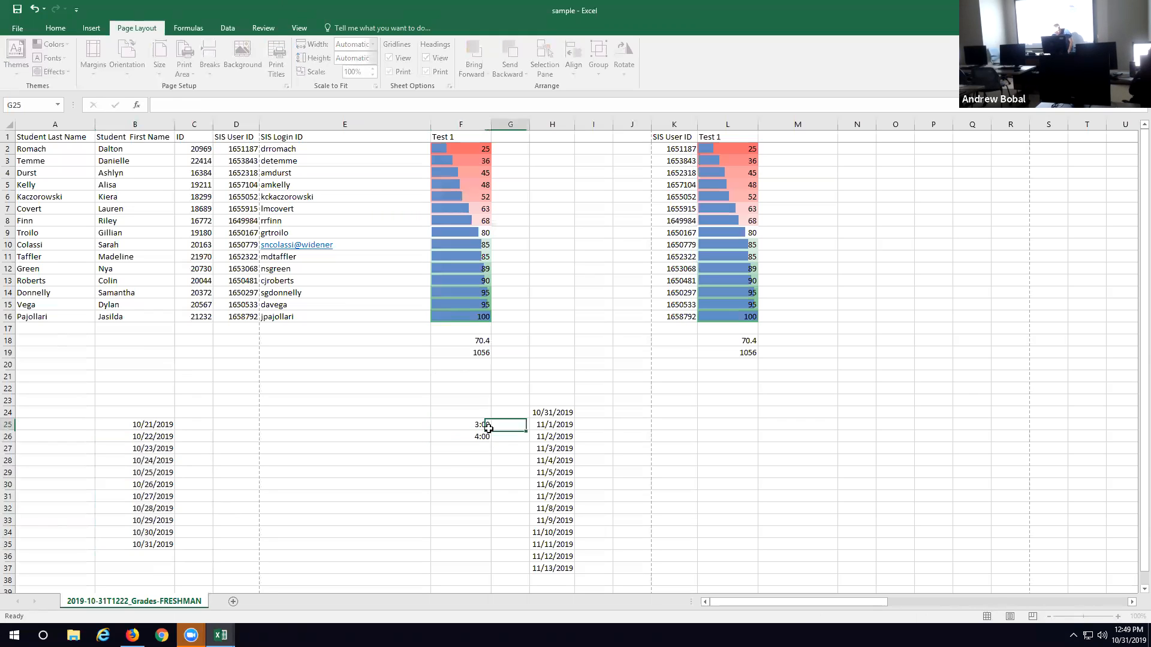
click(486, 427)
drag(491, 430, 486, 563)
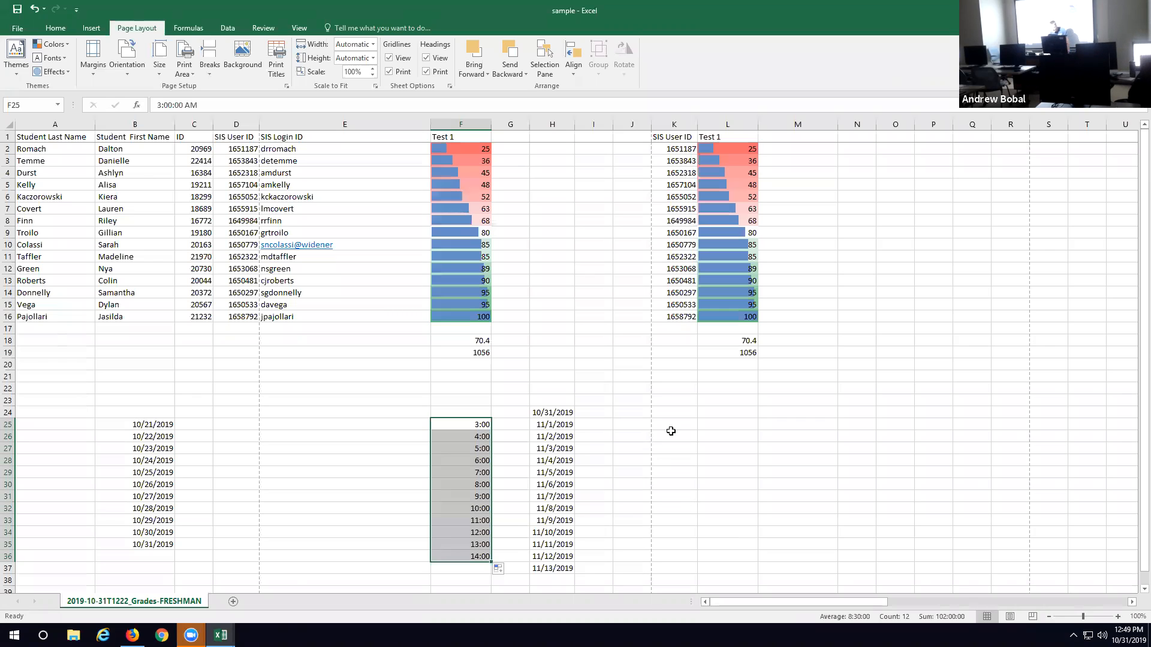
Step: Enter 9 in cell L24, fill it down through L37, and undo the fill
click(728, 414)
text(9)
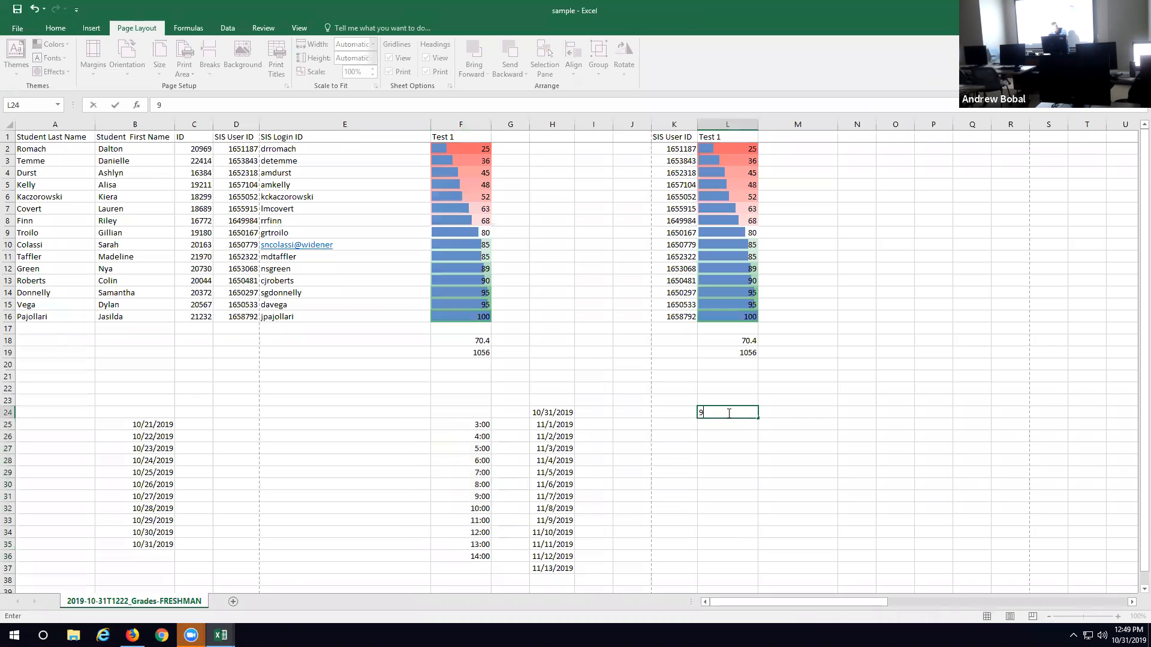
key(ctrl+Return)
drag(760, 417, 761, 570)
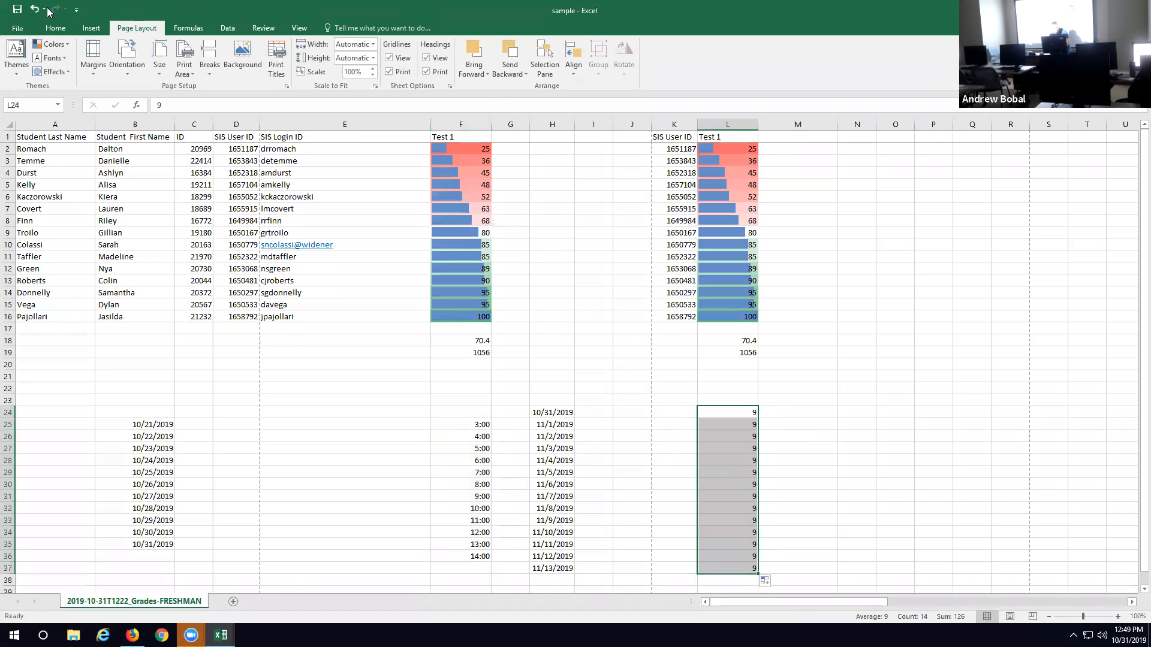
click(35, 9)
Step: Enter 10 in cell L25, try filling from L24 alone down through L36, and undo the fill
click(727, 426)
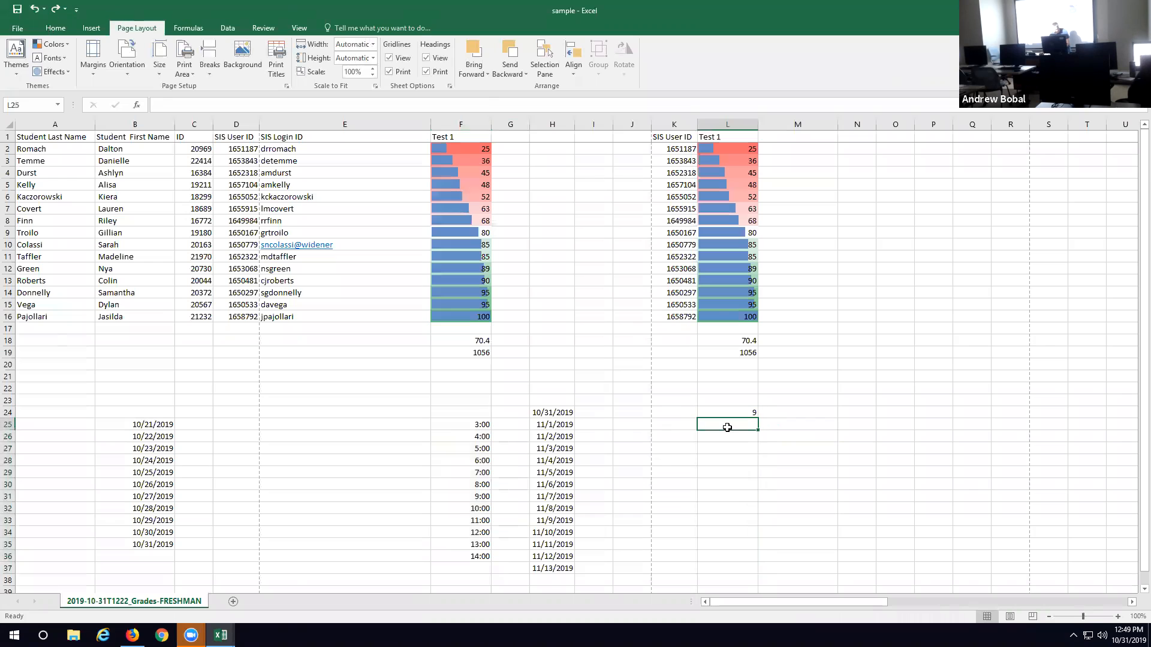
text(10)
click(730, 407)
drag(757, 418, 744, 559)
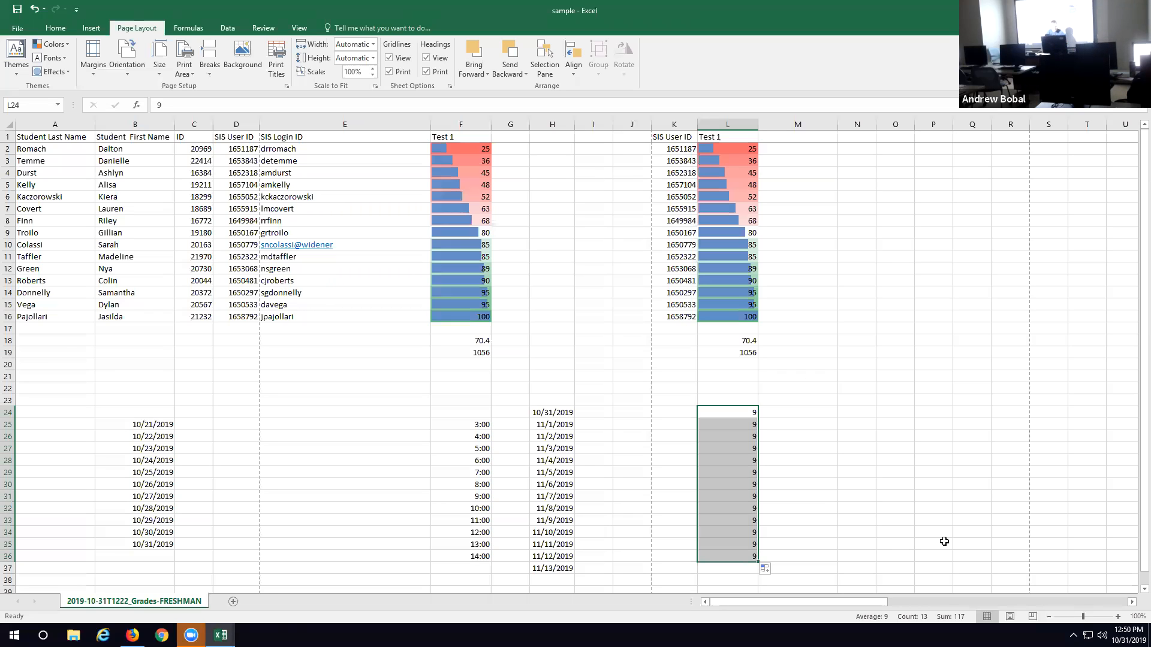
key(ctrl+z)
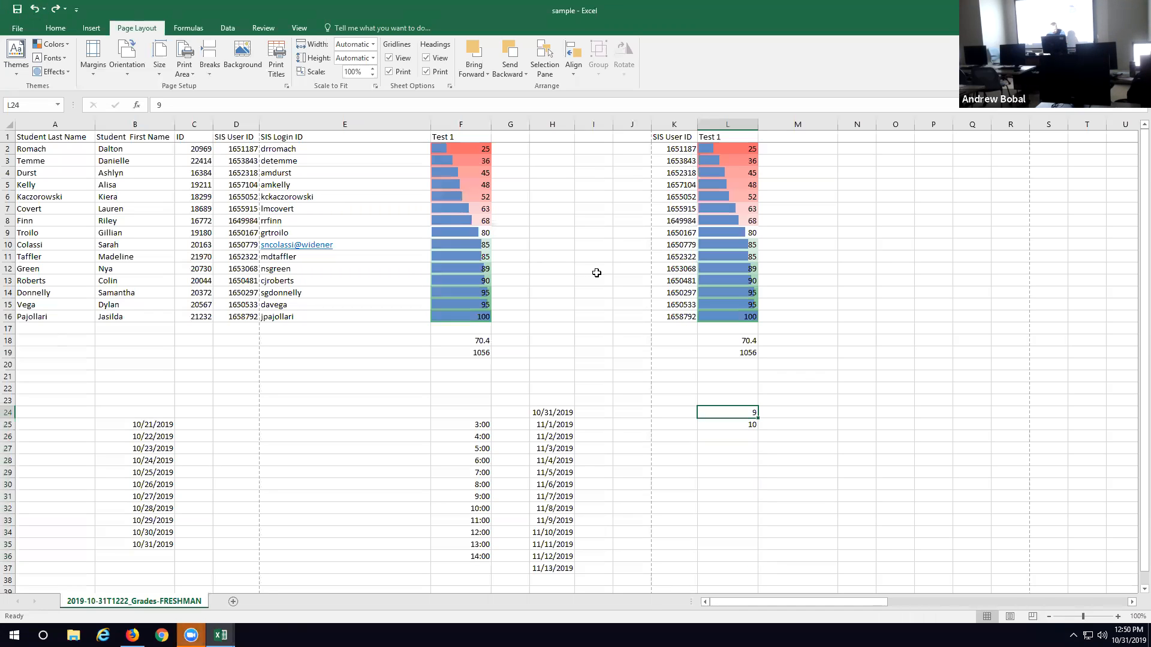
Step: Fill the number series down through L37 using both starting values in L24 and L25
click(749, 413)
drag(750, 414, 749, 575)
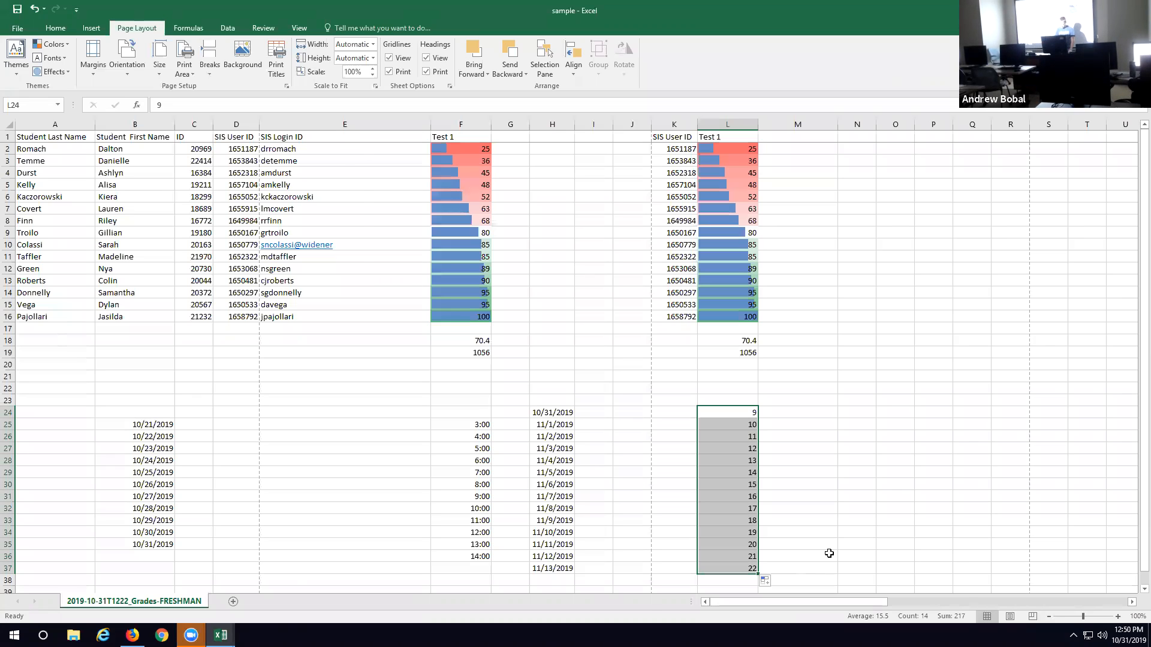
Step: Zoom the worksheet out to 50%
key(ctrl+minus)
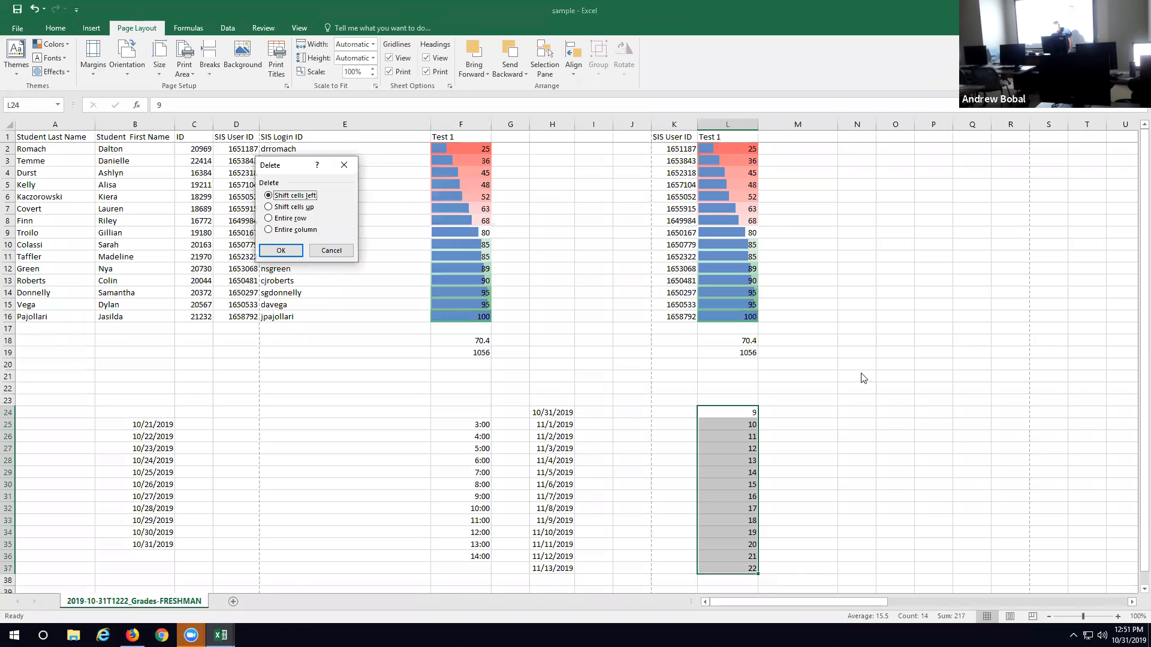
key(Escape)
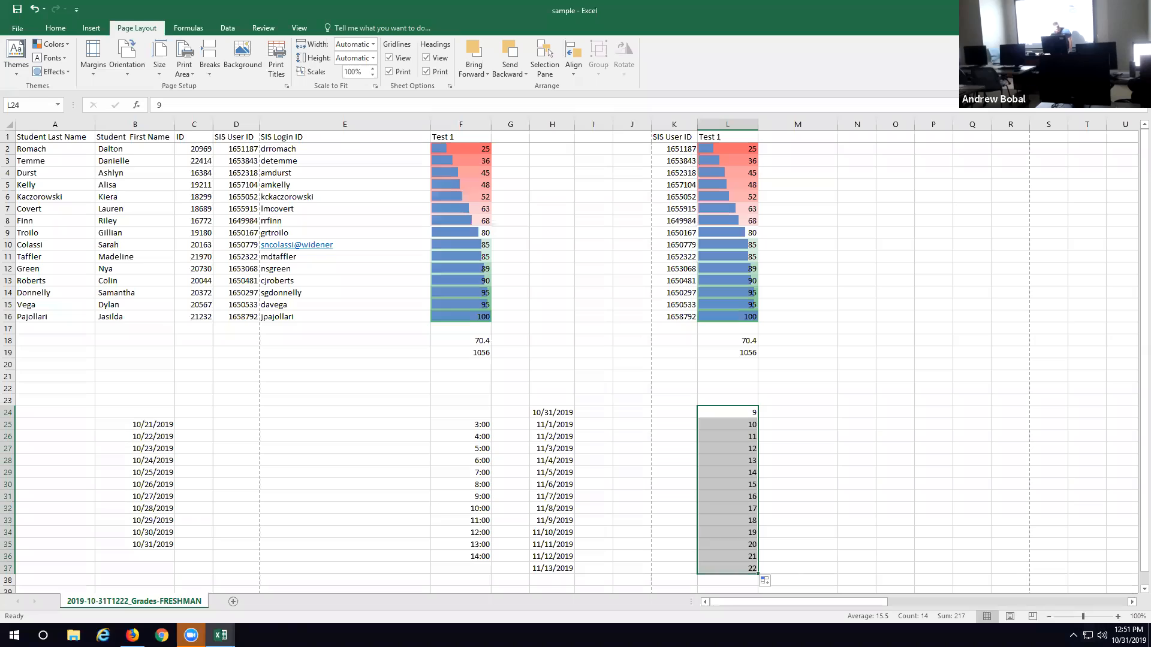
click(1050, 618)
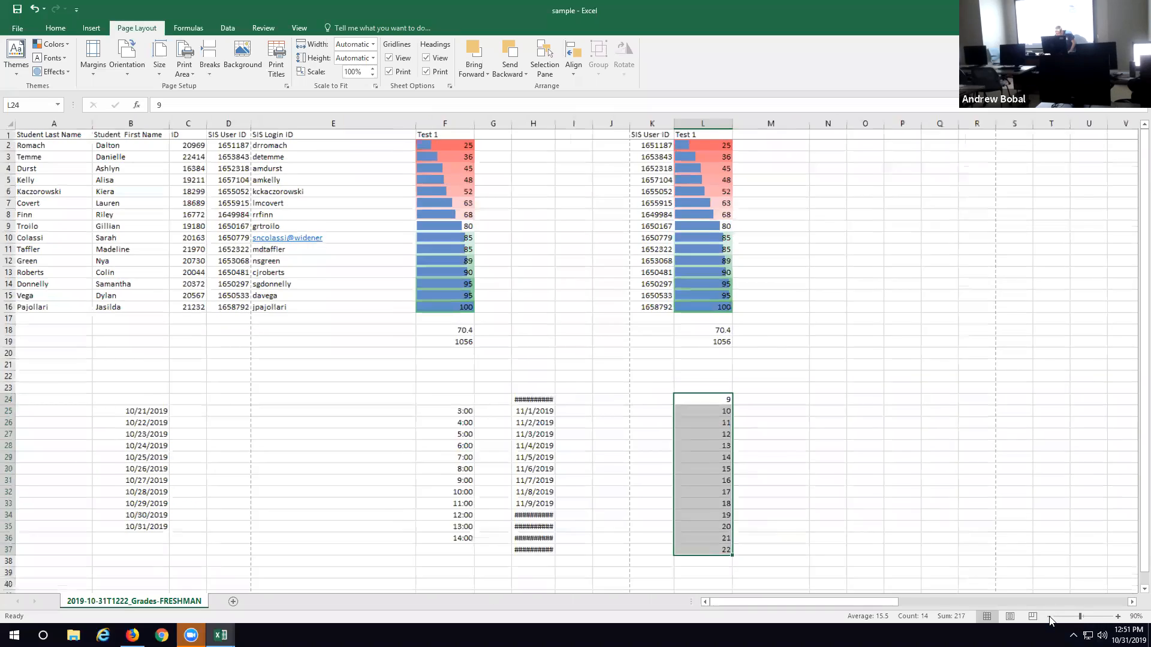
click(1049, 618)
click(1049, 618)
click(1049, 618)
click(1049, 618)
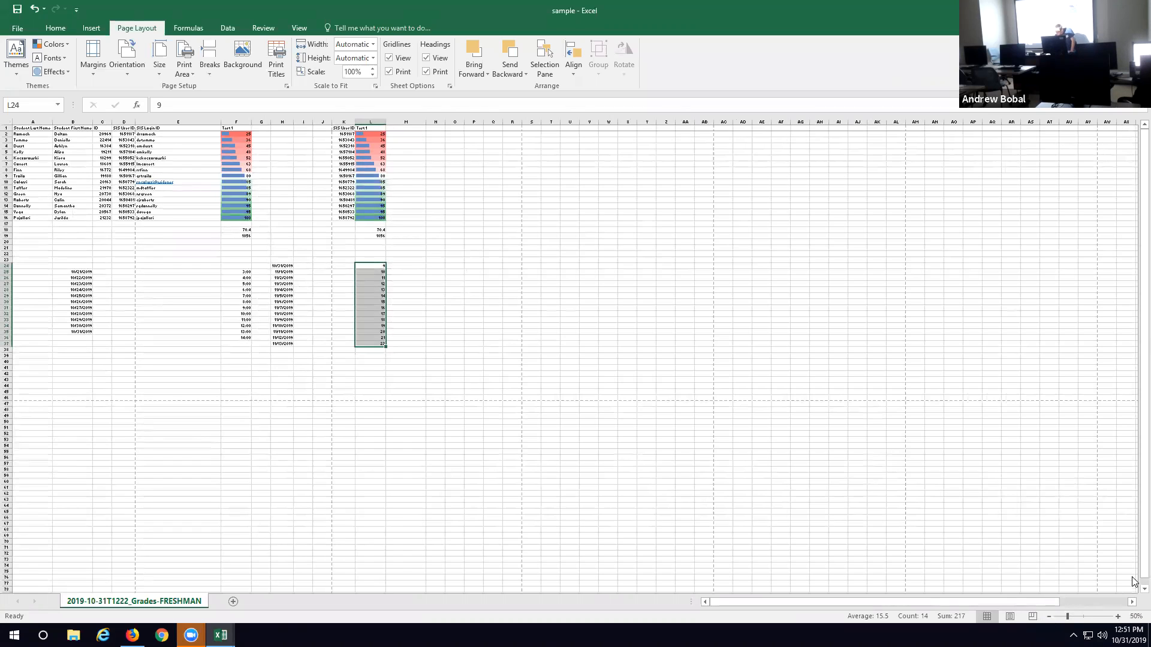
Step: Zoom the worksheet in to 110% and back out to 80%
click(1118, 617)
click(1118, 617)
click(1118, 616)
click(1118, 617)
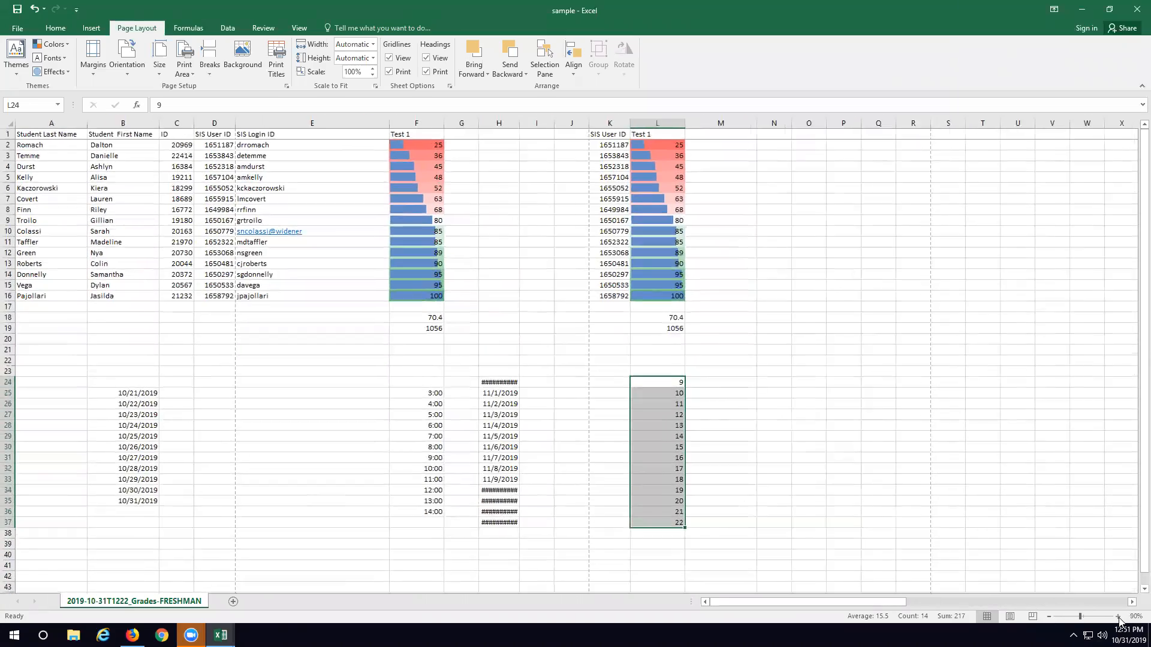
click(1118, 617)
click(1118, 617)
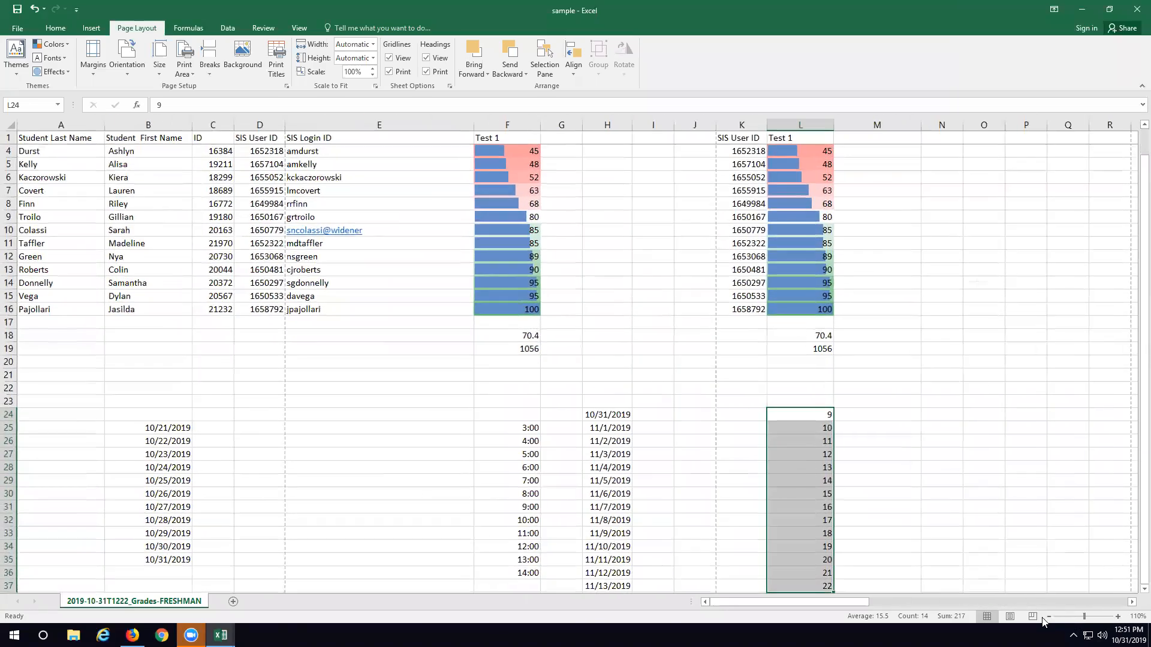
click(1049, 617)
click(1049, 617)
click(1049, 617)
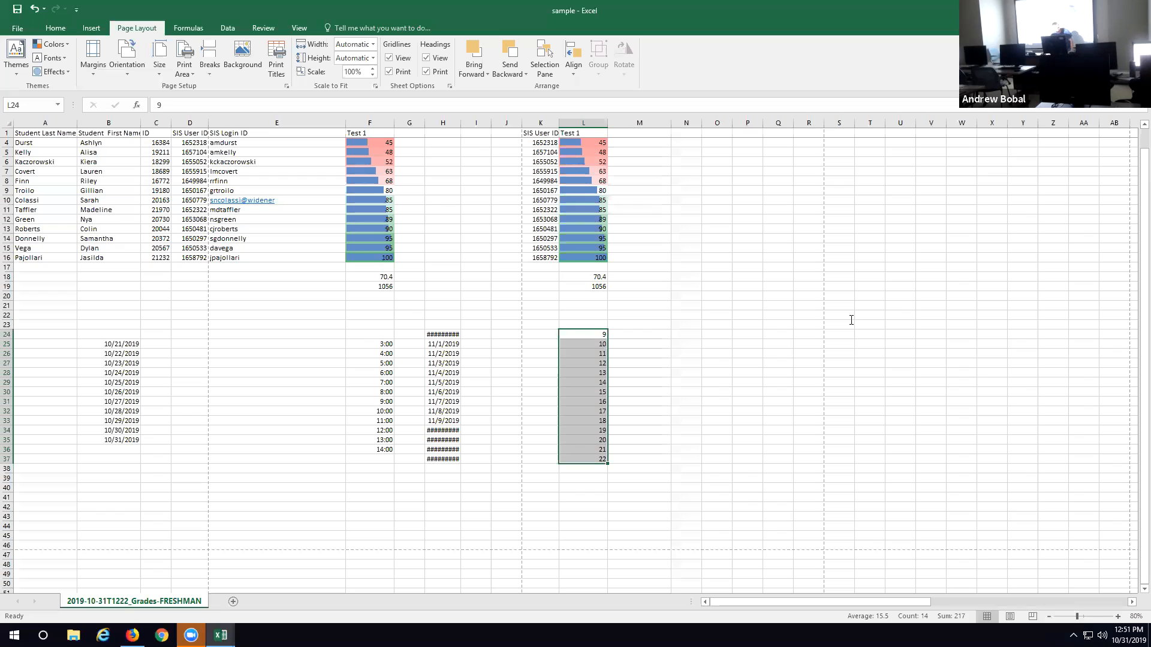
Step: Go to cell A1 and jump down column A to the last student row and the worksheet's final row
key(ctrl+Home)
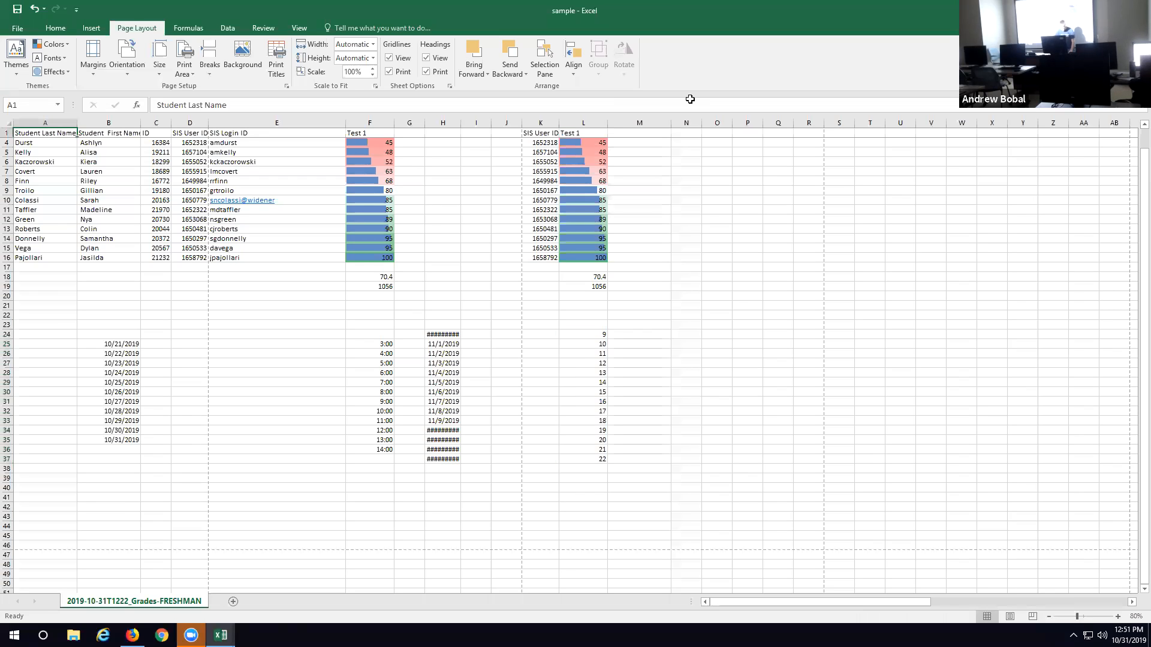
key(ctrl+Down)
key(ctrl+Down)
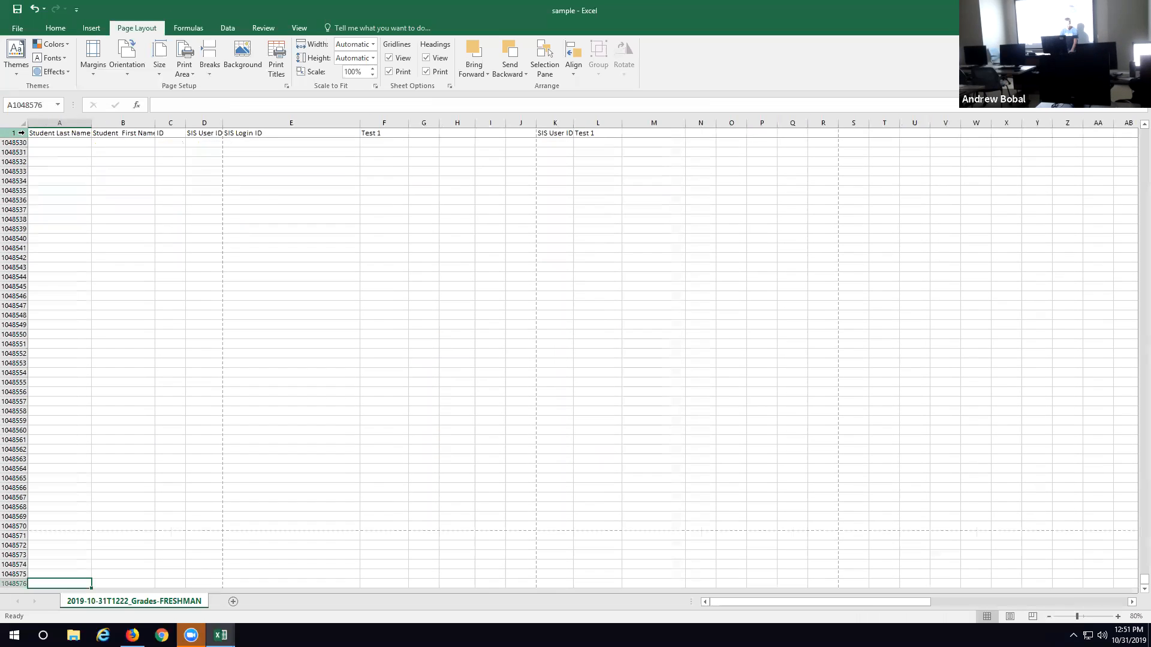
key(ctrl+Up)
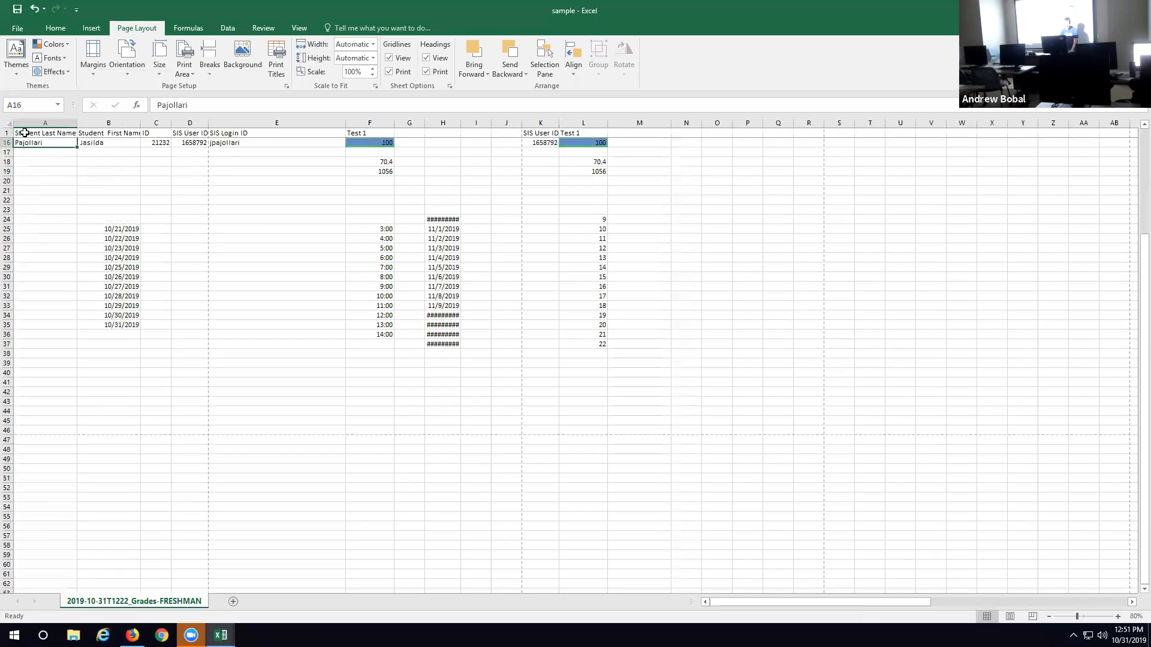
key(ctrl+Down)
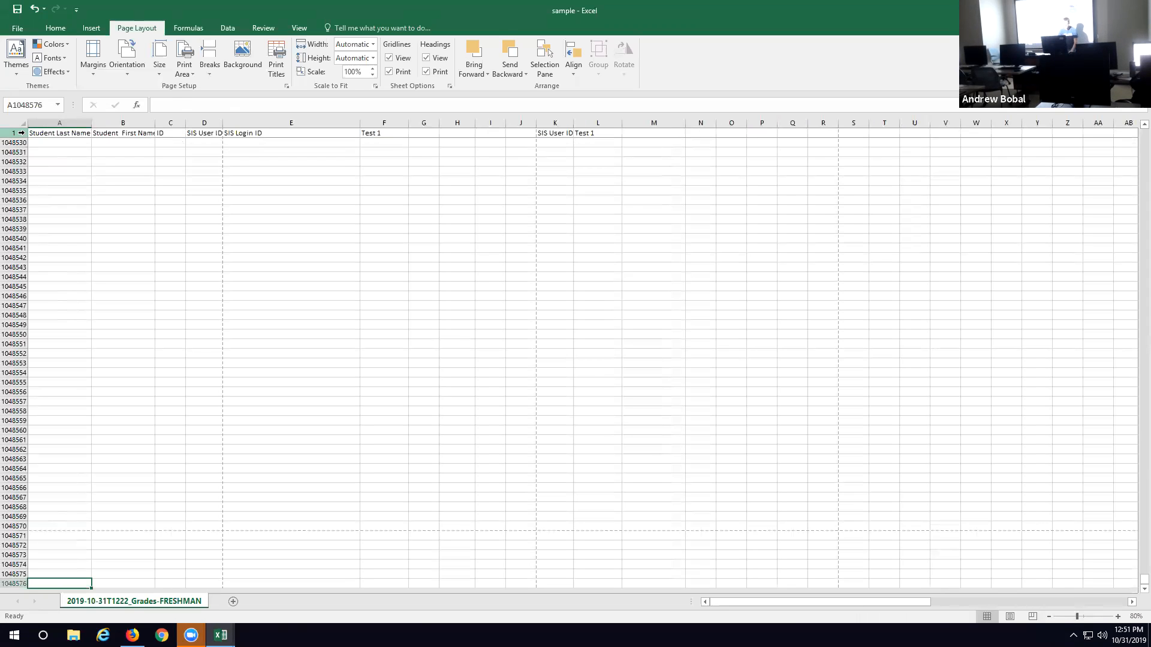
Step: Jump up and down column A between its data and the worksheet's final row, and return to cell A1 with the first rows in view
key(ctrl+Up)
key(ctrl+Up)
key(ctrl+Down)
key(ctrl+Down)
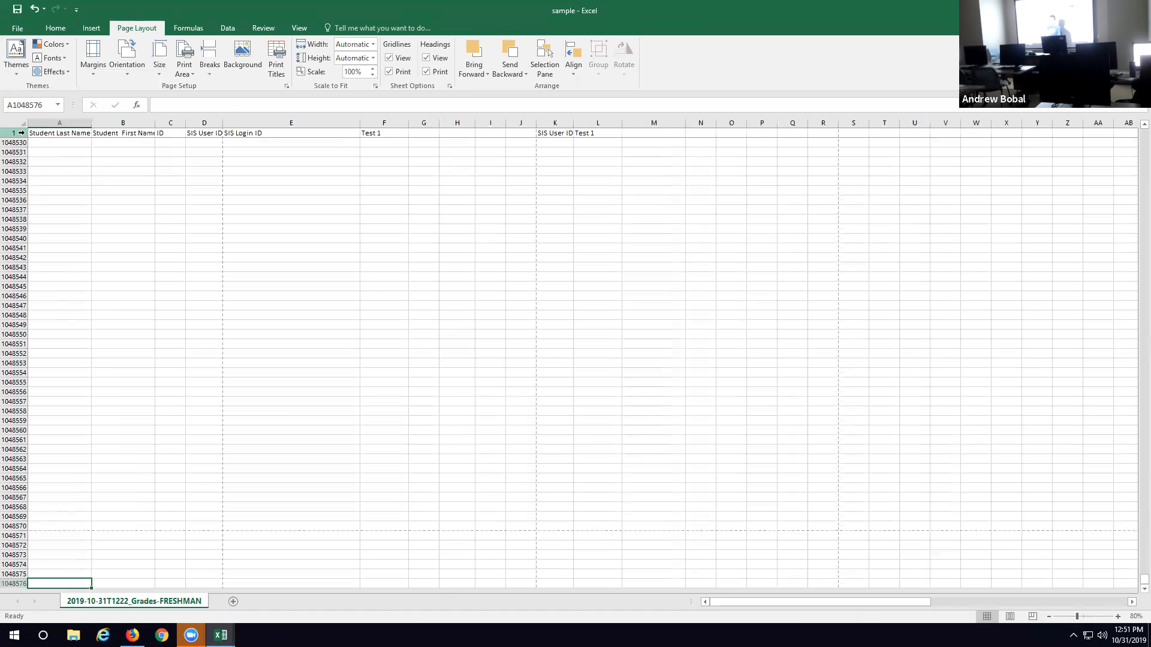
key(ctrl+Up)
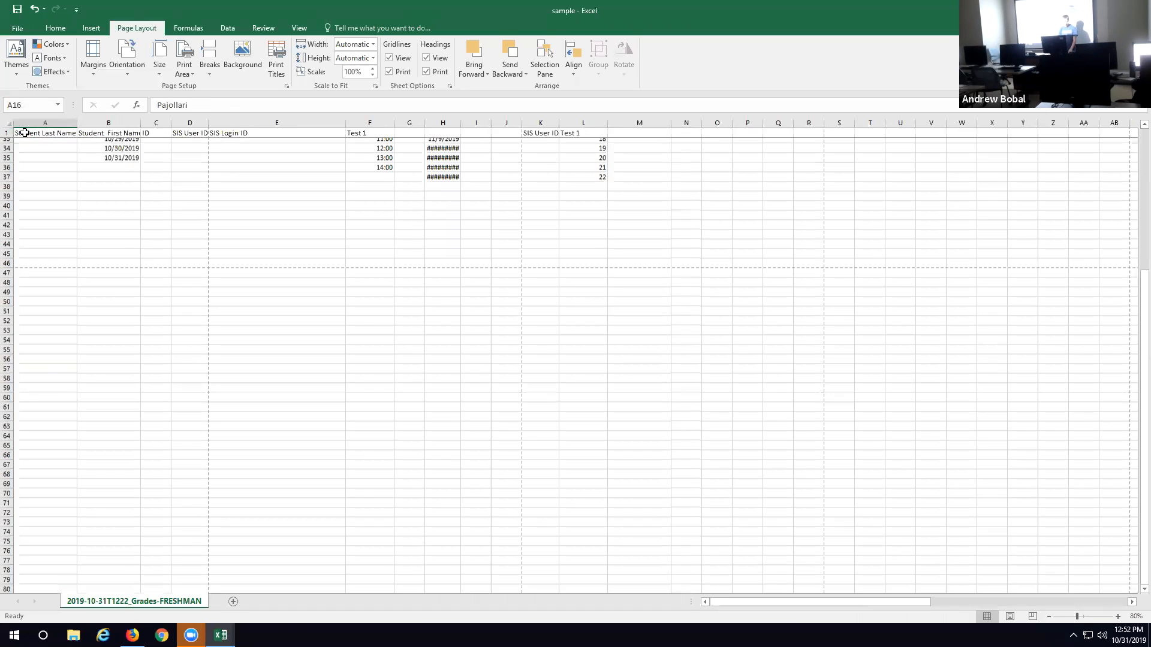
click(24, 133)
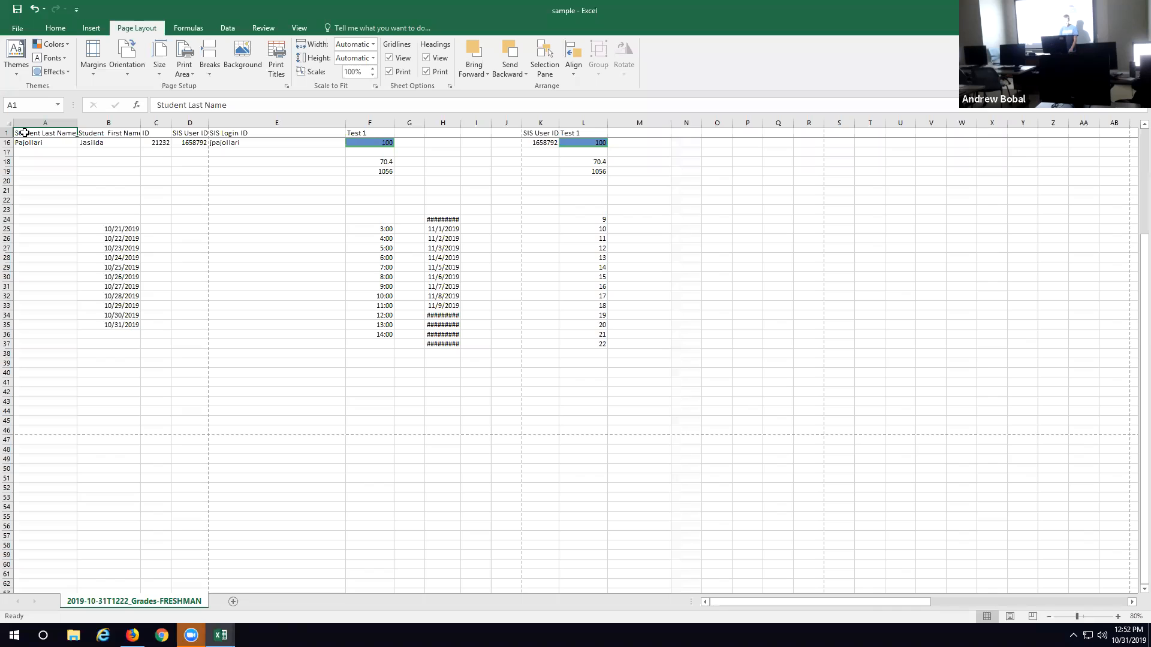
scroll(24, 132, up, 5)
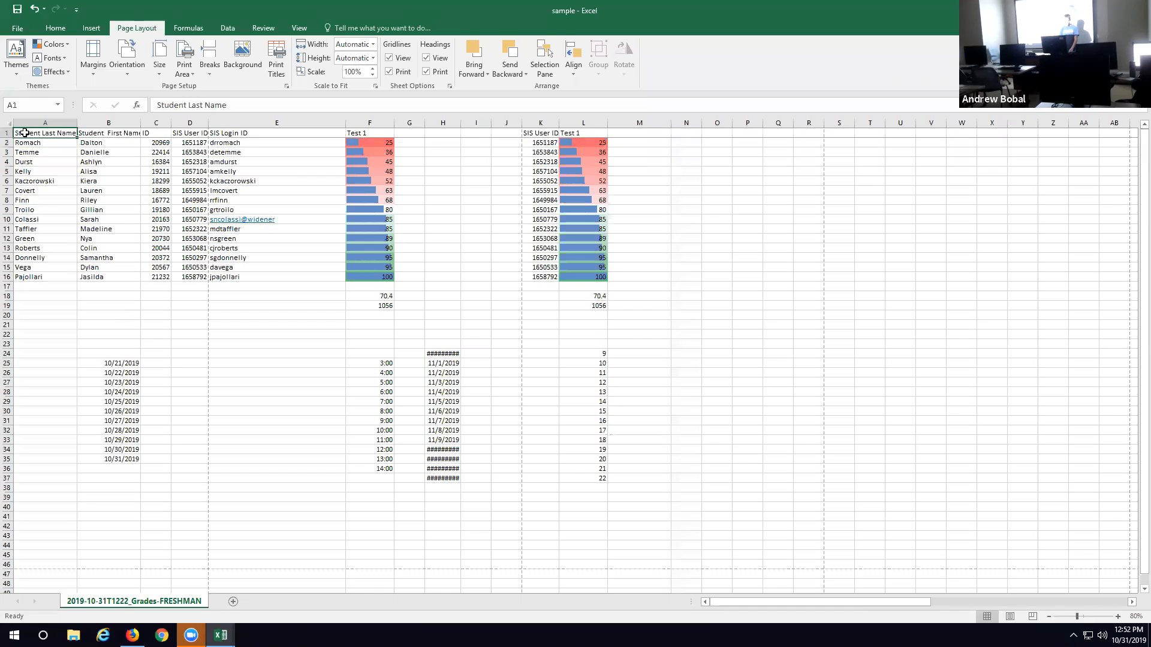